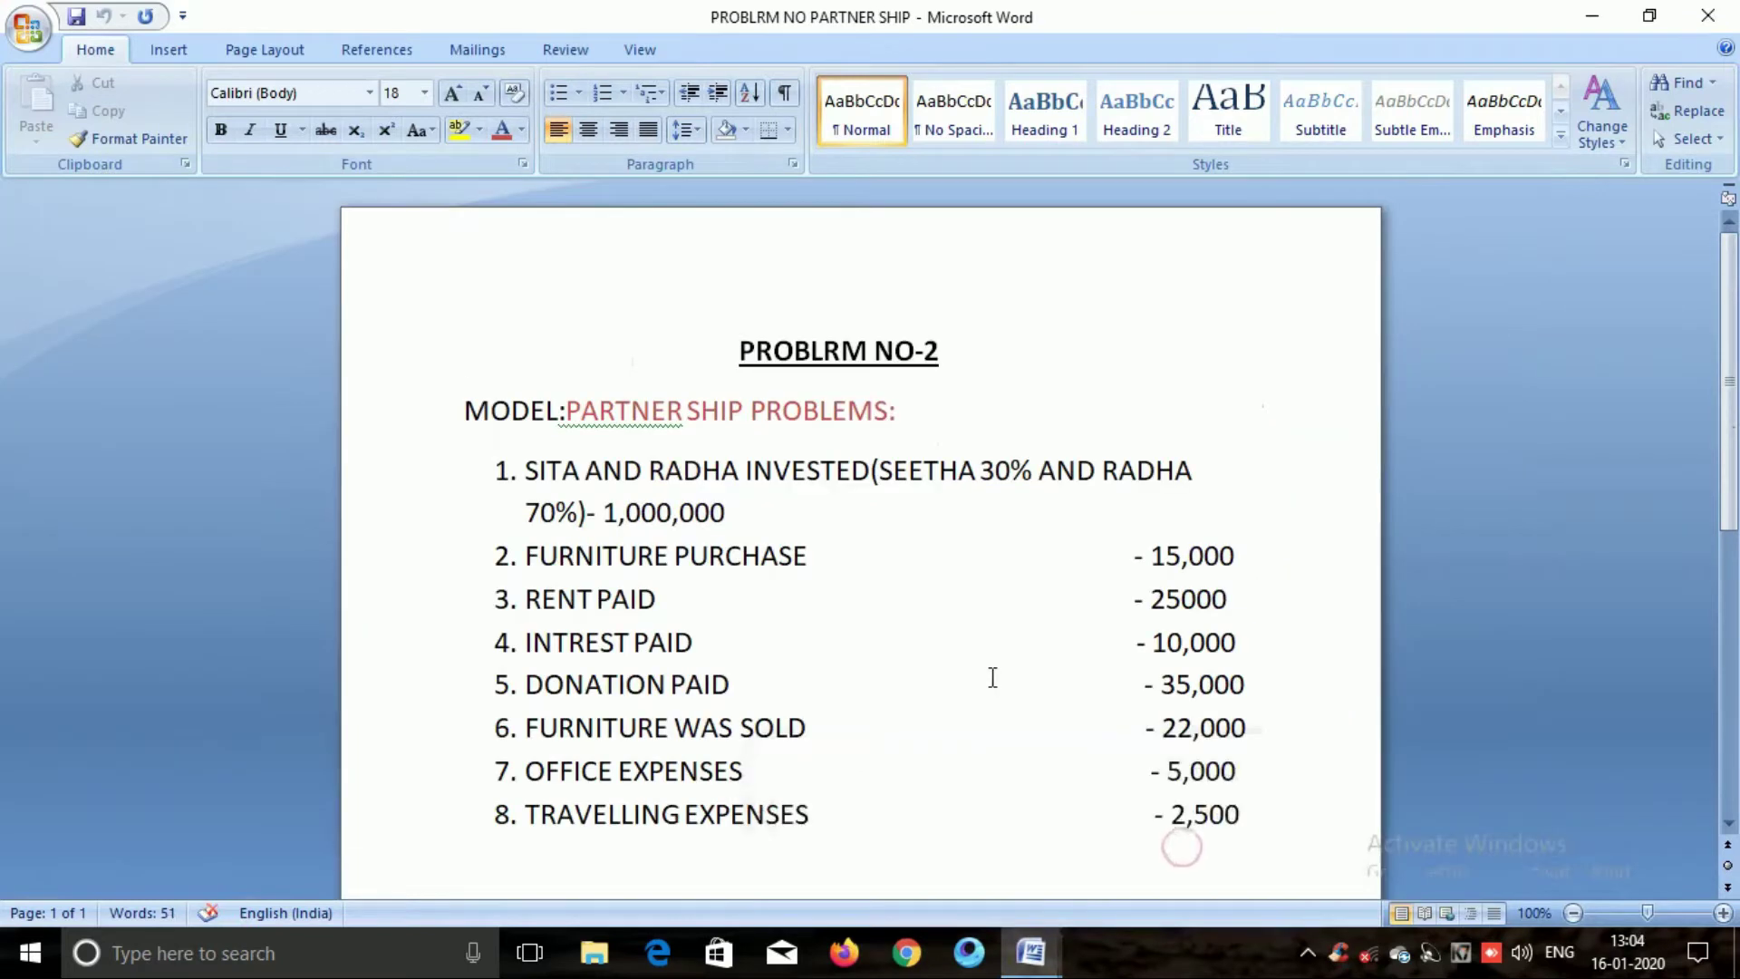
# Bring up the PROBLEM NO1 PARNERSHIP P.B document in Word, then minimize both Word windows.
pyautogui.scroll(-1, 992, 678)
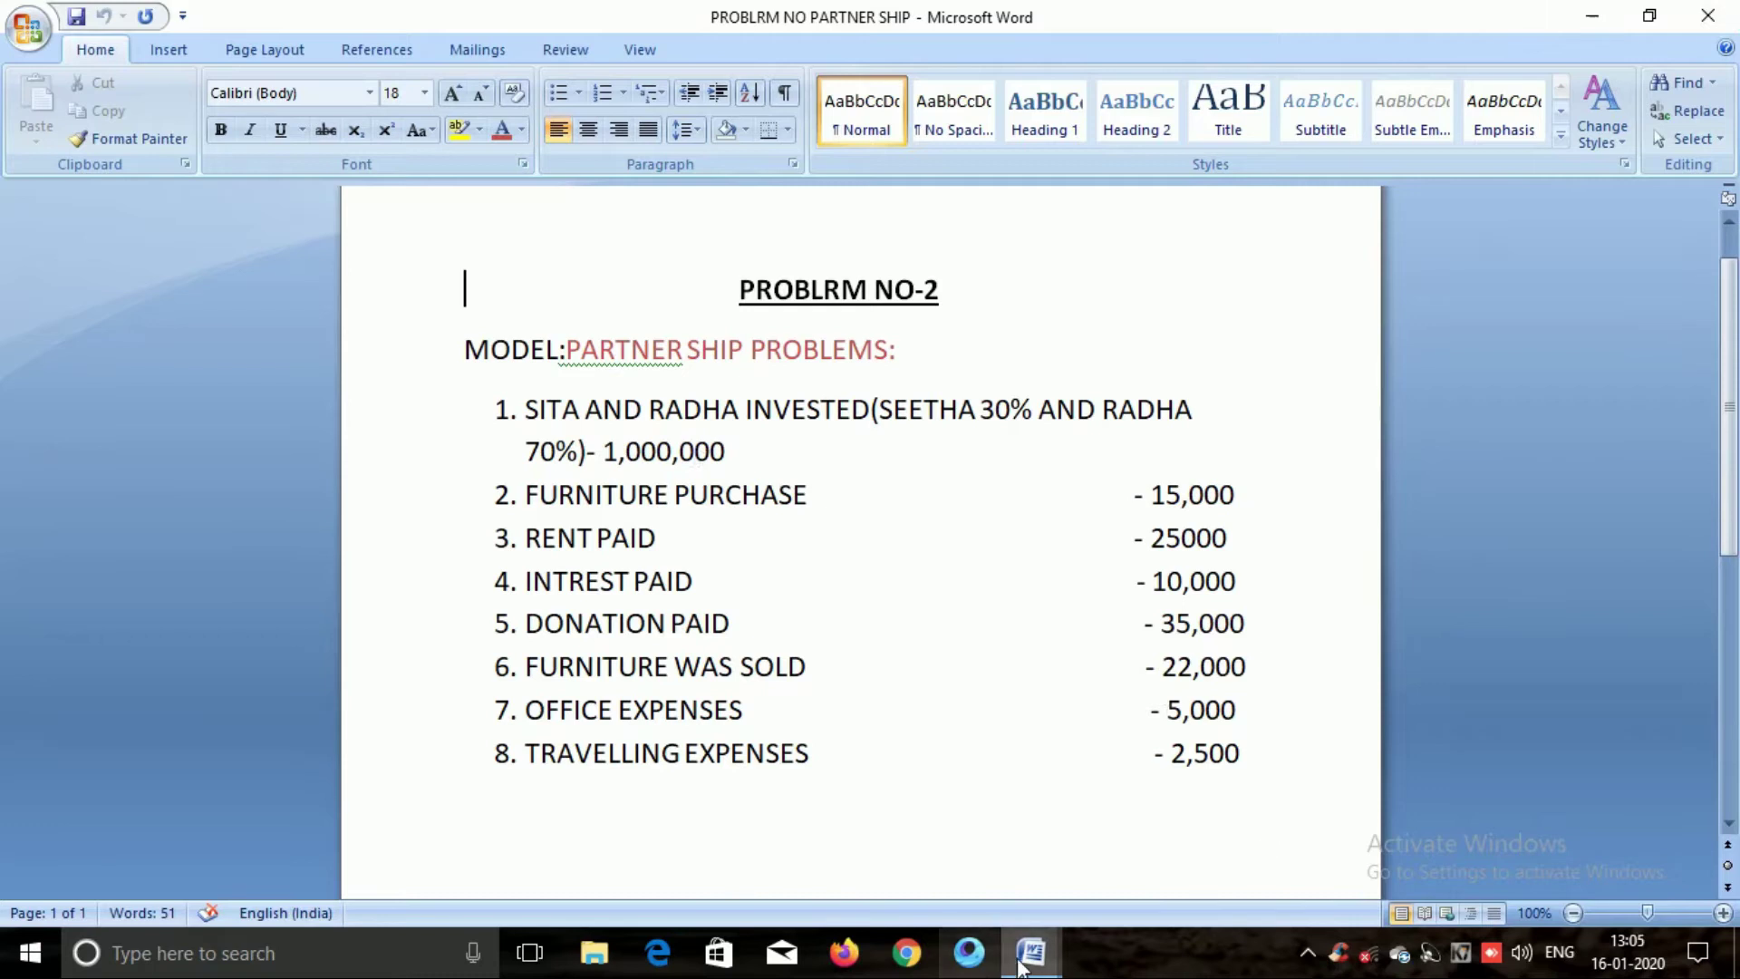
pyautogui.moveTo(1030, 951)
pyautogui.click(963, 900)
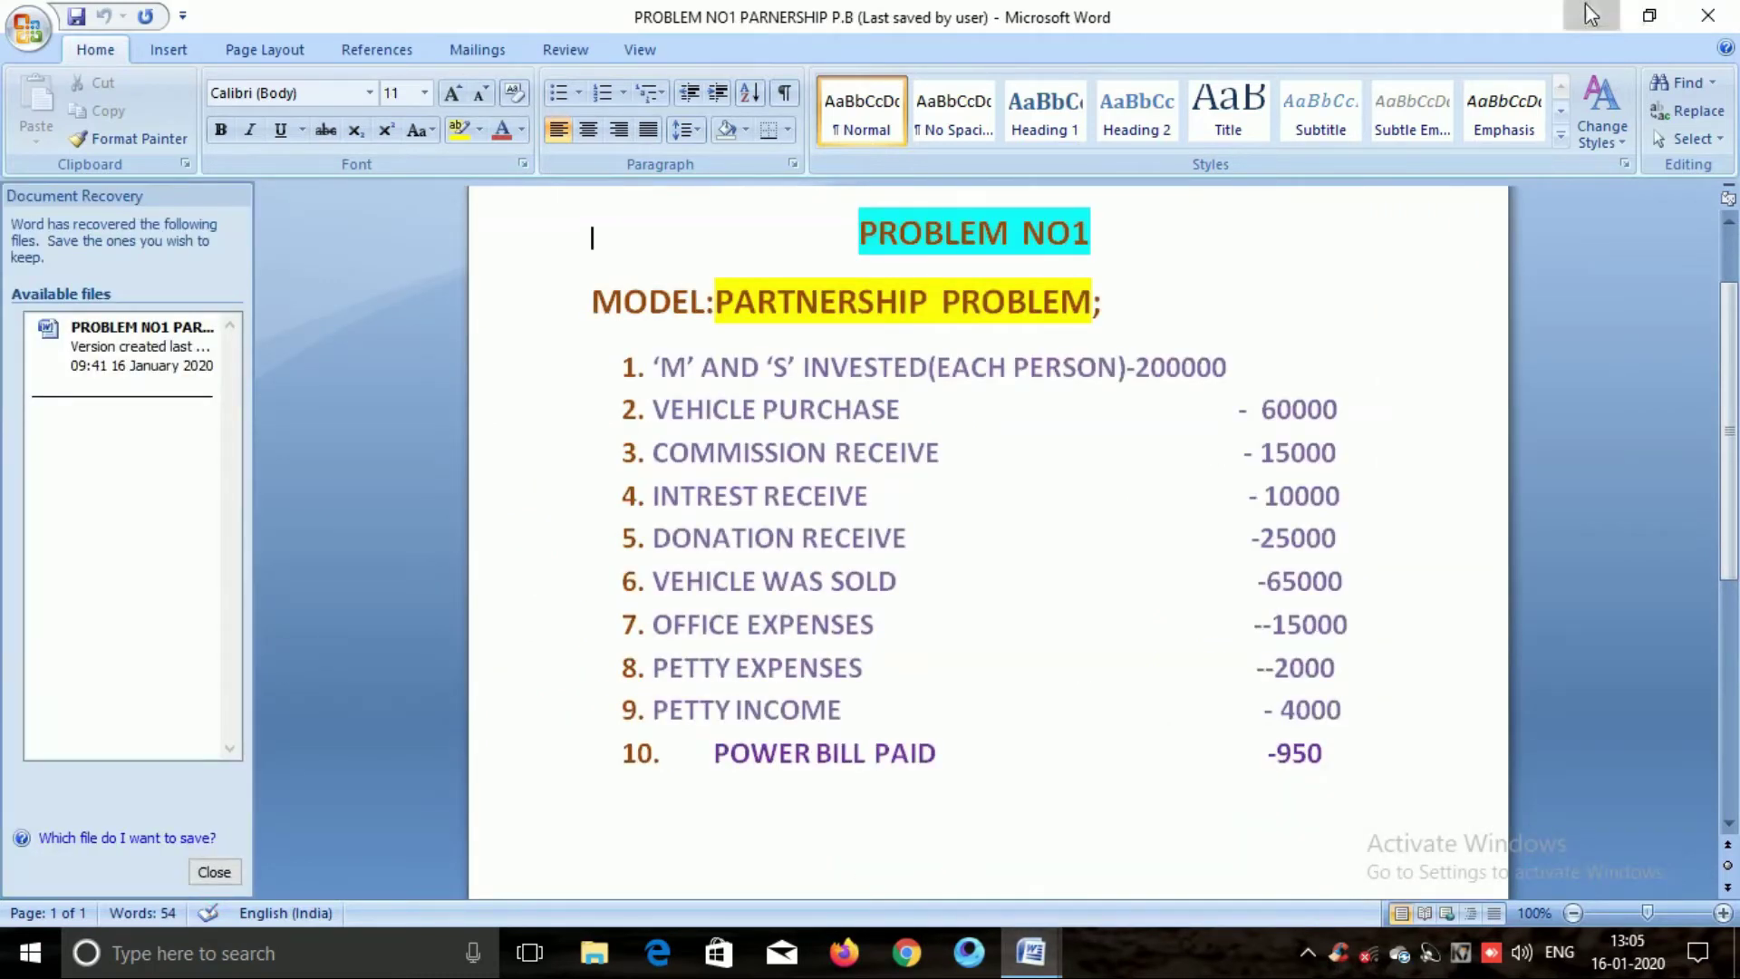
pyautogui.click(1591, 15)
pyautogui.click(1590, 16)
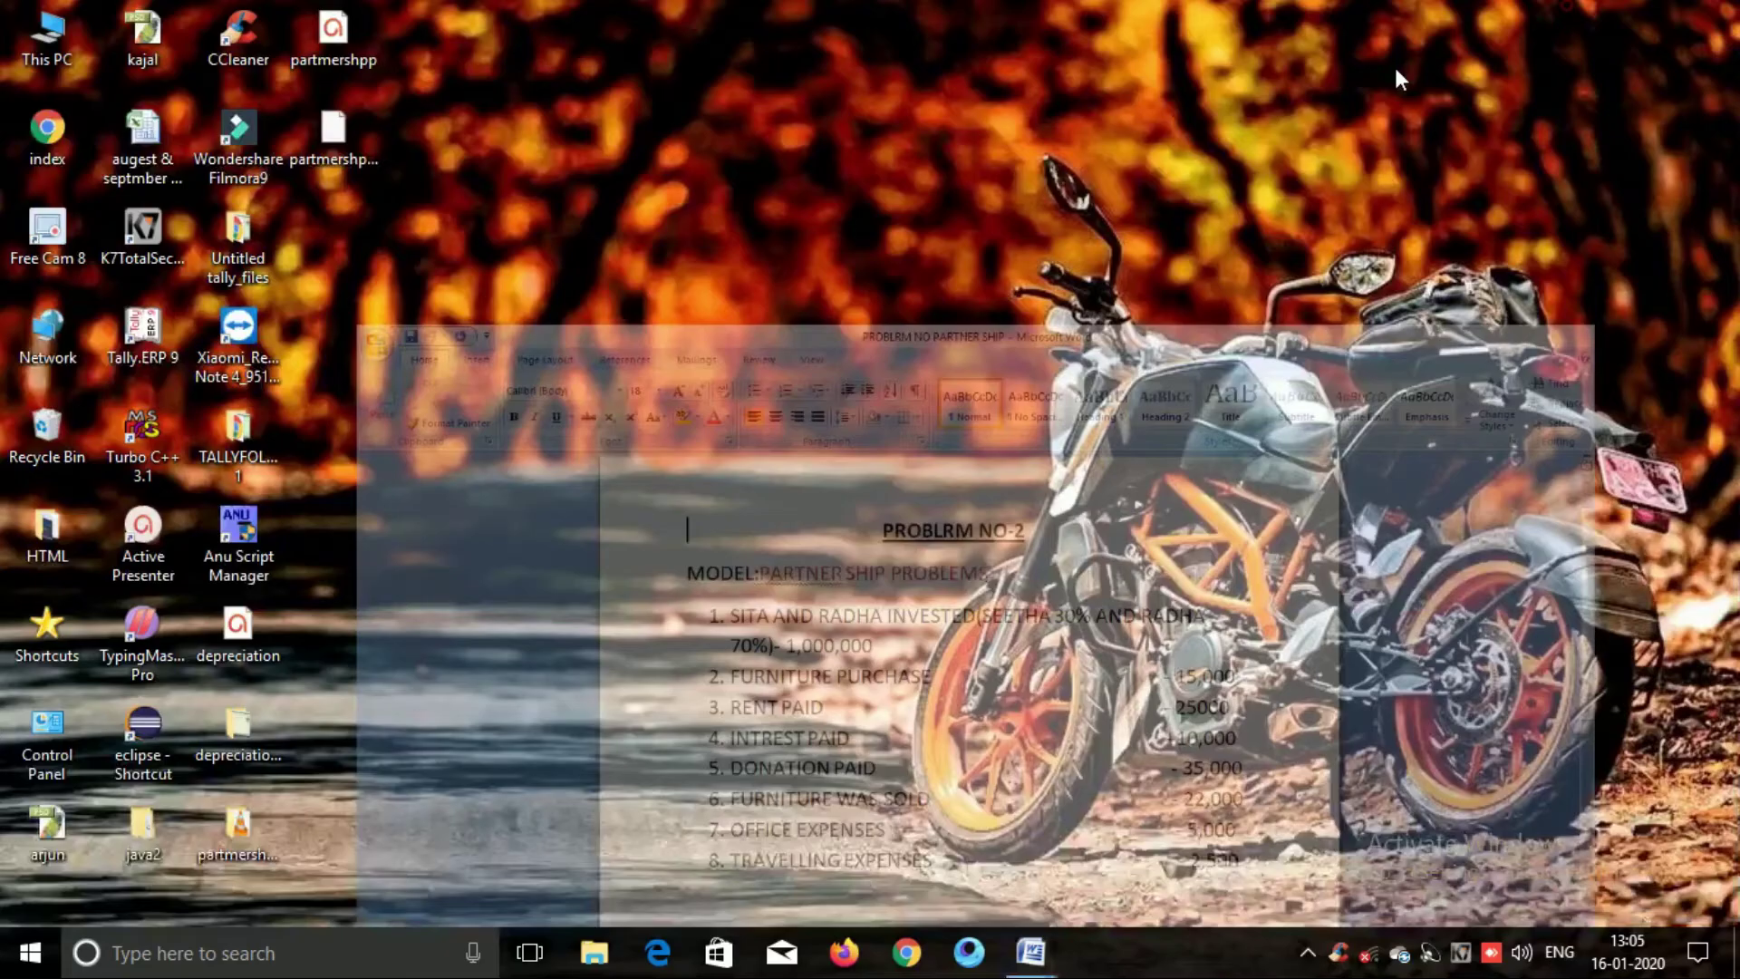
# Launch Tally.ERP 9 from the desktop and start working in Educational Mode.
pyautogui.doubleClick(143, 335)
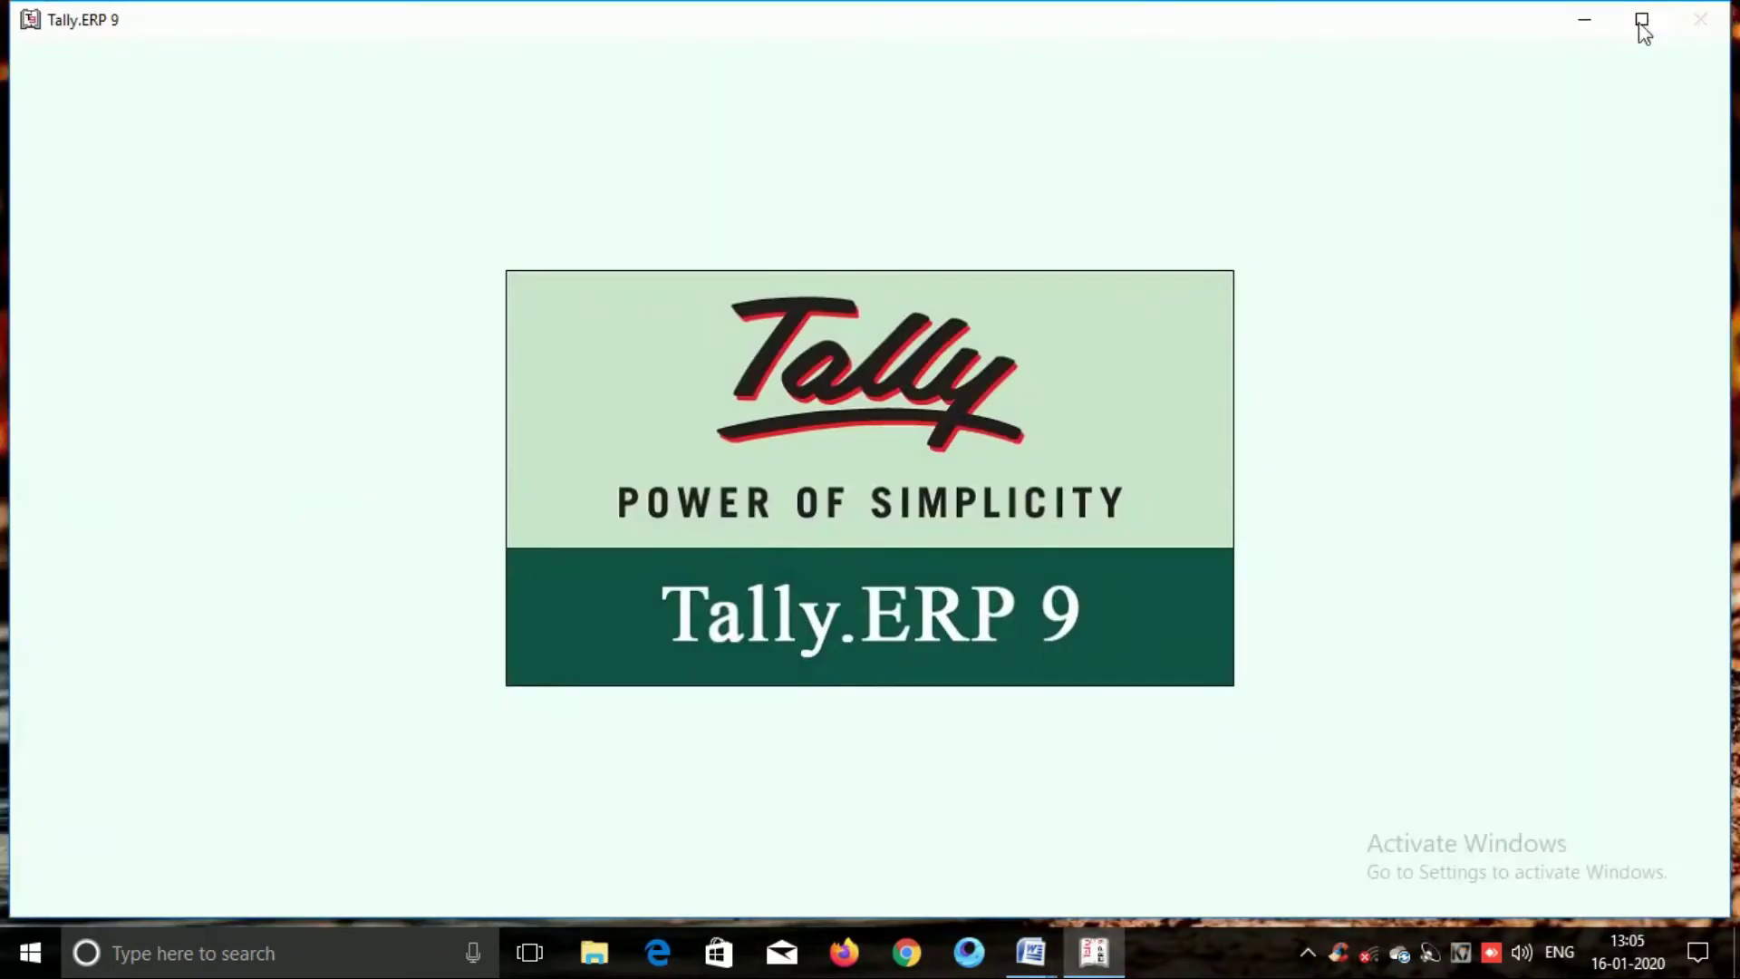
pyautogui.click(1641, 20)
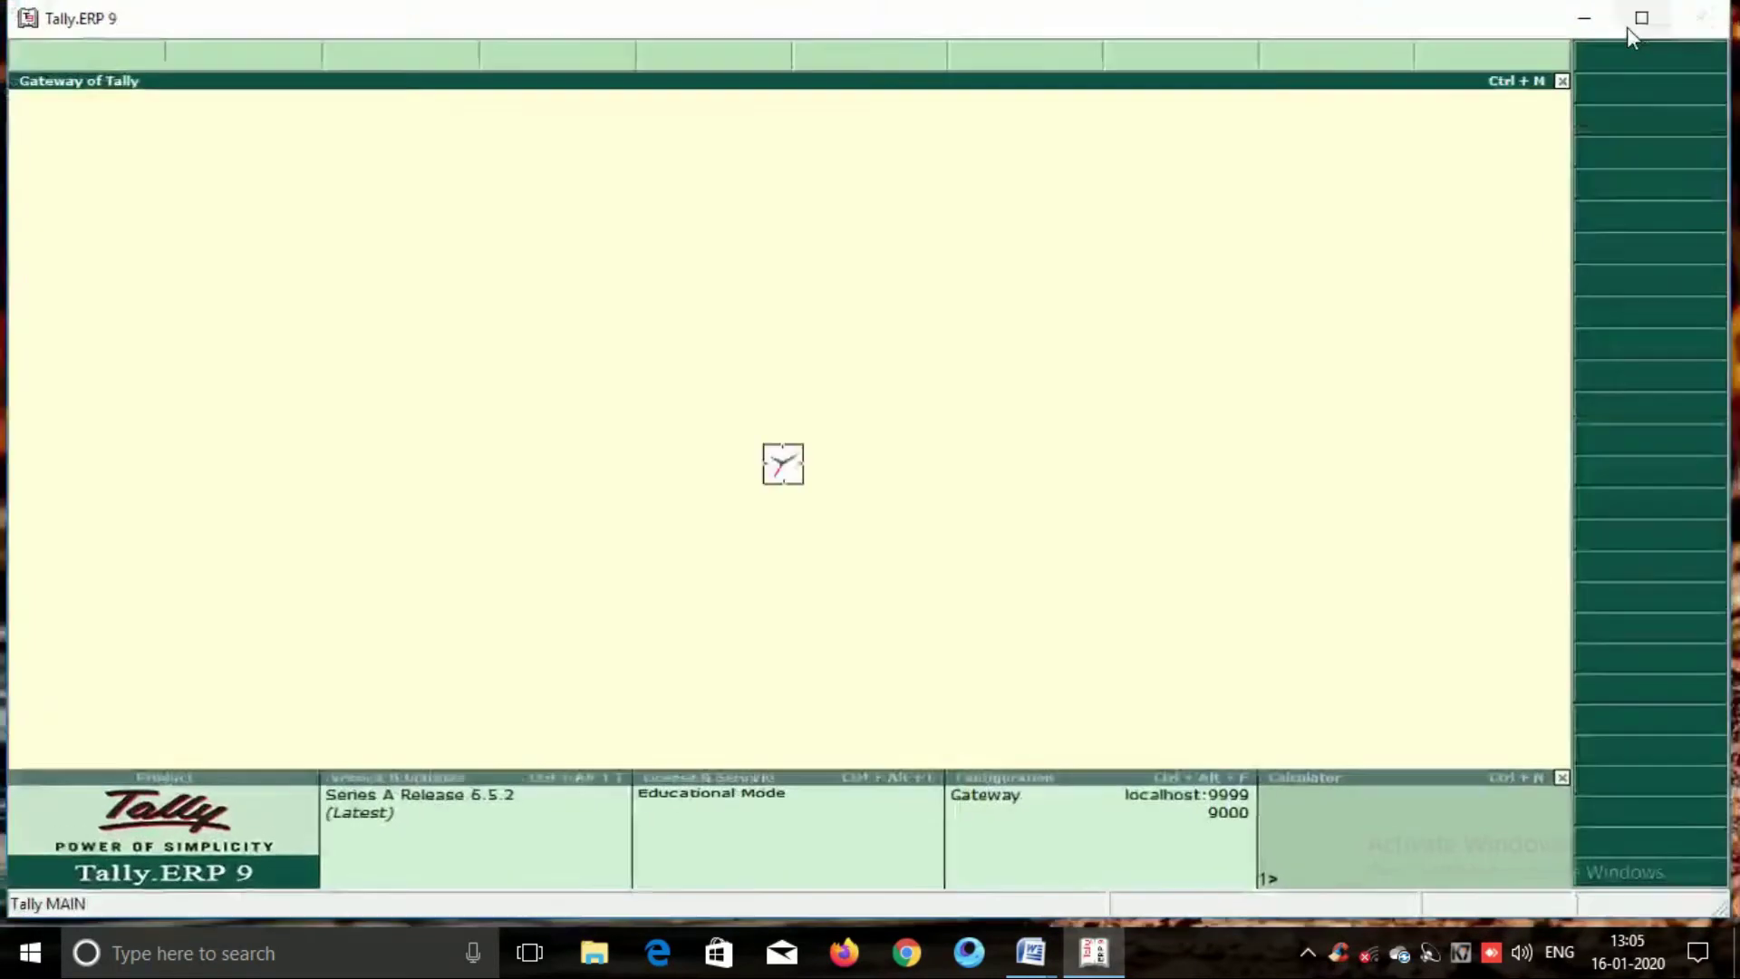
pyautogui.press('Down')
pyautogui.press('Down')
pyautogui.press('Down')
pyautogui.press('Down')
pyautogui.press('Down')
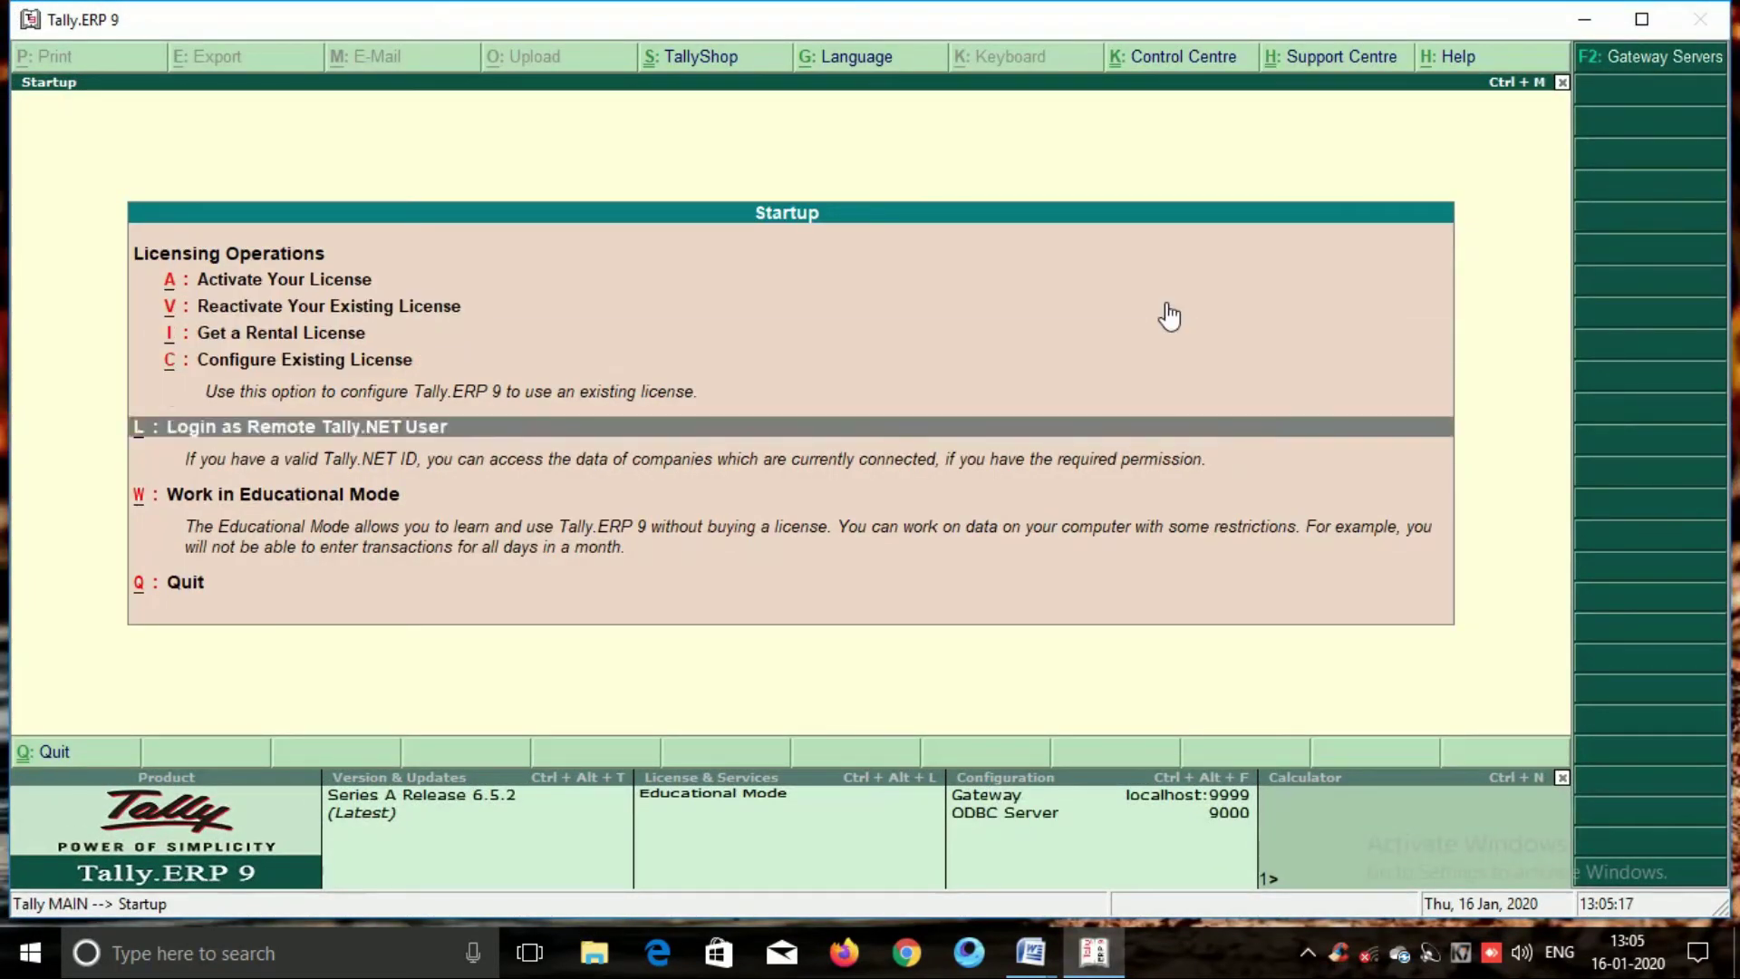
pyautogui.press('Return')
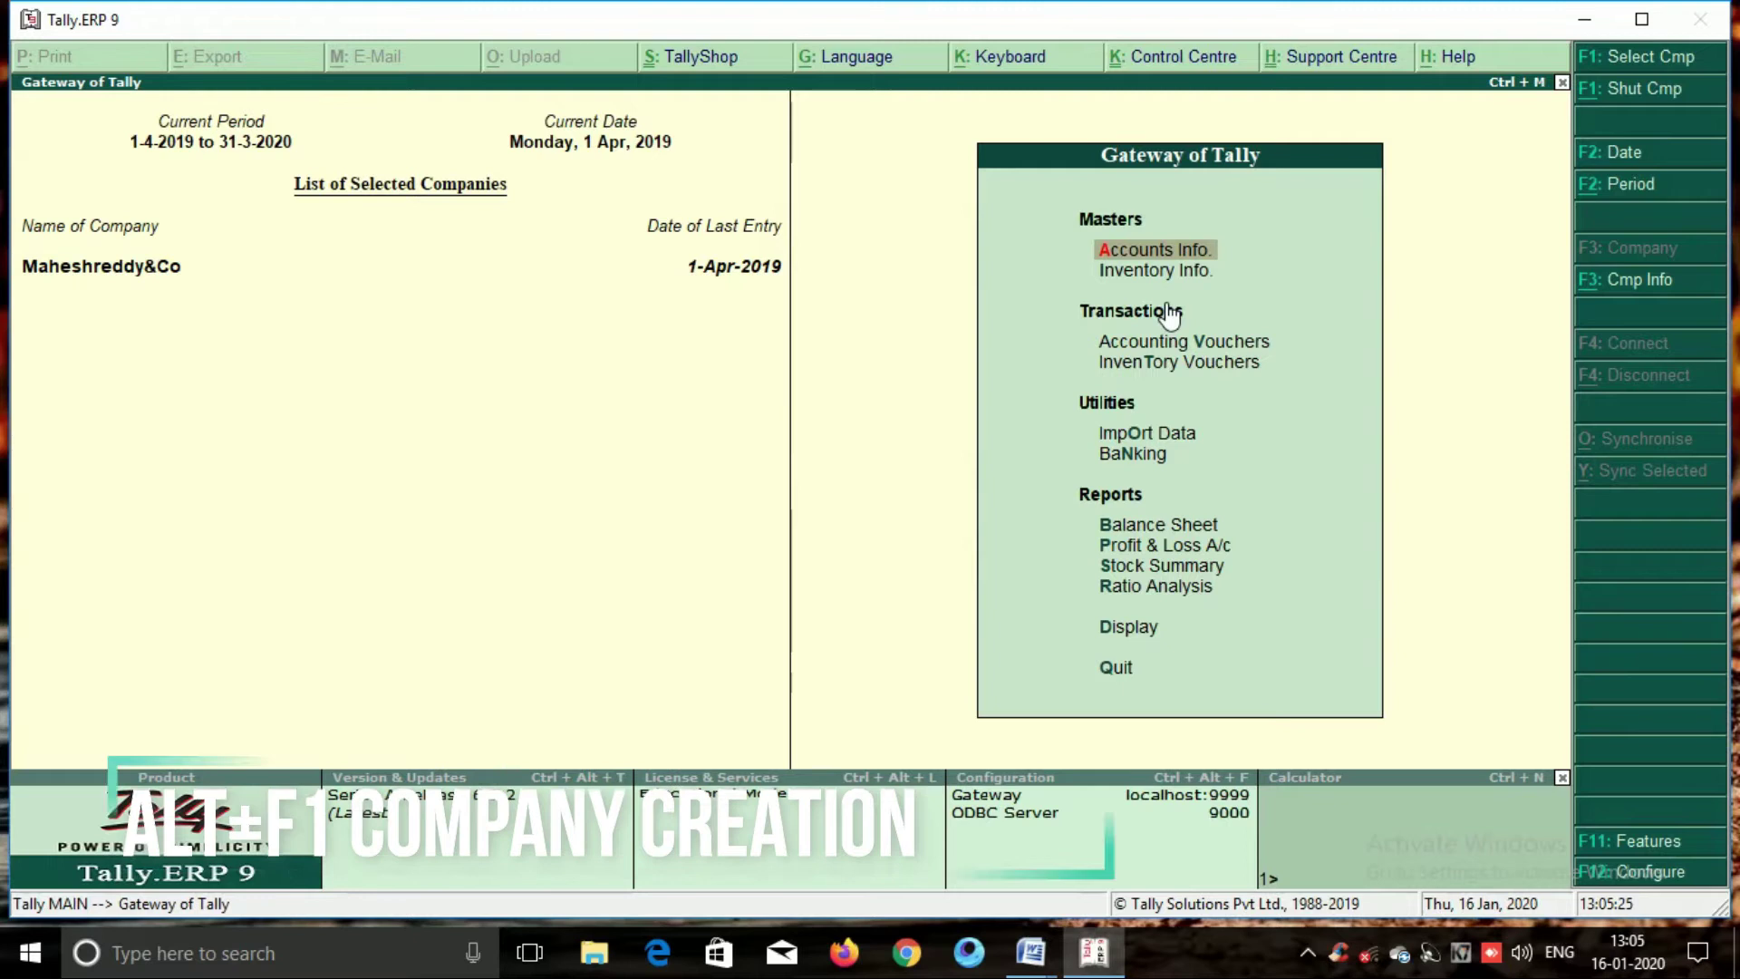
# Start creating a new company named M&S, with M&S as the mailing name too.
pyautogui.hotkey('alt', 'F1')
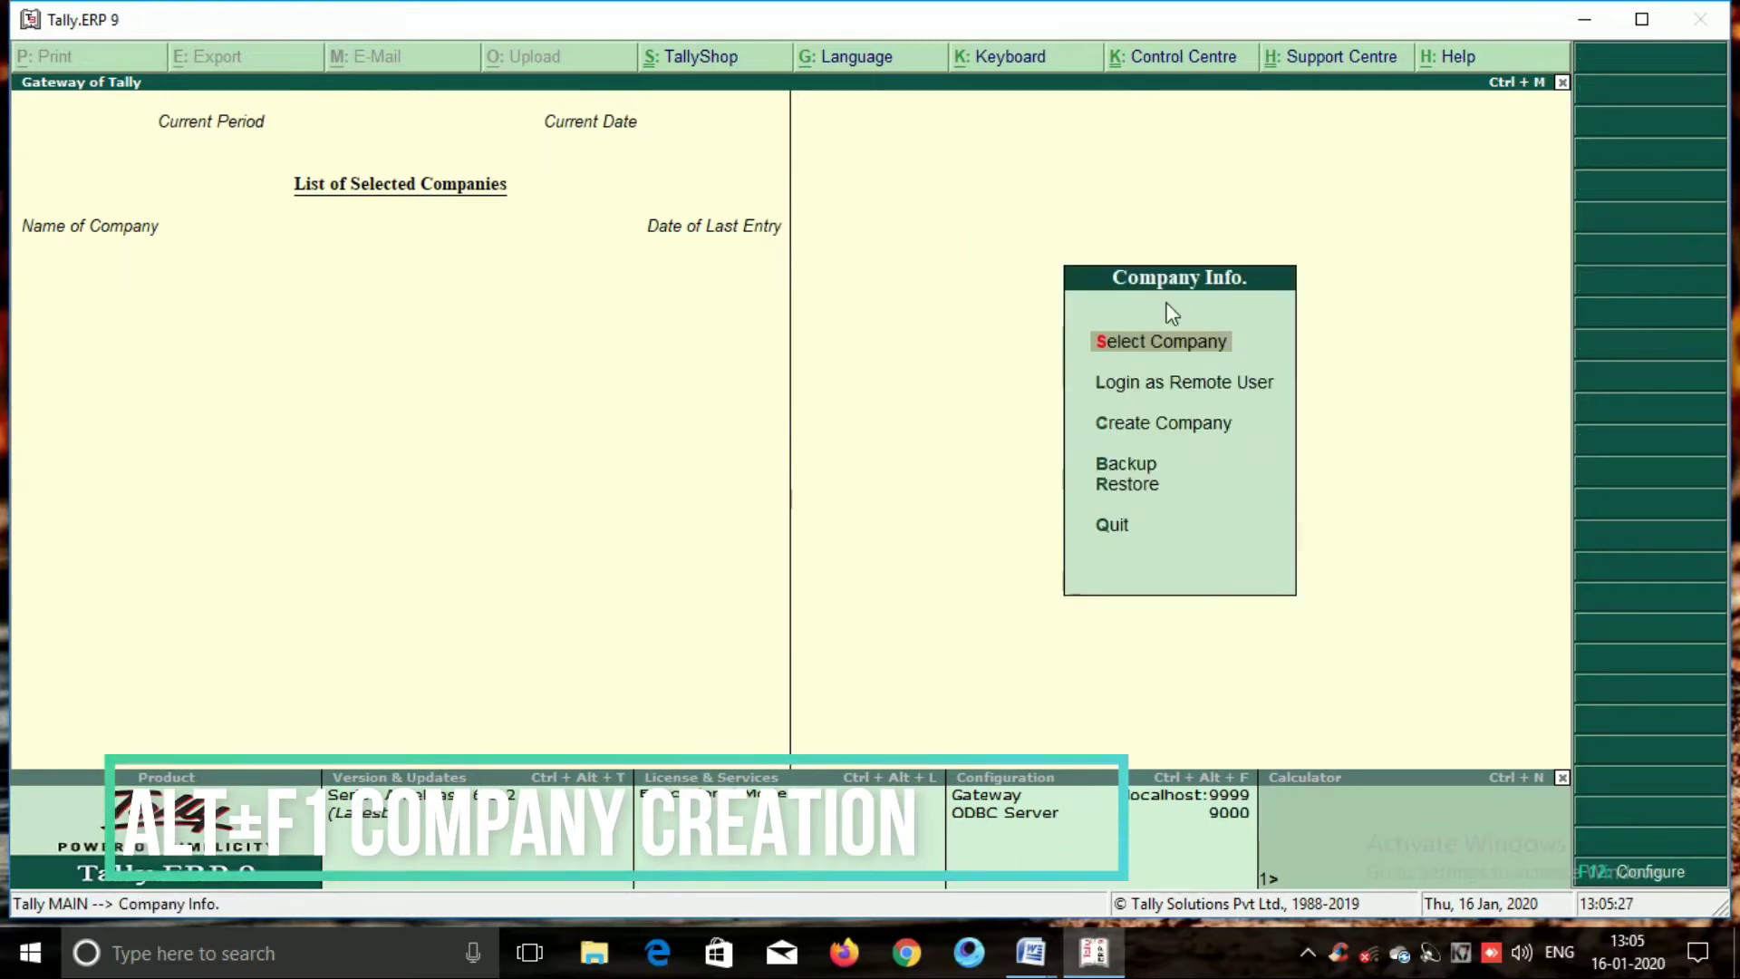
pyautogui.press('Down')
pyautogui.press('Down')
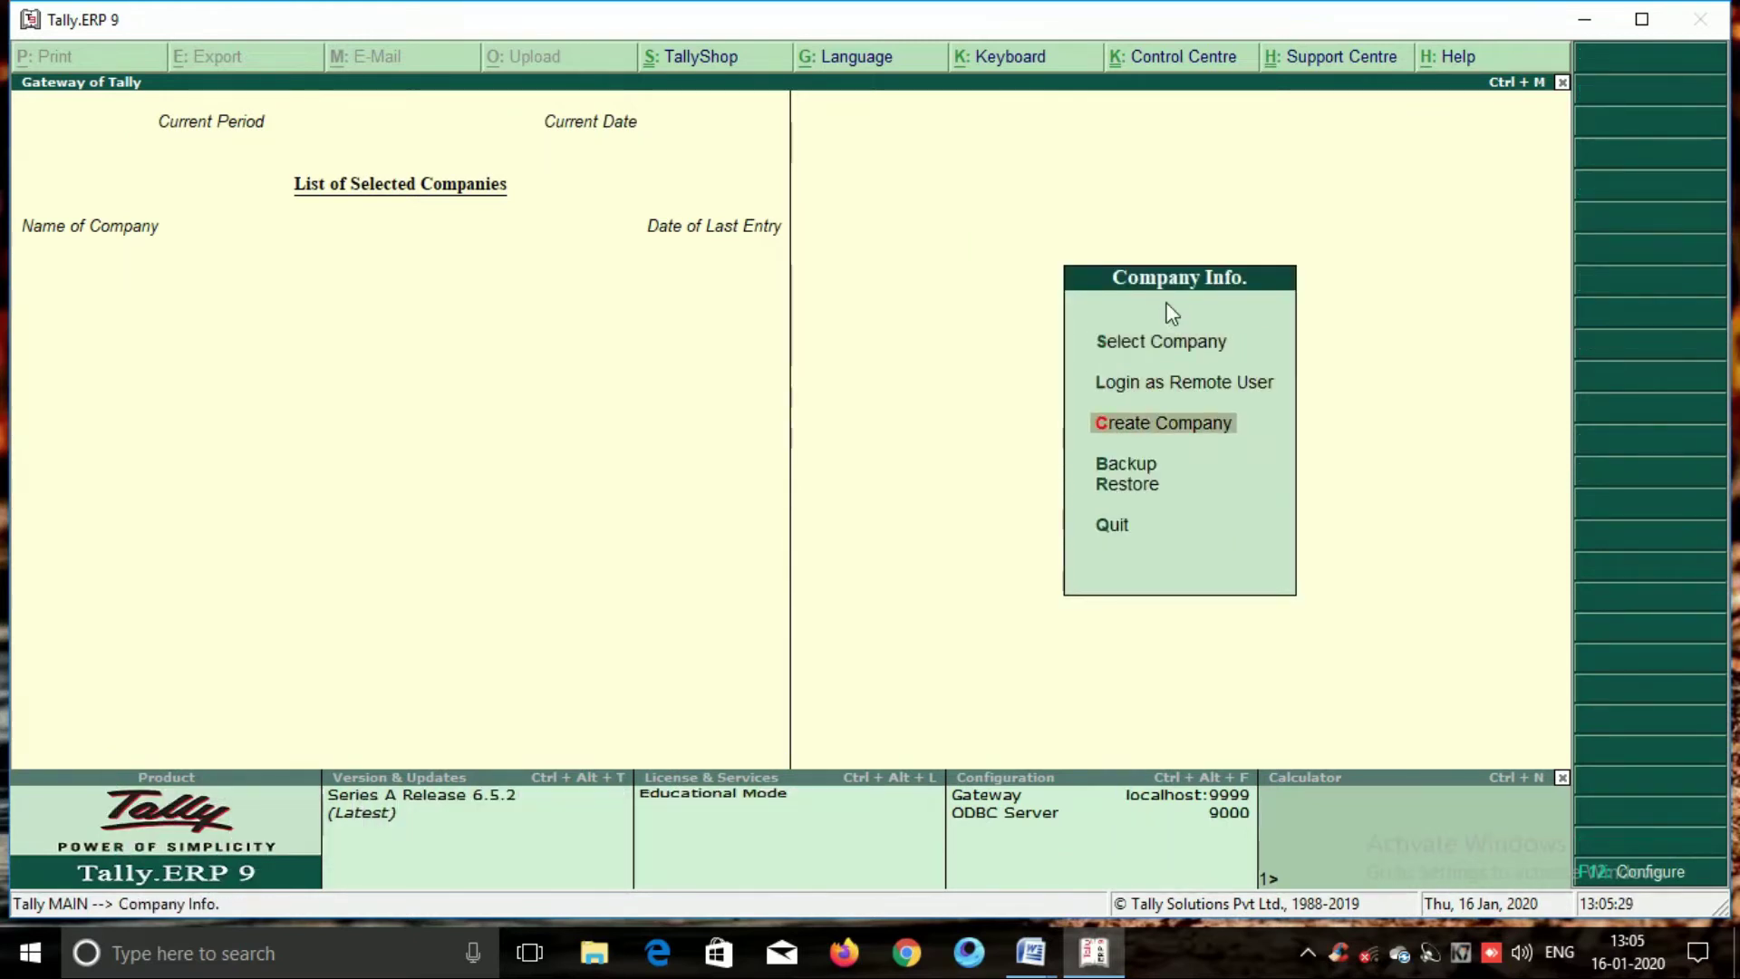
pyautogui.press('Return')
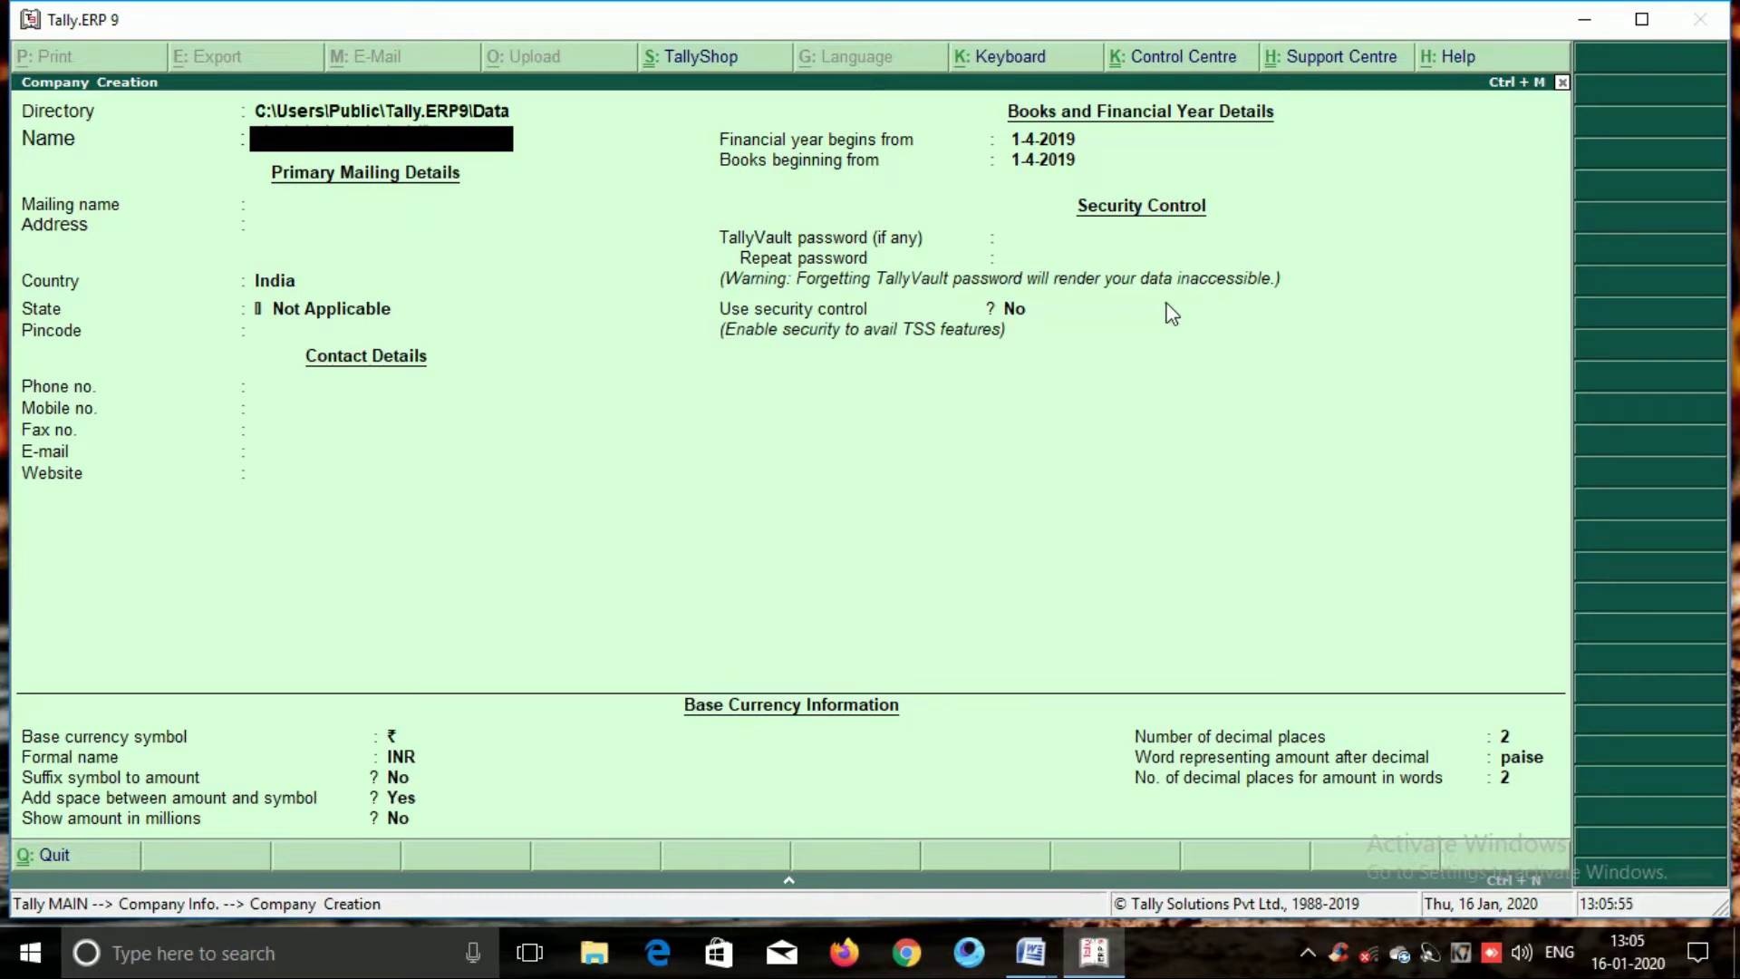
pyautogui.write('M&S')
pyautogui.press('Return')
pyautogui.press('Return')
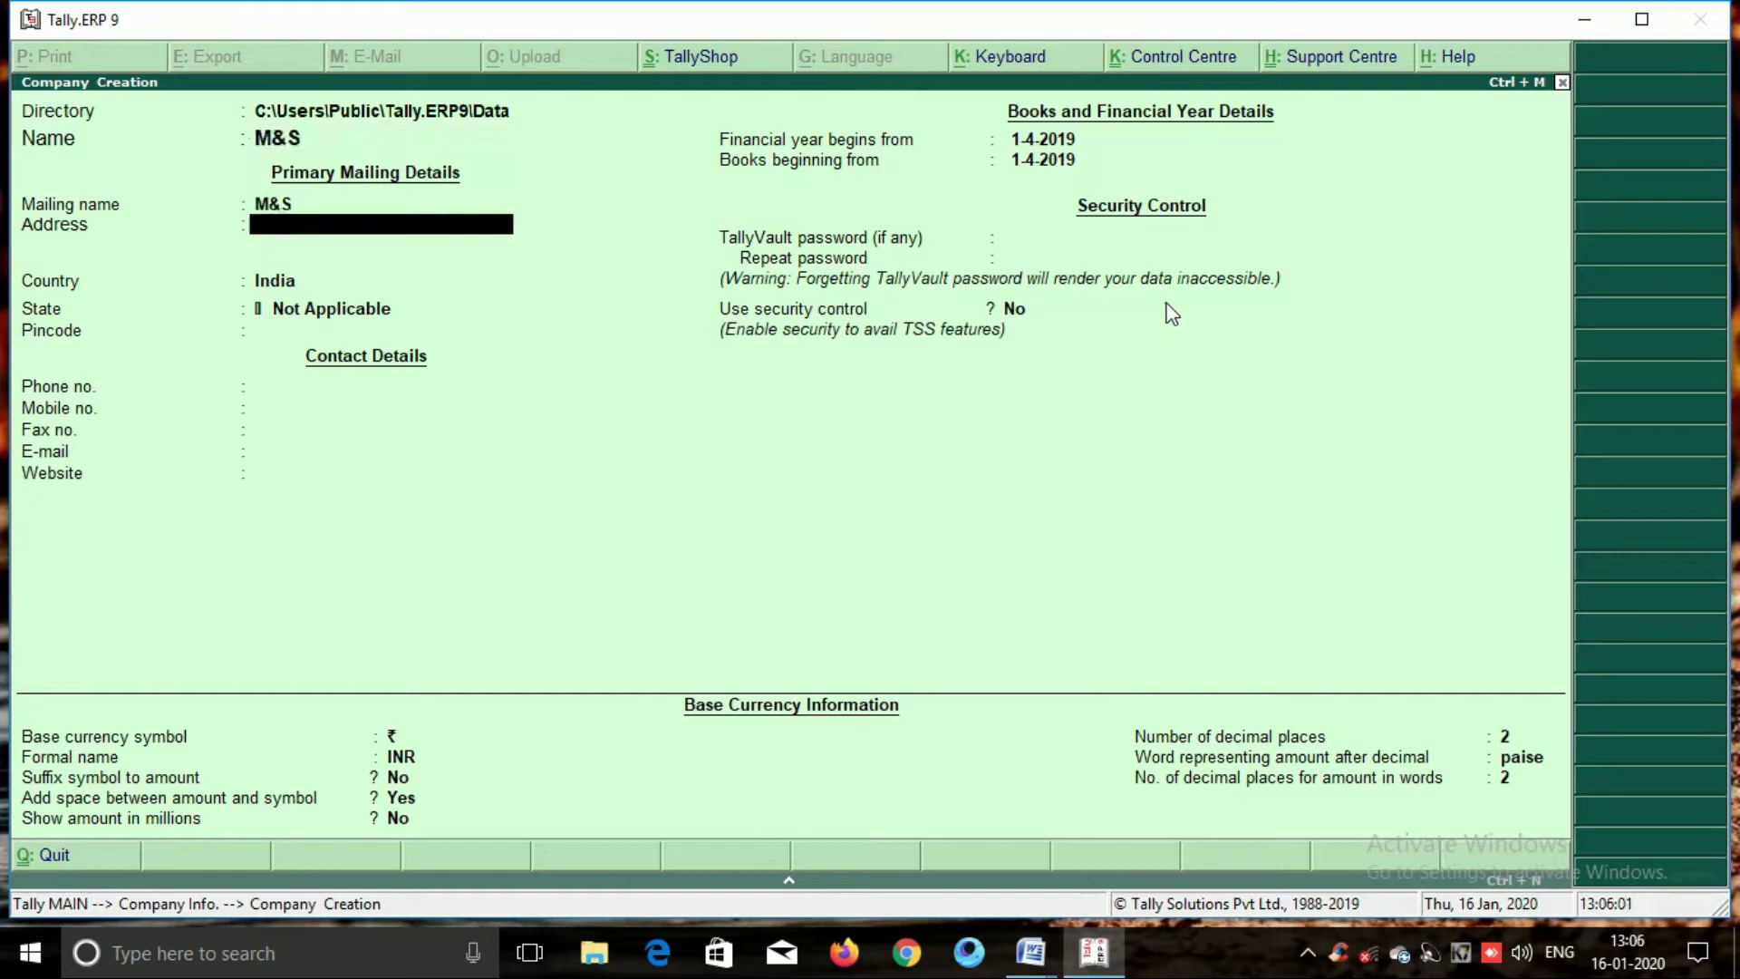
# Leave the address blank and set the company's state to Andhra Pradesh.
pyautogui.press('Return')
pyautogui.press('Return')
pyautogui.press('Return')
pyautogui.press('Return')
pyautogui.press('Up')
pyautogui.press('Up')
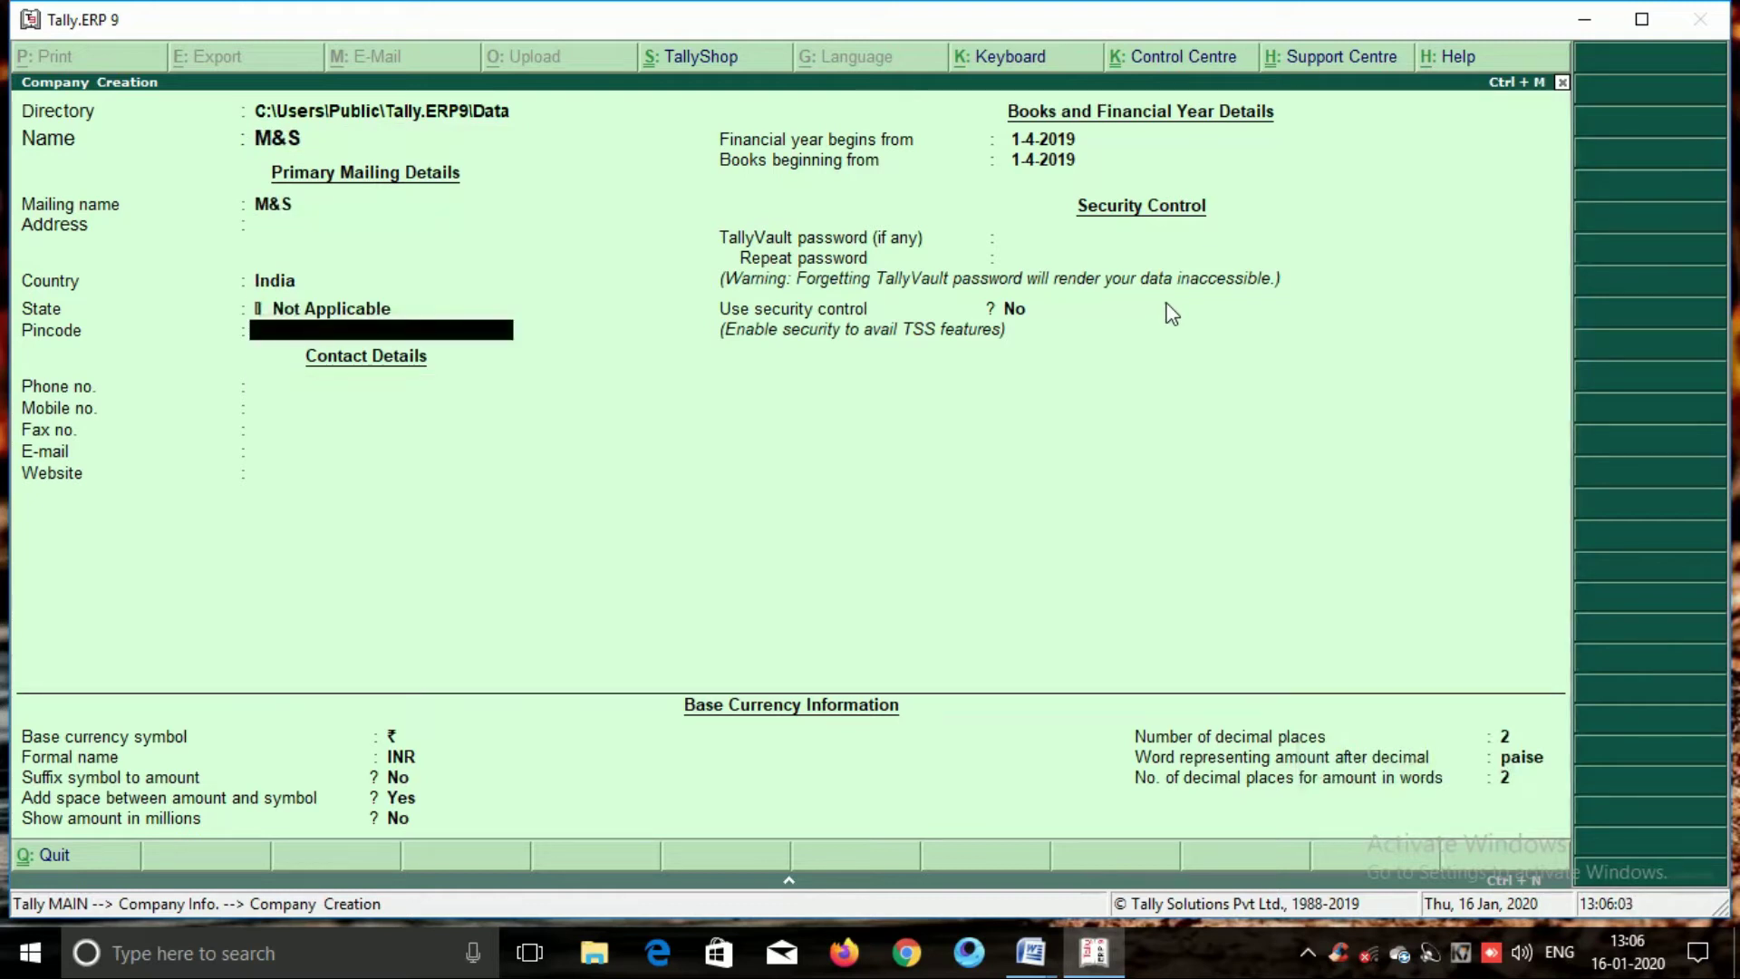
pyautogui.write('An')
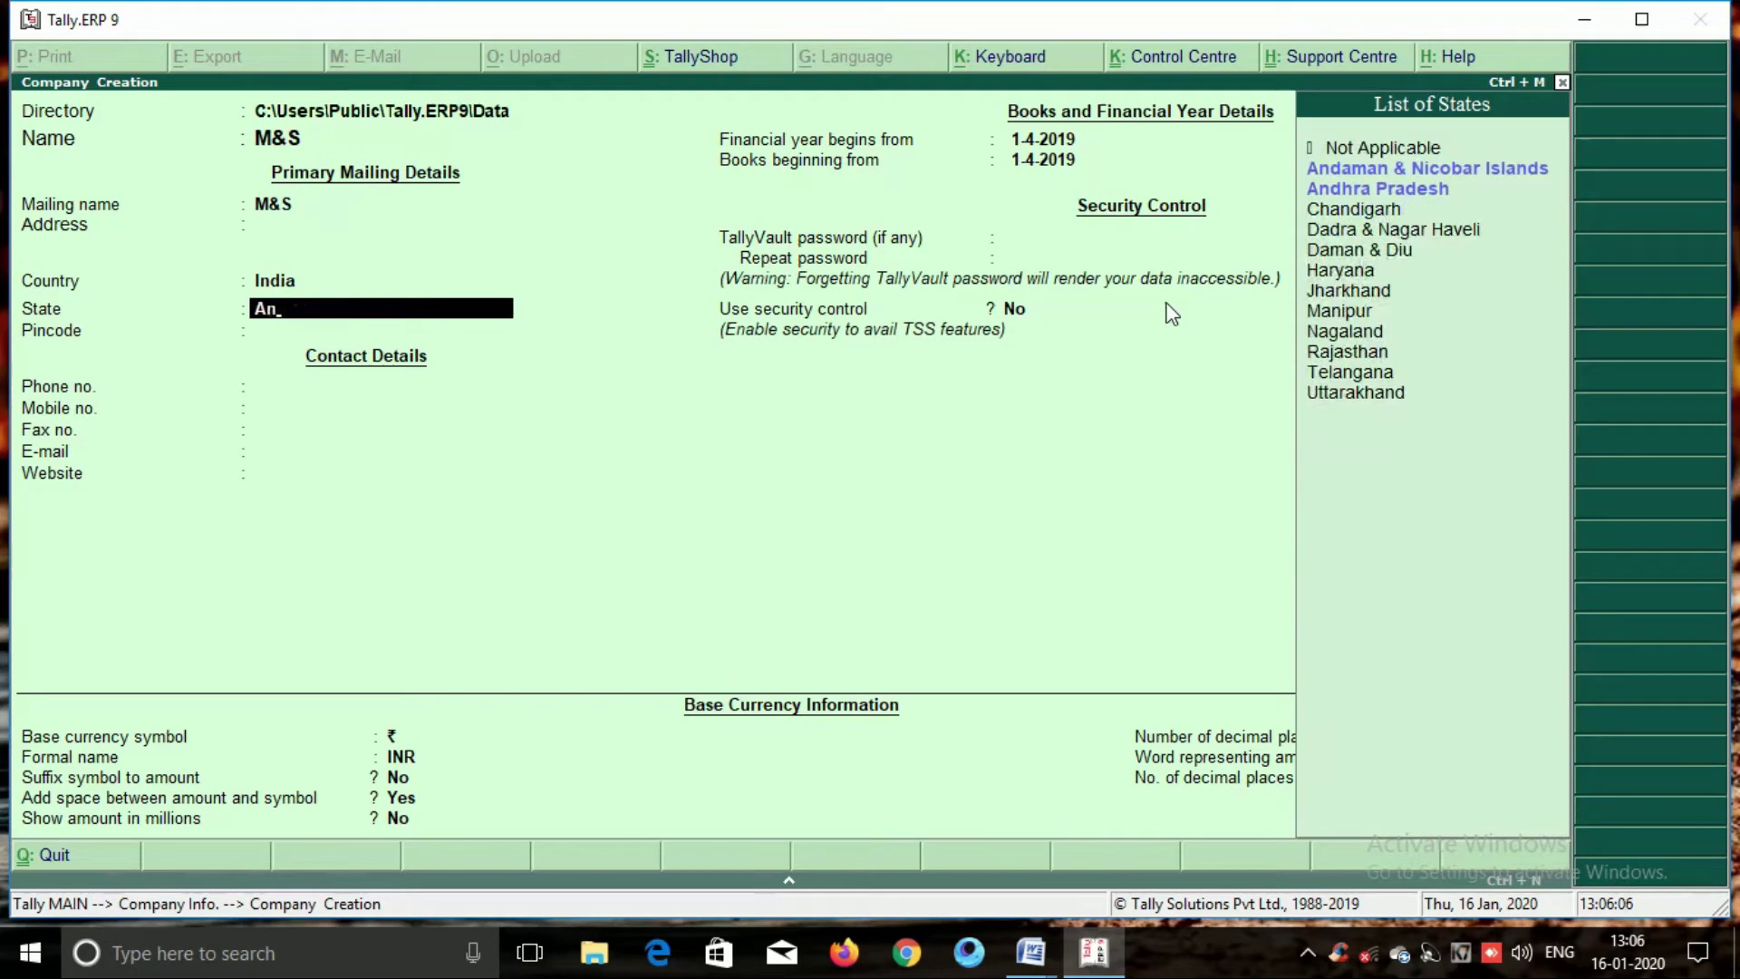
pyautogui.press('Down')
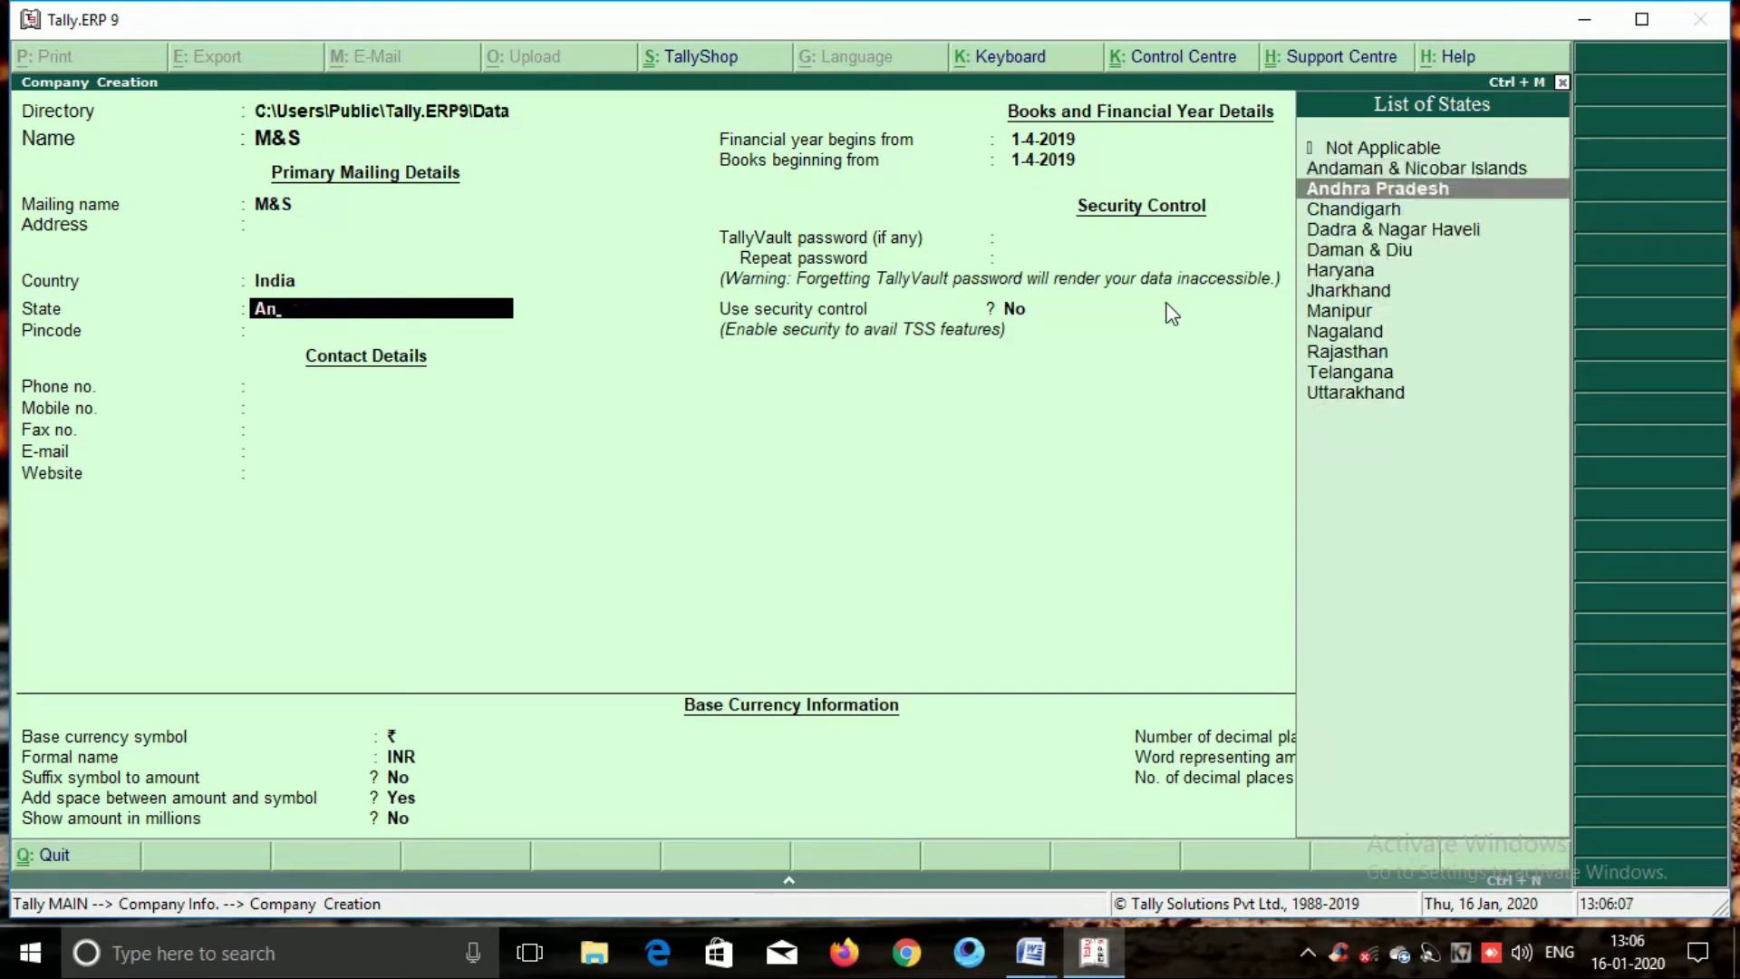
pyautogui.press('Return')
# Keep the default financial year, security and base currency details, and save the M&S company.
pyautogui.press('Return')
pyautogui.press('Return')
pyautogui.press('Return')
pyautogui.press('Return')
pyautogui.press('Return')
pyautogui.press('Return')
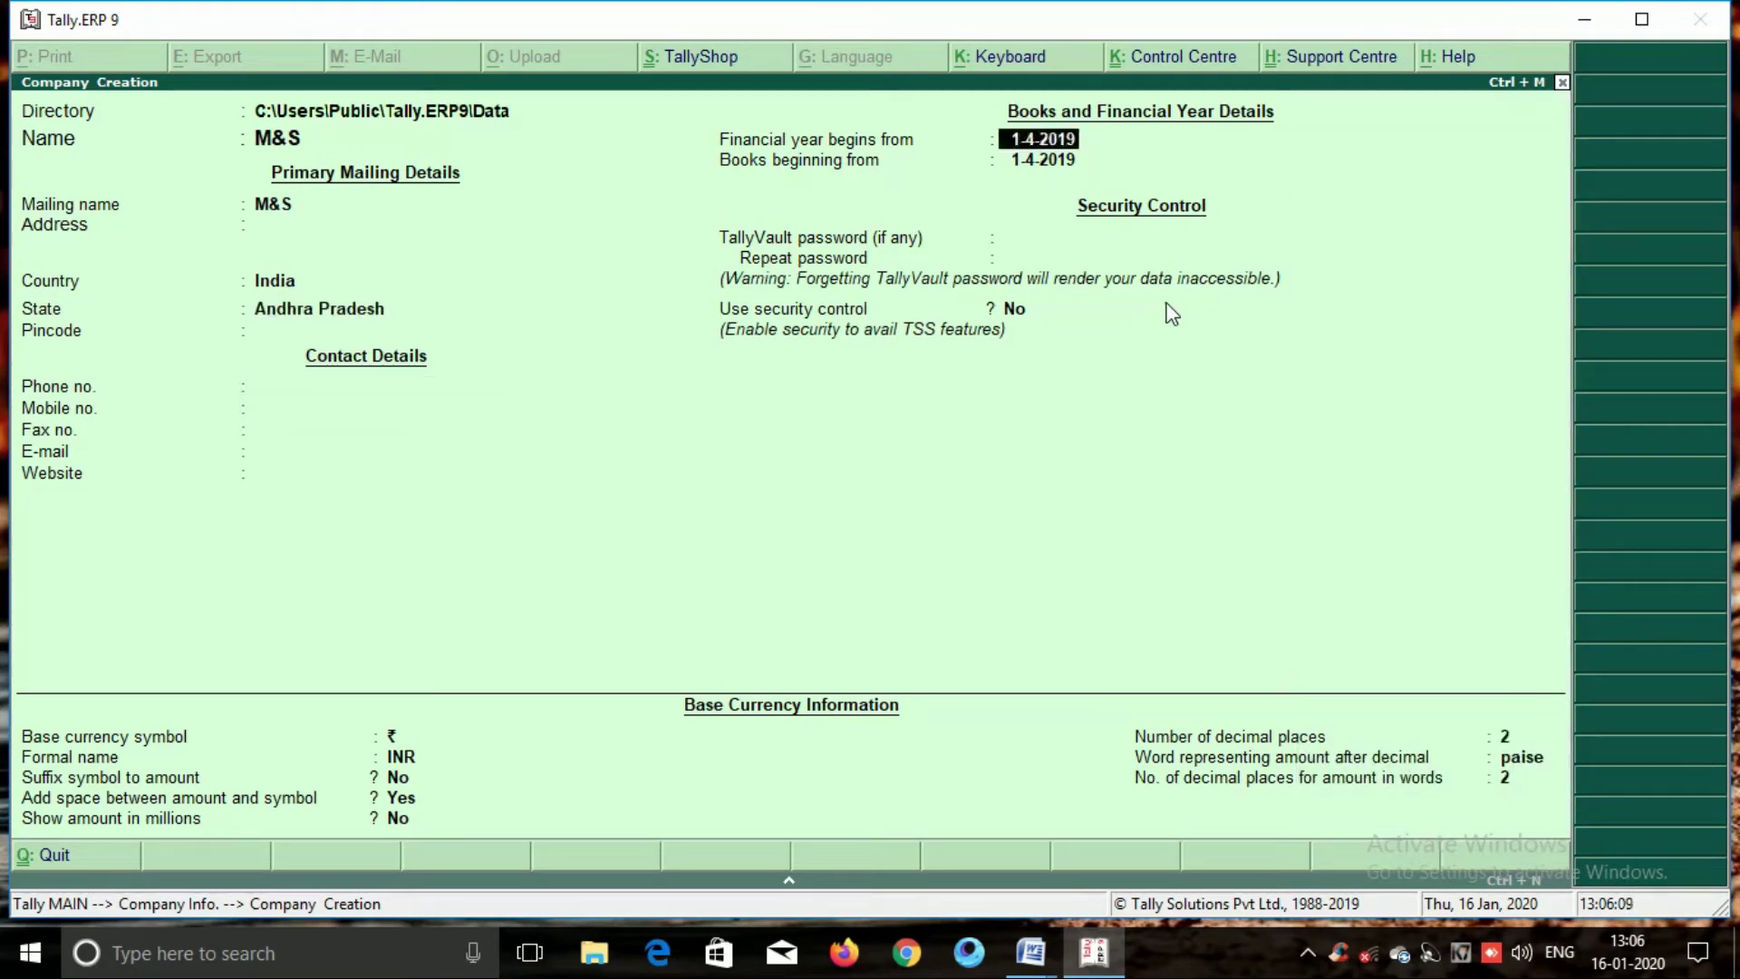
pyautogui.press('Return')
pyautogui.press('Return')
pyautogui.press('Return')
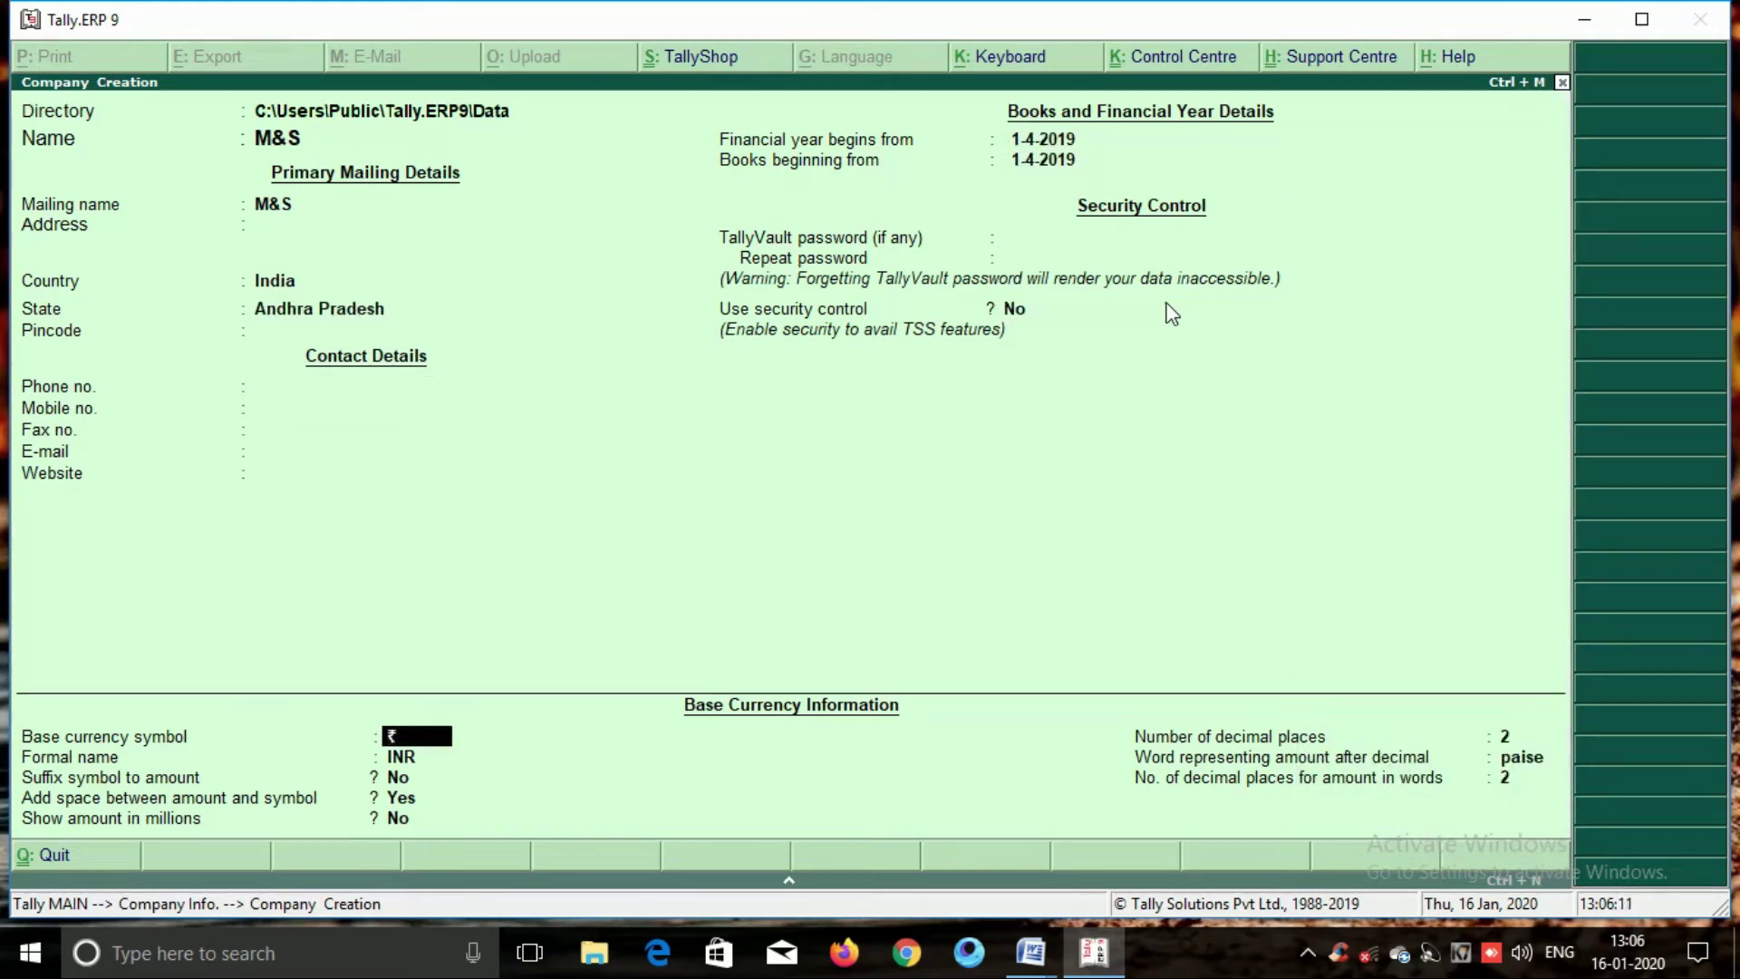
pyautogui.press('Return')
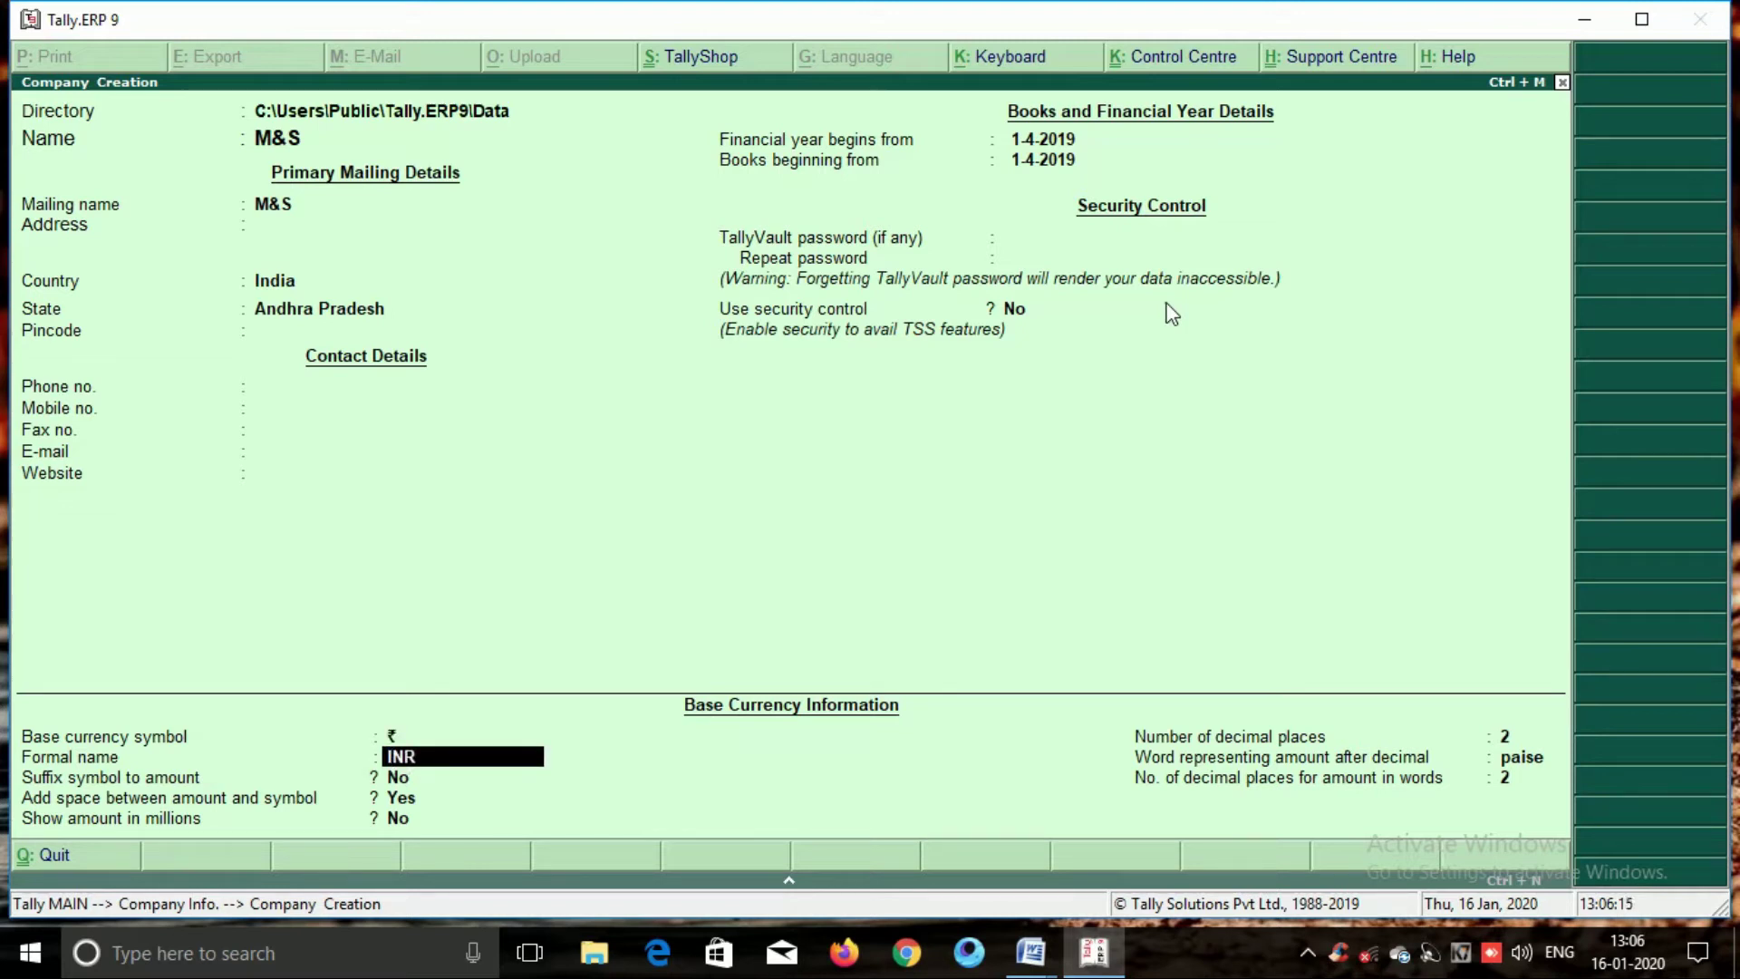
pyautogui.press('Return')
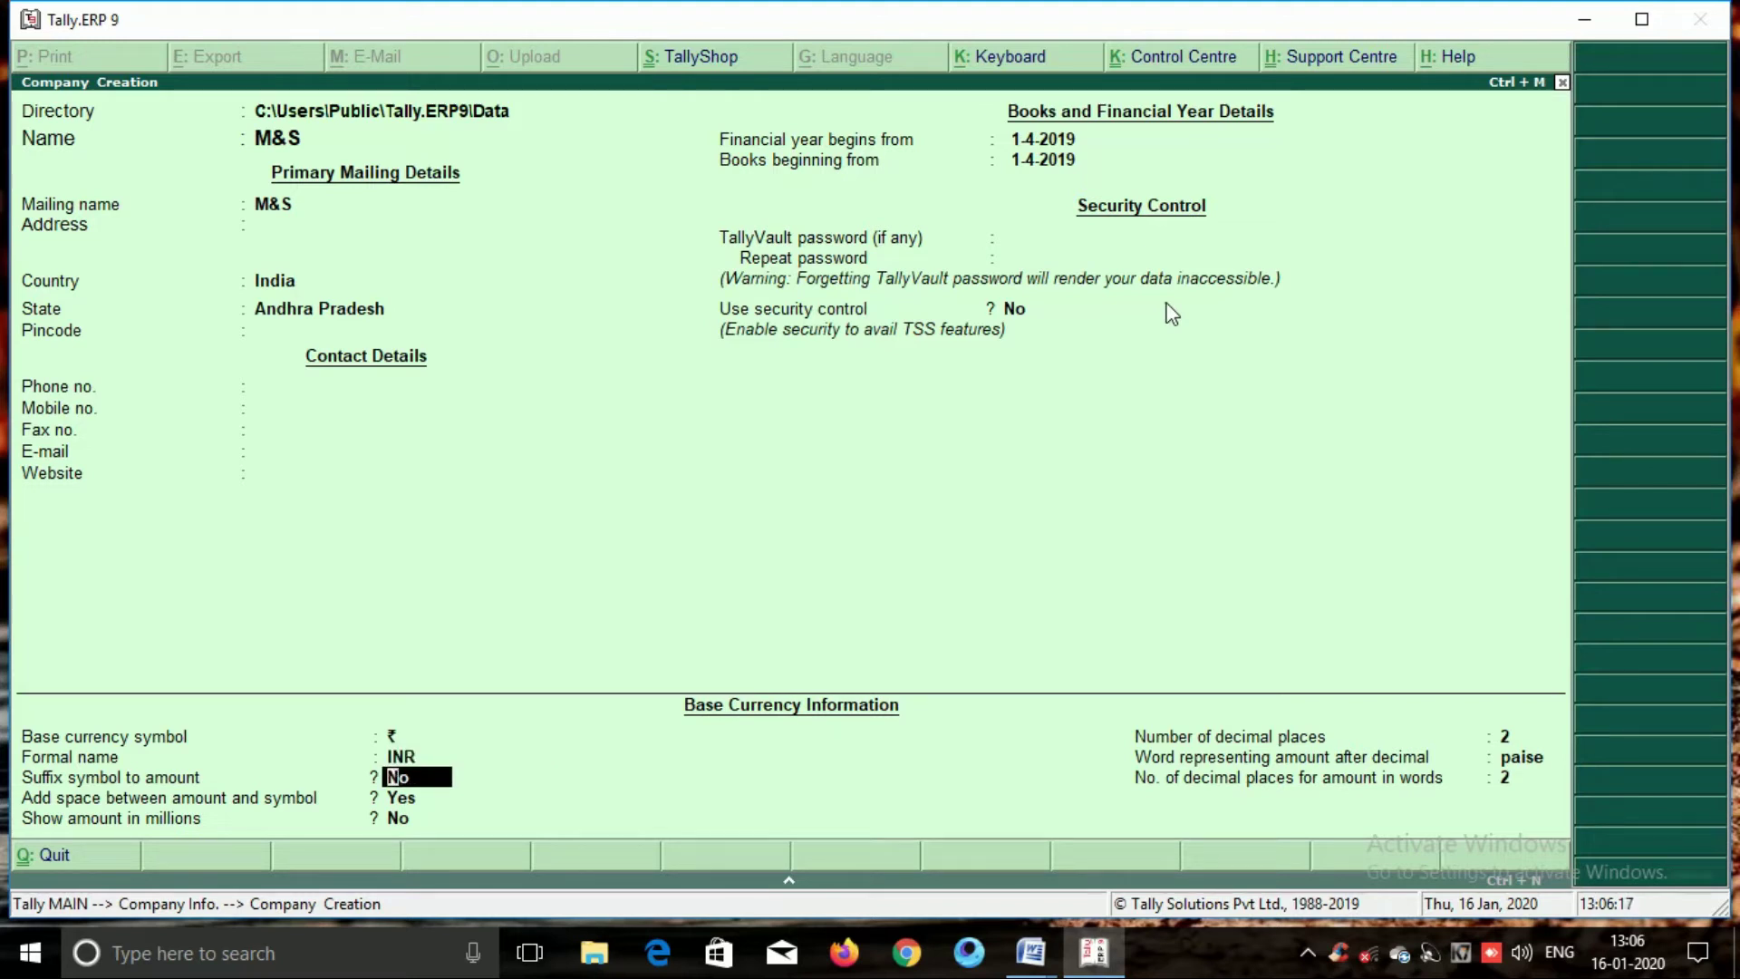
pyautogui.hotkey('ctrl', 'a')
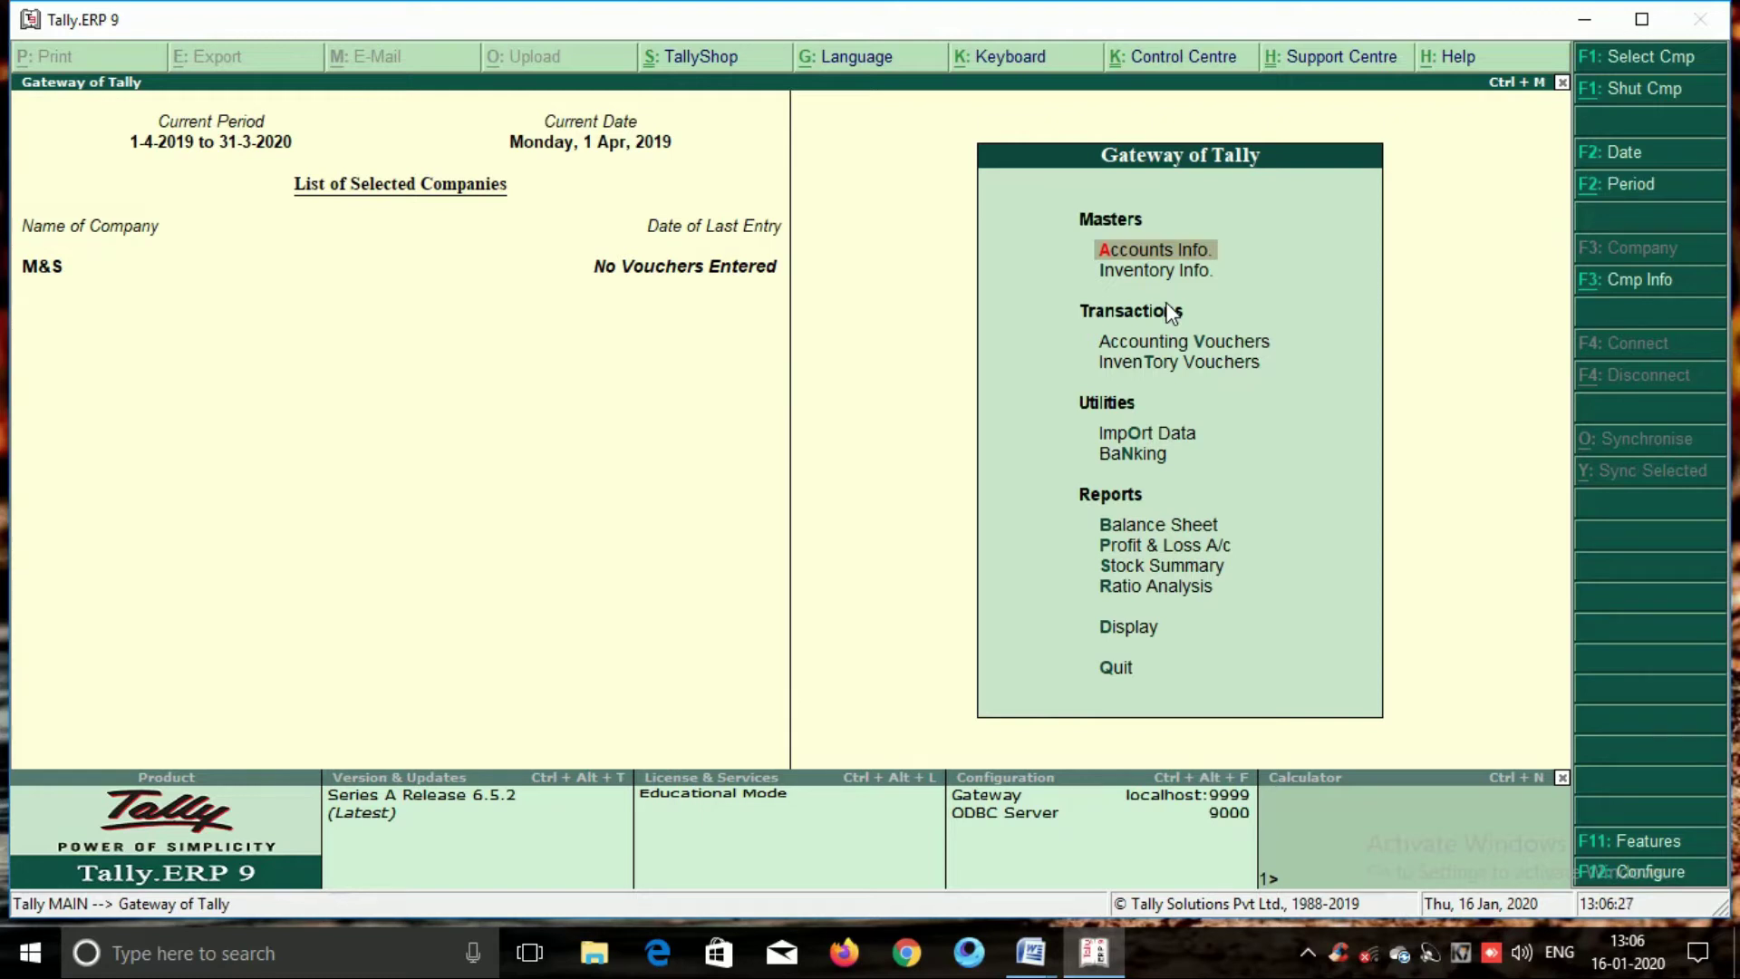
# Open multiple ledger creation for M&S with All Items as the group, closing the CCleaner alert.
pyautogui.press('Return')
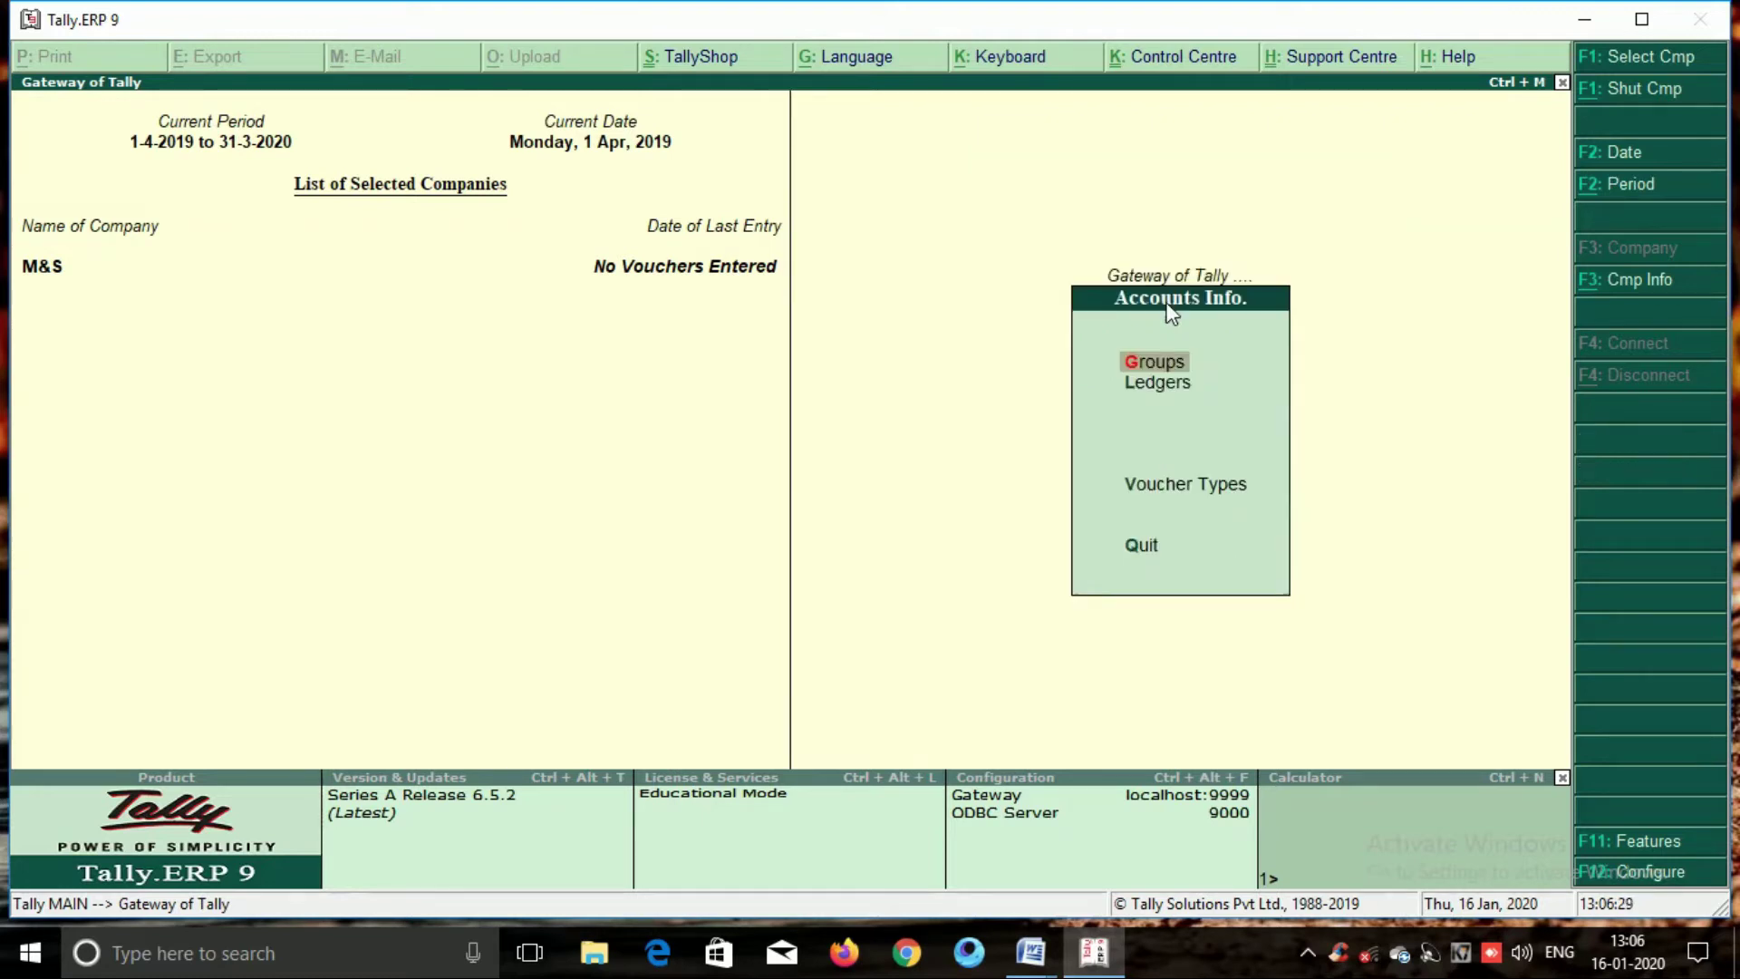
pyautogui.press('Down')
pyautogui.press('Return')
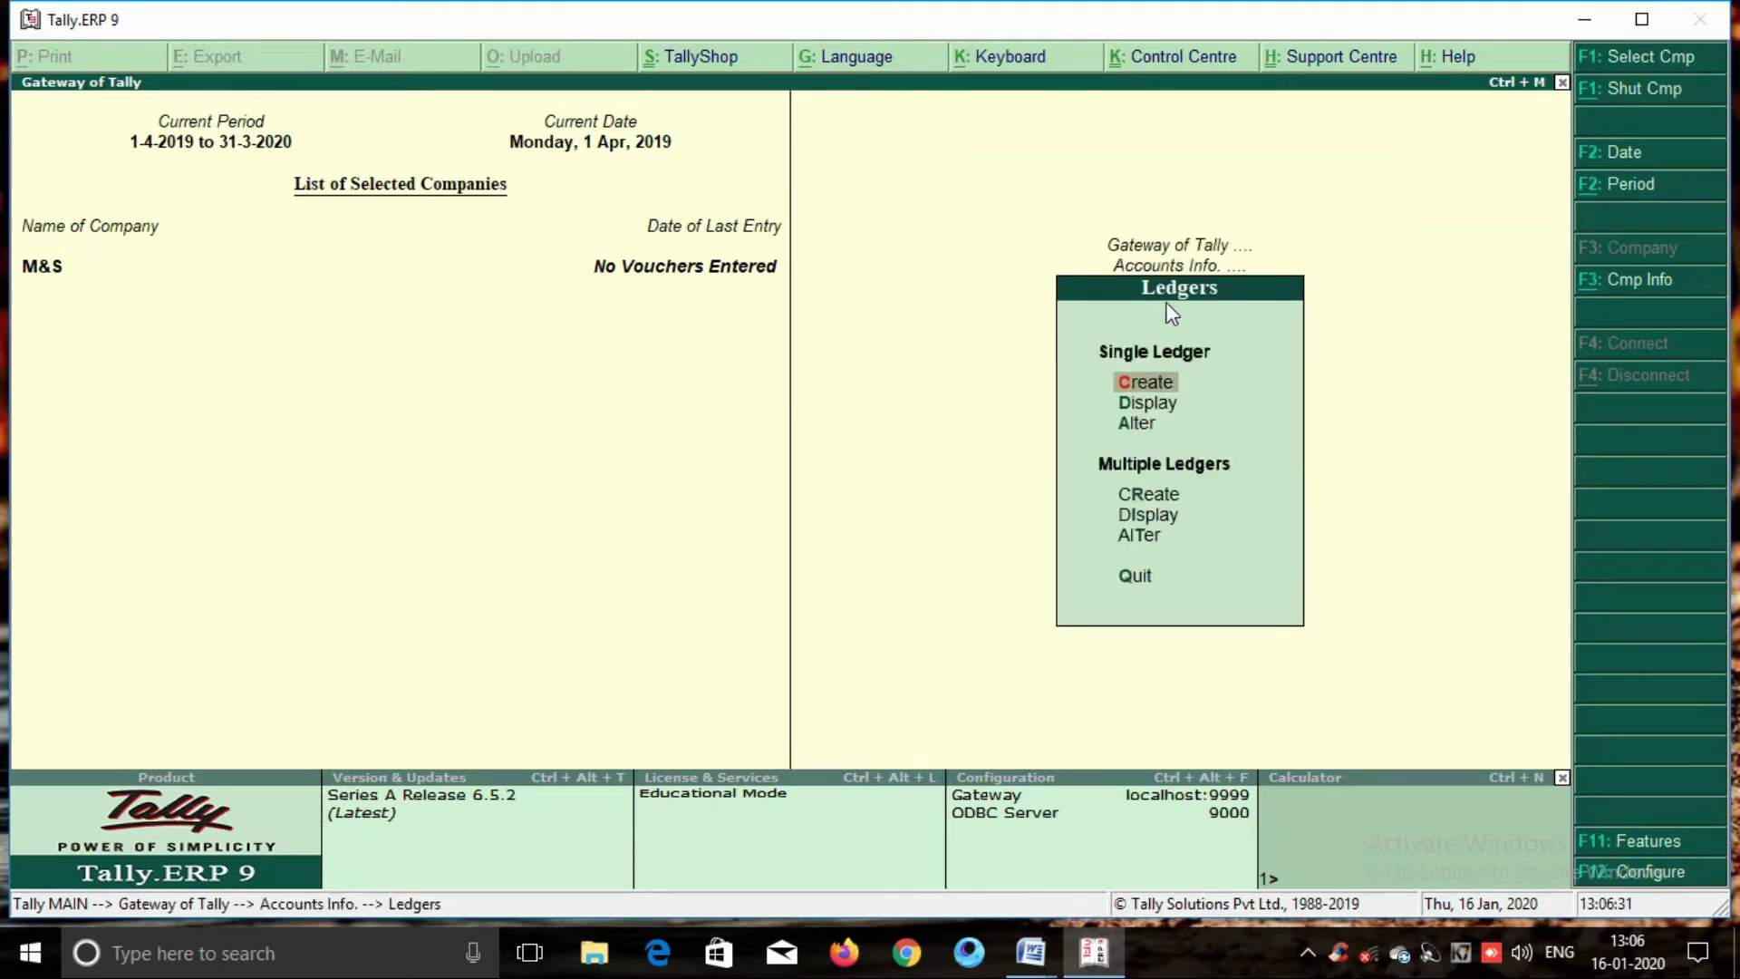
pyautogui.press('Down')
pyautogui.press('Down')
pyautogui.press('Down')
pyautogui.press('Down')
pyautogui.press('Up')
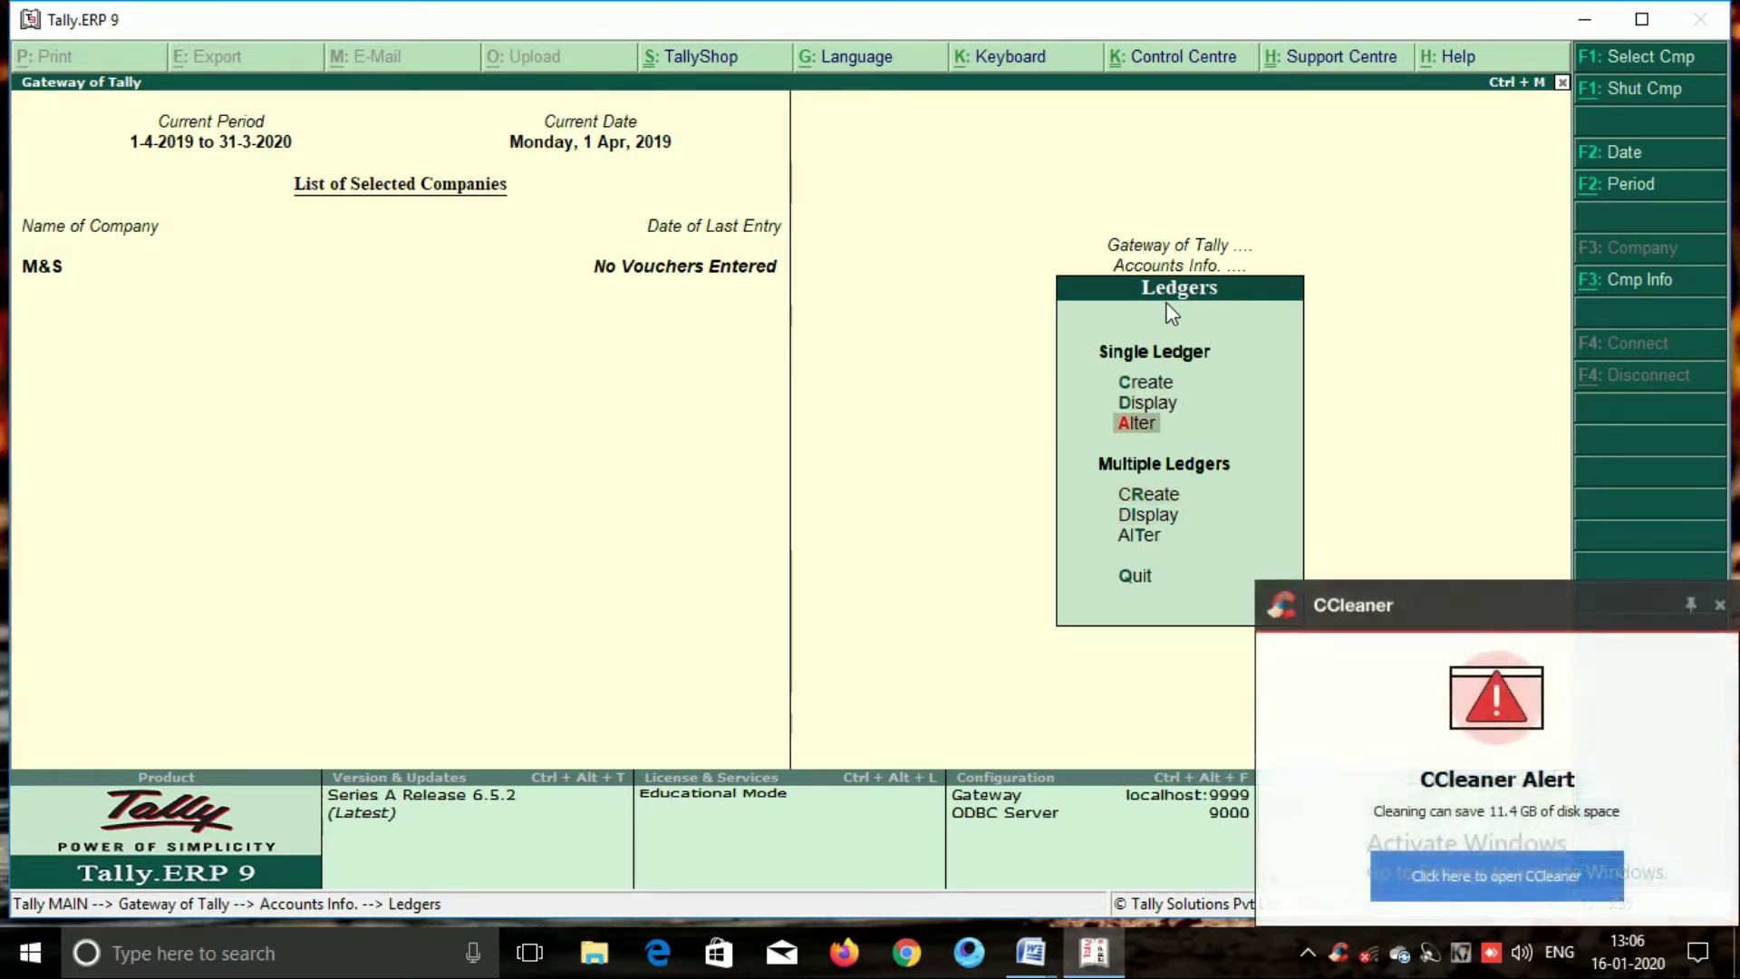
pyautogui.press('Return')
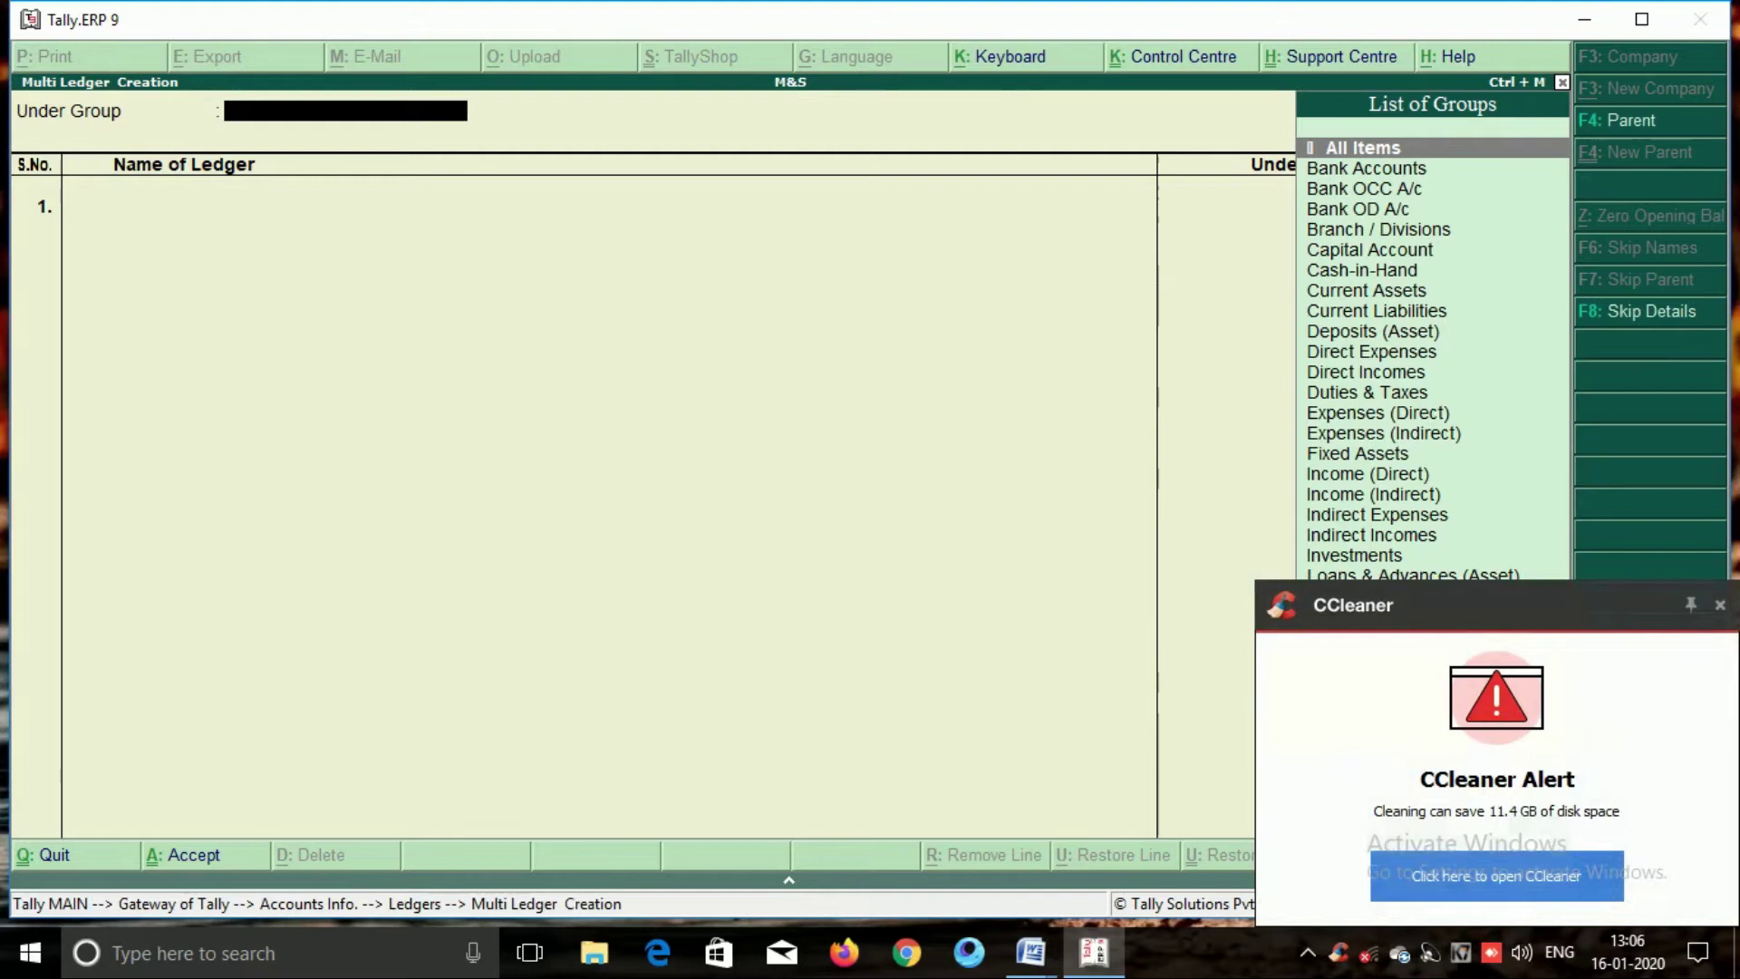
pyautogui.click(1721, 605)
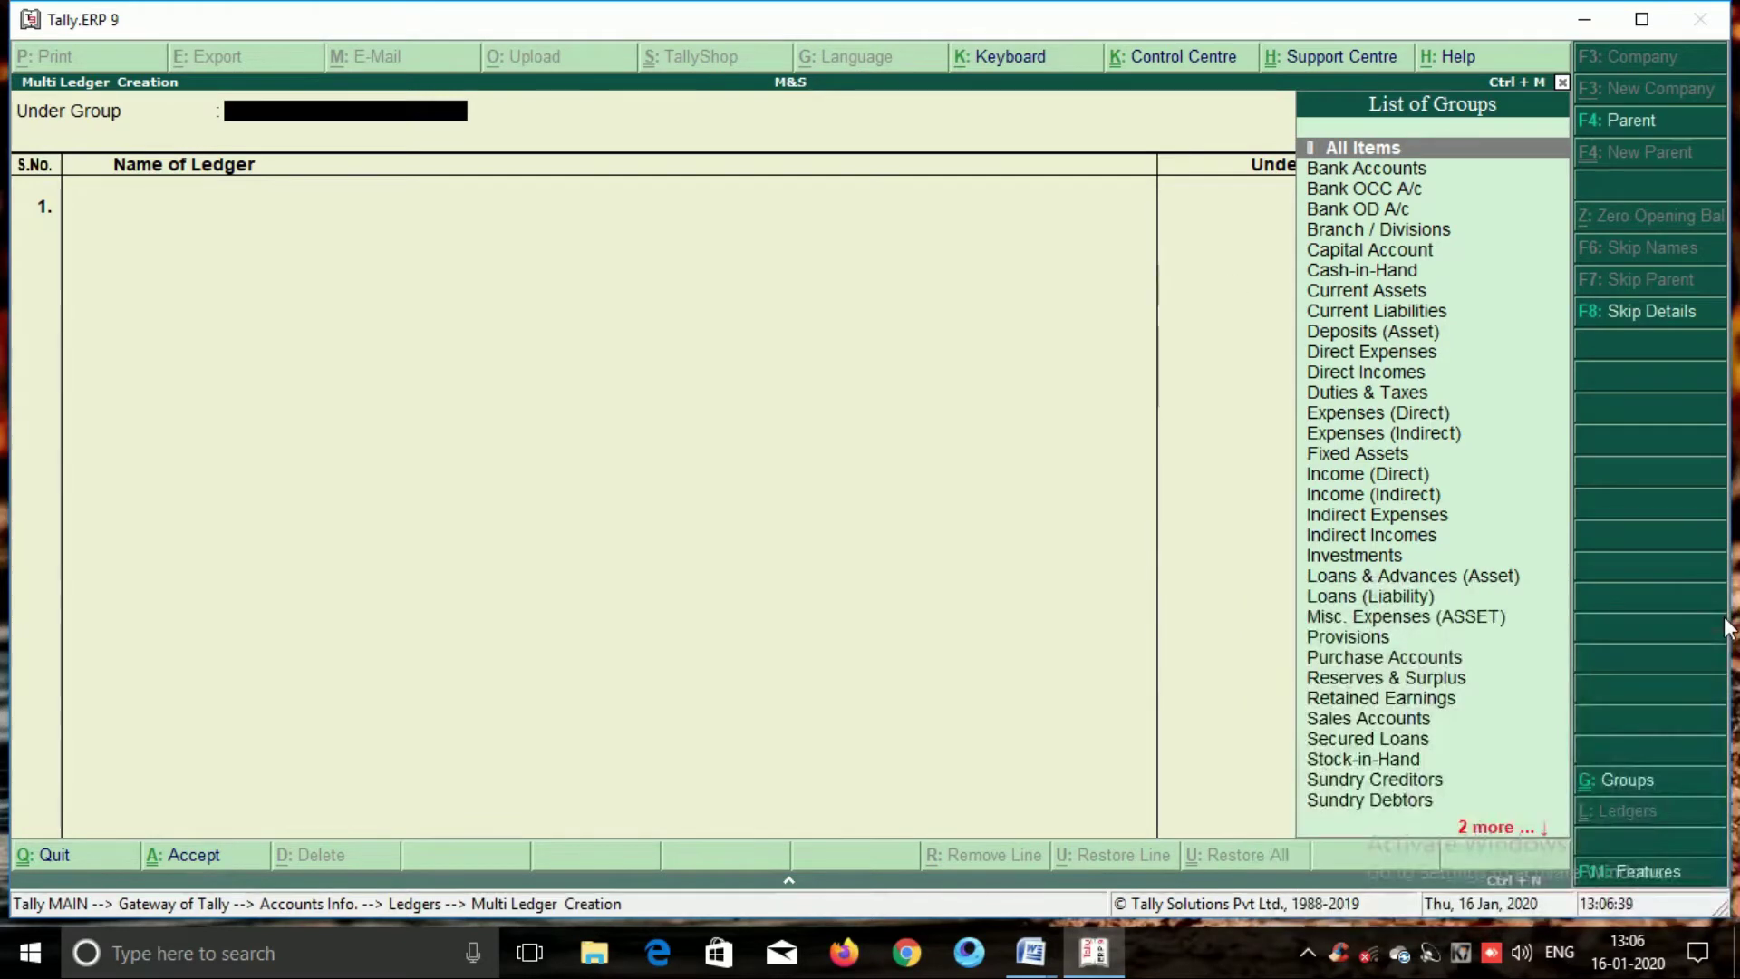
pyautogui.press('Return')
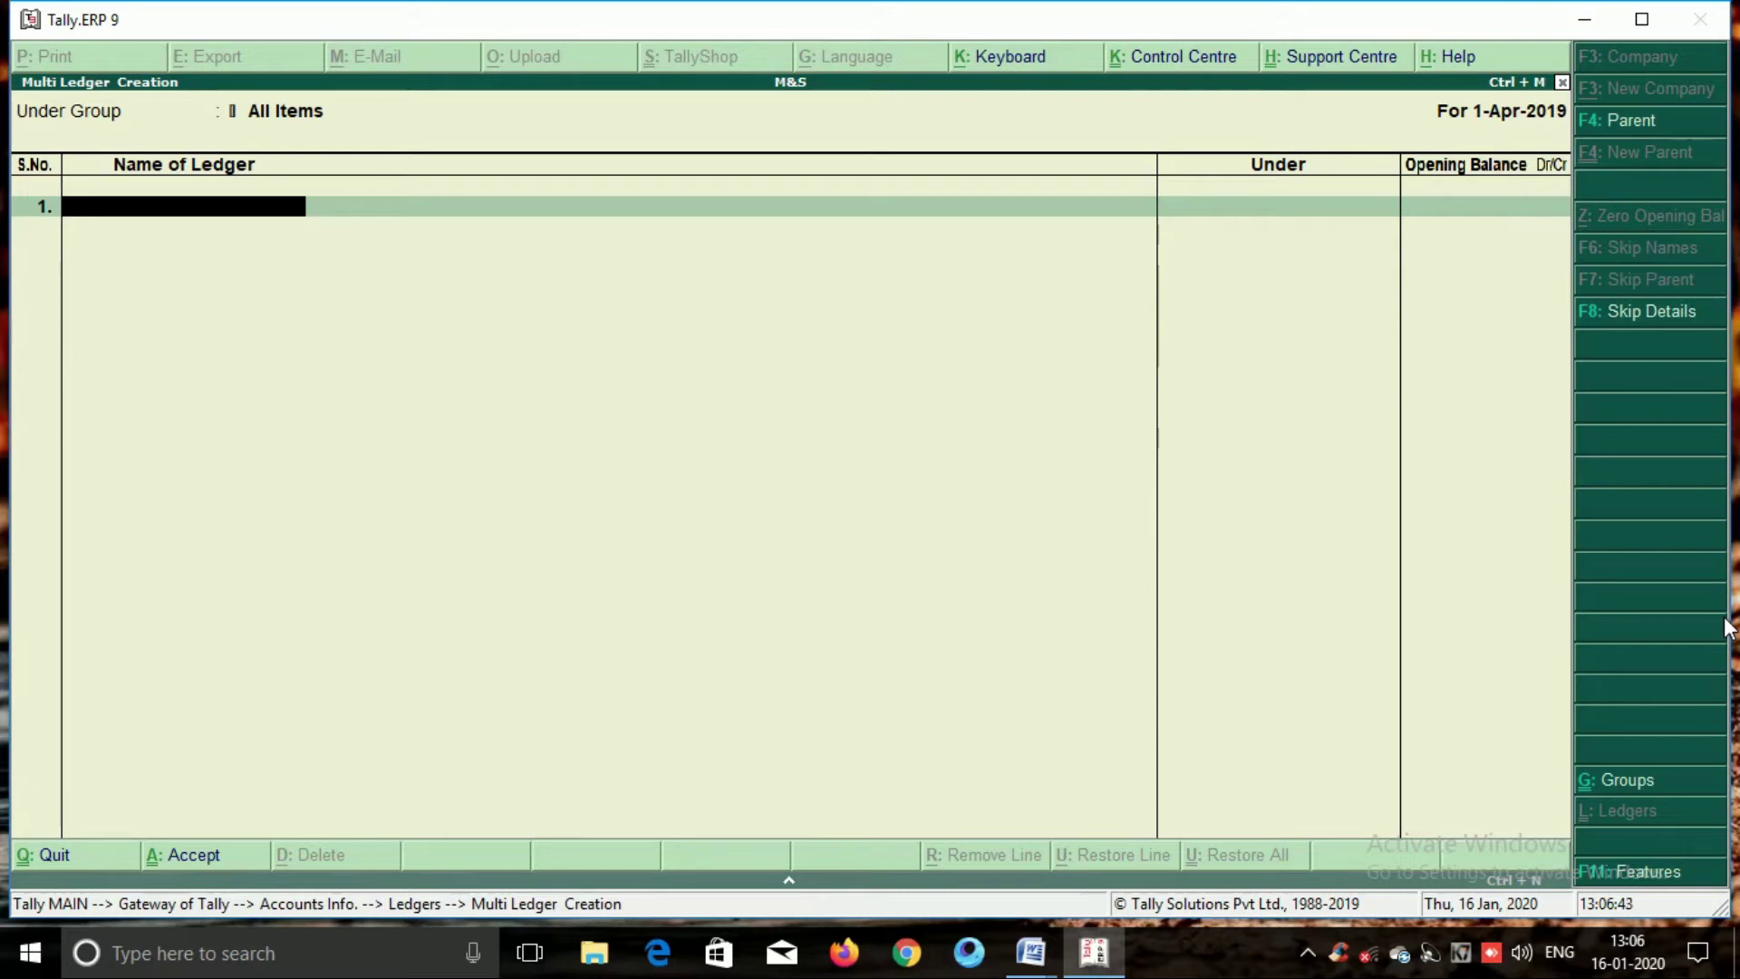
# Add a ledger named M under Capital Account with no opening balance.
pyautogui.write('M')
pyautogui.press('Return')
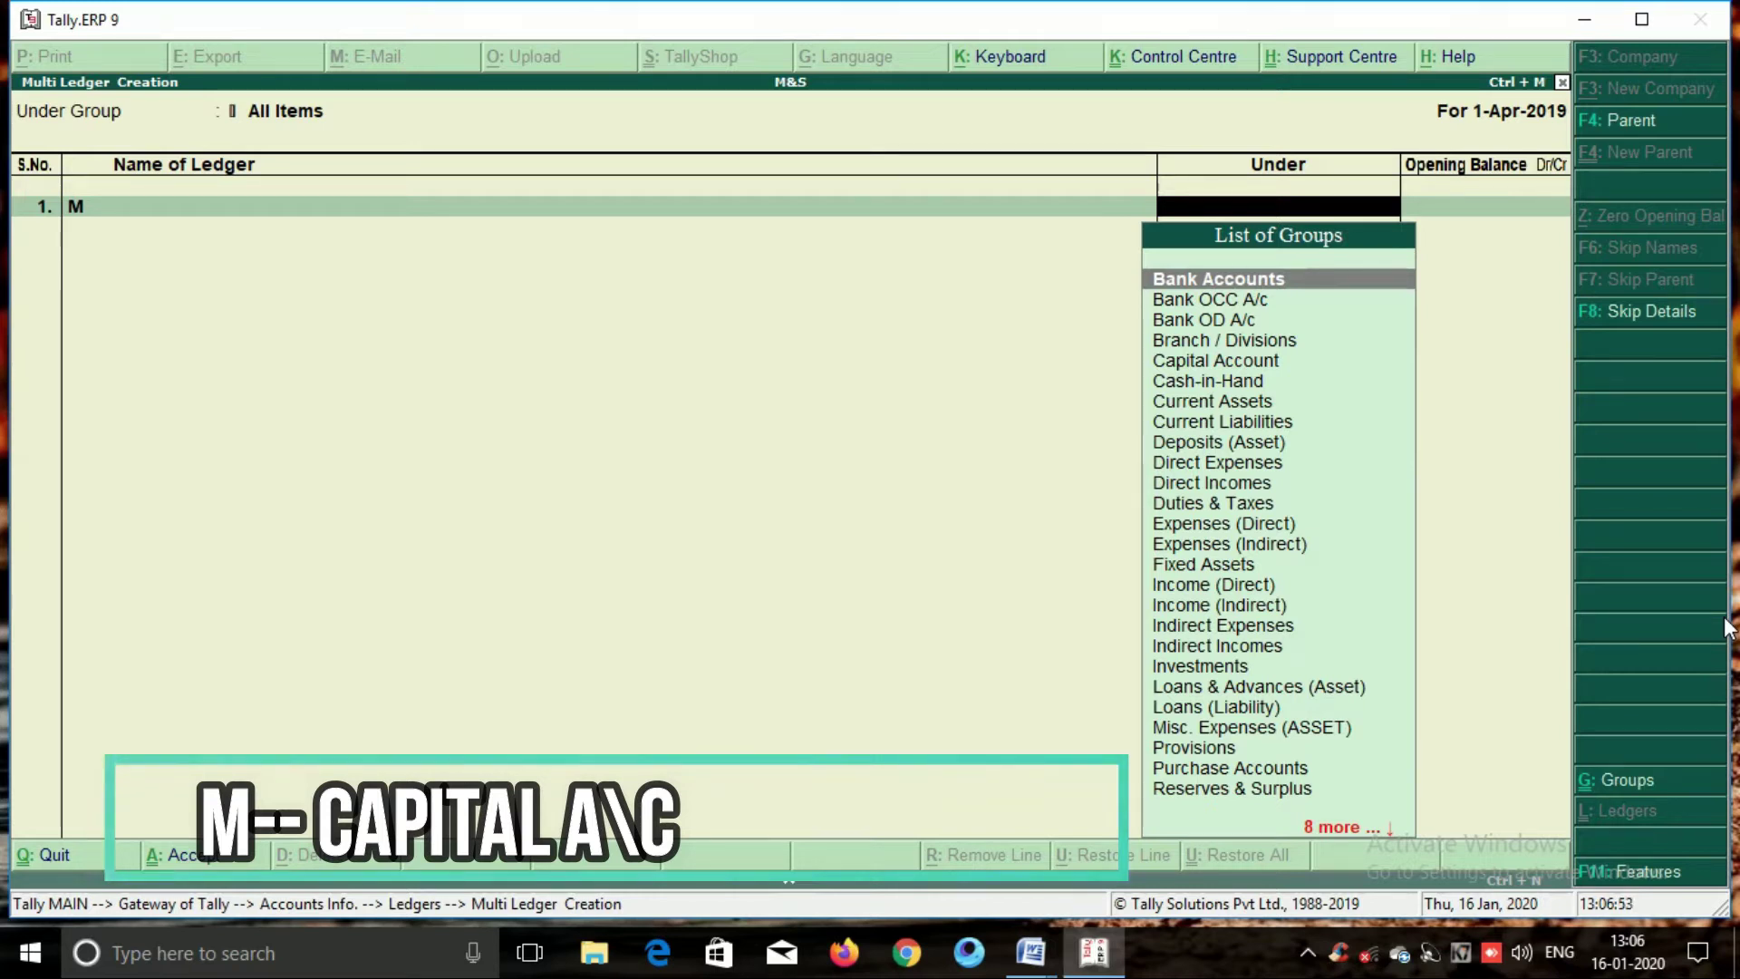
pyautogui.write('Ca')
pyautogui.press('Down')
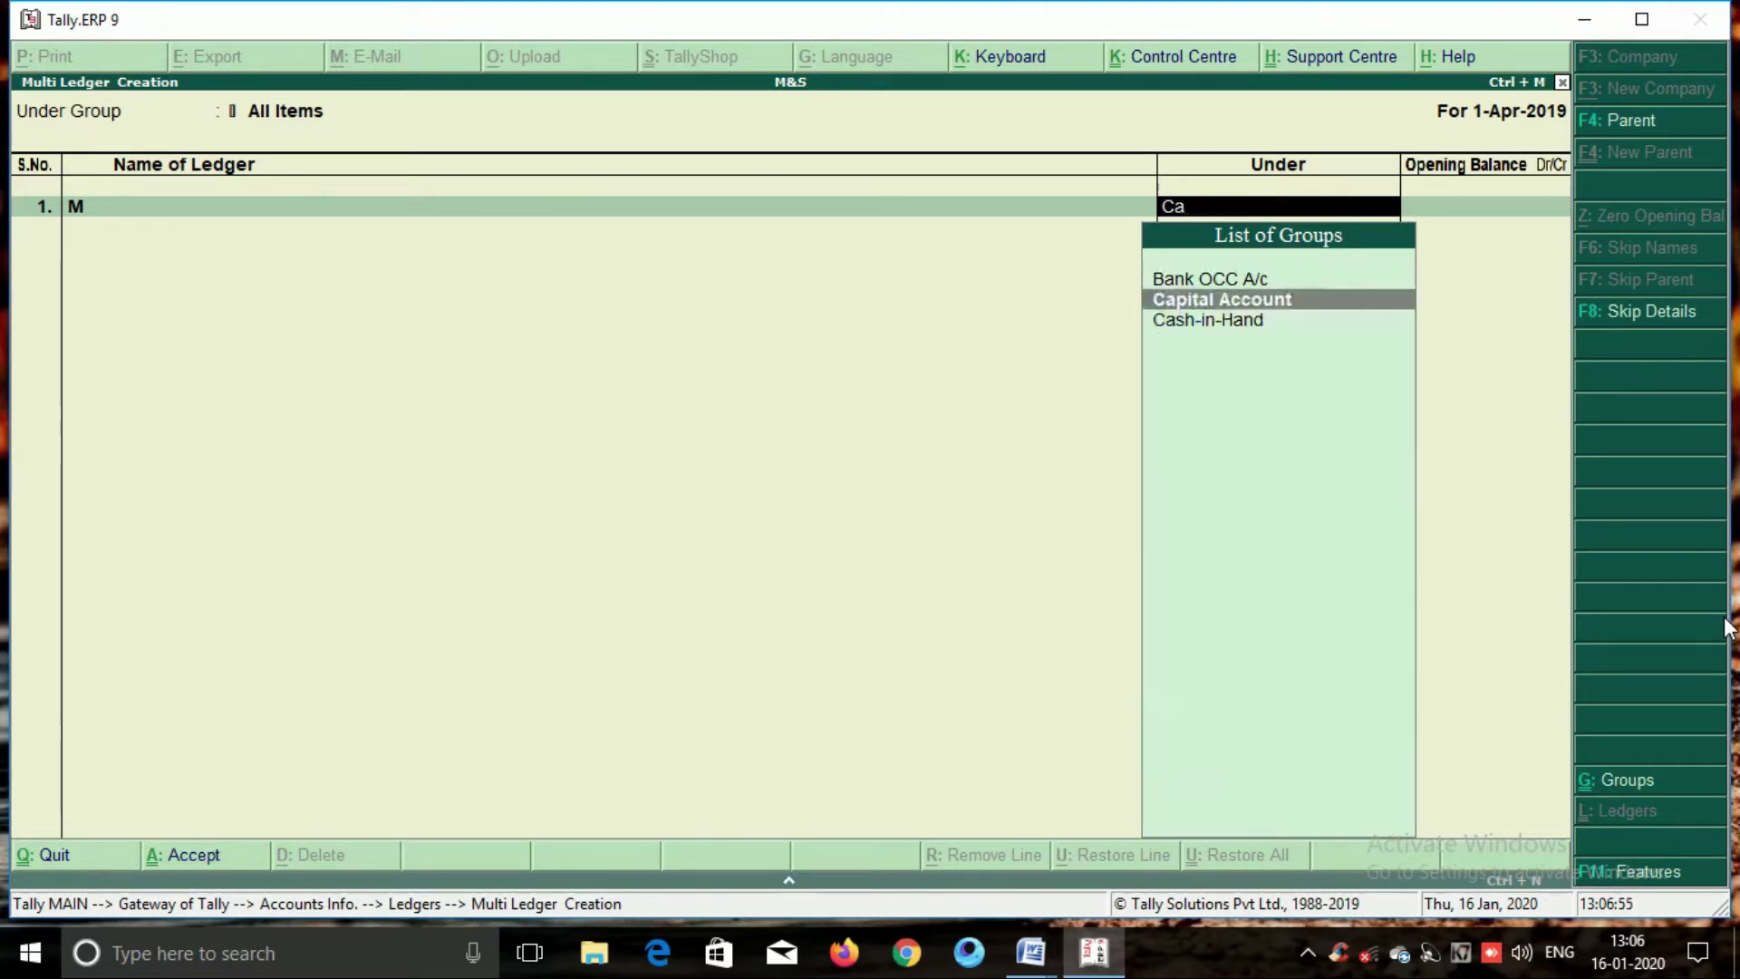
pyautogui.press('Return')
pyautogui.press('Return')
# Add a second partner ledger named S under Capital Account with no opening balance.
pyautogui.write('S')
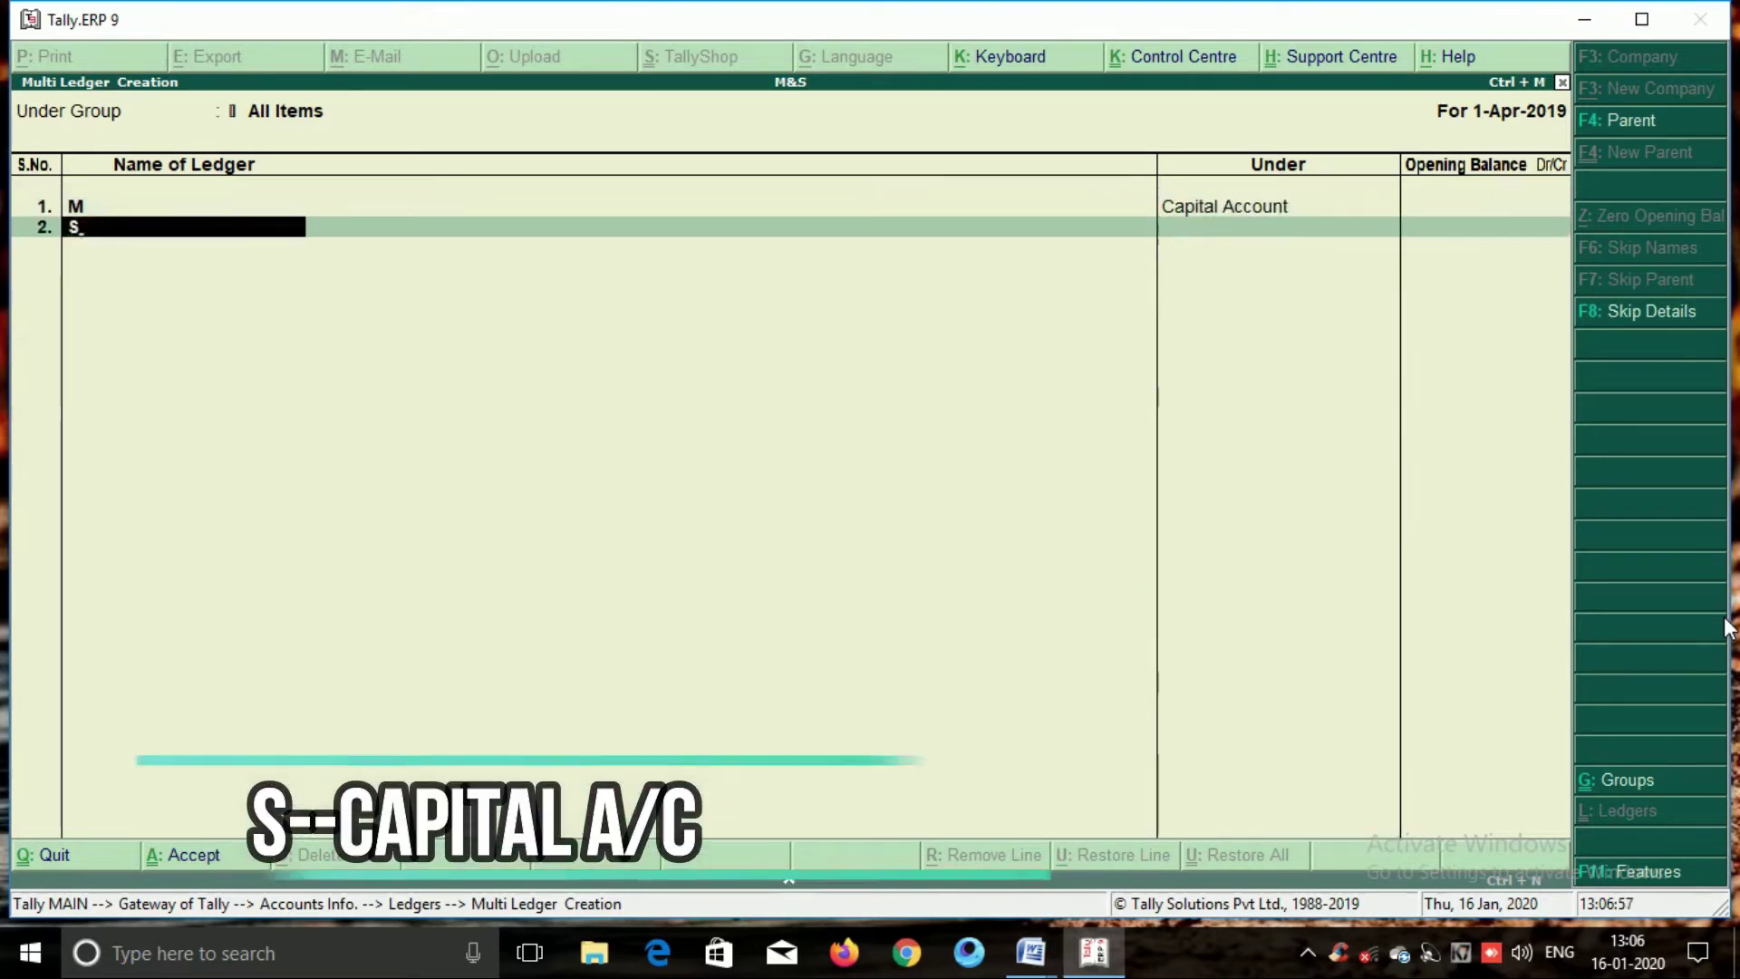
pyautogui.press('Return')
pyautogui.write('Ca')
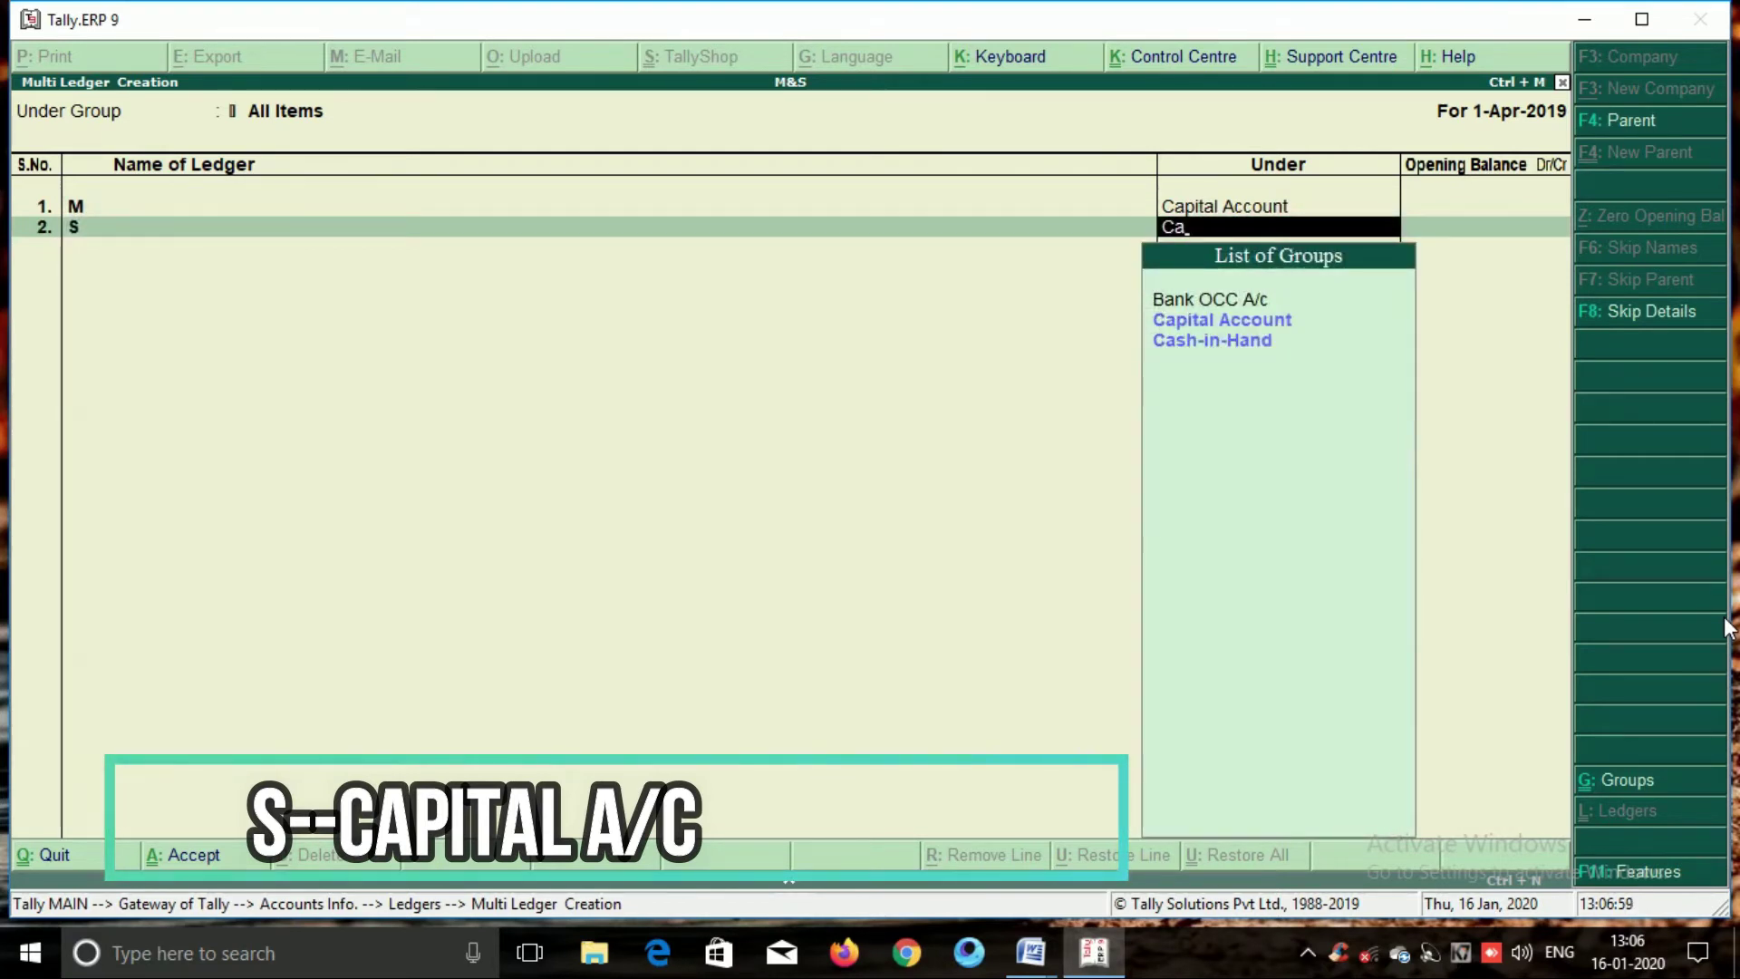
pyautogui.press('Down')
pyautogui.press('Return')
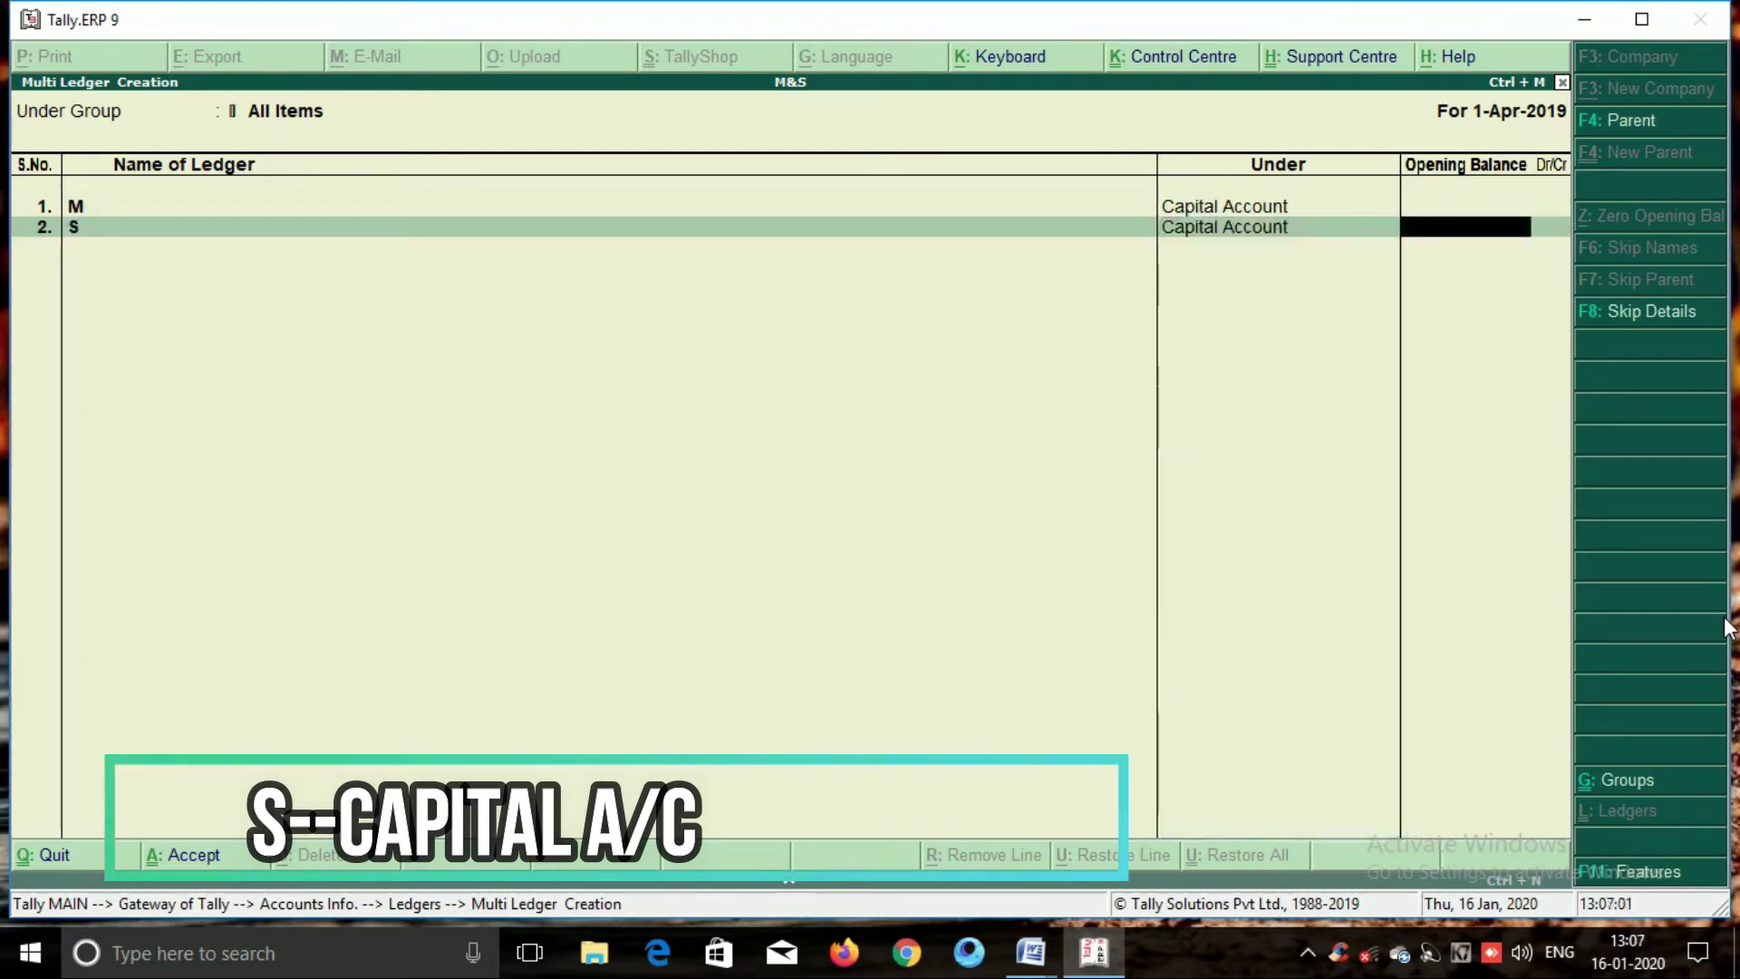
pyautogui.press('Return')
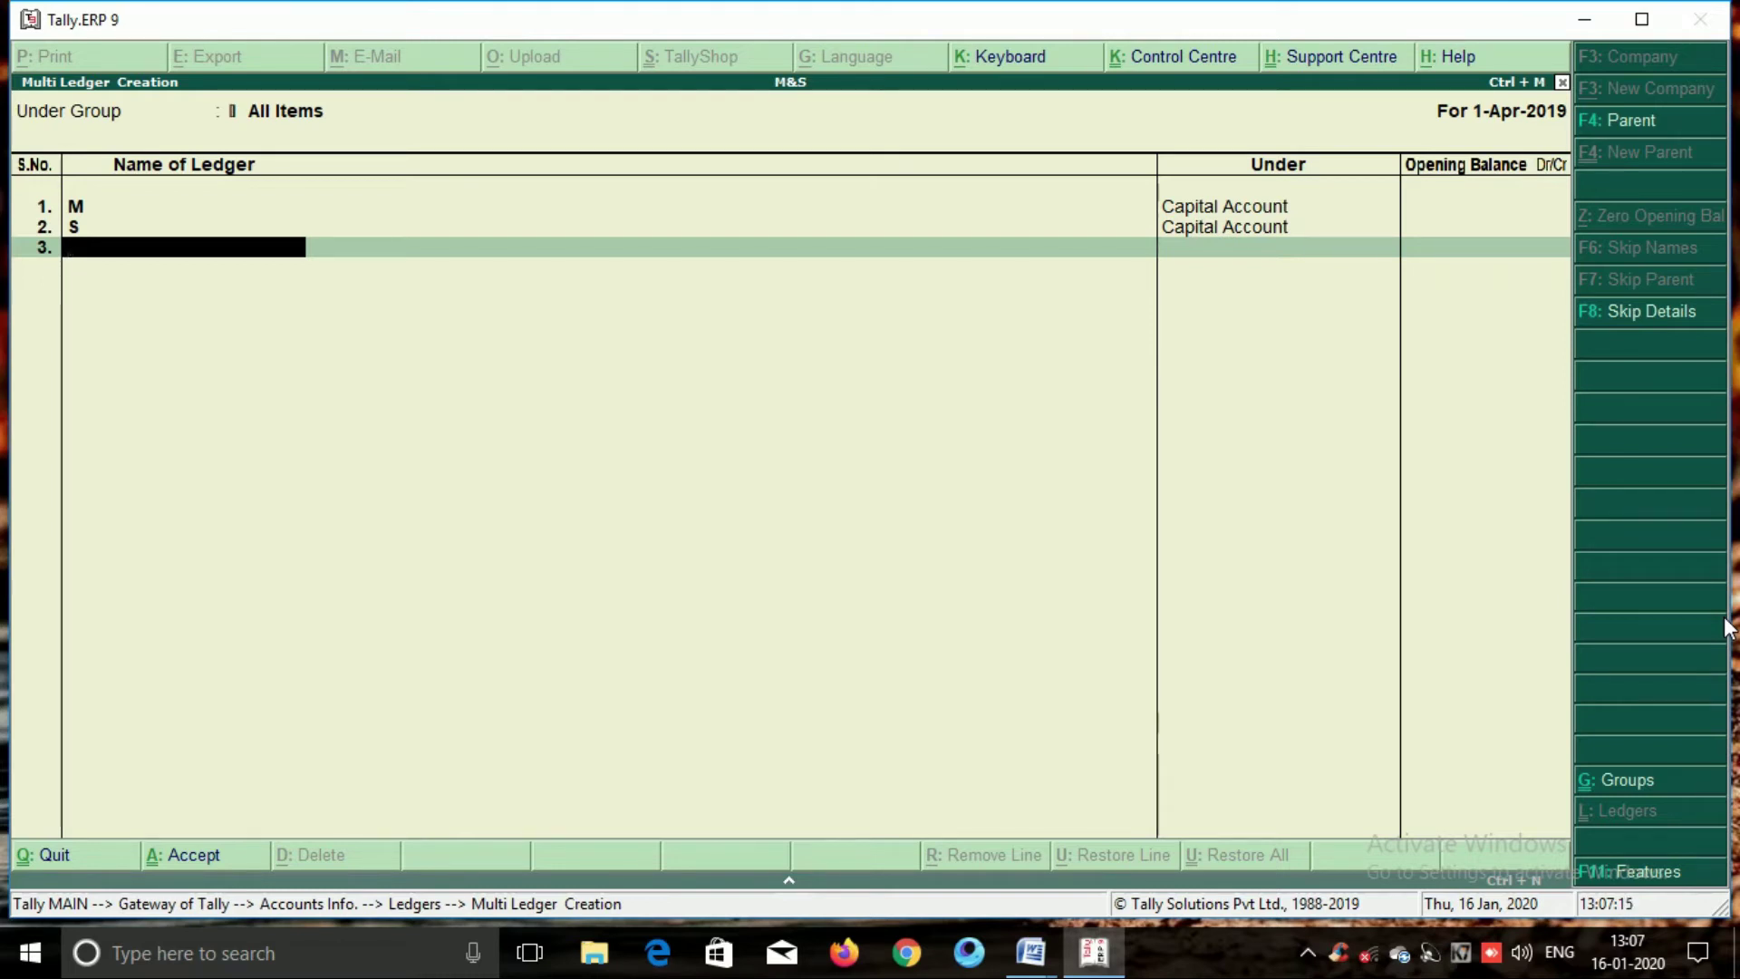
# Add a third ledger named Vehicle under Fixed Assets.
pyautogui.write('Vw')
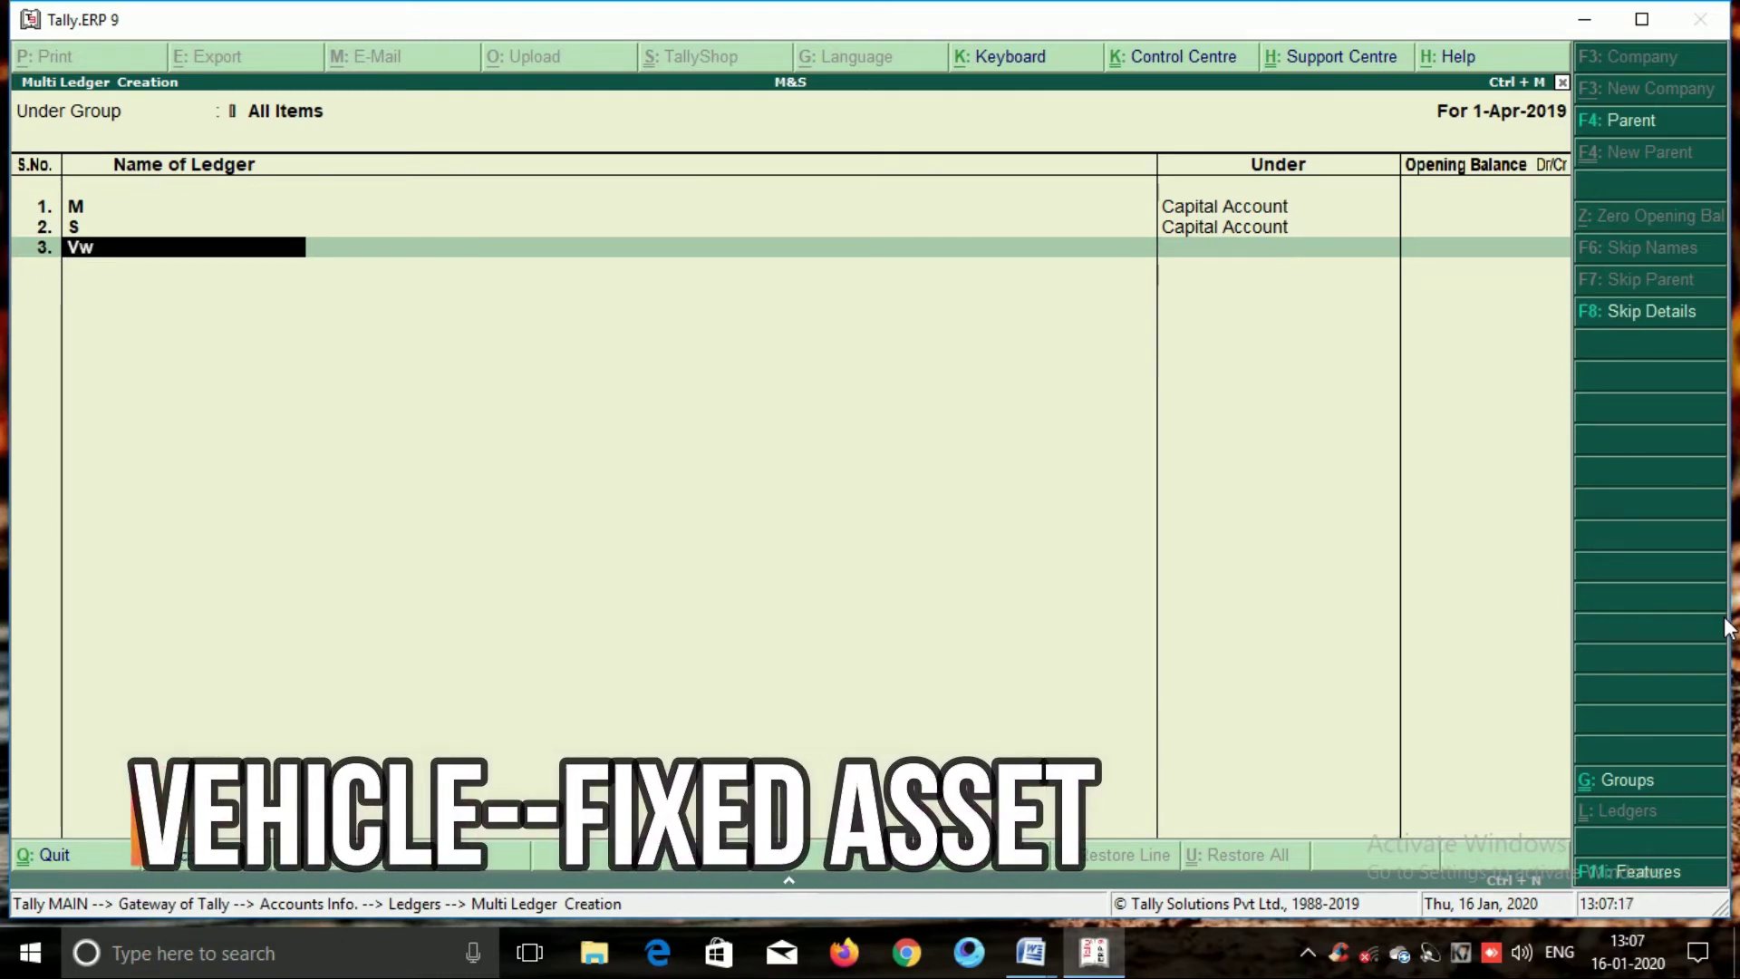
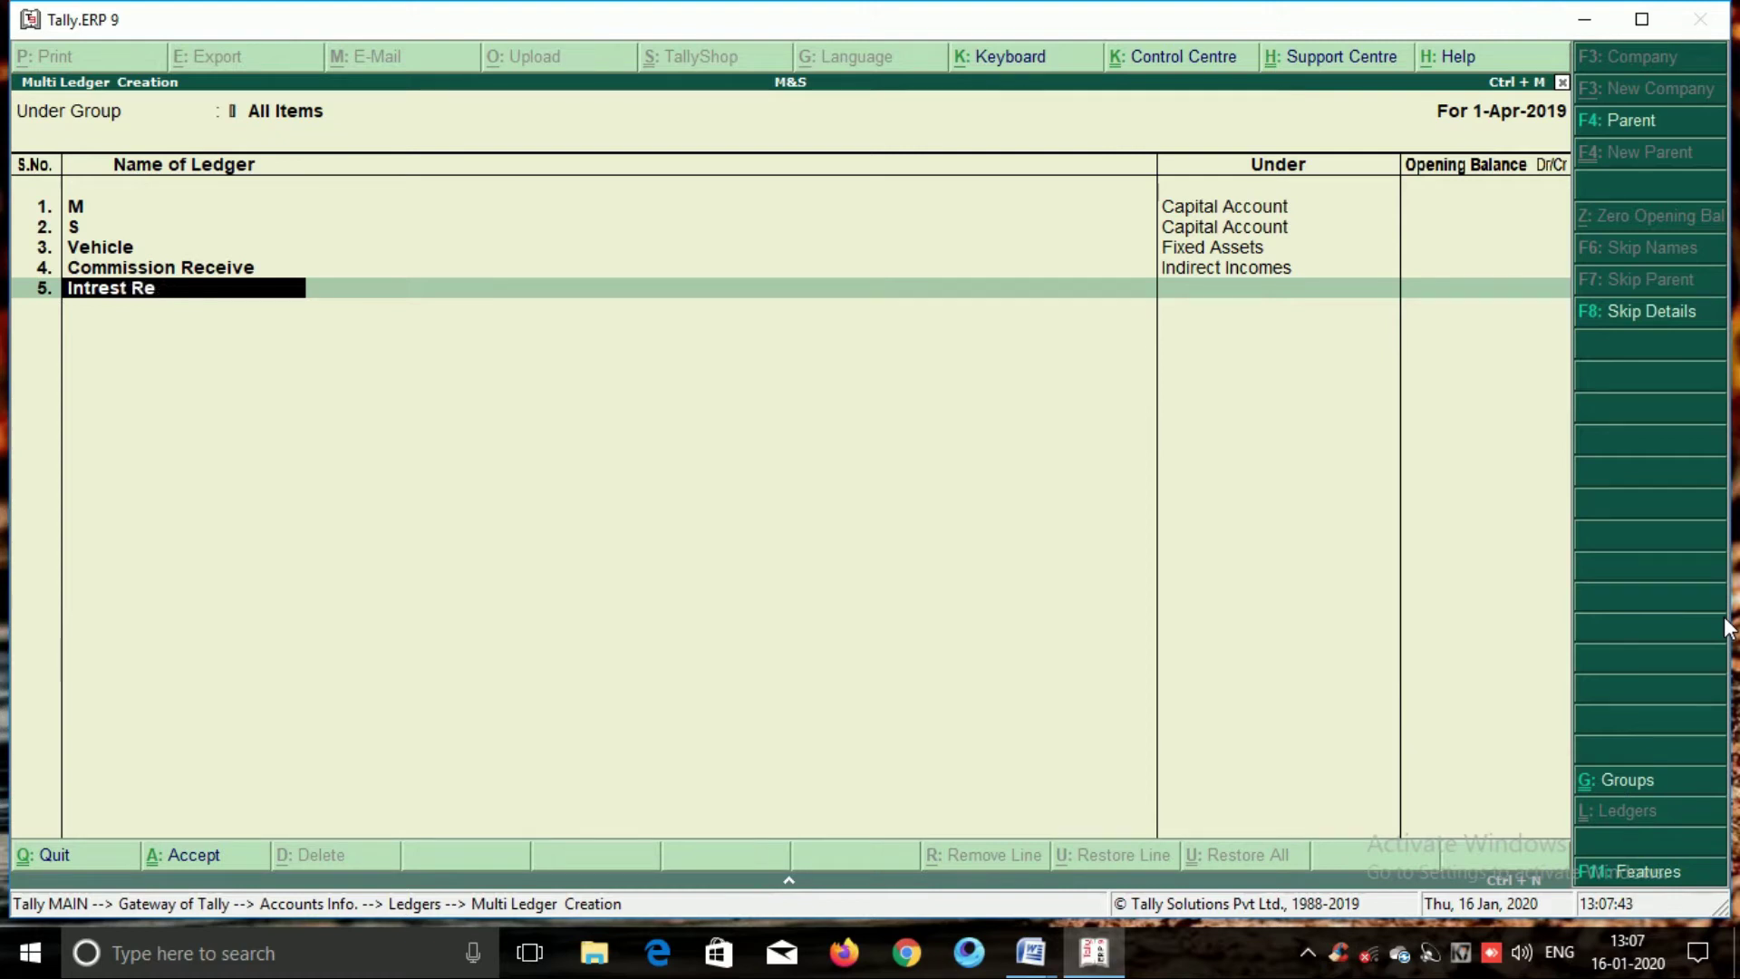
# Complete the fifth ledger's name as Intrest Receive and place it under Indirect Incomes.
pyautogui.write('ive')
pyautogui.press('Return')
pyautogui.write('Ind')
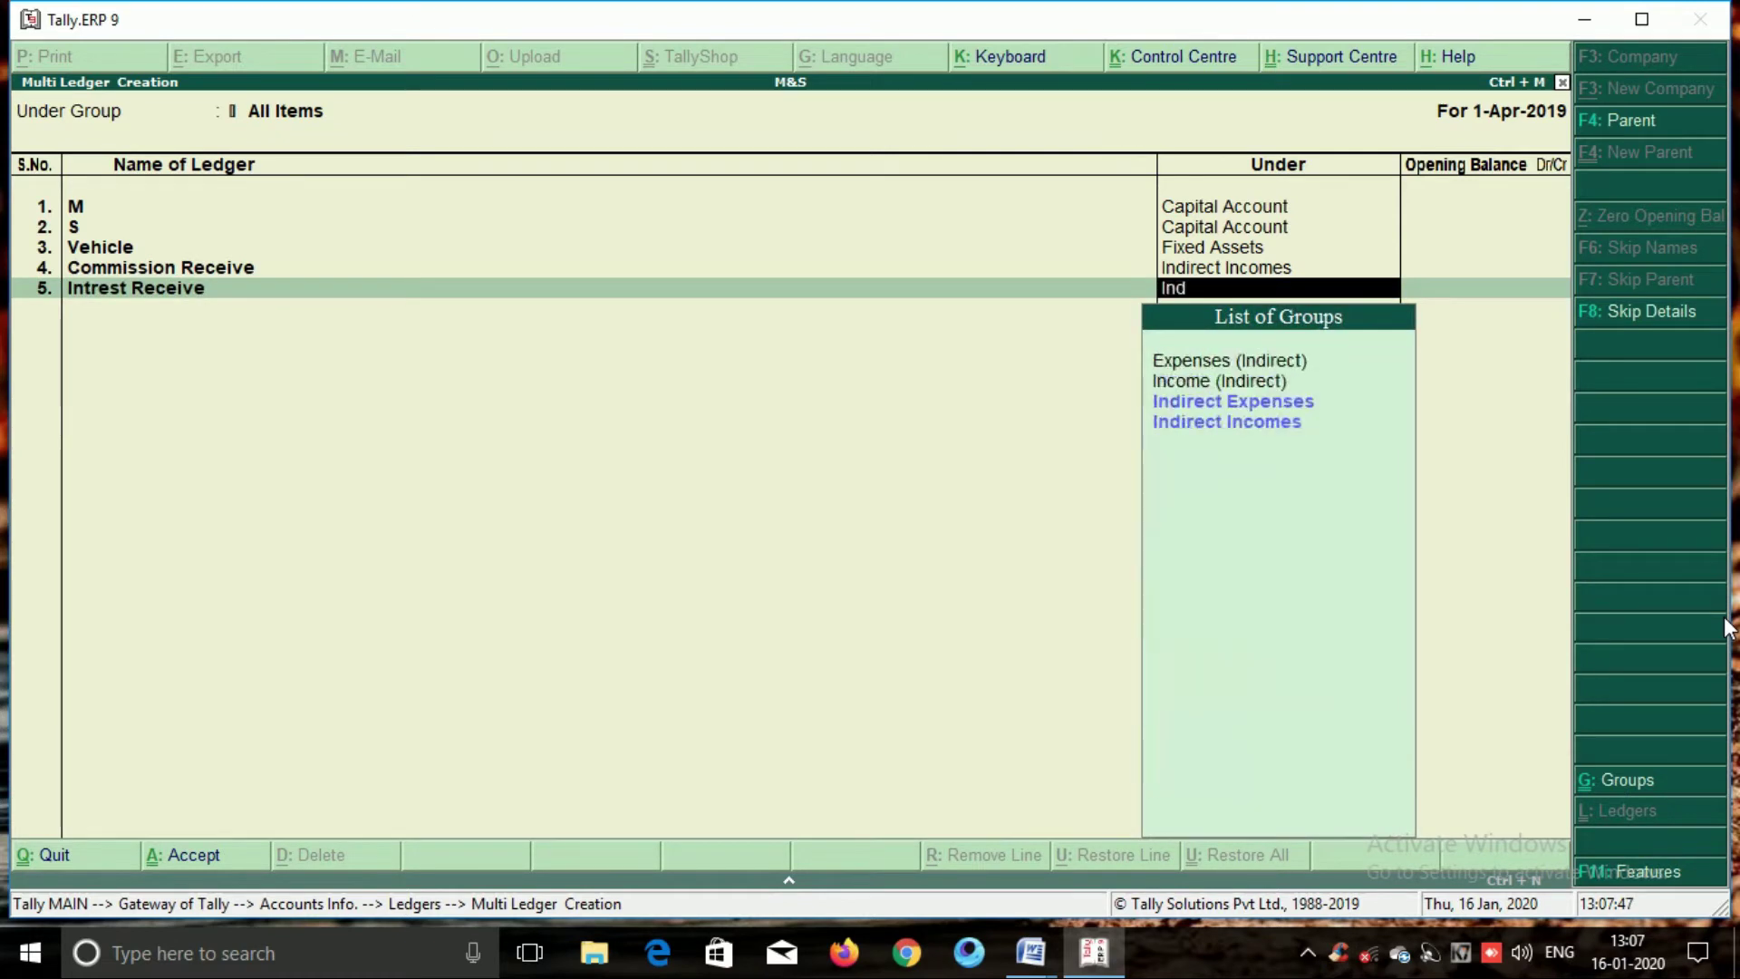
pyautogui.press('Down')
pyautogui.press('Down')
pyautogui.press('Down')
pyautogui.press('Down')
pyautogui.press('Return')
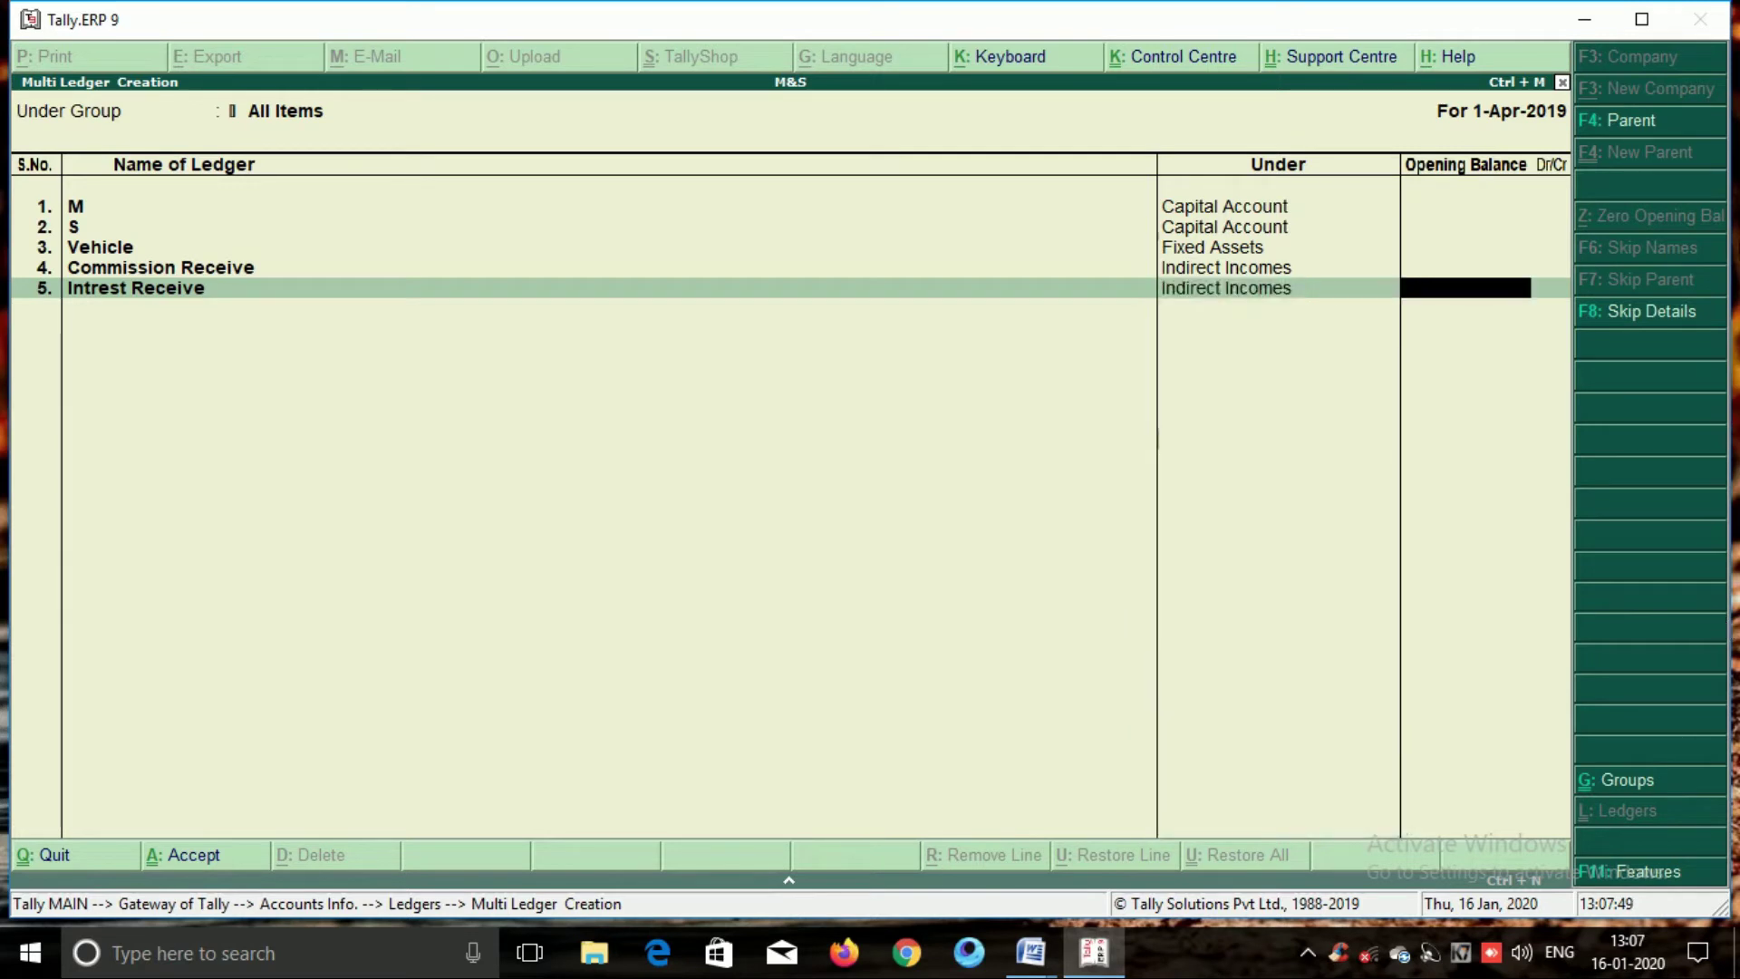
# Leave Intrest Receive without an opening balance and add a sixth ledger named Donation Receive under Indirect Incomes.
pyautogui.click(1641, 19)
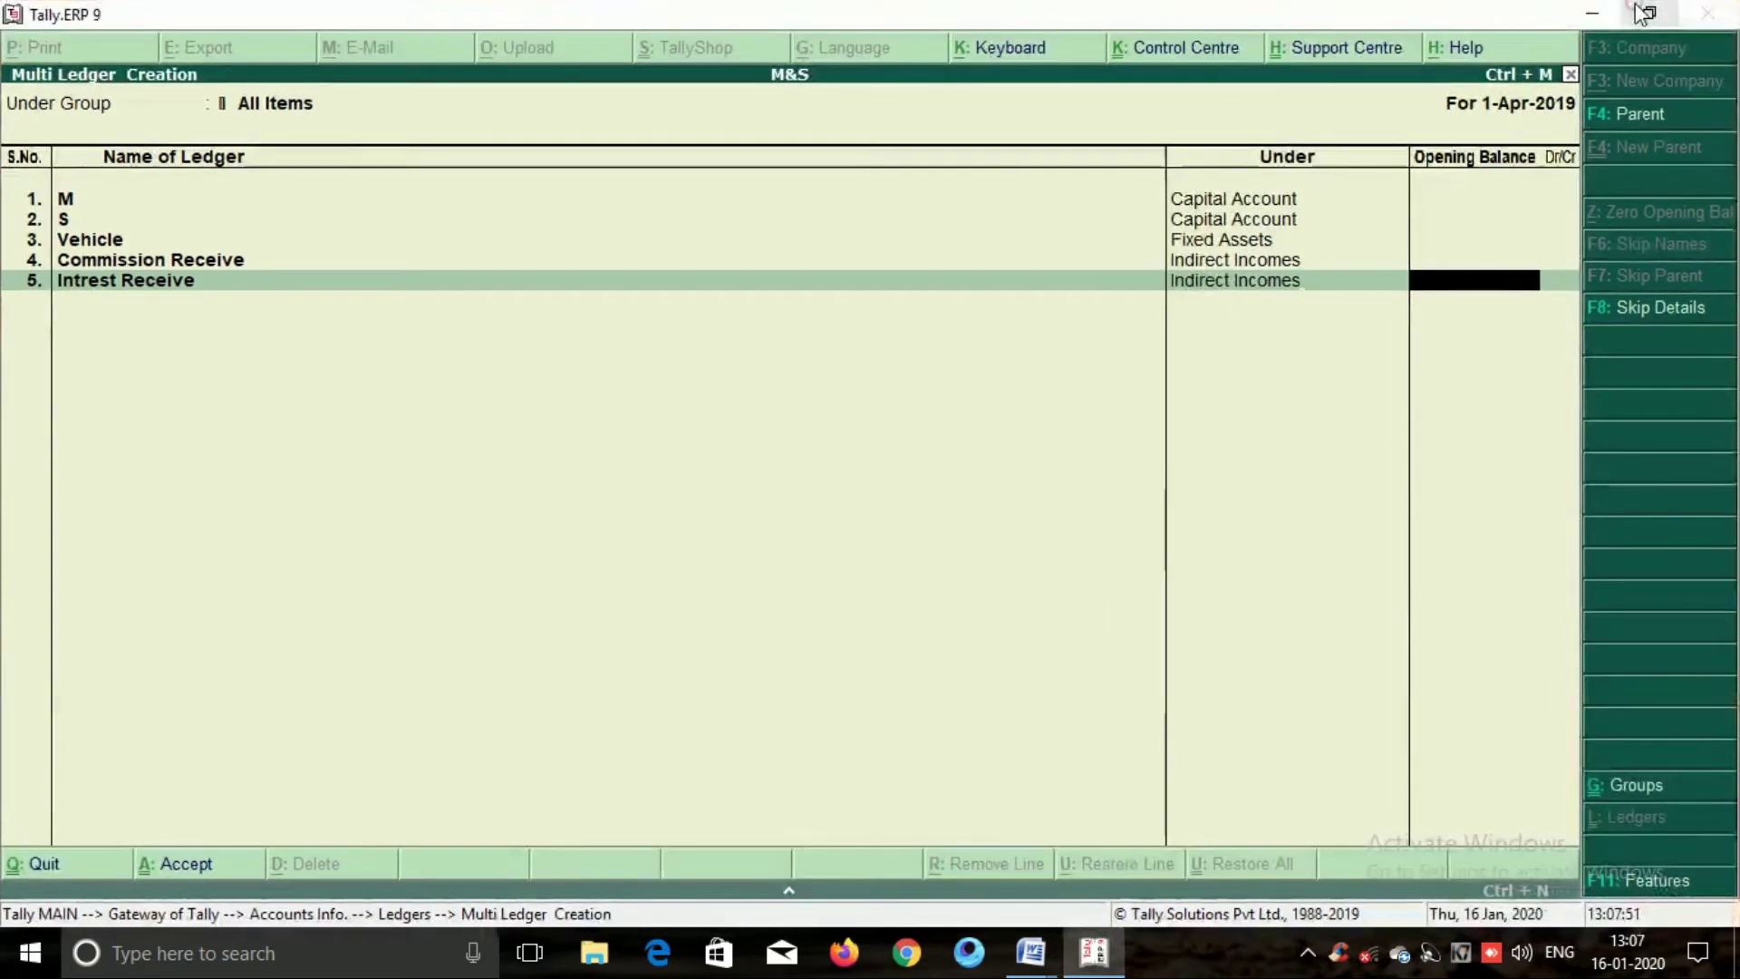
pyautogui.press('Return')
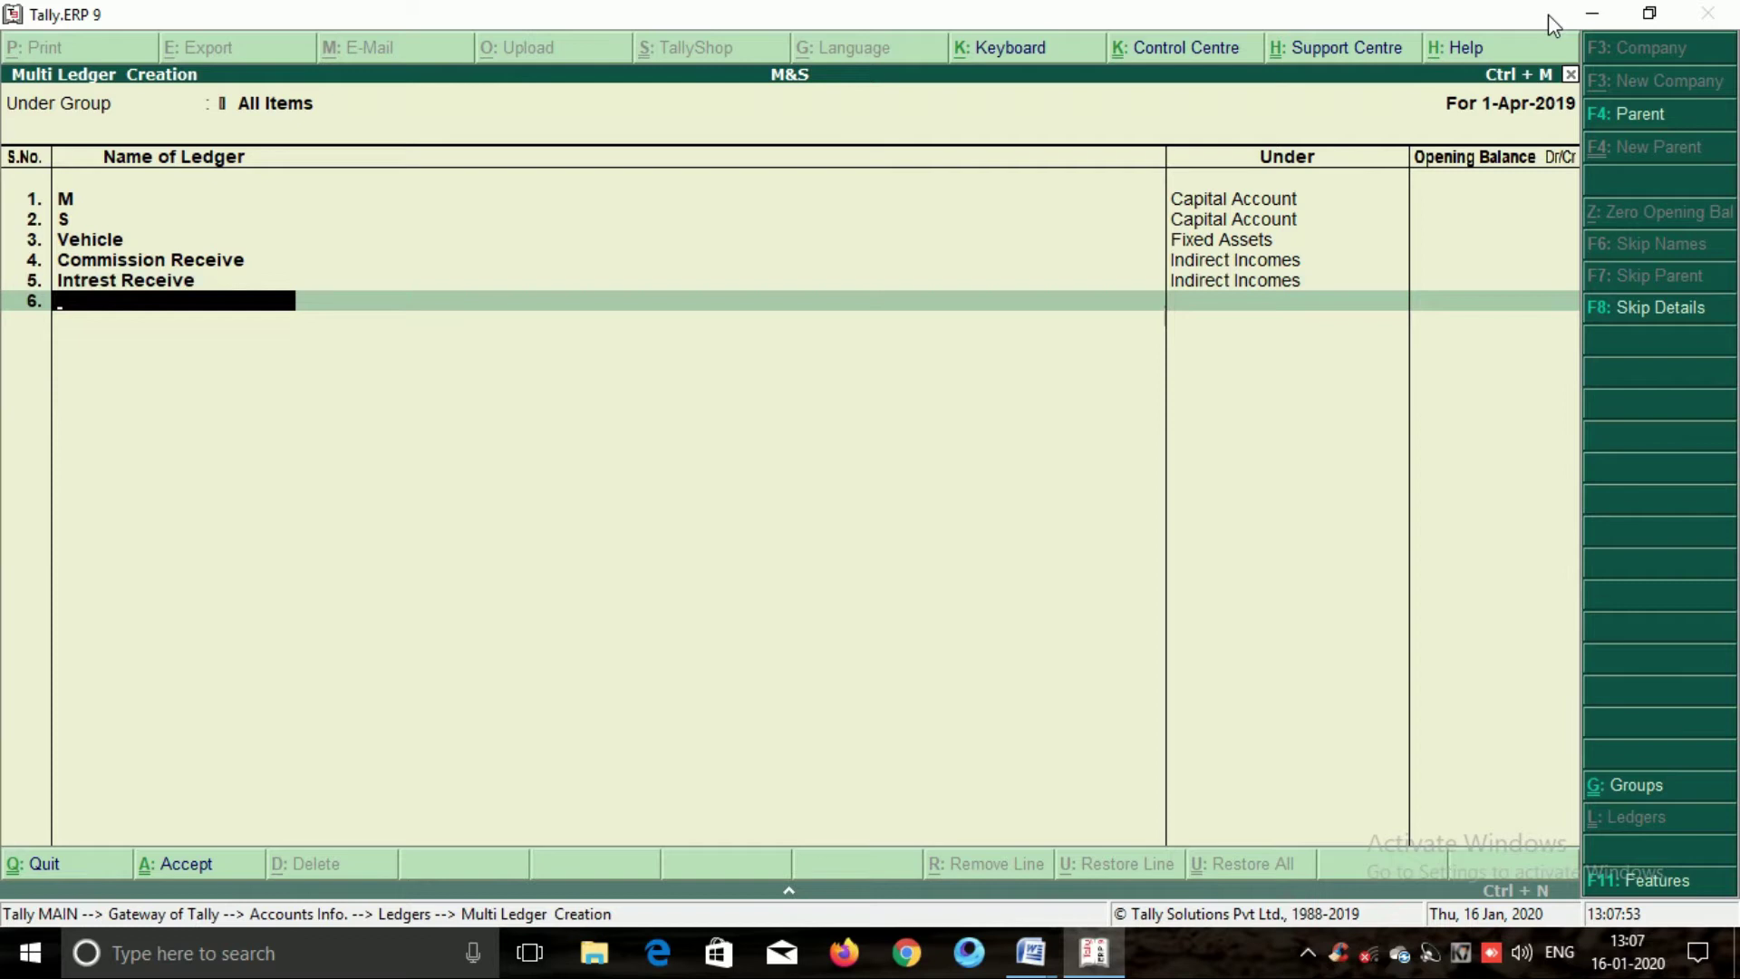
pyautogui.write('Donation Receive')
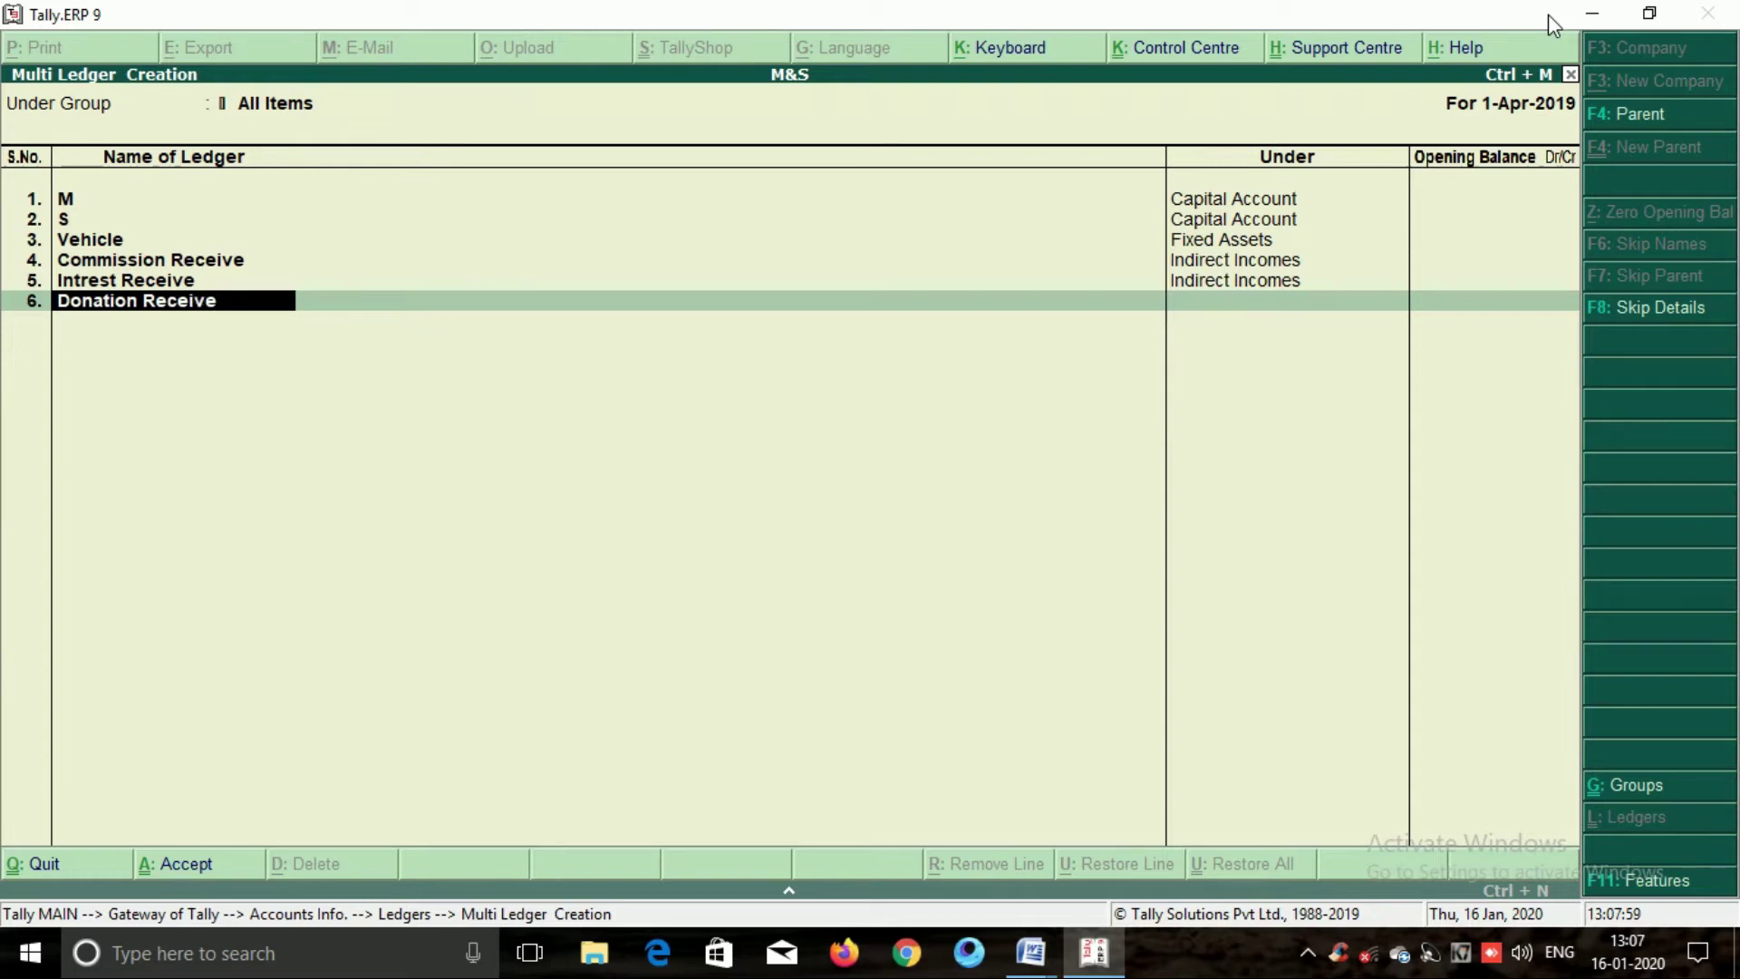
pyautogui.press('Return')
pyautogui.write('Ind')
pyautogui.press('Down')
pyautogui.press('Down')
pyautogui.press('Return')
pyautogui.press('Return')
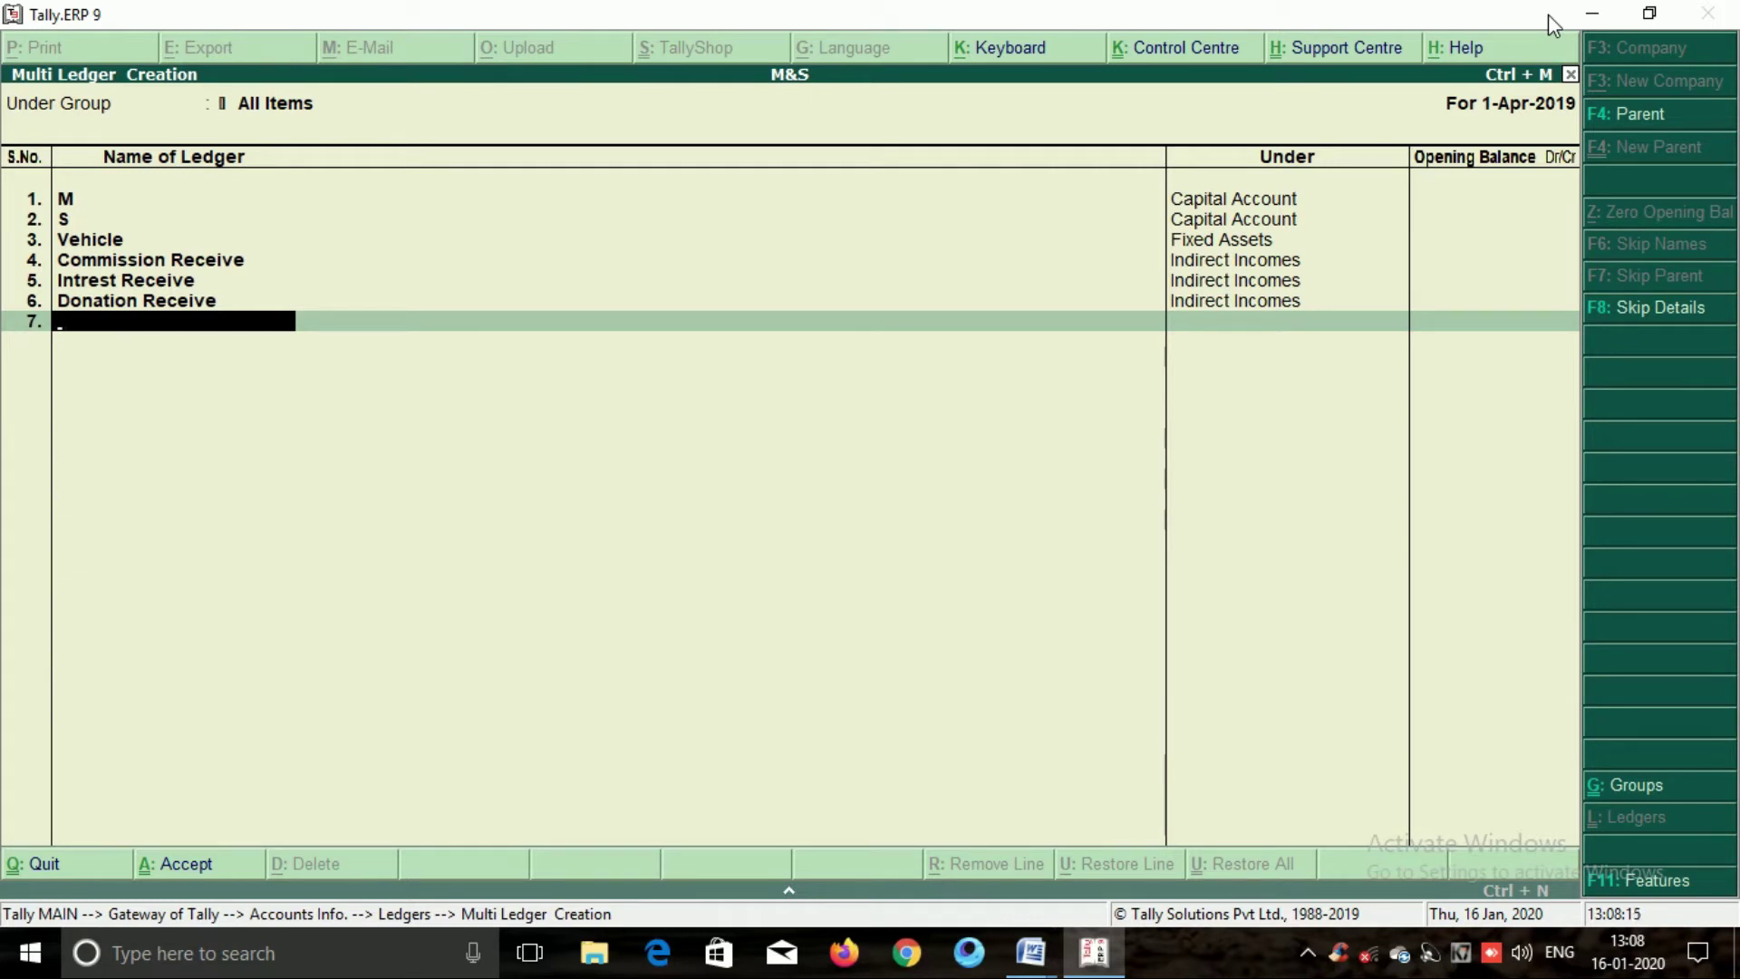
# Add a seventh ledger named Office Expenses under Indirect Expenses with no opening balance.
pyautogui.write('Of')
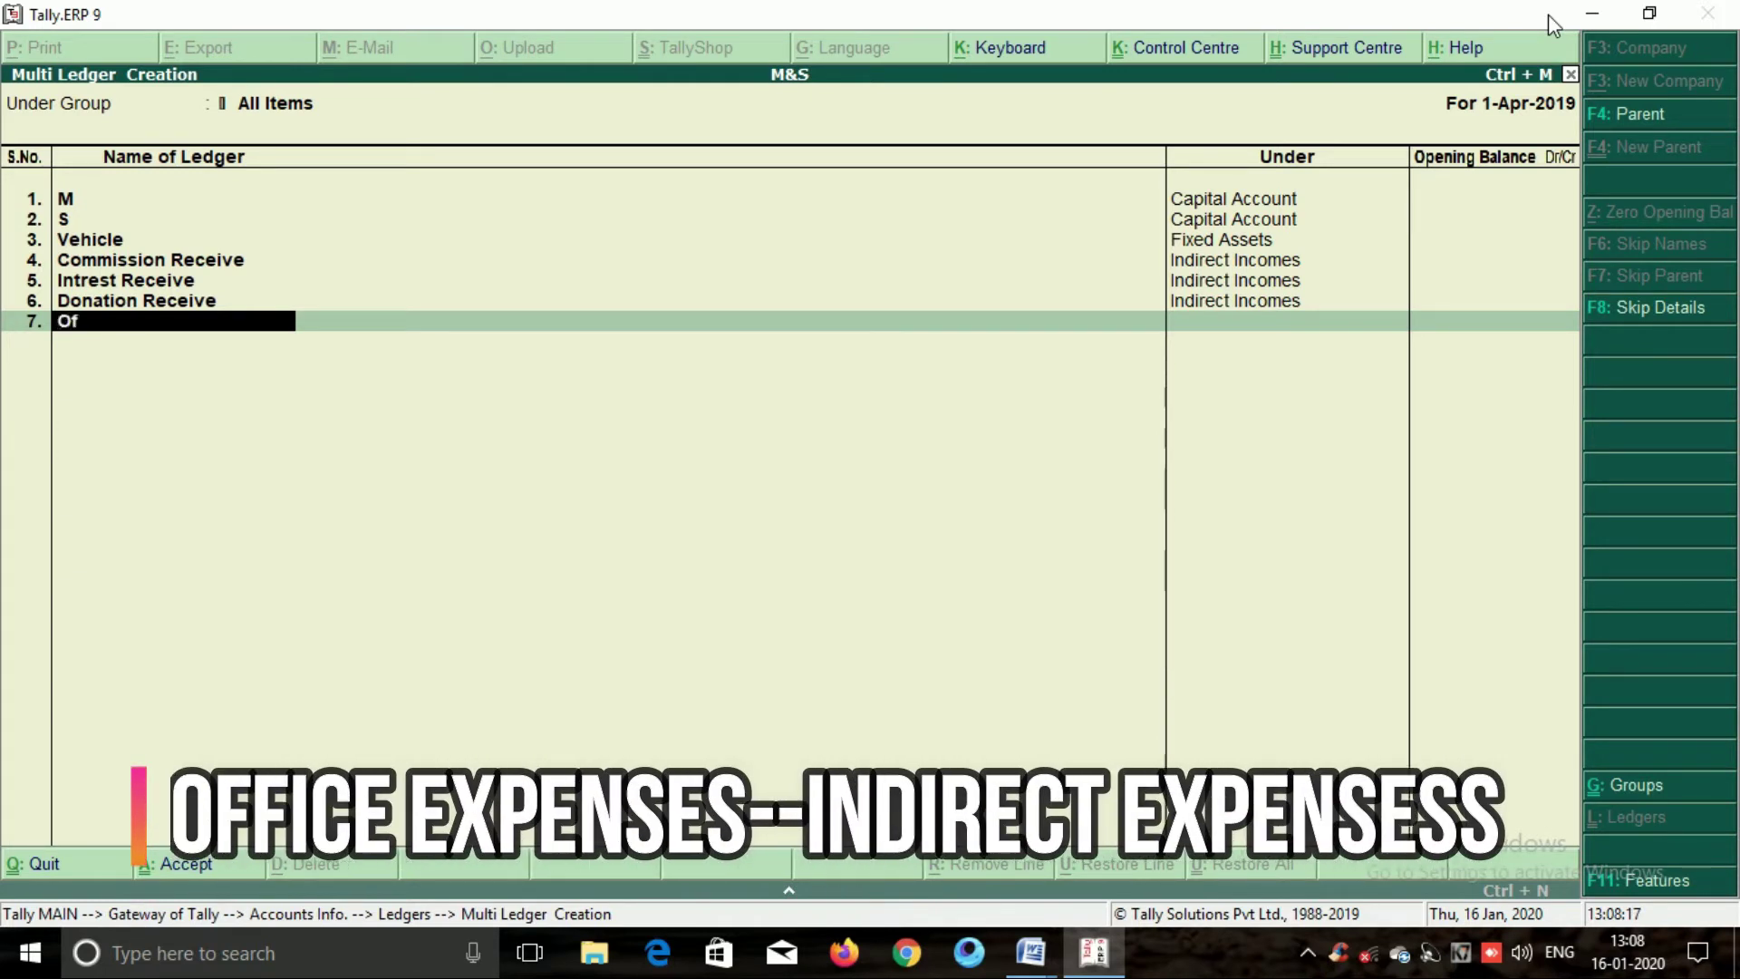
pyautogui.write('fice Ex')
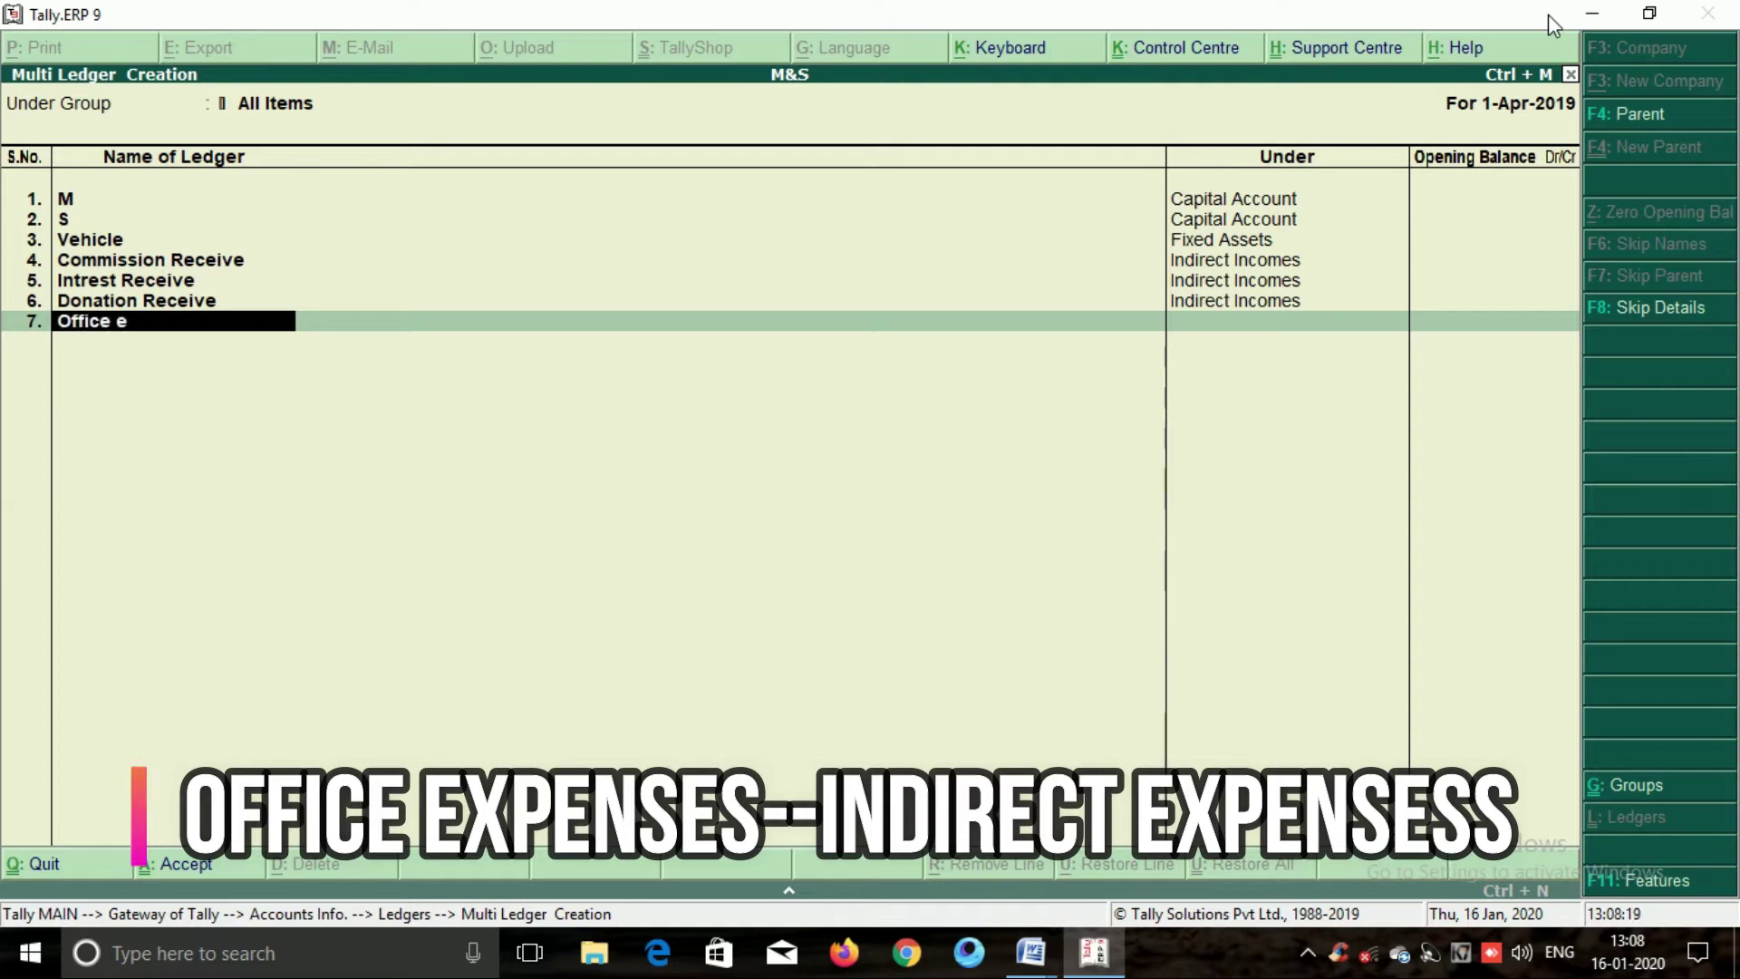
pyautogui.write('penses')
pyautogui.press('Return')
pyautogui.write('Ind')
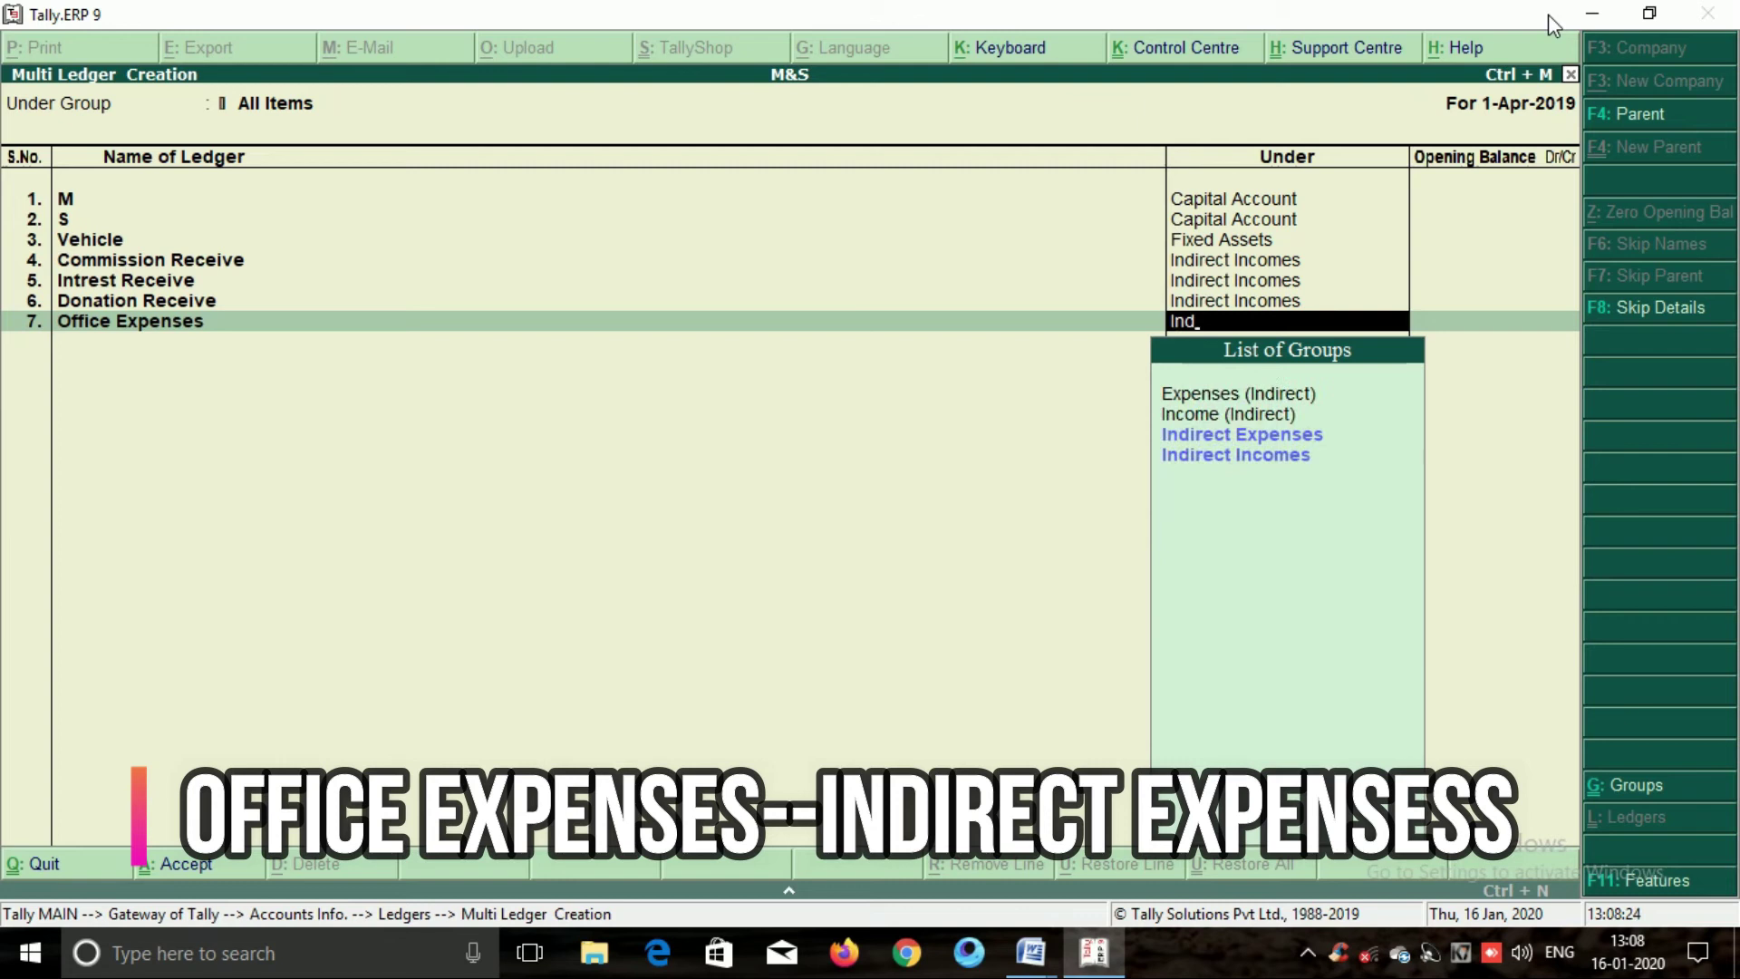
pyautogui.press('Down')
pyautogui.press('Down')
pyautogui.press('Up')
pyautogui.press('Return')
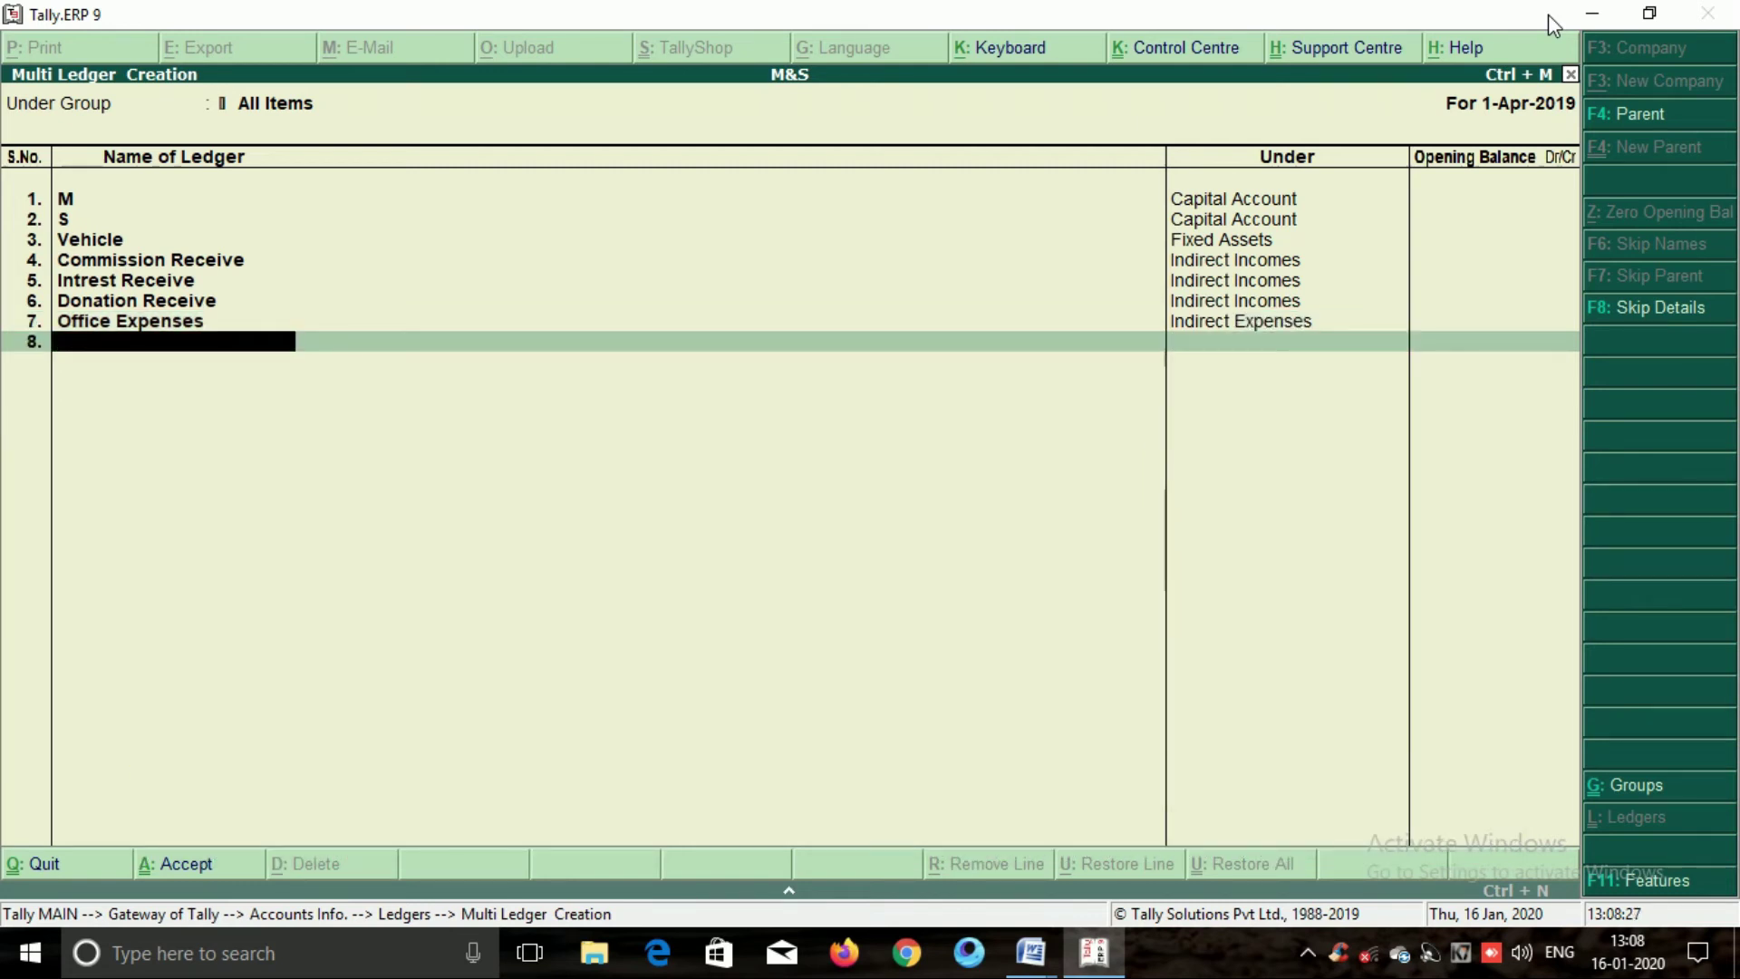
# Add an eighth ledger named Petty Expenses under Indirect Expenses with no opening balance.
pyautogui.write('Petty Expenses')
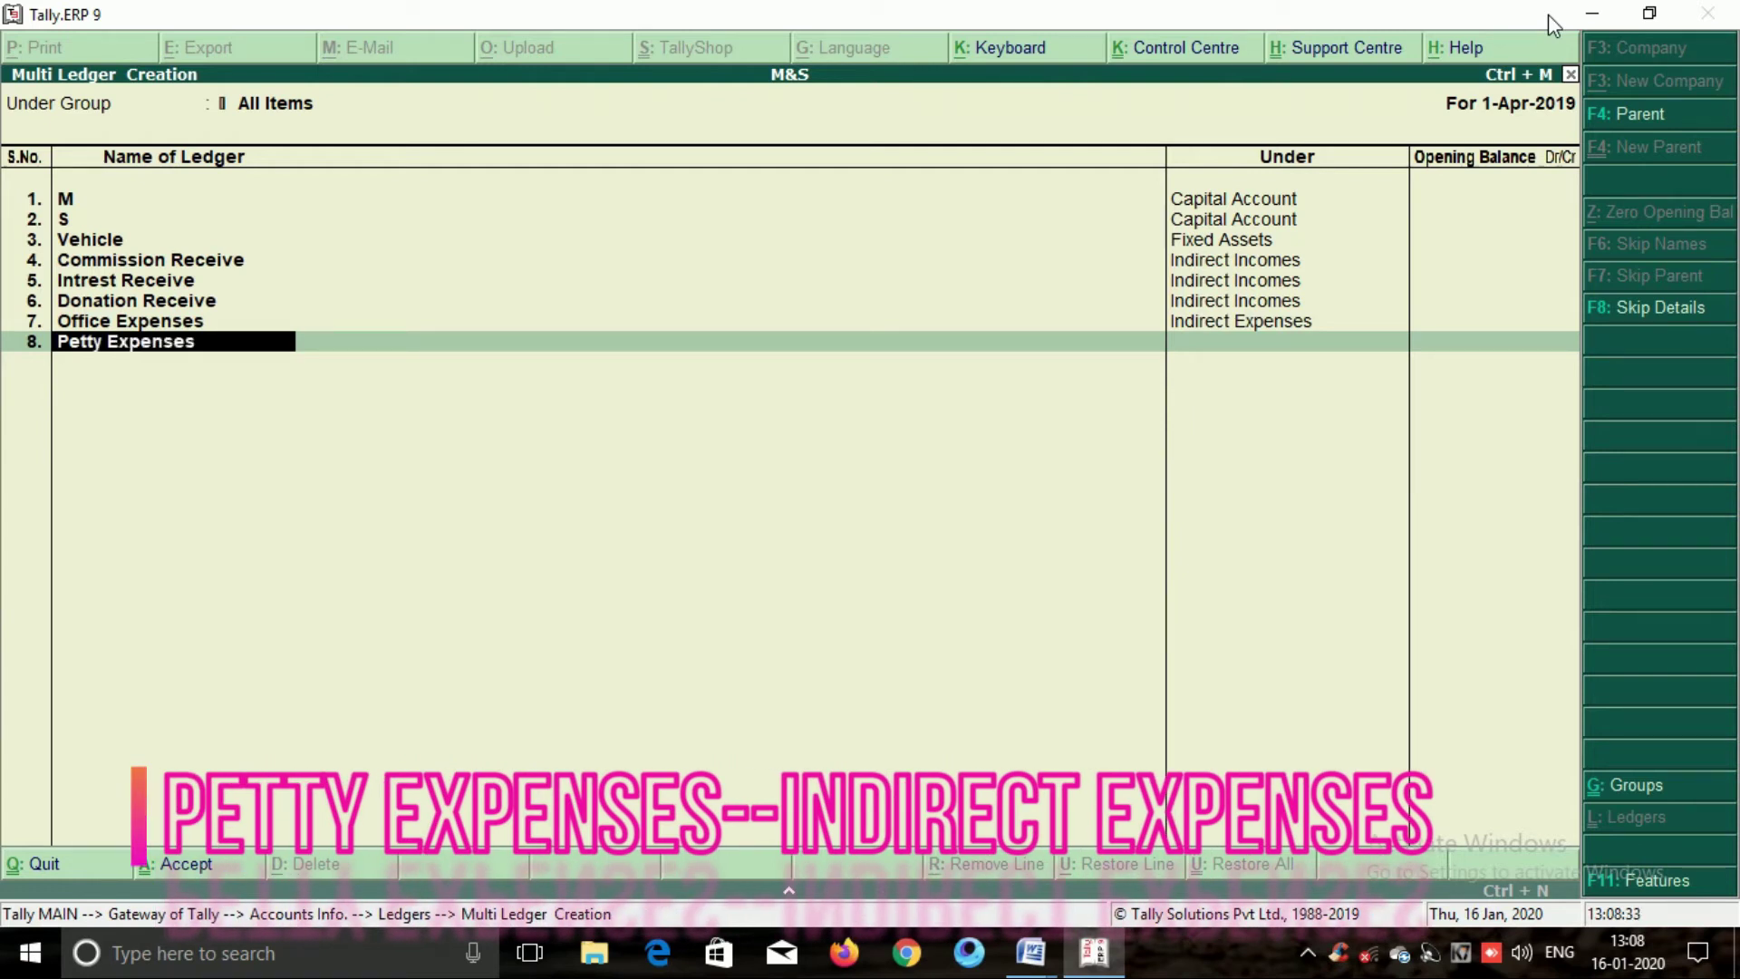
pyautogui.press('Return')
pyautogui.write('Ind')
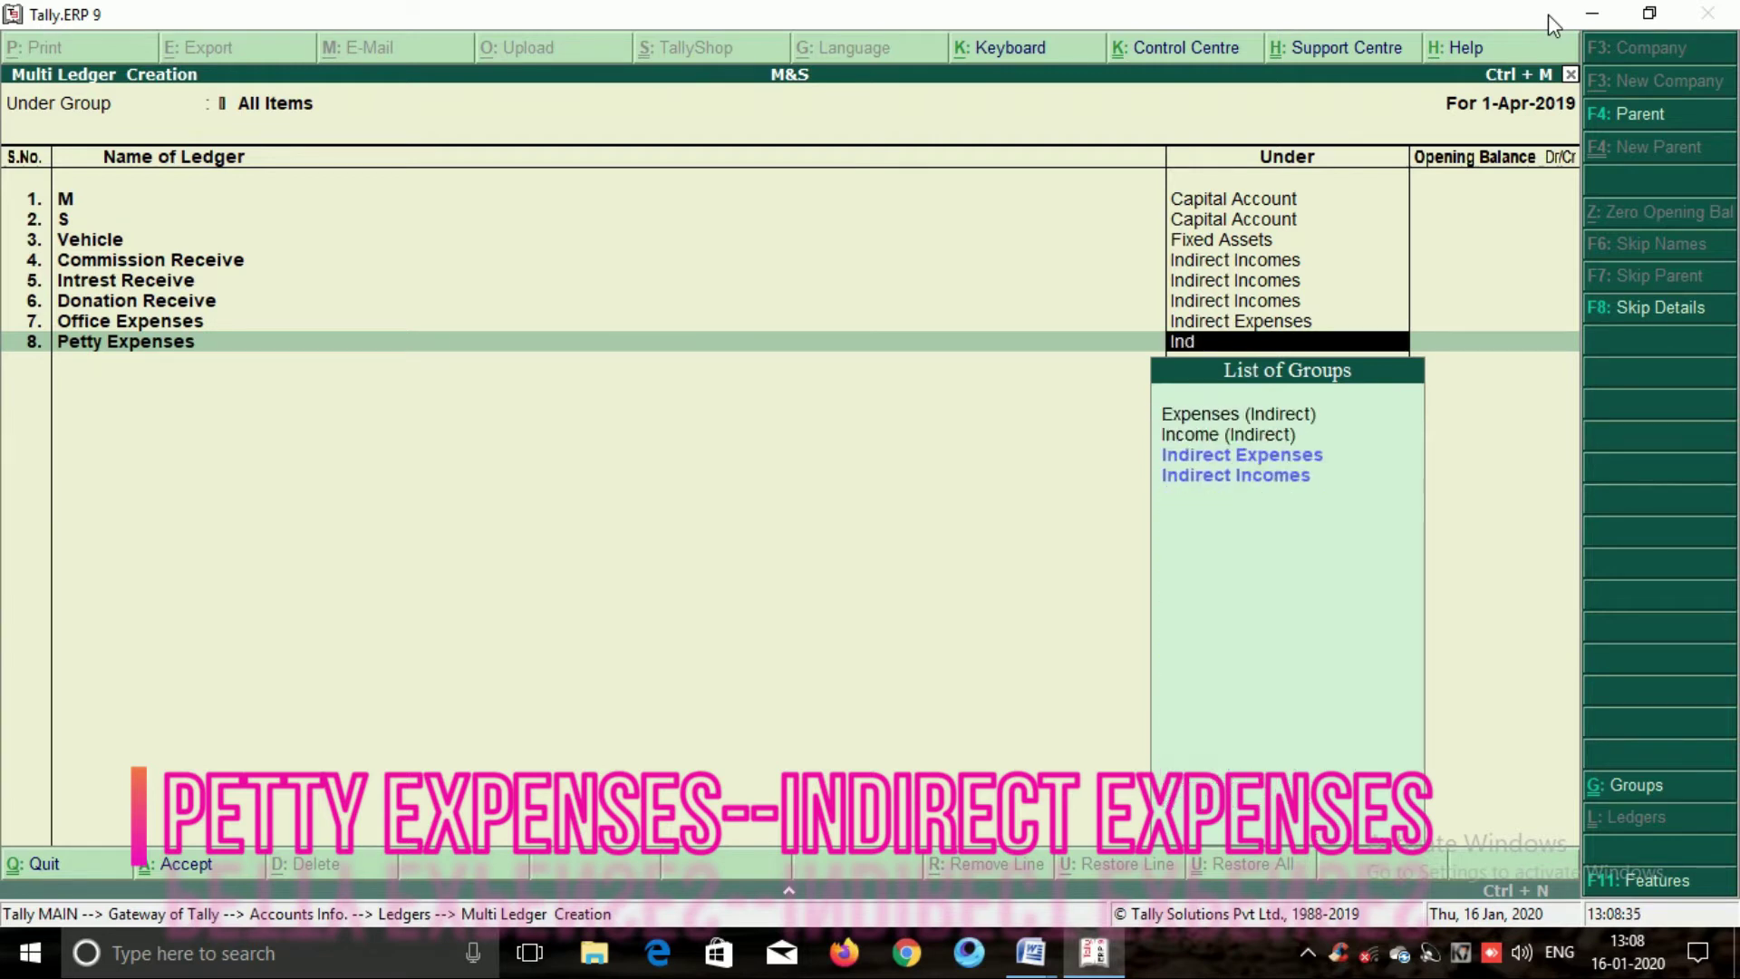
pyautogui.press('Down')
pyautogui.press('Up')
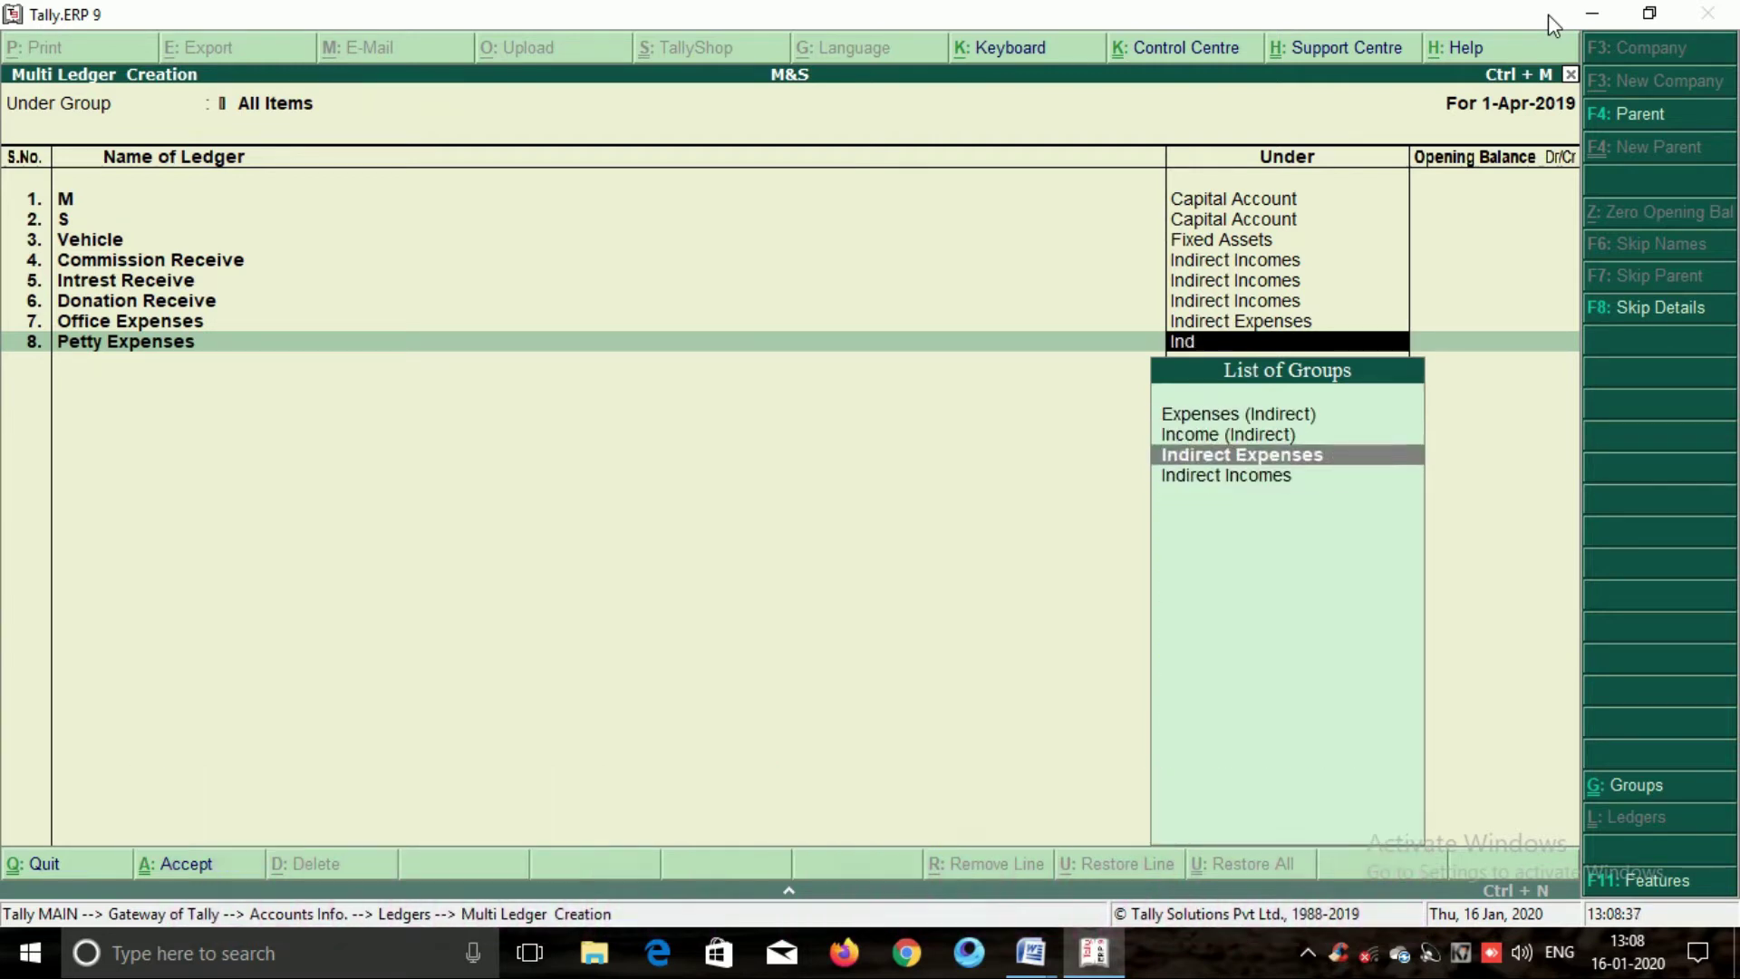
pyautogui.press('Return')
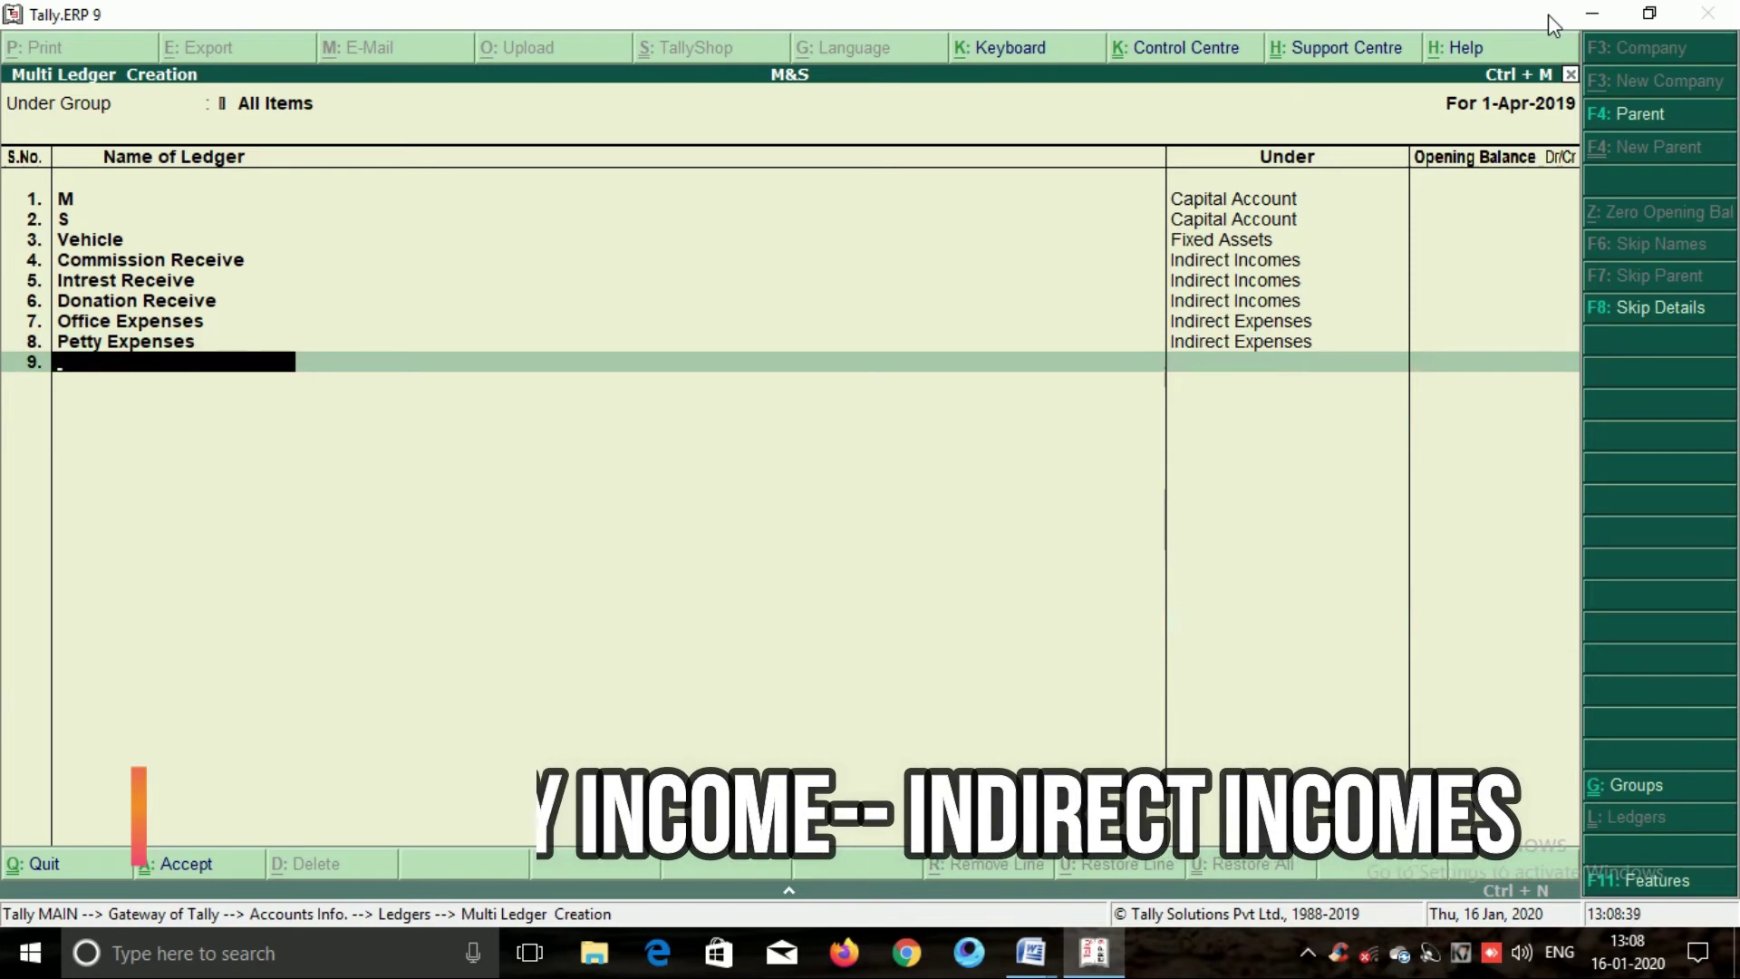
# Add a ninth ledger named Petty Income under Indirect Incomes with no opening balance.
pyautogui.write('Petty income')
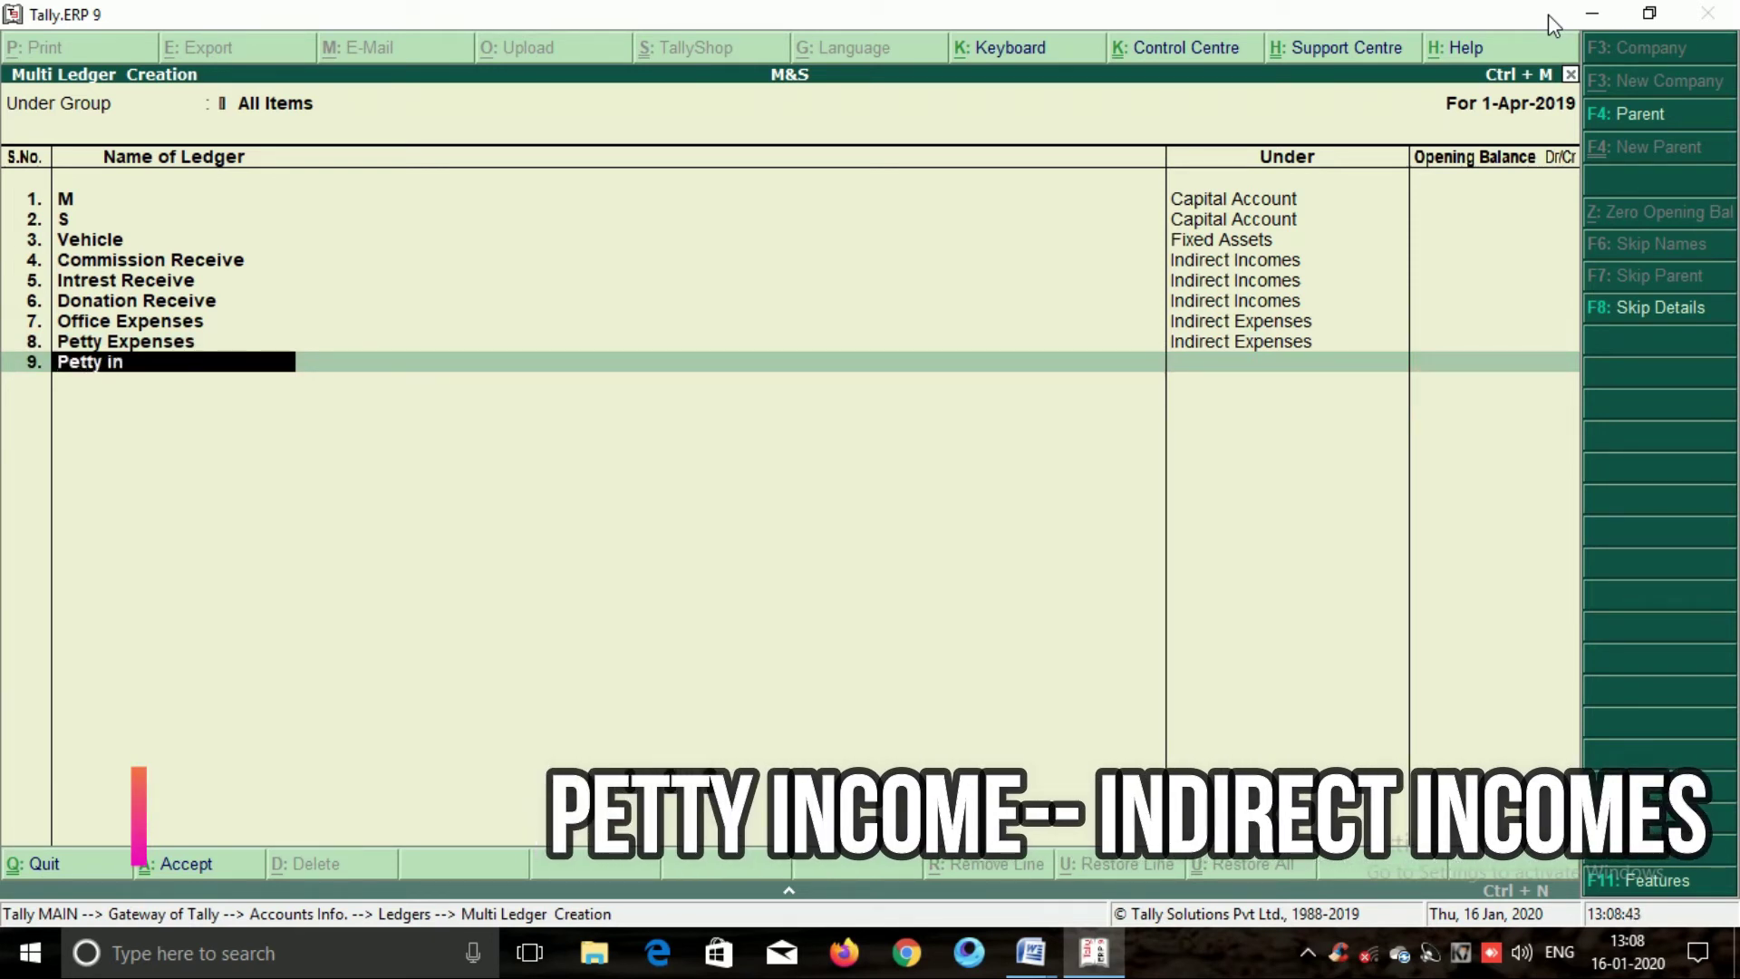
pyautogui.press('Return')
pyautogui.write('ind')
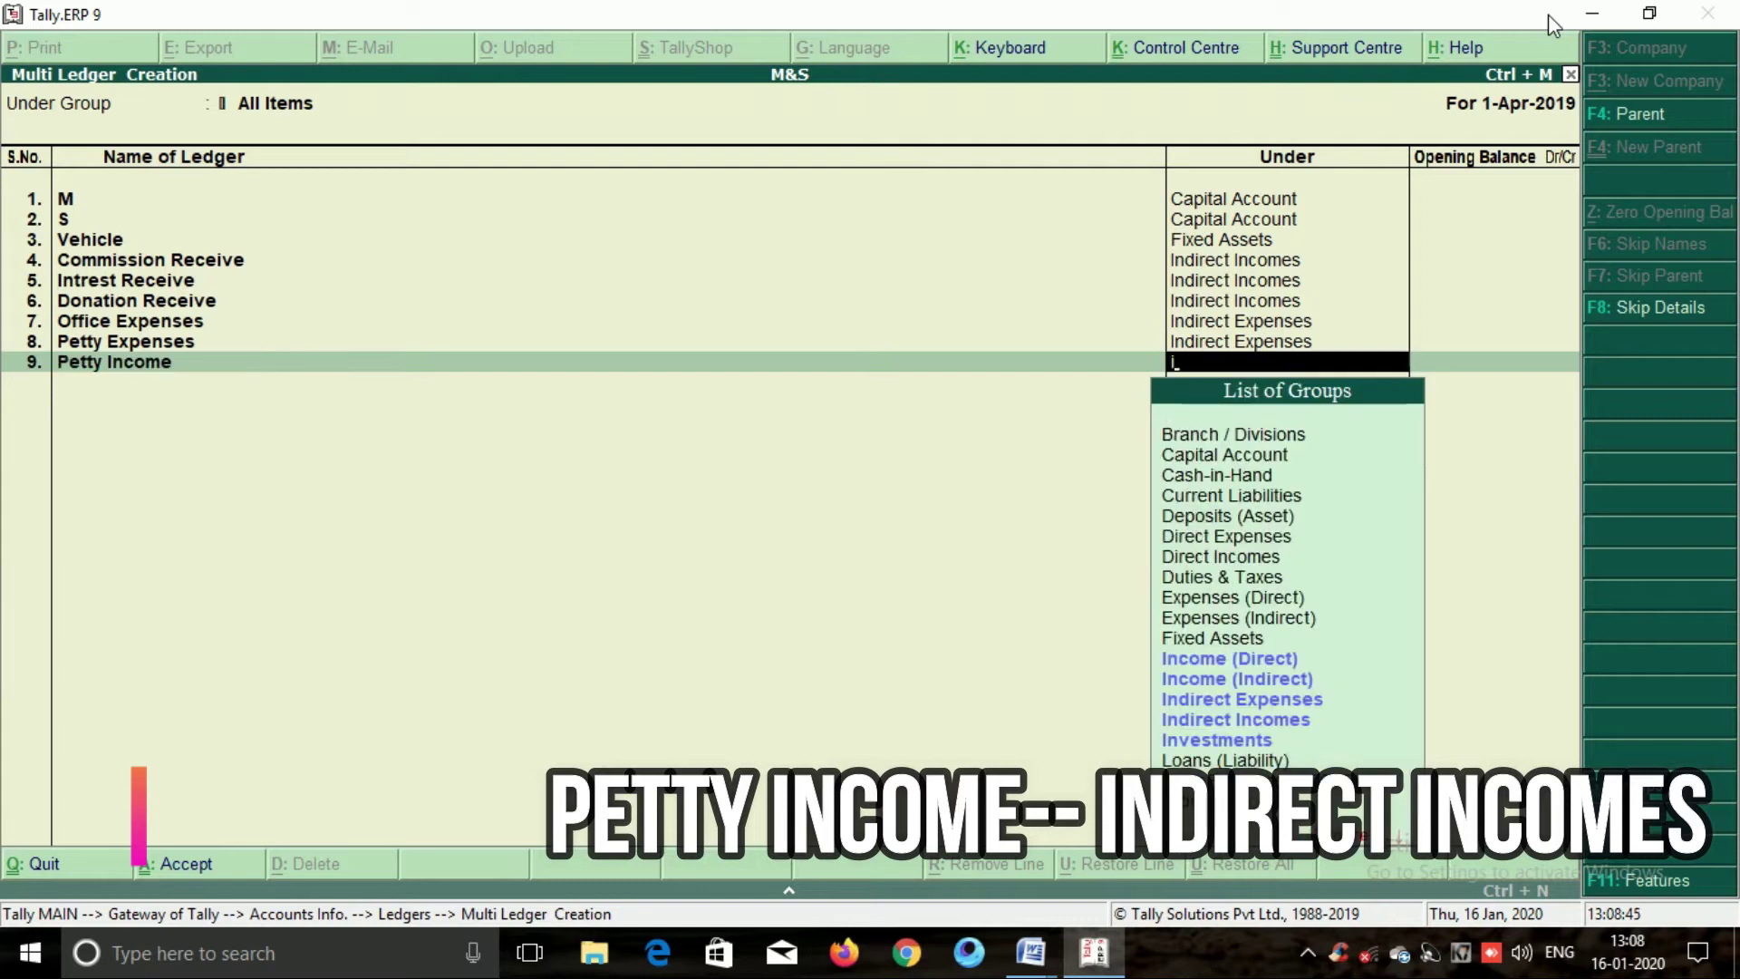
pyautogui.press('Down')
pyautogui.press('Down')
pyautogui.press('Down')
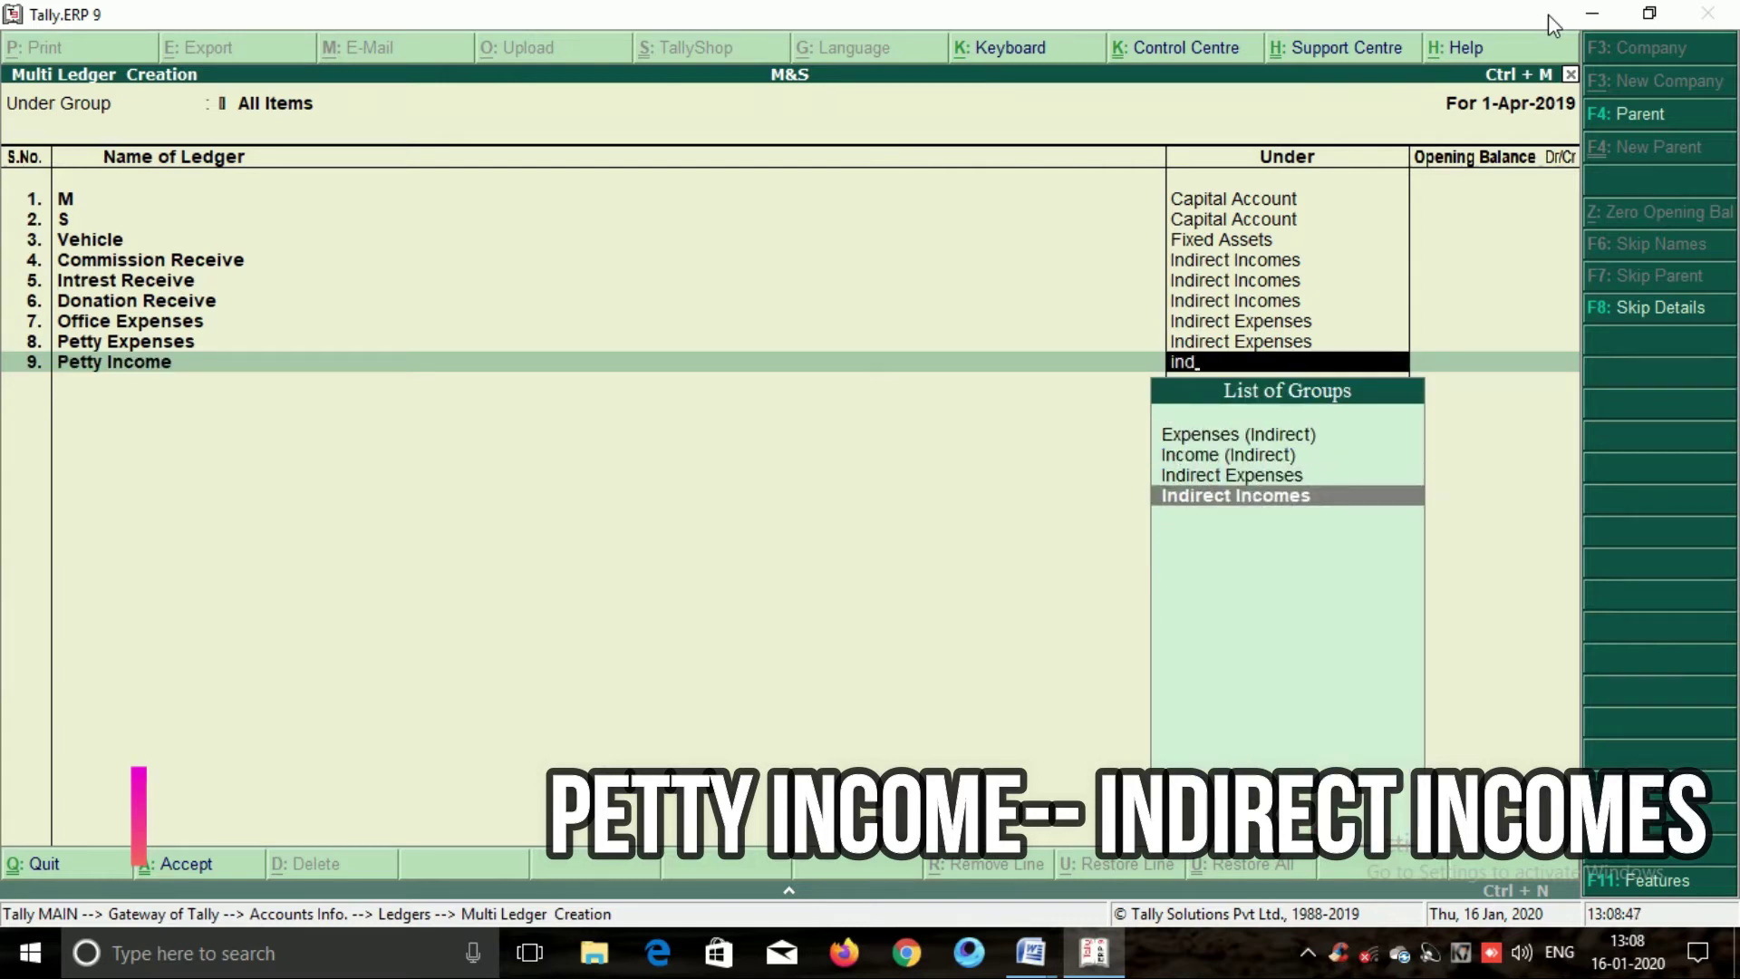
pyautogui.press('Return')
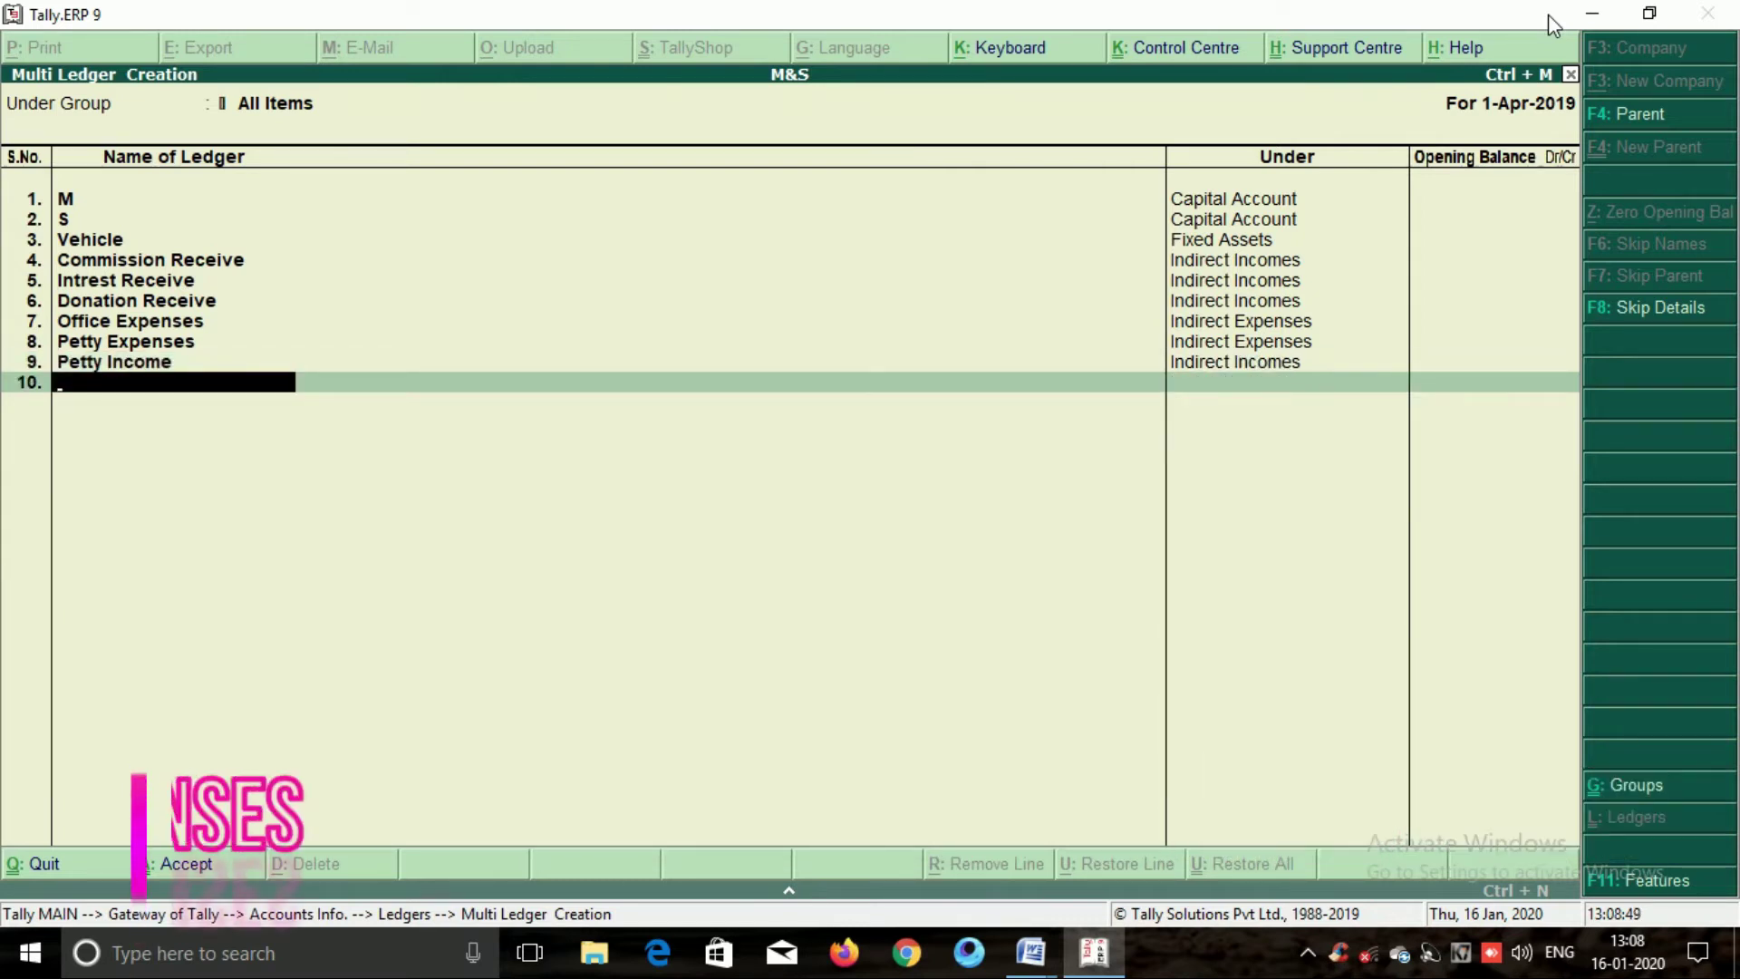
# Add a tenth ledger named Power Bill Paid under Indirect Expenses with no opening balance.
pyautogui.write('Power b')
pyautogui.press('BackSpace')
pyautogui.write('Bill Oa')
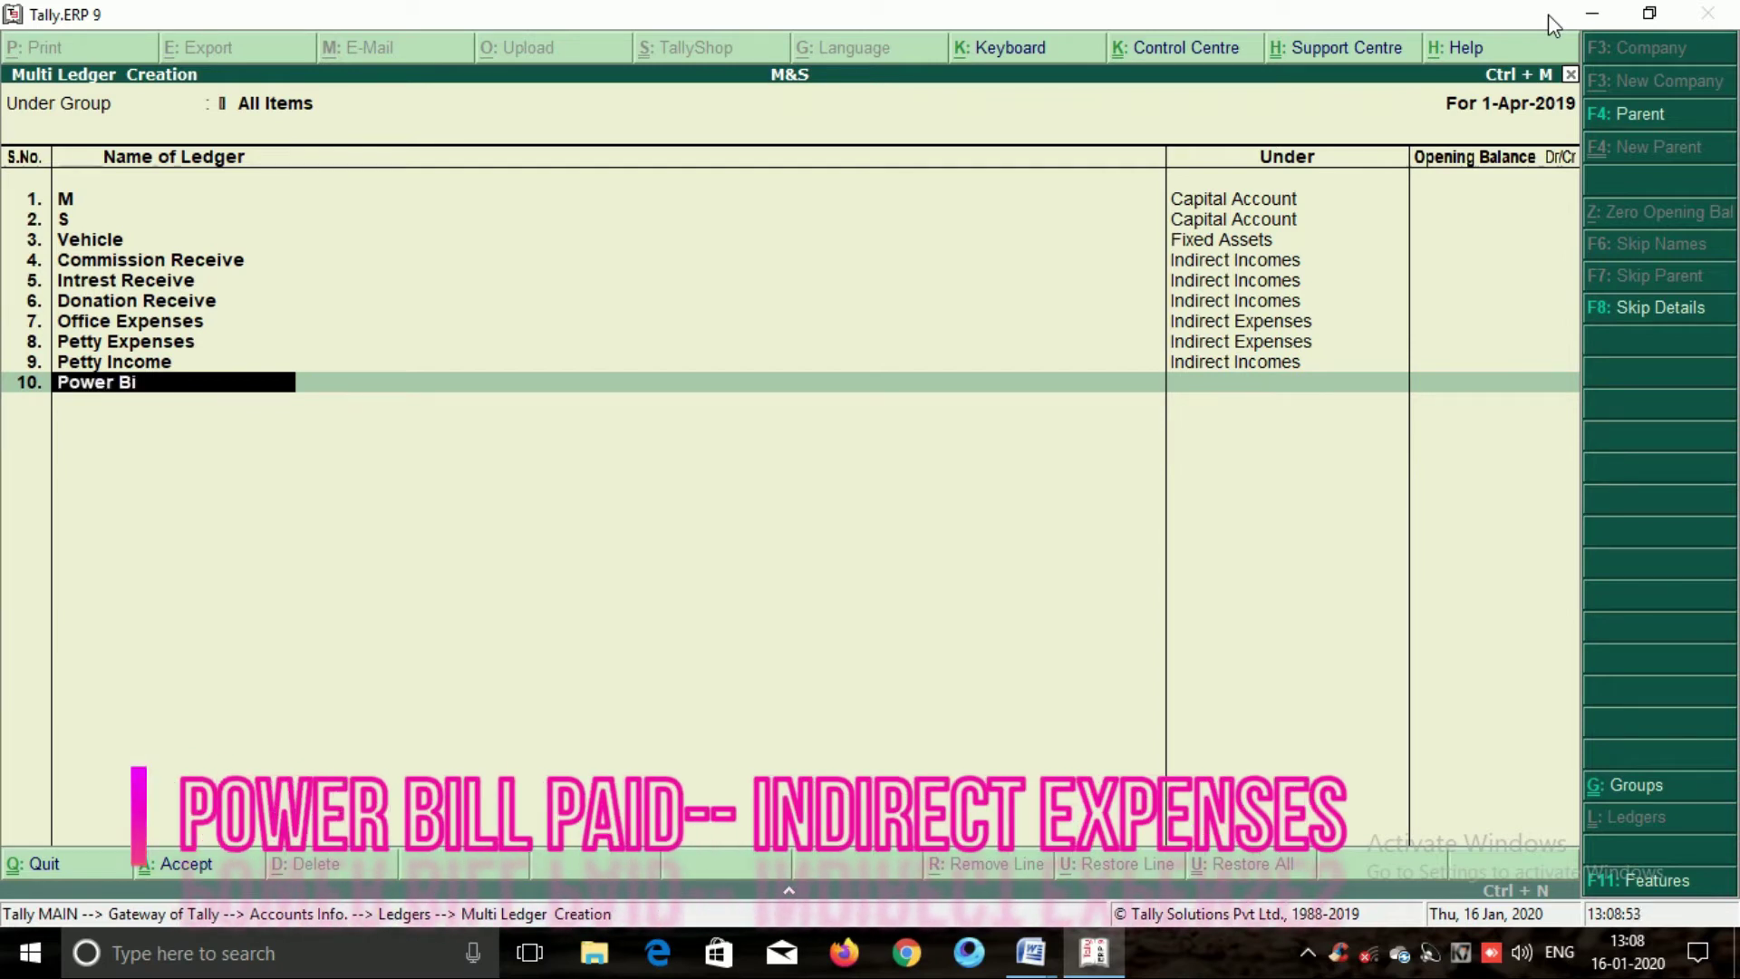
pyautogui.press('BackSpace')
pyautogui.press('BackSpace')
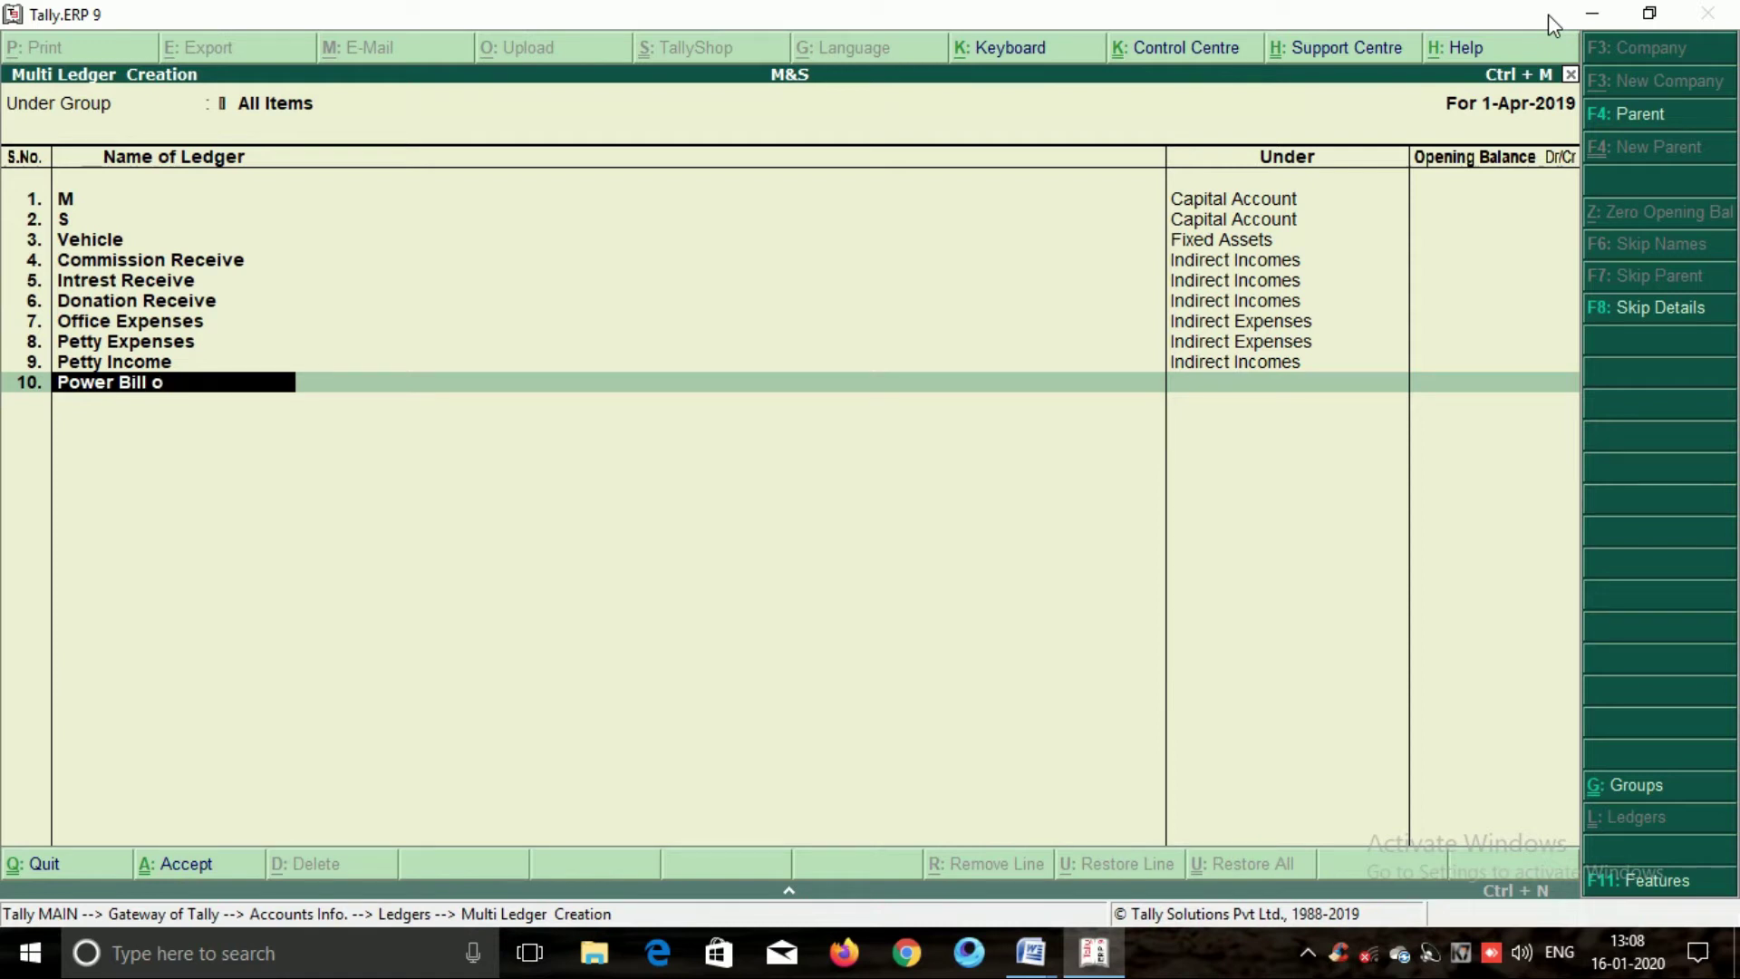
pyautogui.write('Paid')
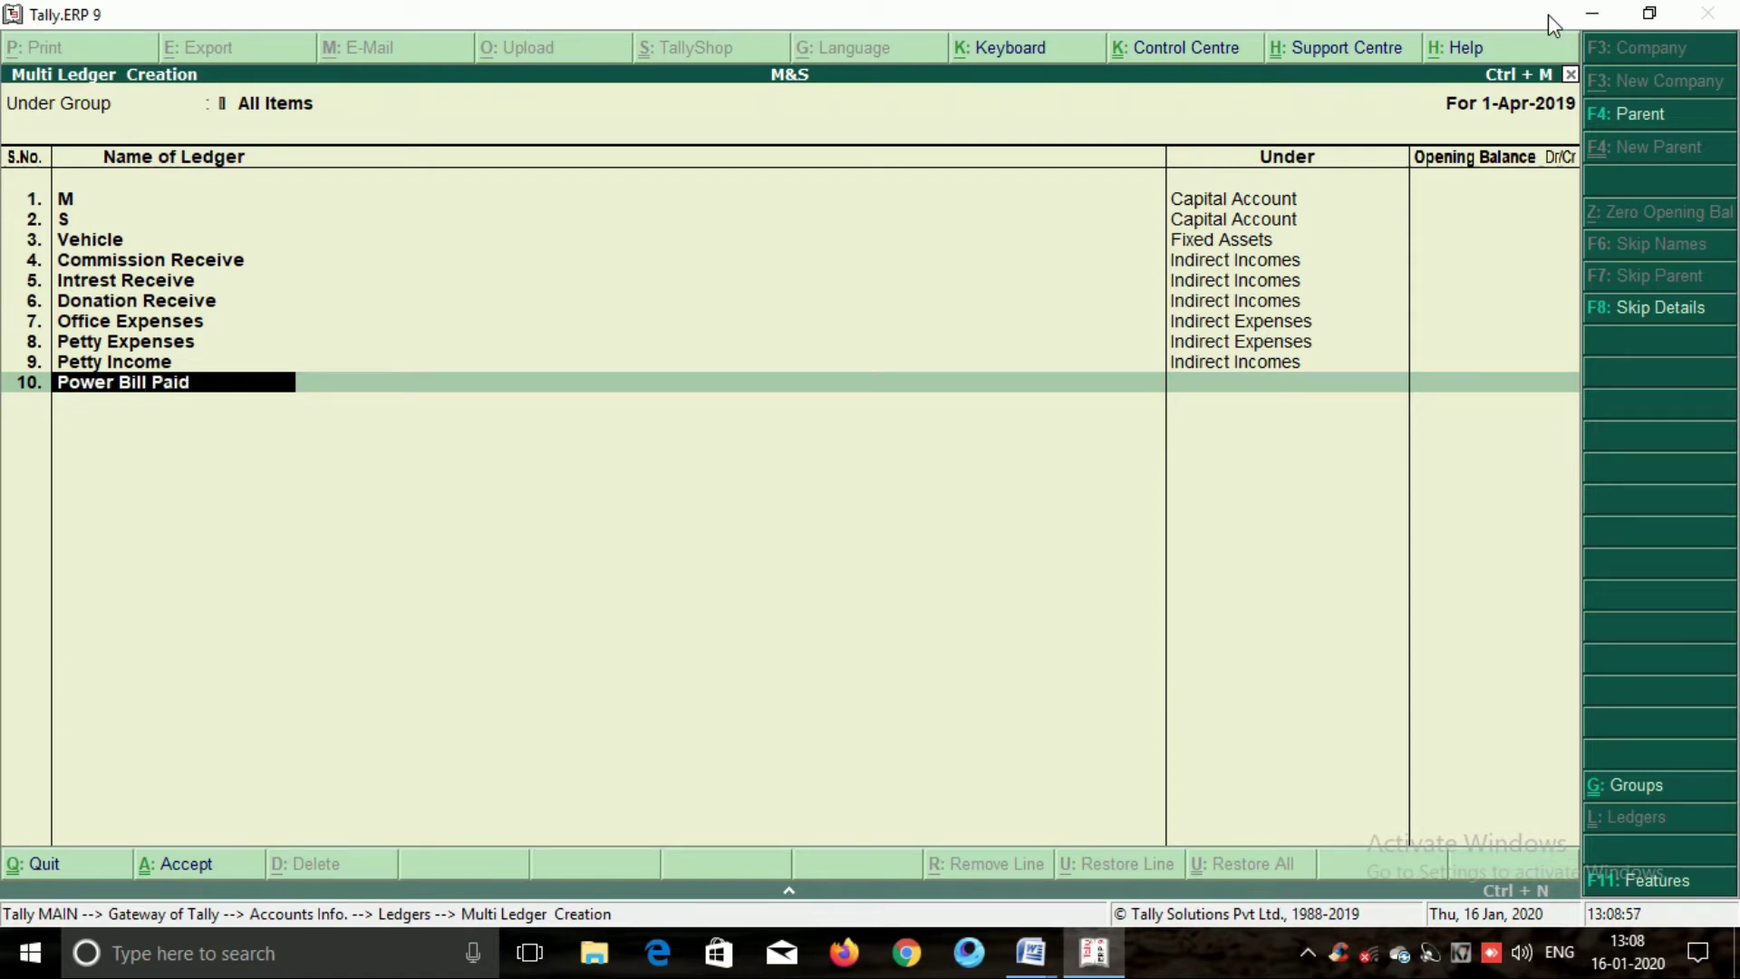
pyautogui.press('Return')
pyautogui.write('Ind')
pyautogui.press('Down')
pyautogui.press('Up')
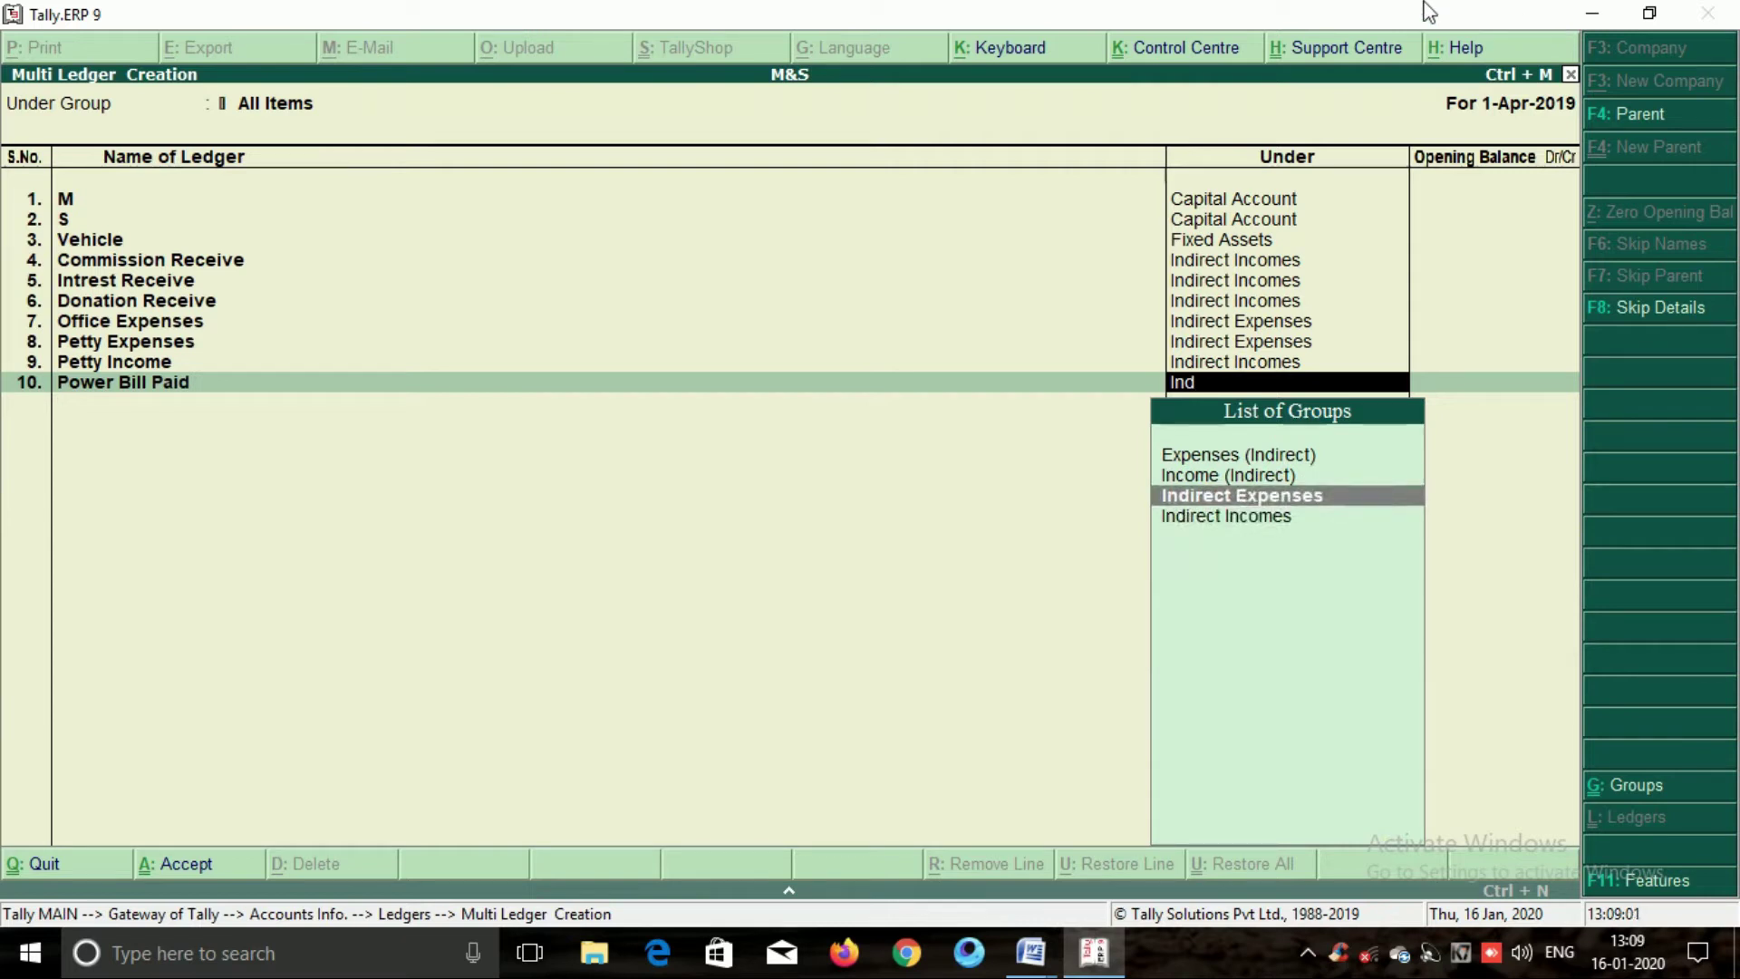
pyautogui.press('Return')
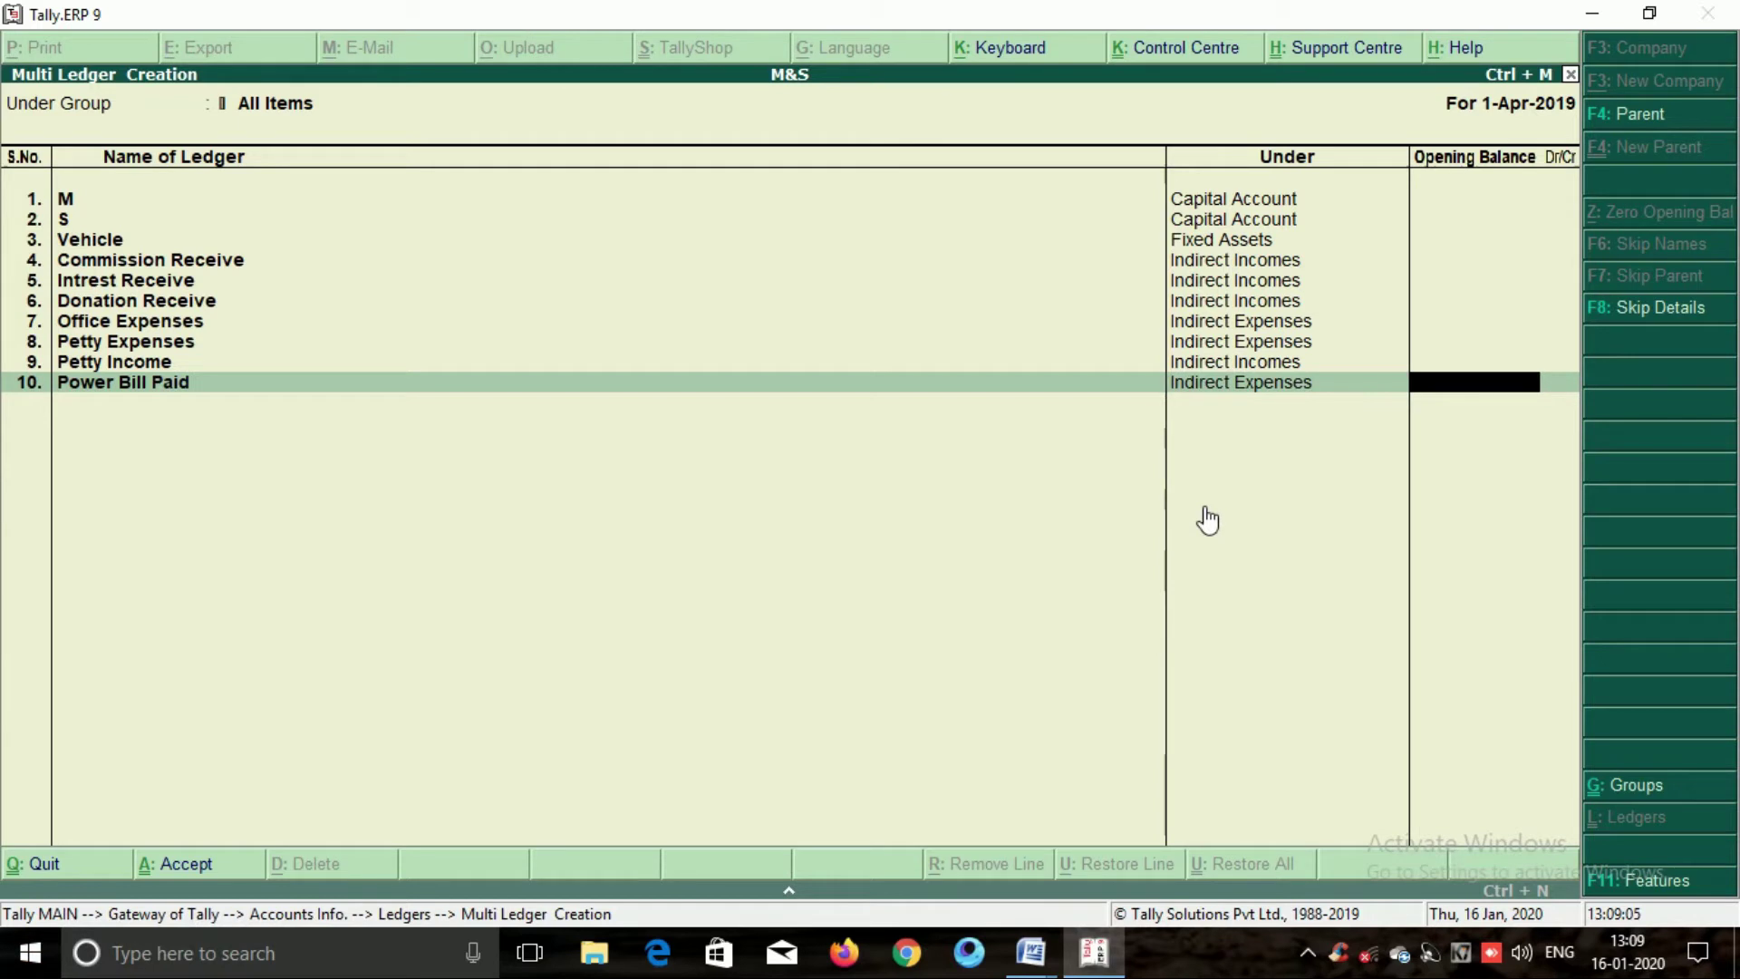
pyautogui.press('Return')
# End the ledger list, save all the ledgers and return to the Gateway of Tally.
pyautogui.press('Return')
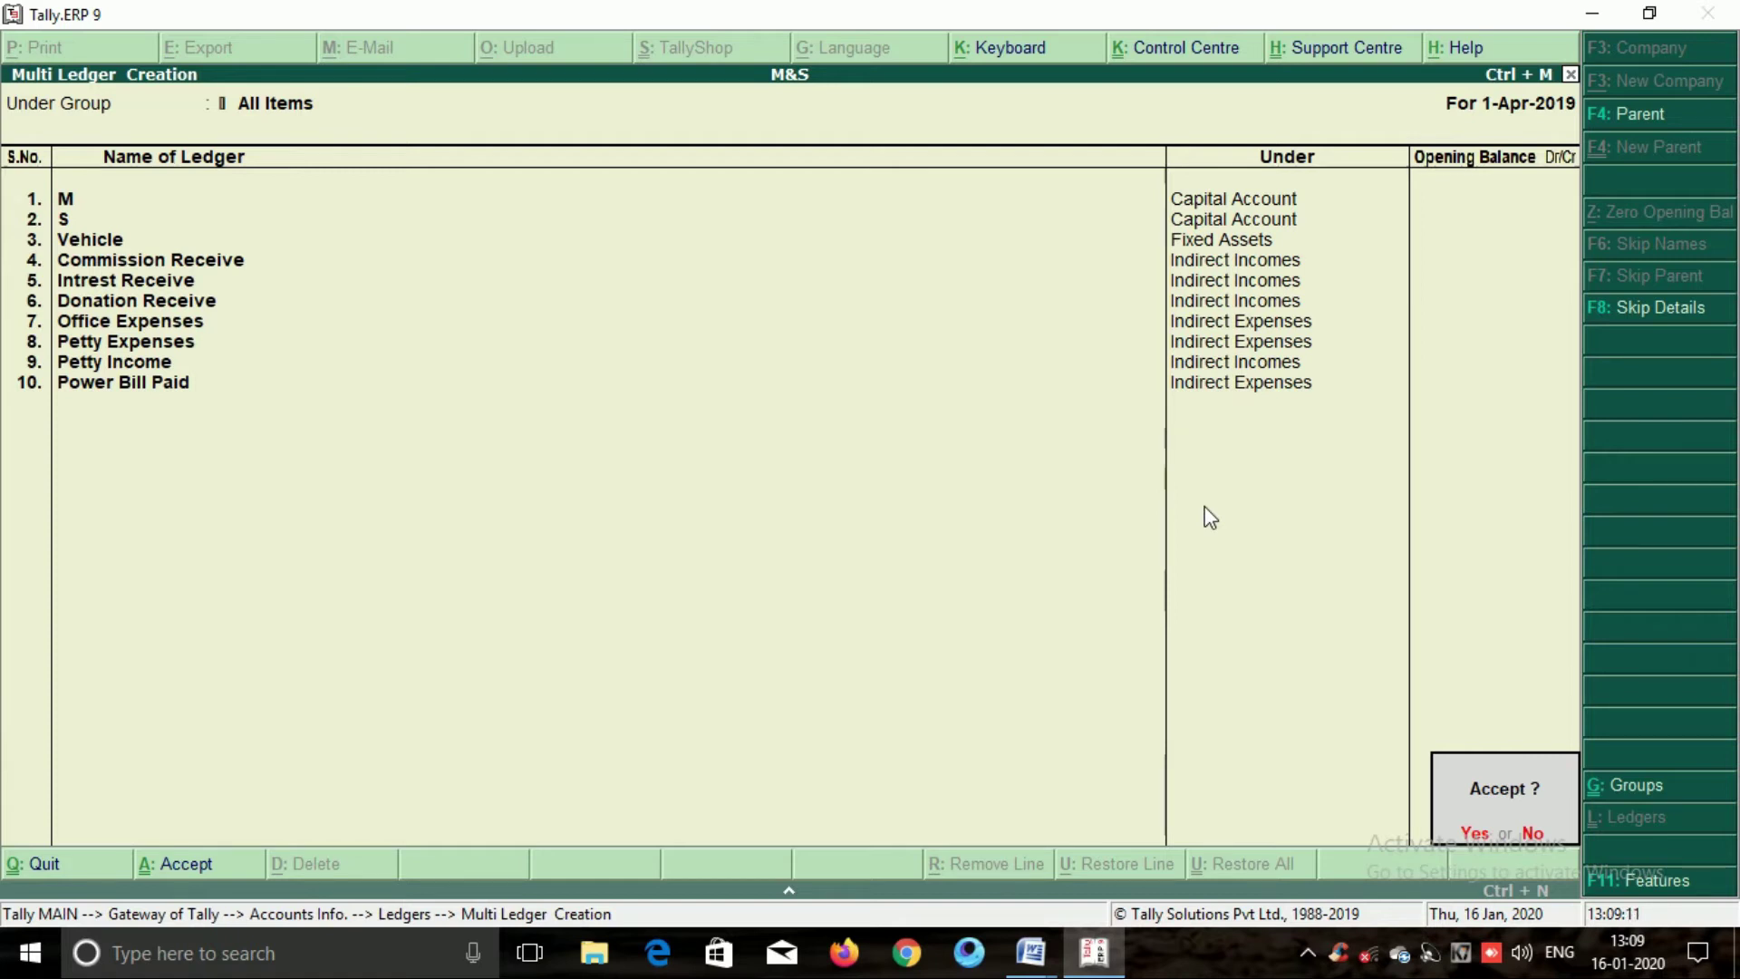
pyautogui.press('Return')
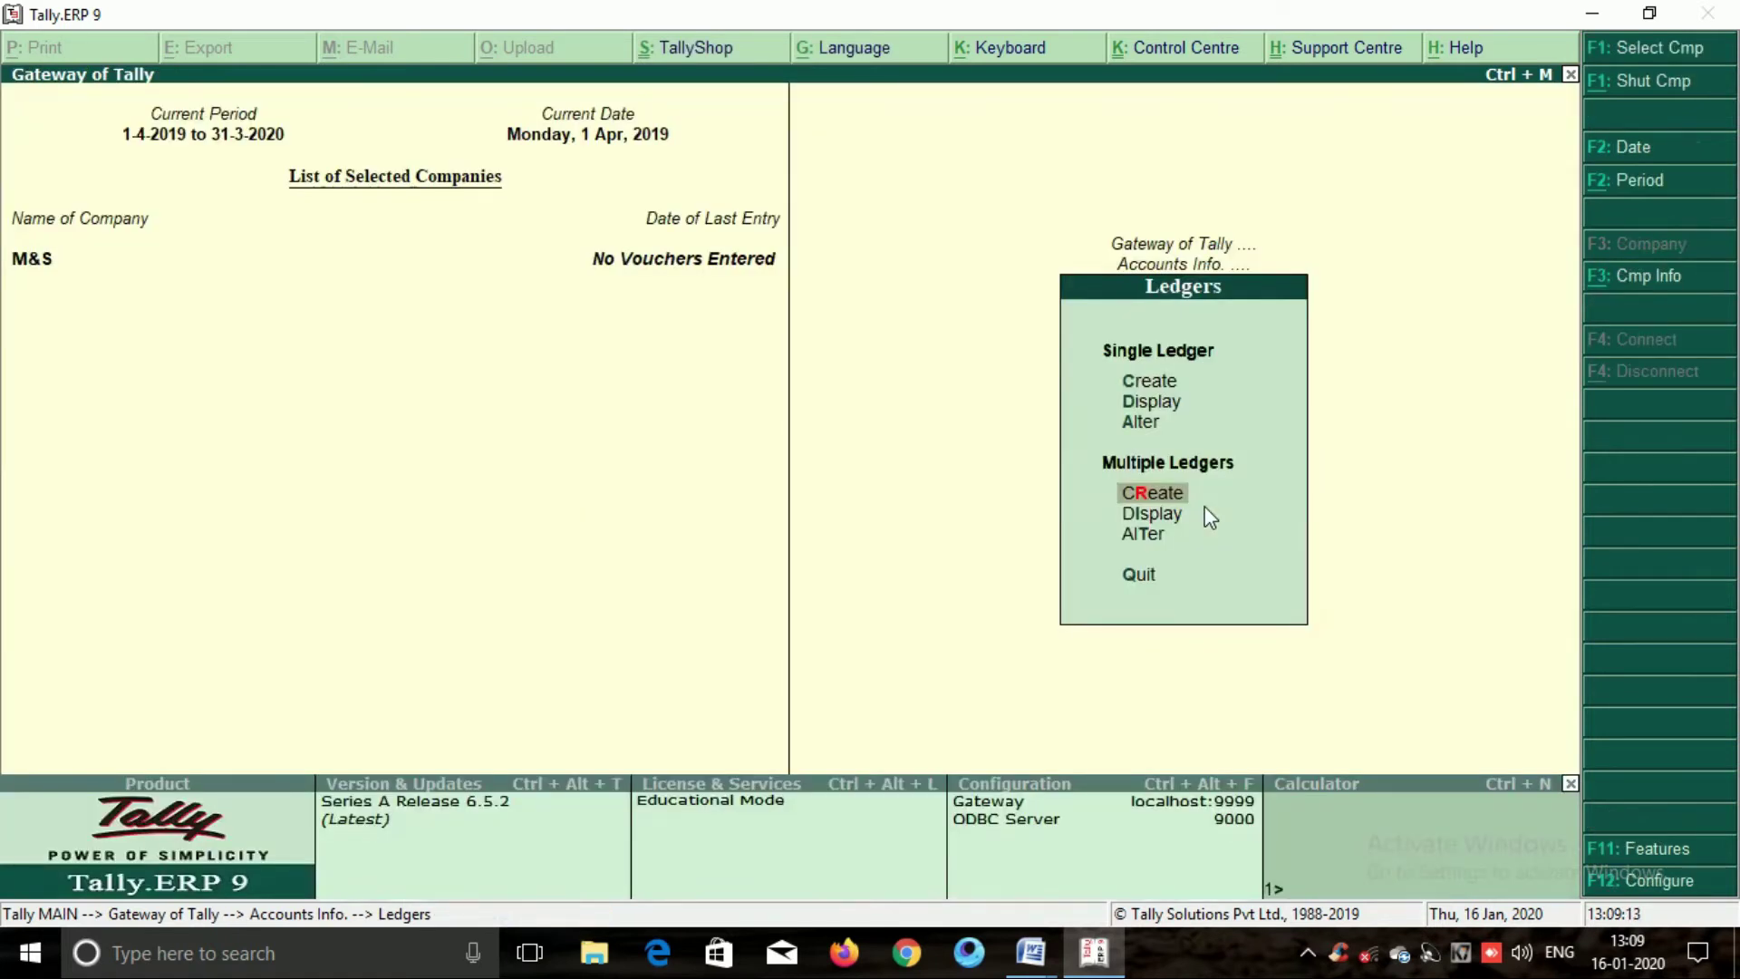
pyautogui.press('Escape')
pyautogui.press('Escape')
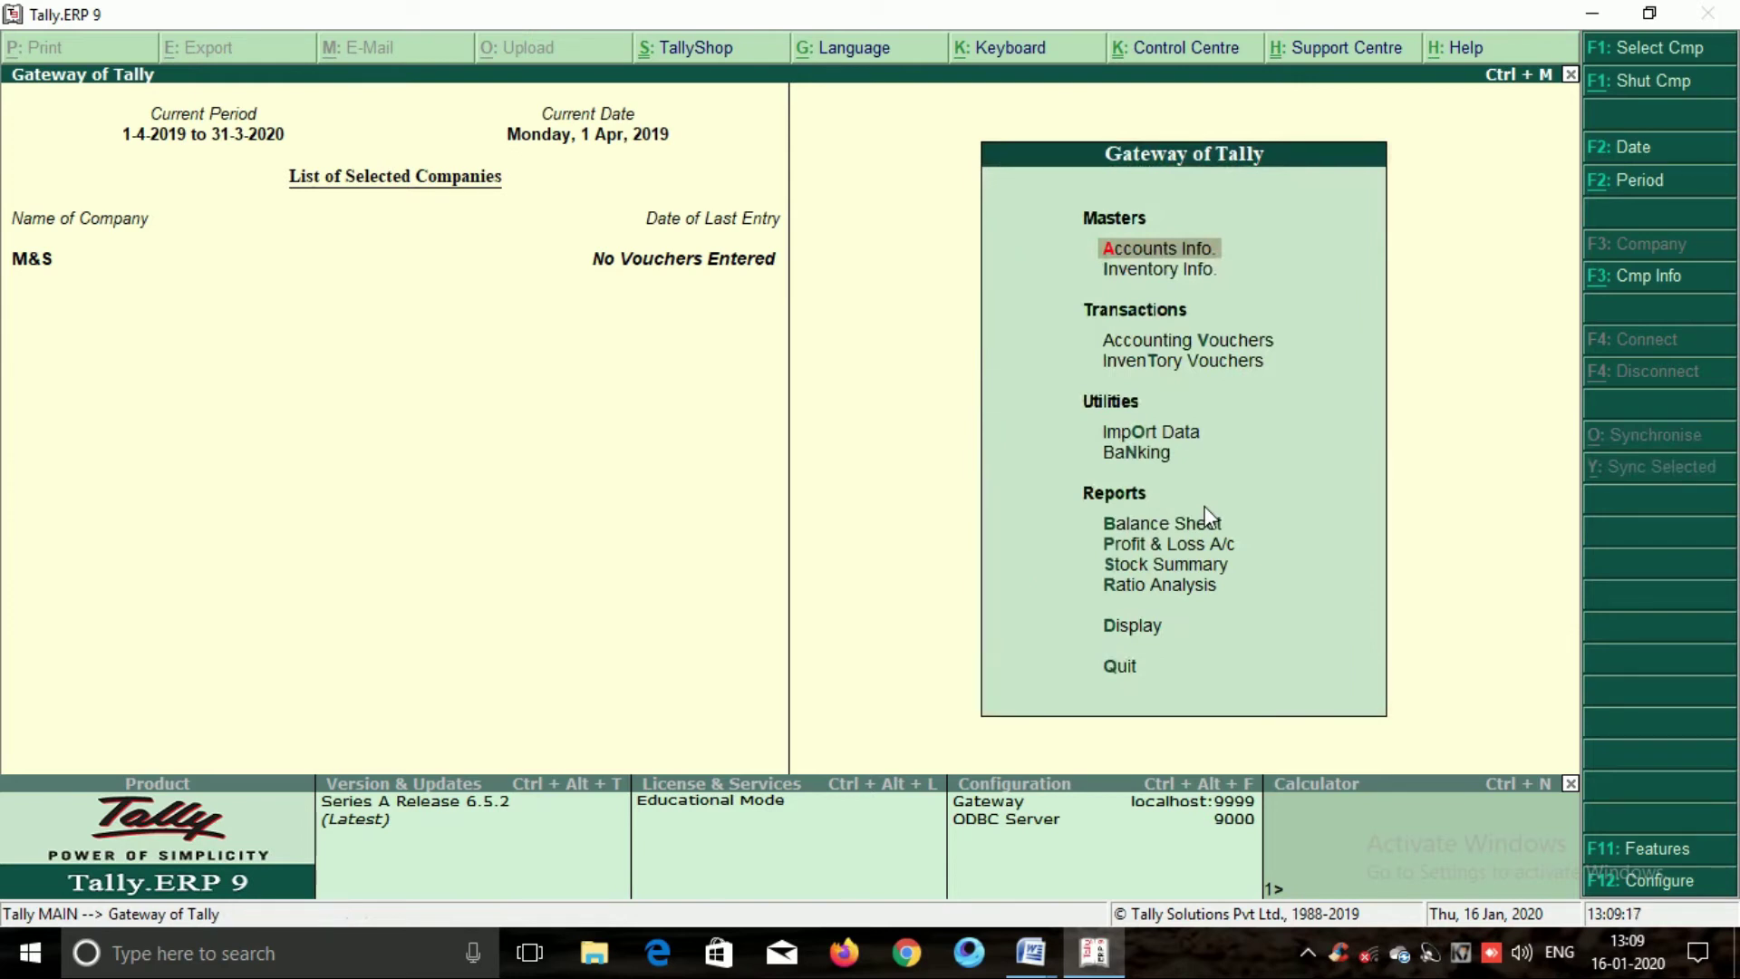
# Record an accounting receipt voucher with Cash as the account and 2,00,000 received from ledger M, leaving the narration blank.
pyautogui.press('Down')
pyautogui.press('Down')
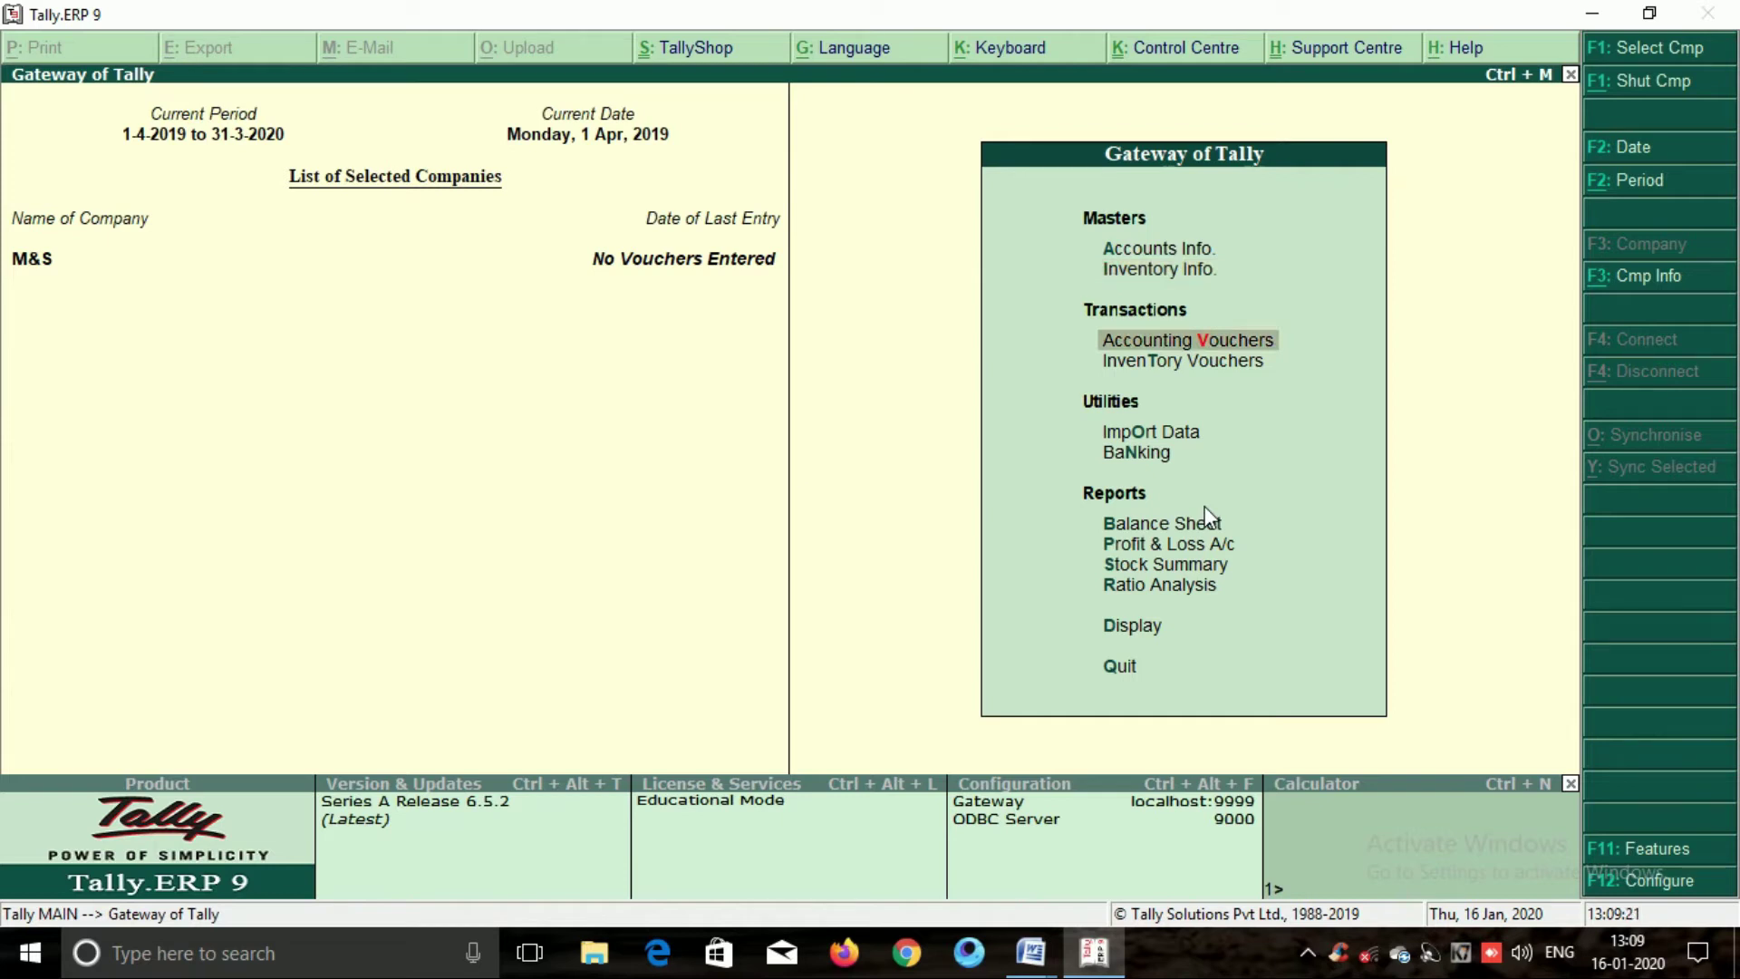
pyautogui.press('Return')
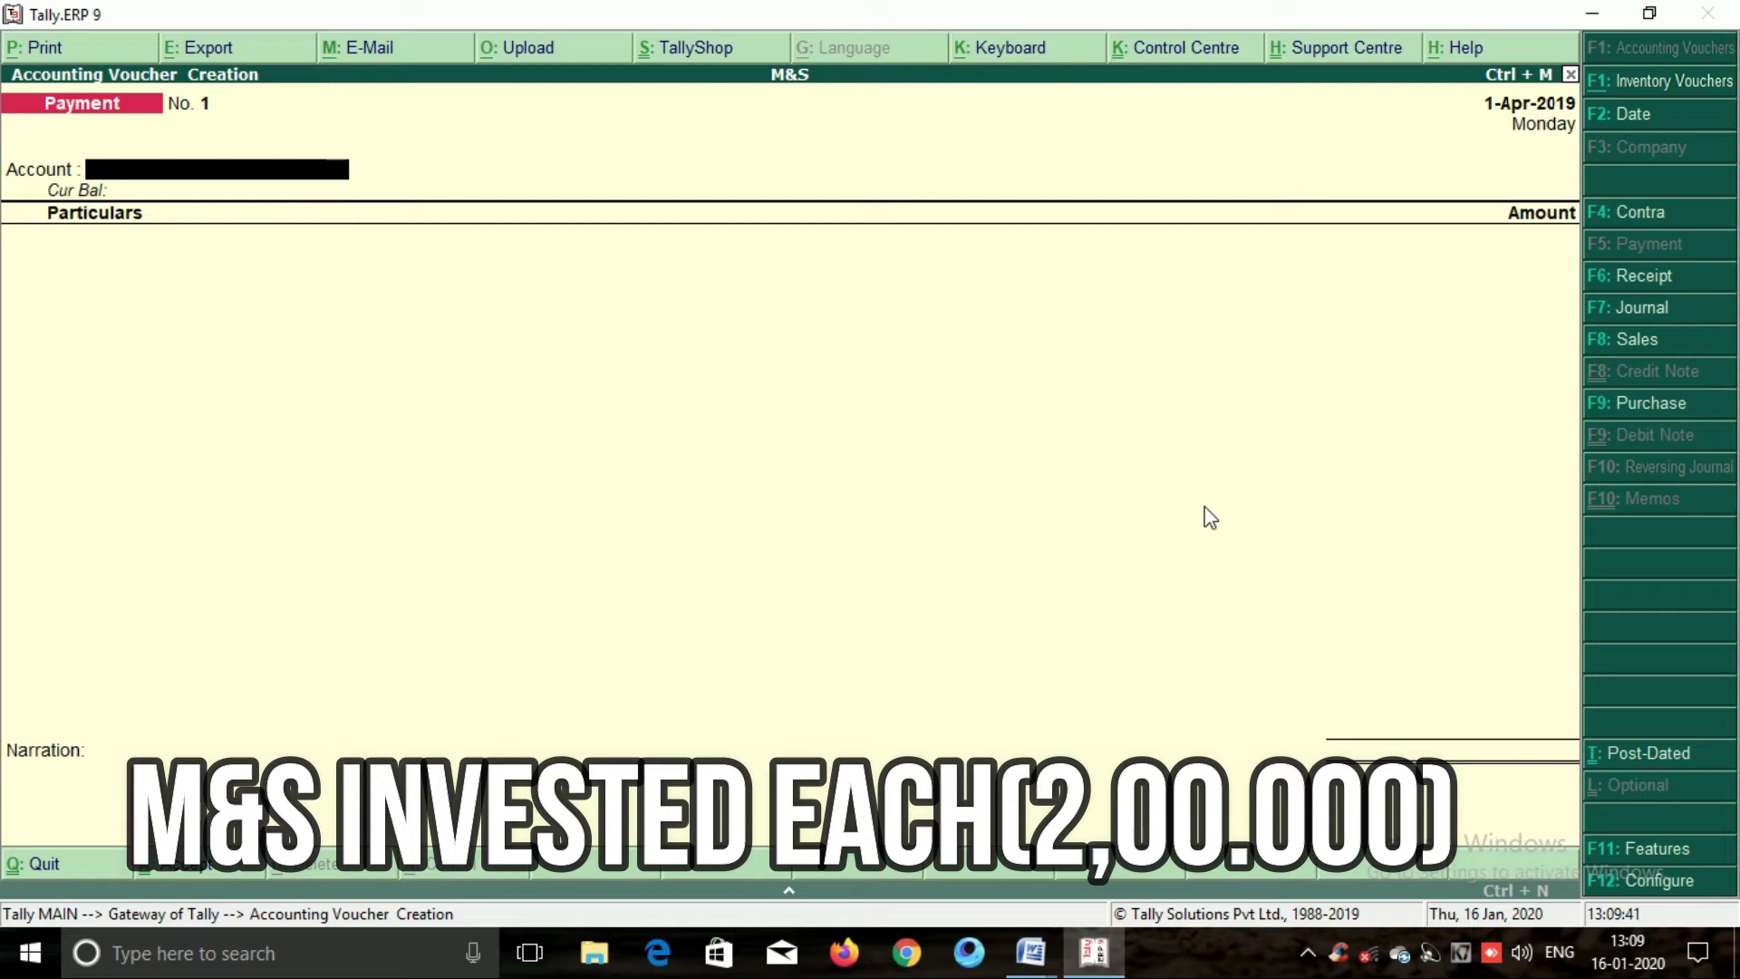
pyautogui.press('F6')
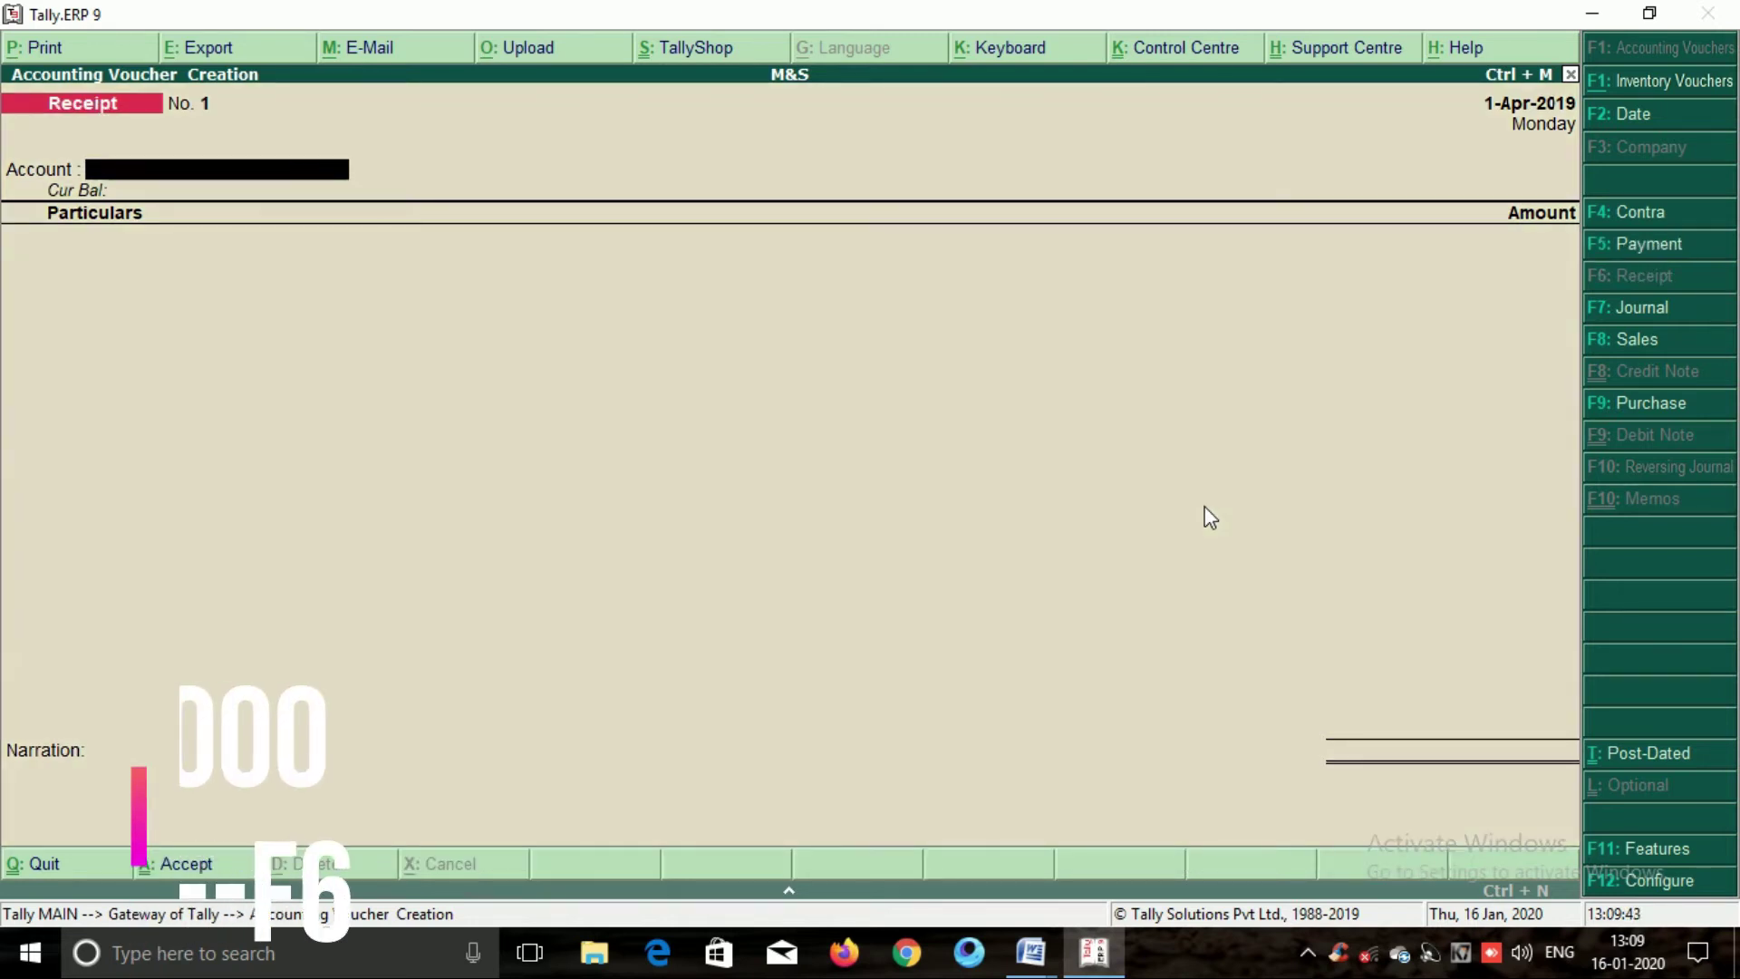
pyautogui.press('Return')
pyautogui.write('M')
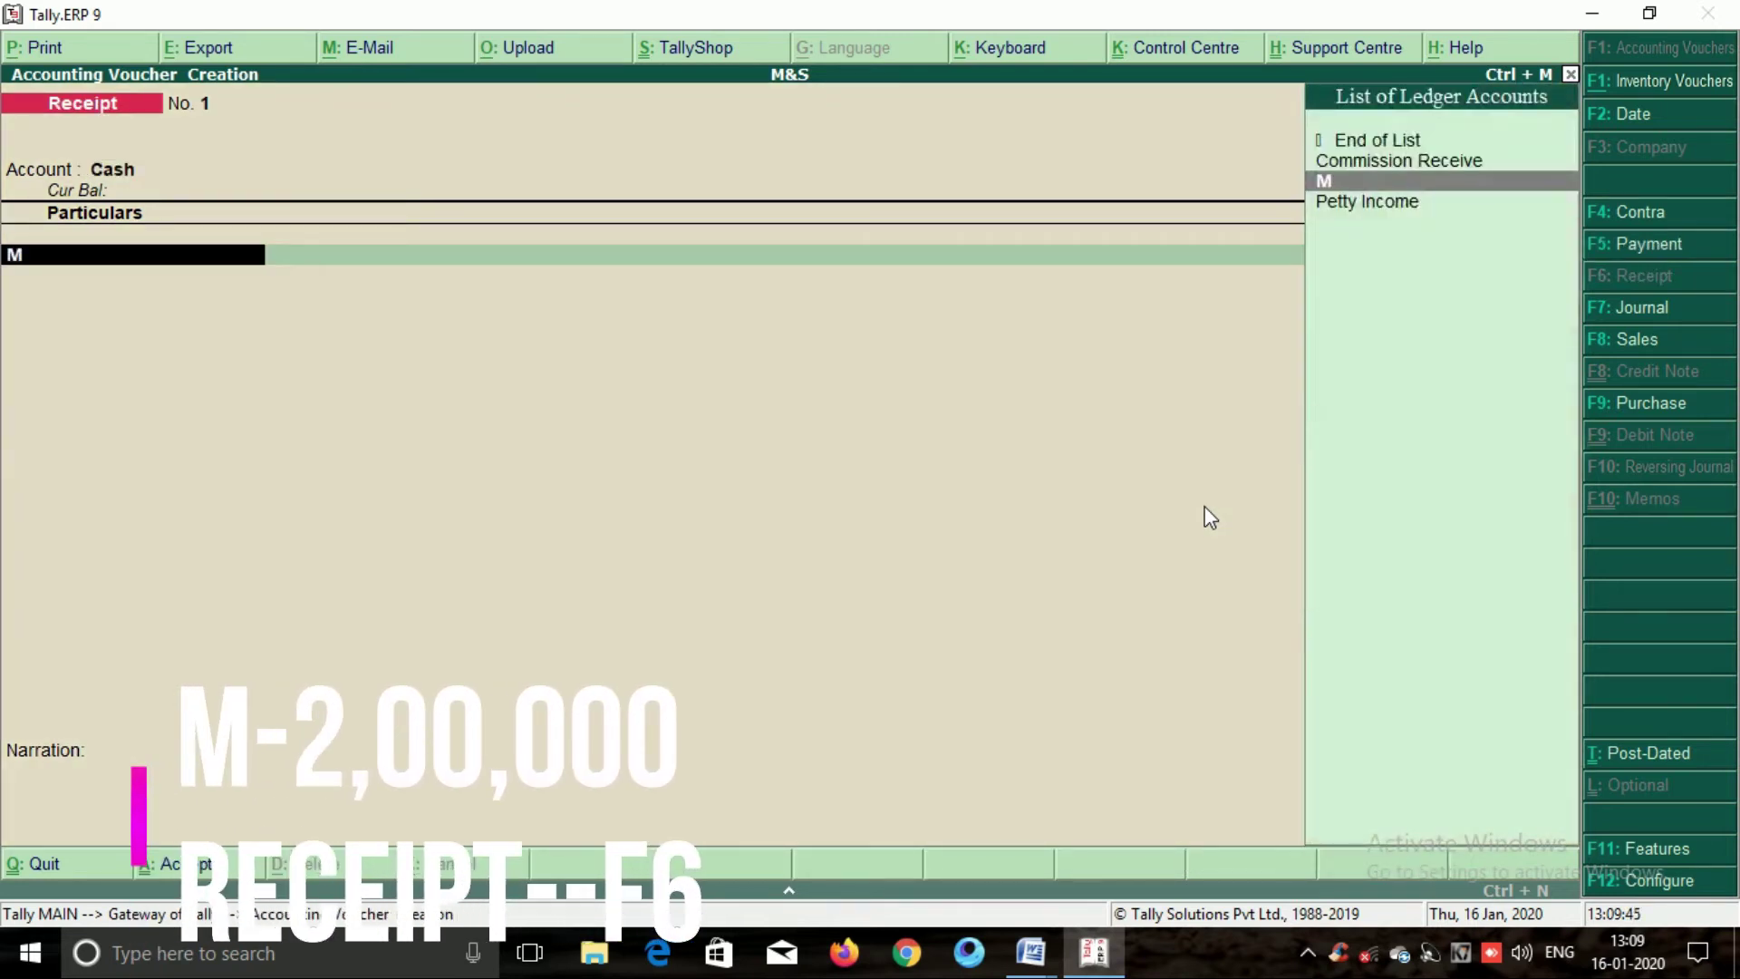
pyautogui.press('Return')
pyautogui.write('200000')
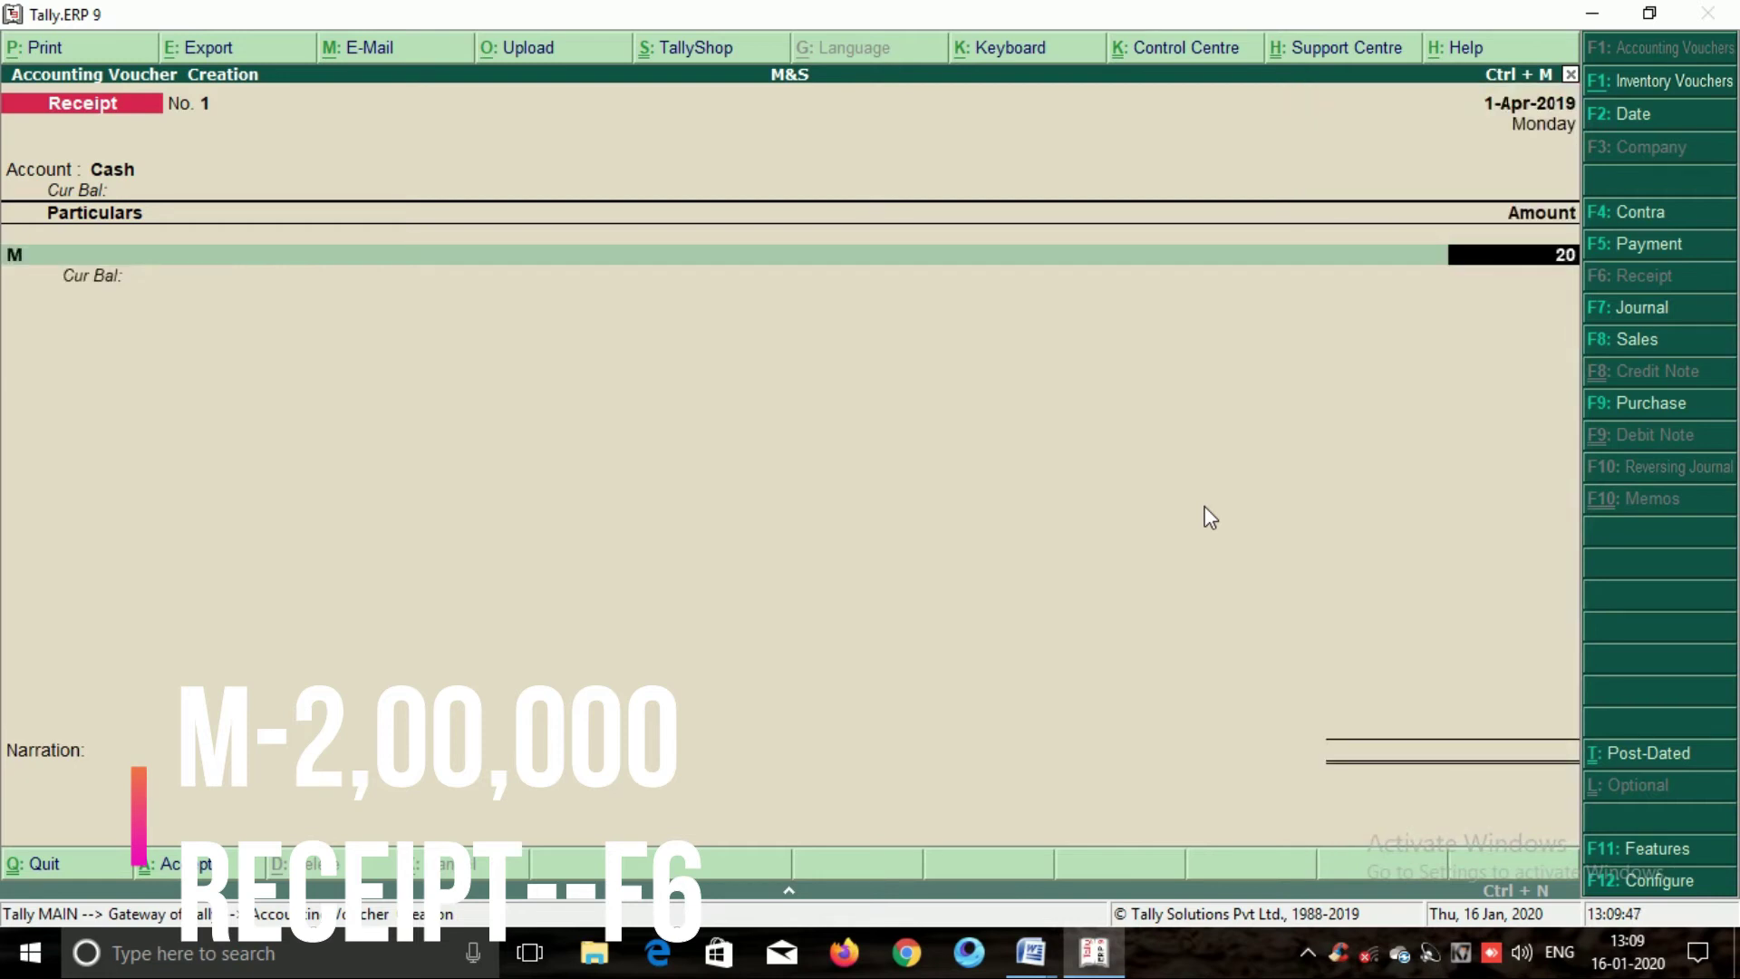
pyautogui.press('Return')
pyautogui.press('Return')
pyautogui.press('Return')
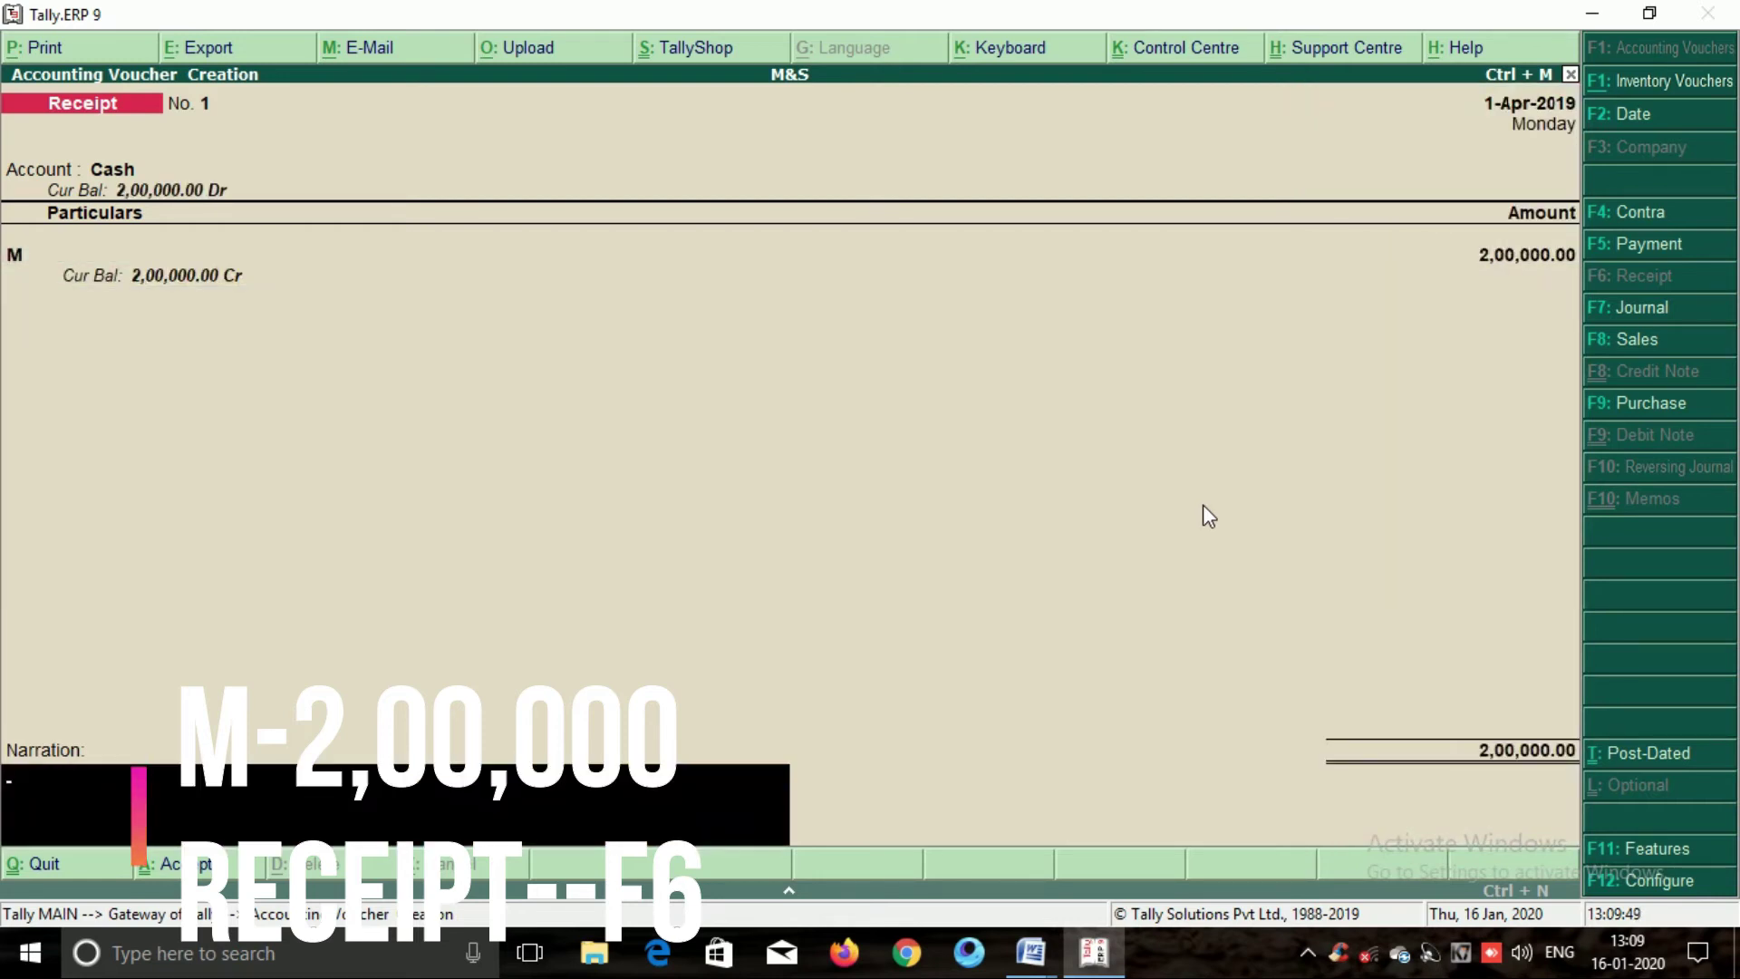
pyautogui.press('Return')
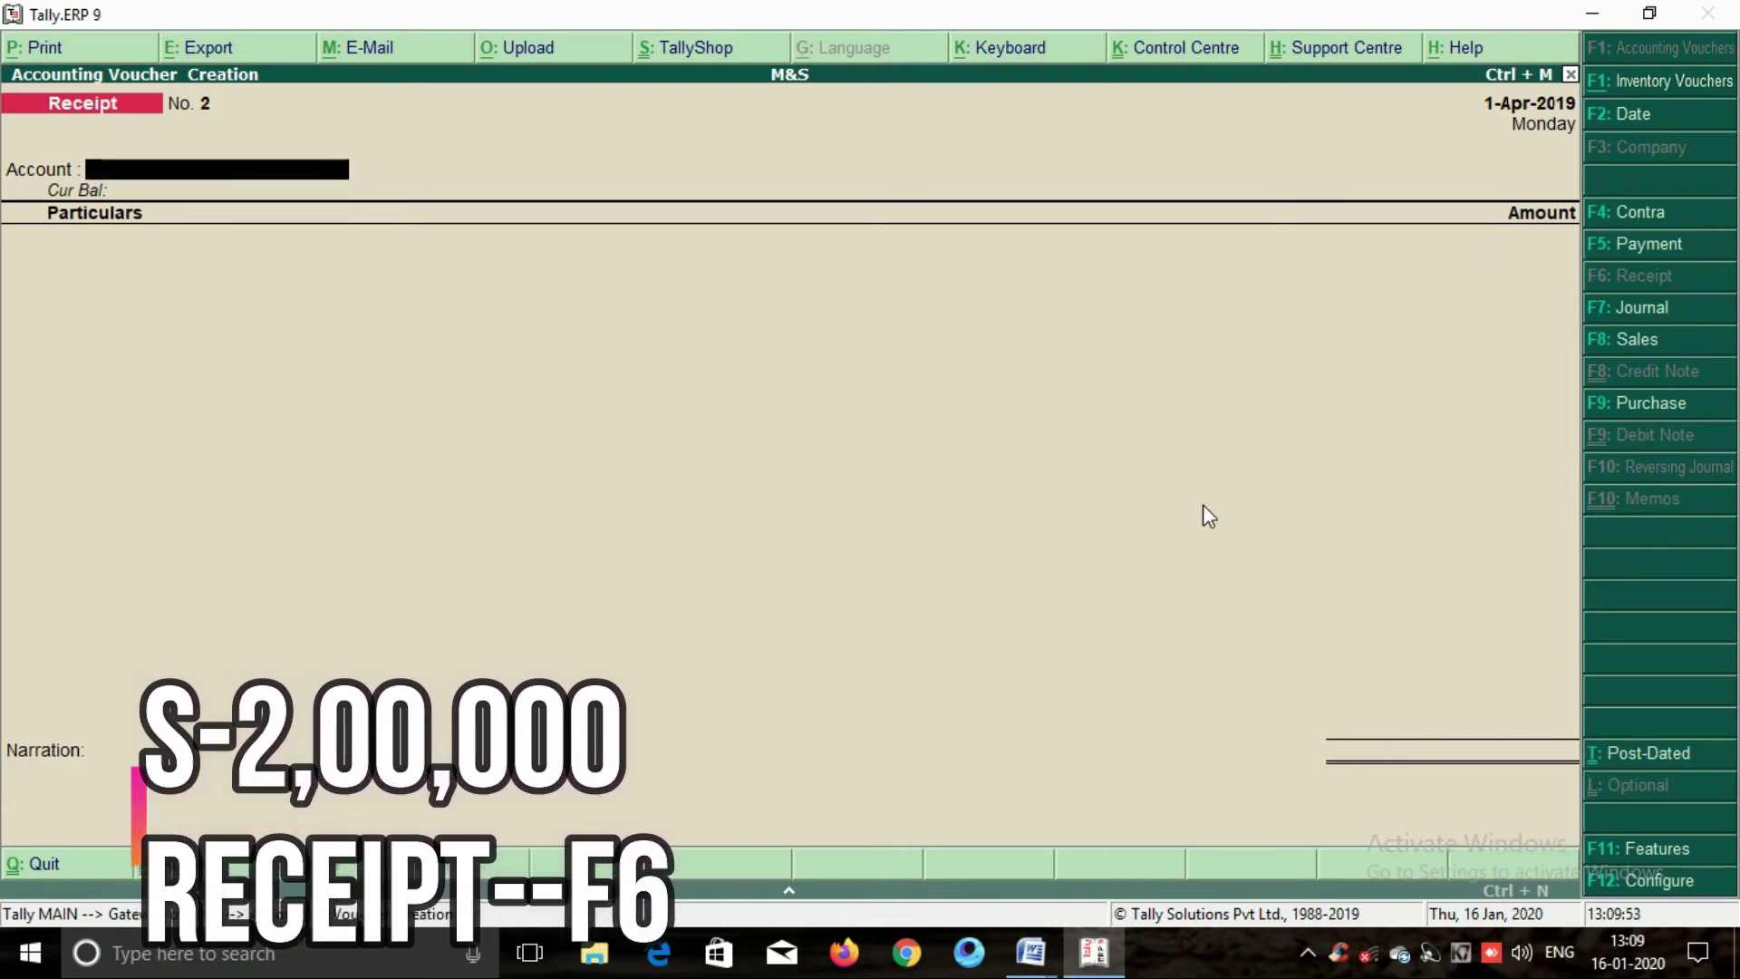
# Record a second receipt voucher with Cash as the account and 2,00,000 received from ledger S, leaving the narration blank.
pyautogui.write('C')
pyautogui.press('Return')
pyautogui.write('S')
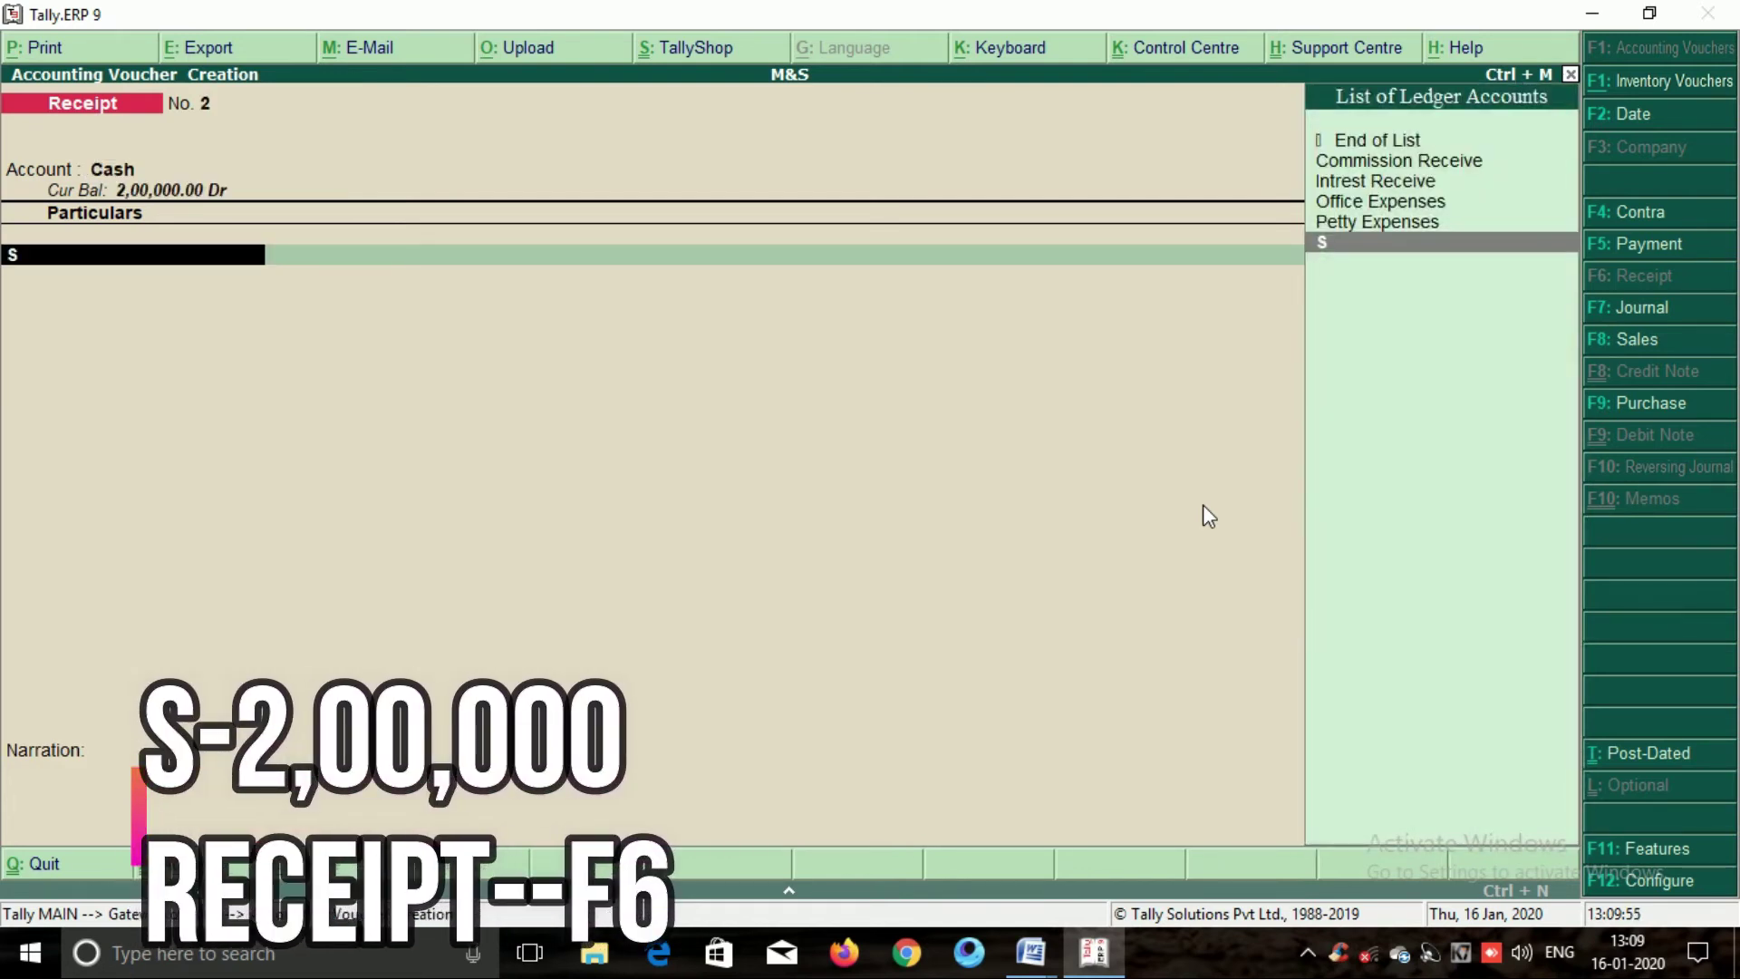
pyautogui.press('Return')
pyautogui.write('2')
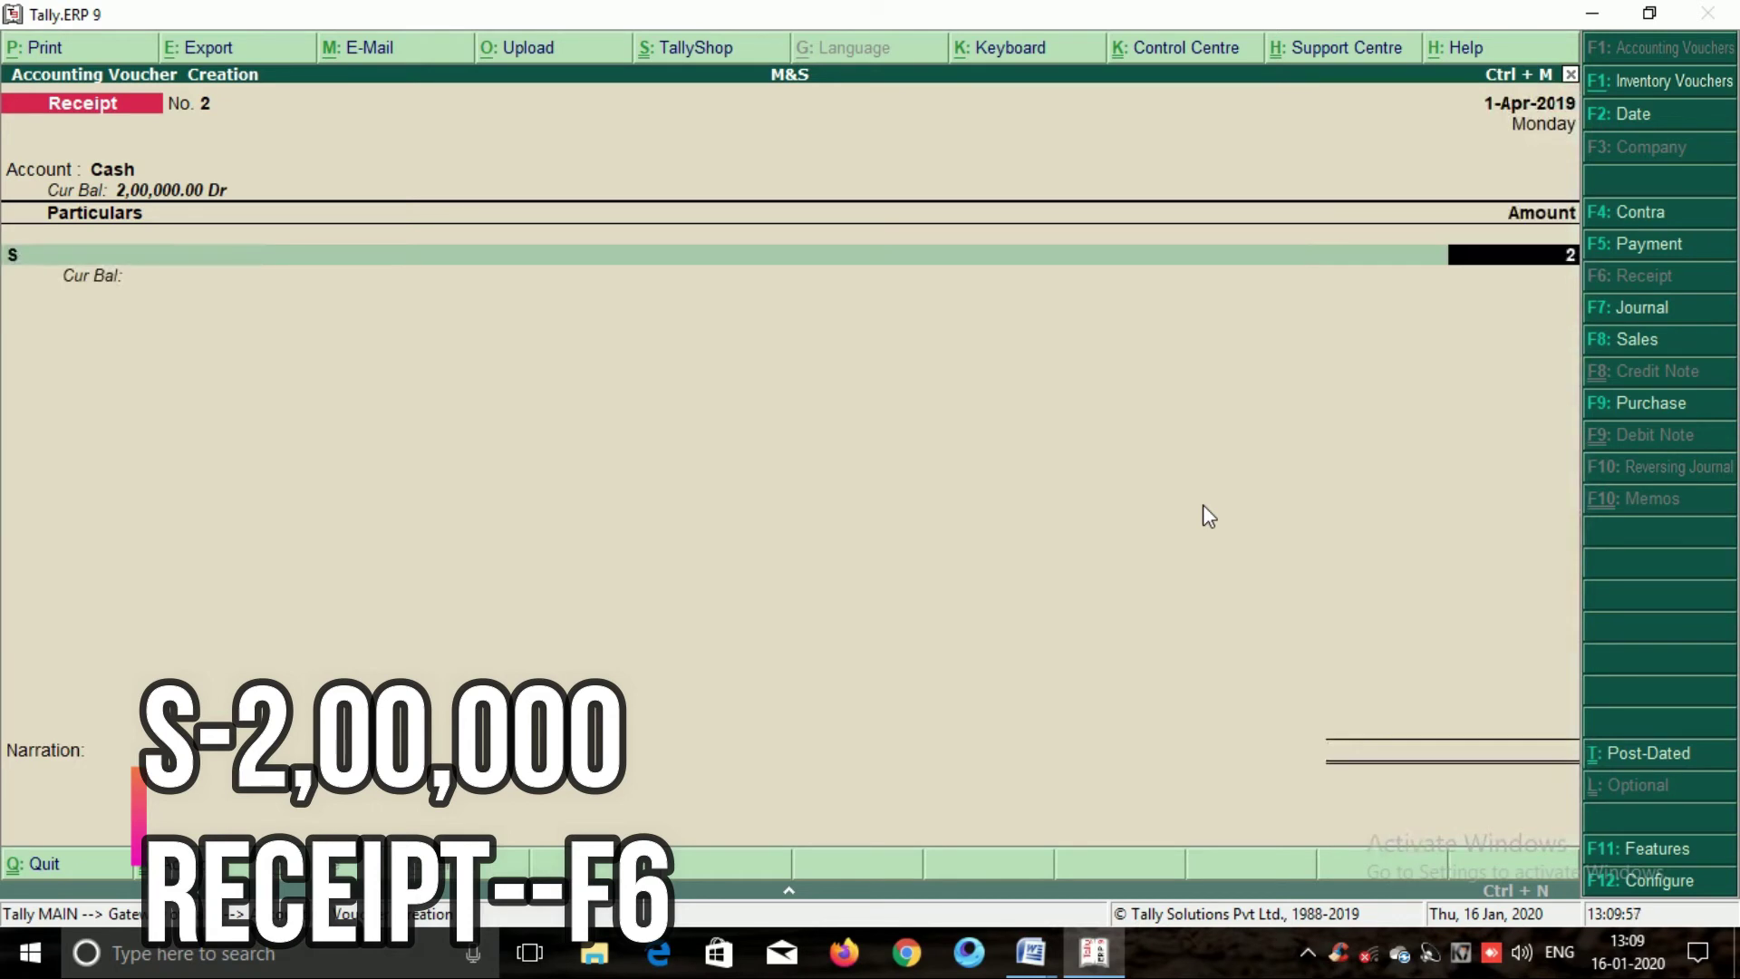
pyautogui.write(',00,000')
pyautogui.press('Return')
pyautogui.press('Return')
pyautogui.press('Return')
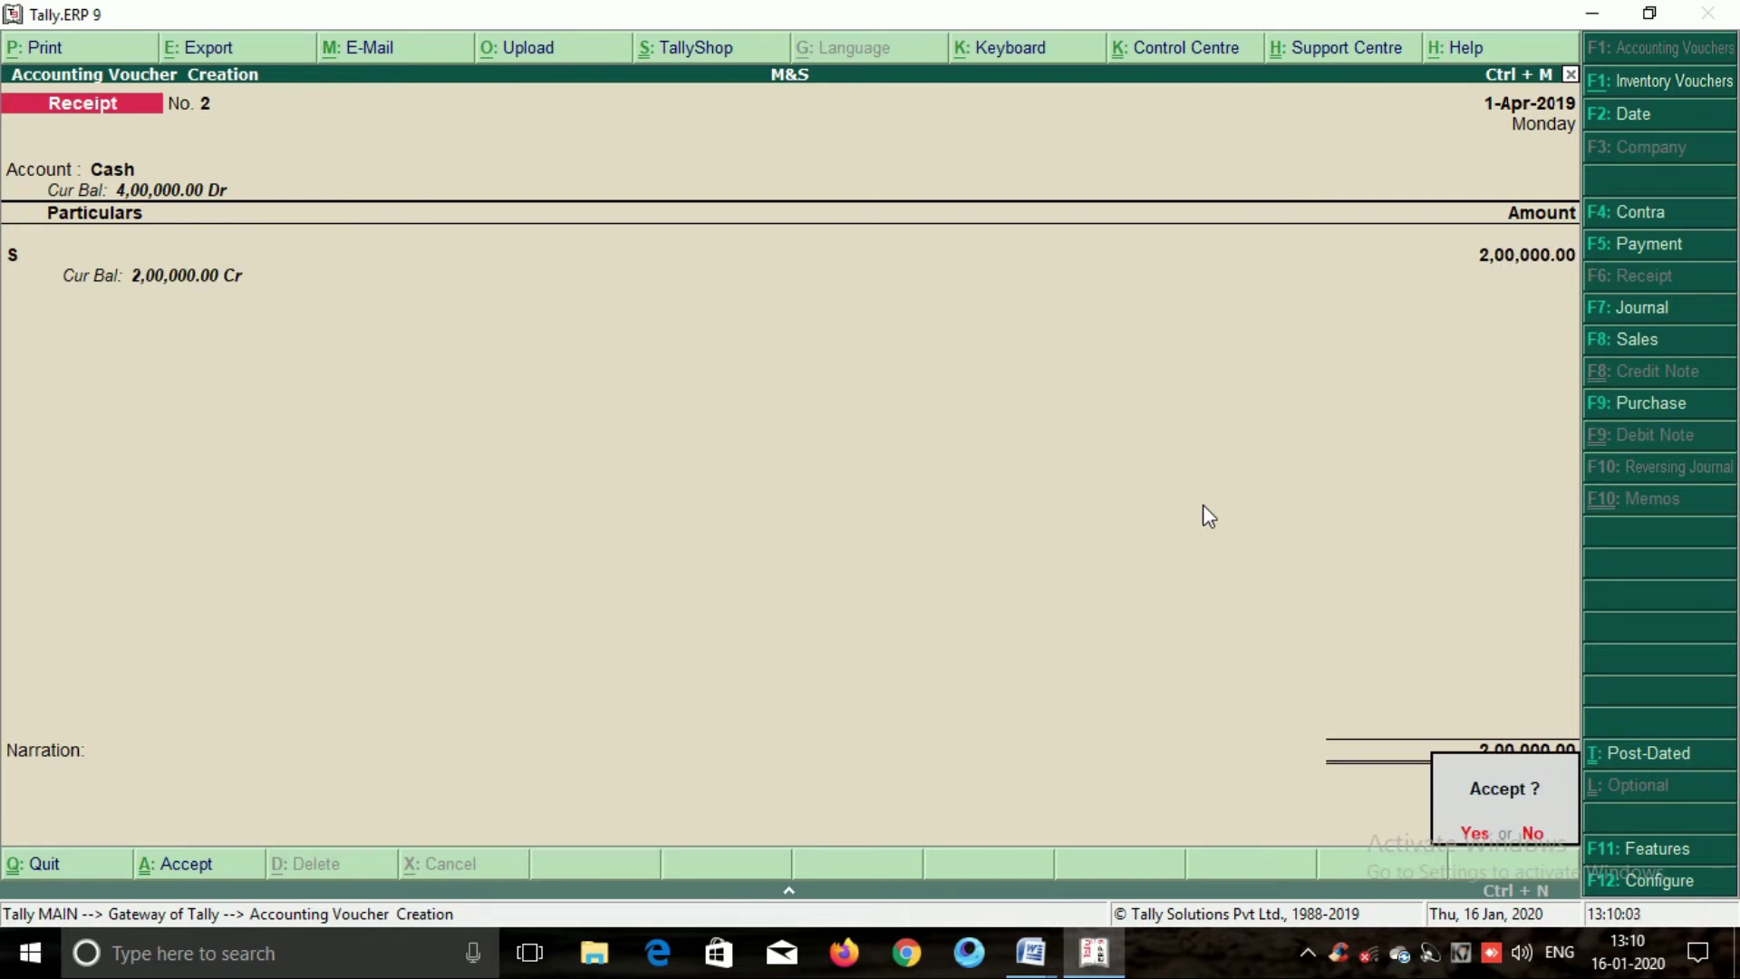
pyautogui.press('Return')
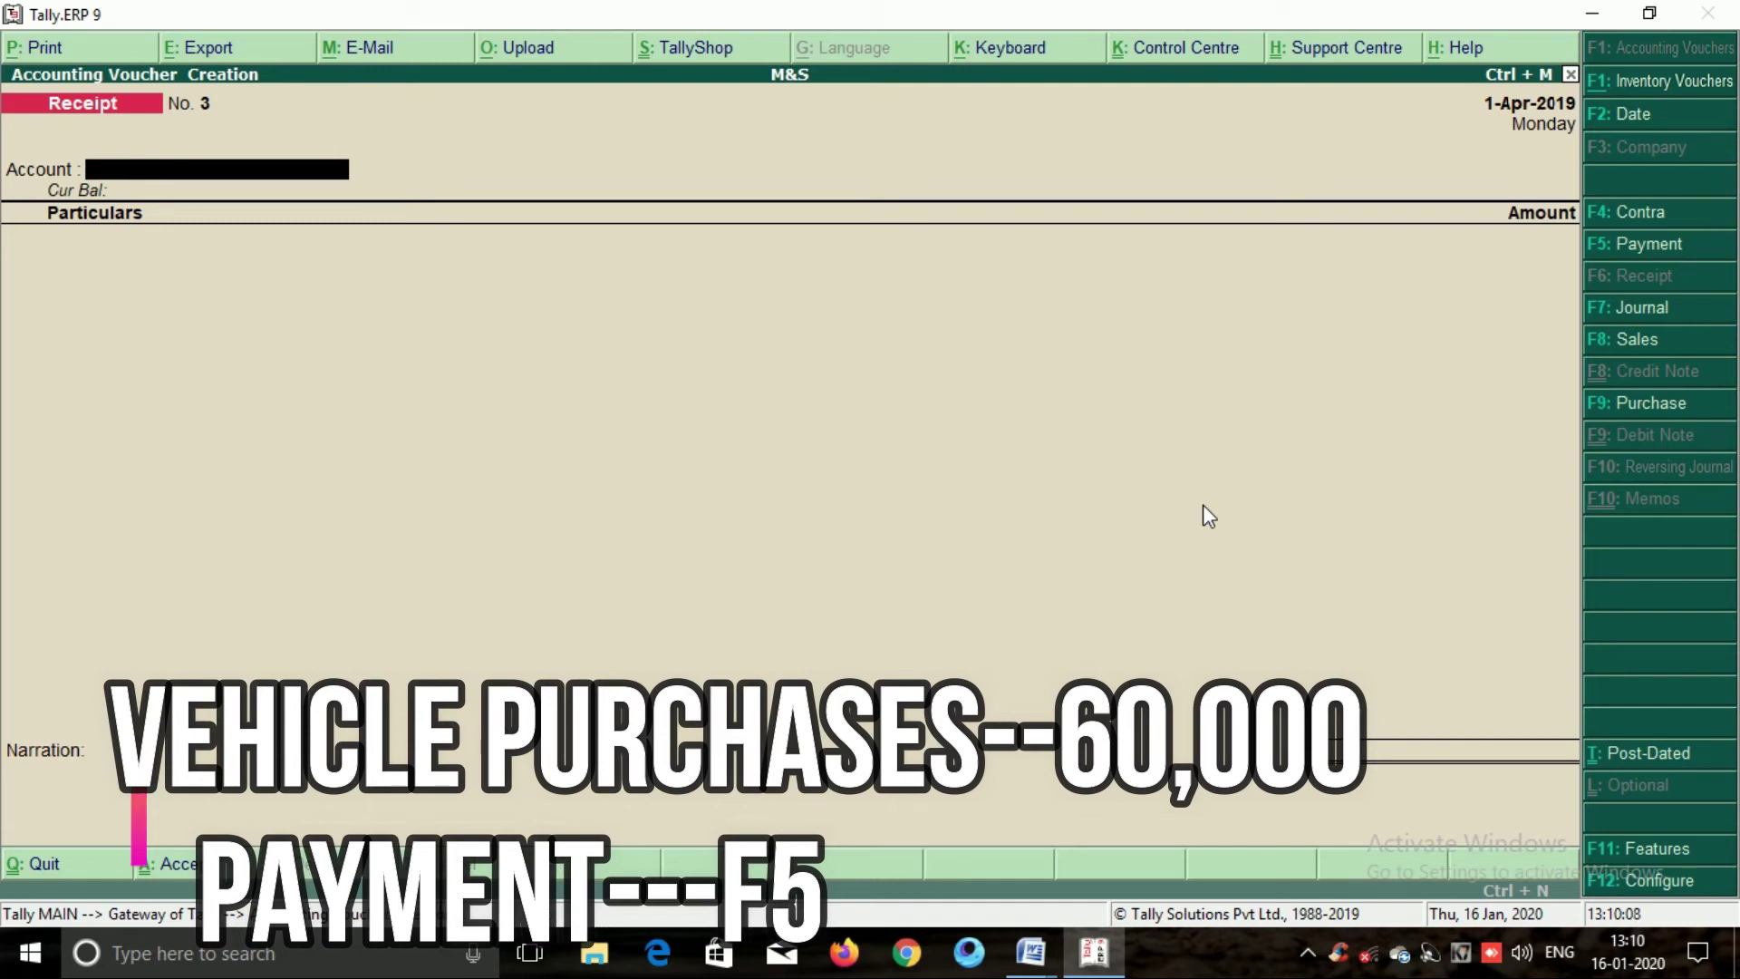
# Record a payment voucher with Cash as the account and 60,000 paid to the Vehicle ledger, leaving the narration blank.
pyautogui.press('F5')
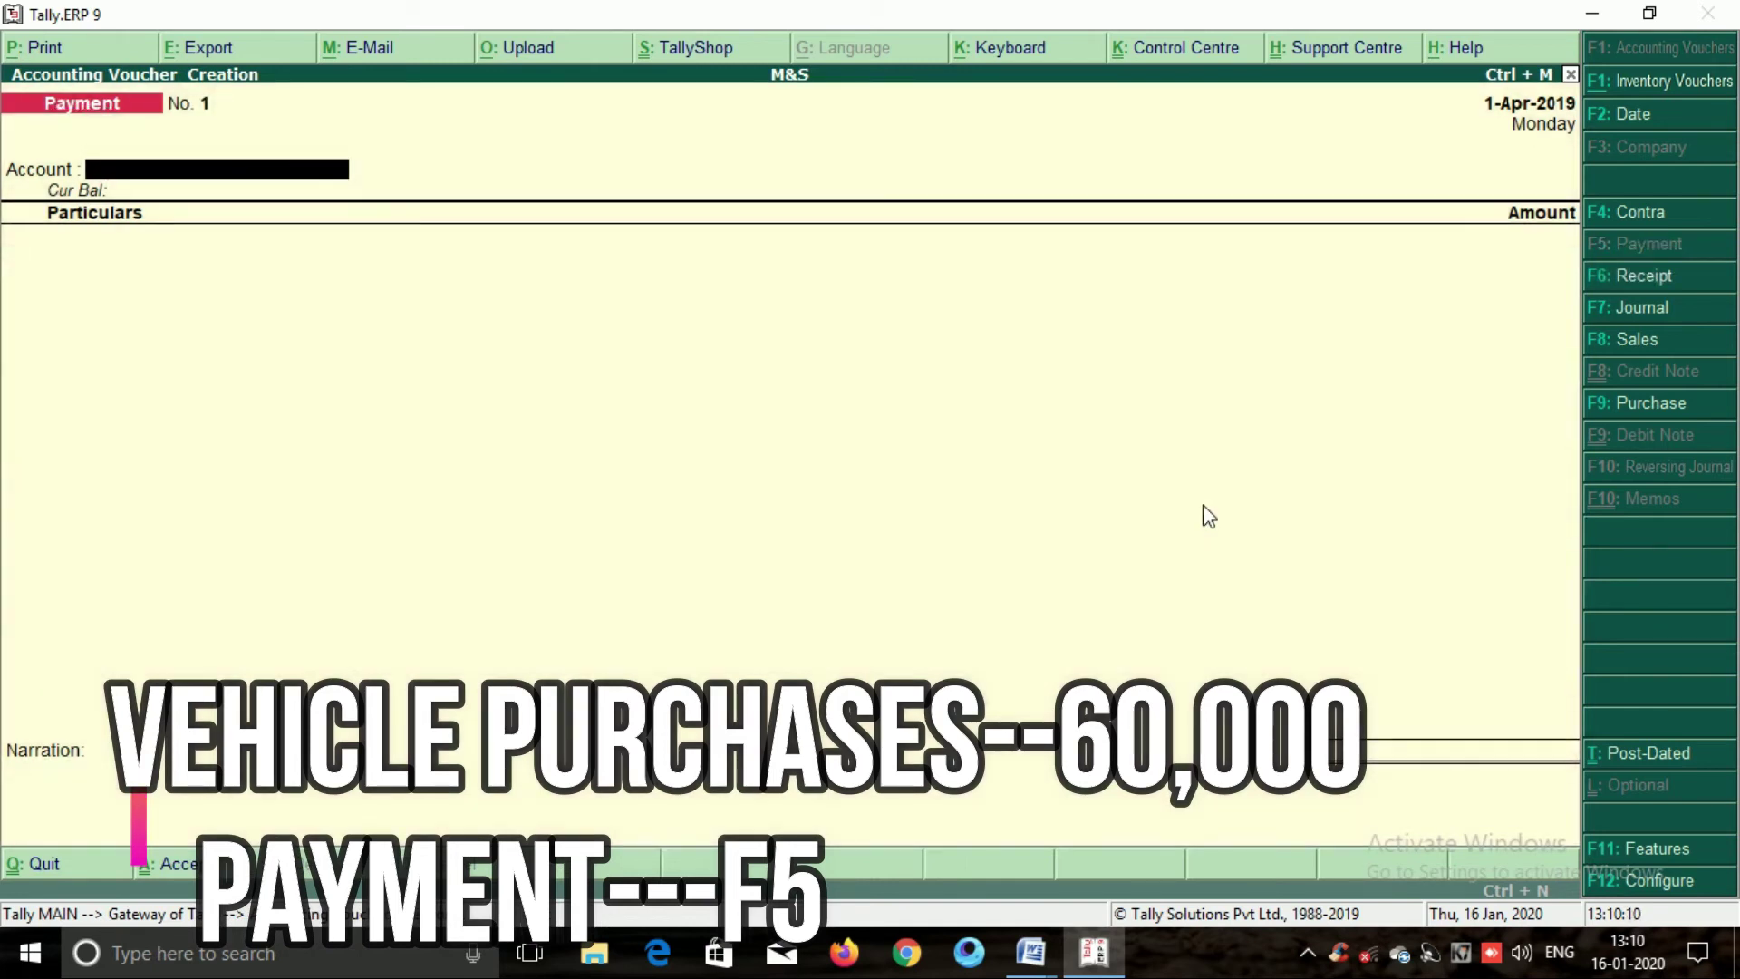
pyautogui.press('Return')
pyautogui.write('Ve')
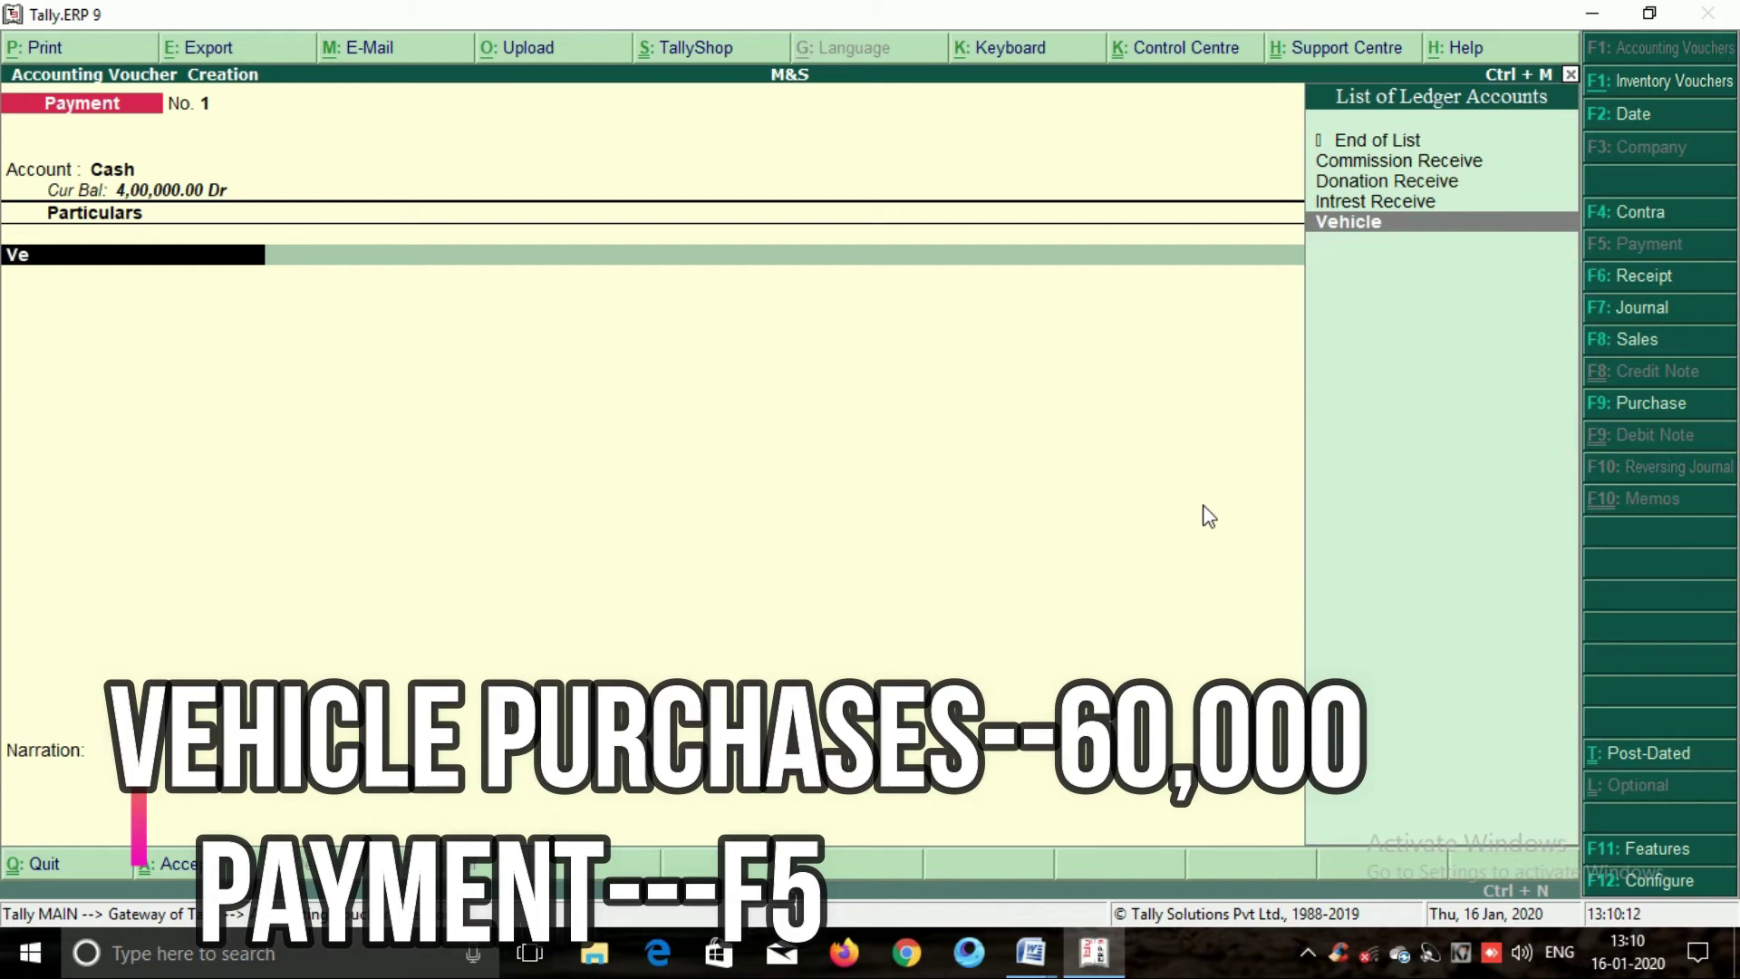
pyautogui.press('Return')
pyautogui.write('60000')
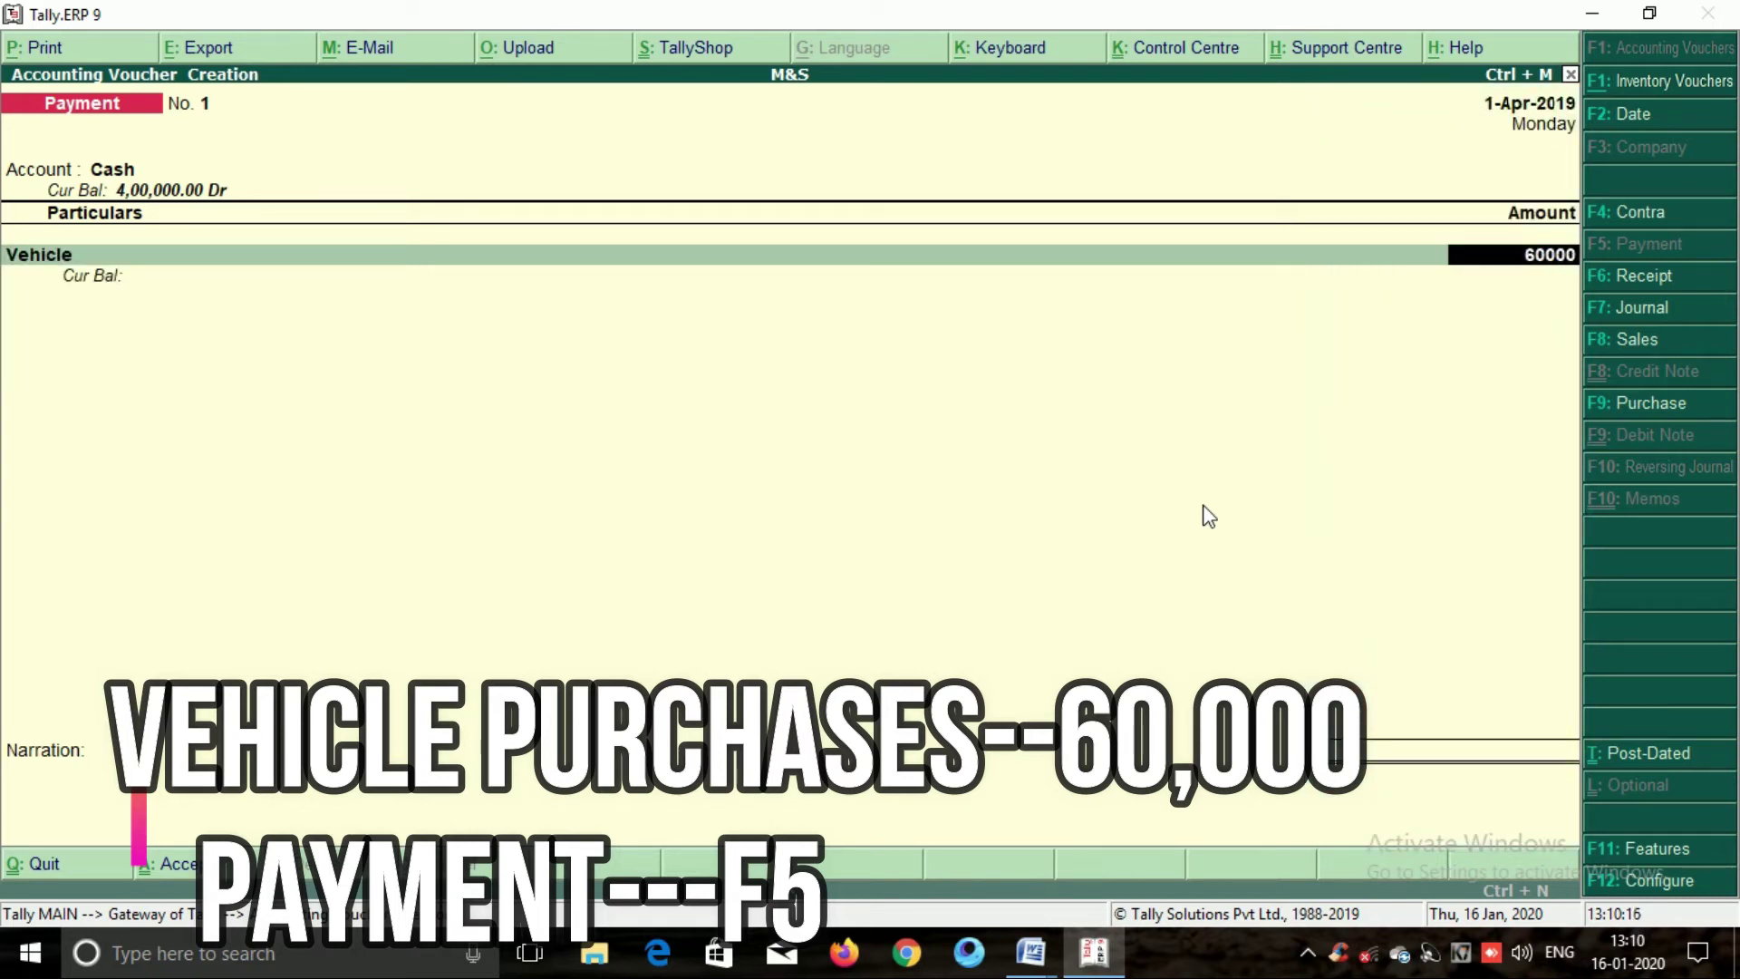
pyautogui.press('Return')
pyautogui.press('Return')
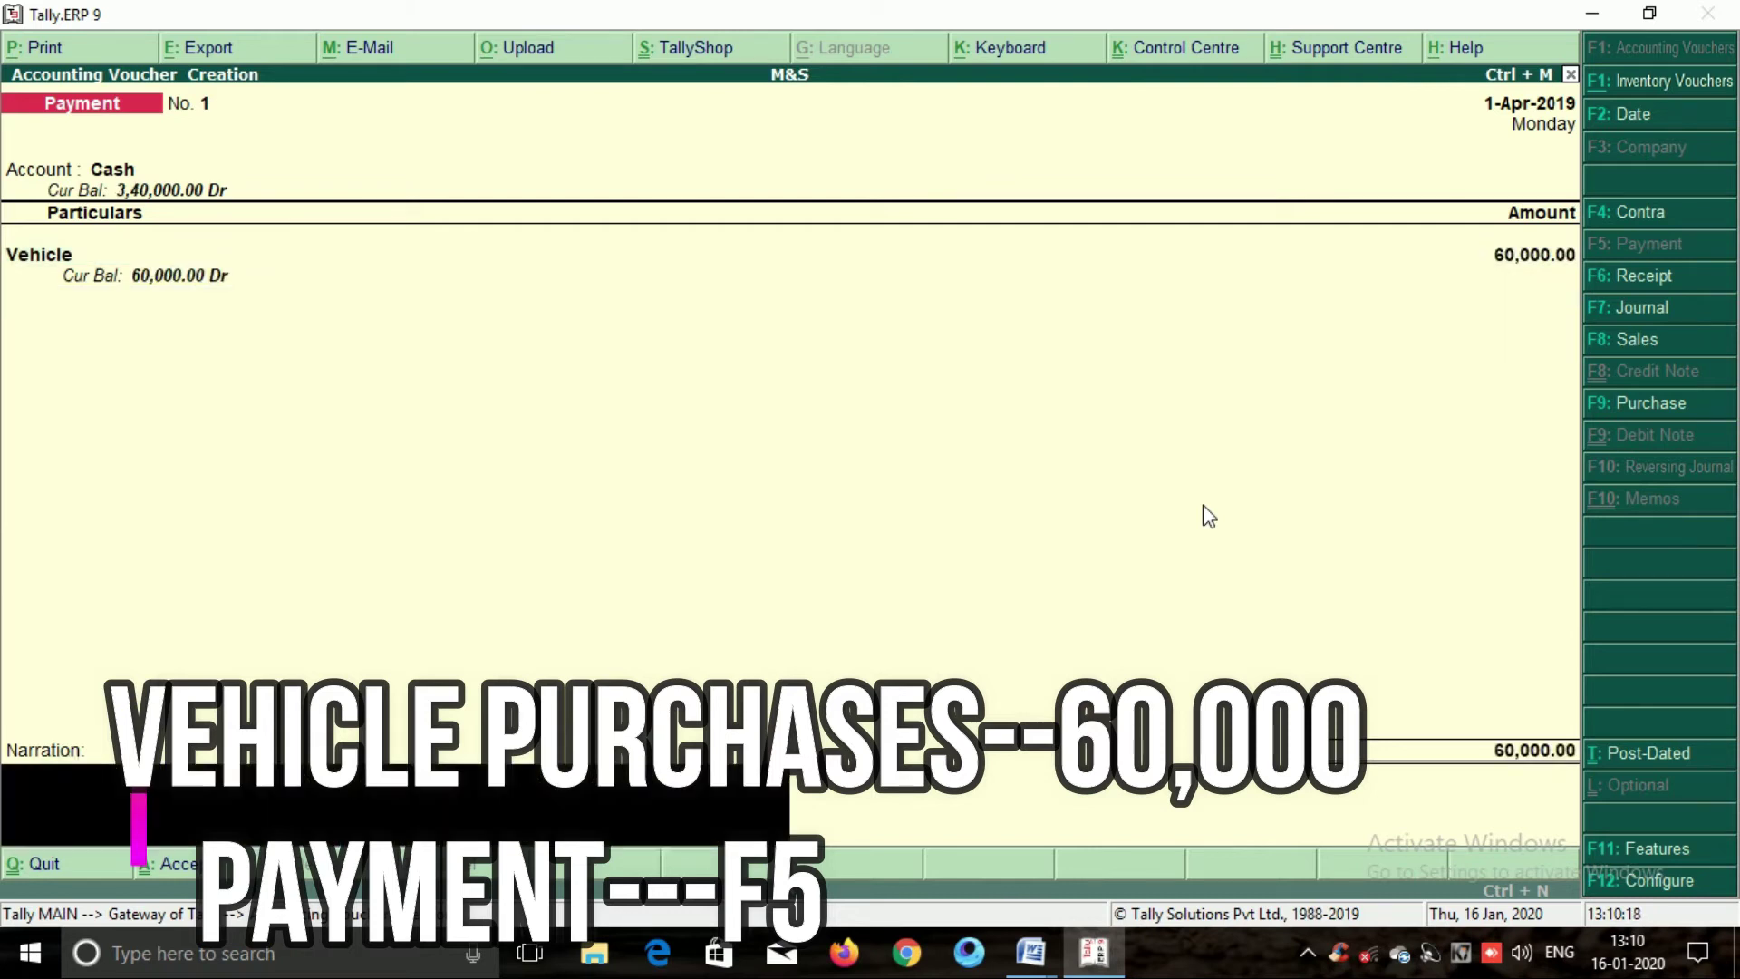
pyautogui.press('Return')
pyautogui.press('Return')
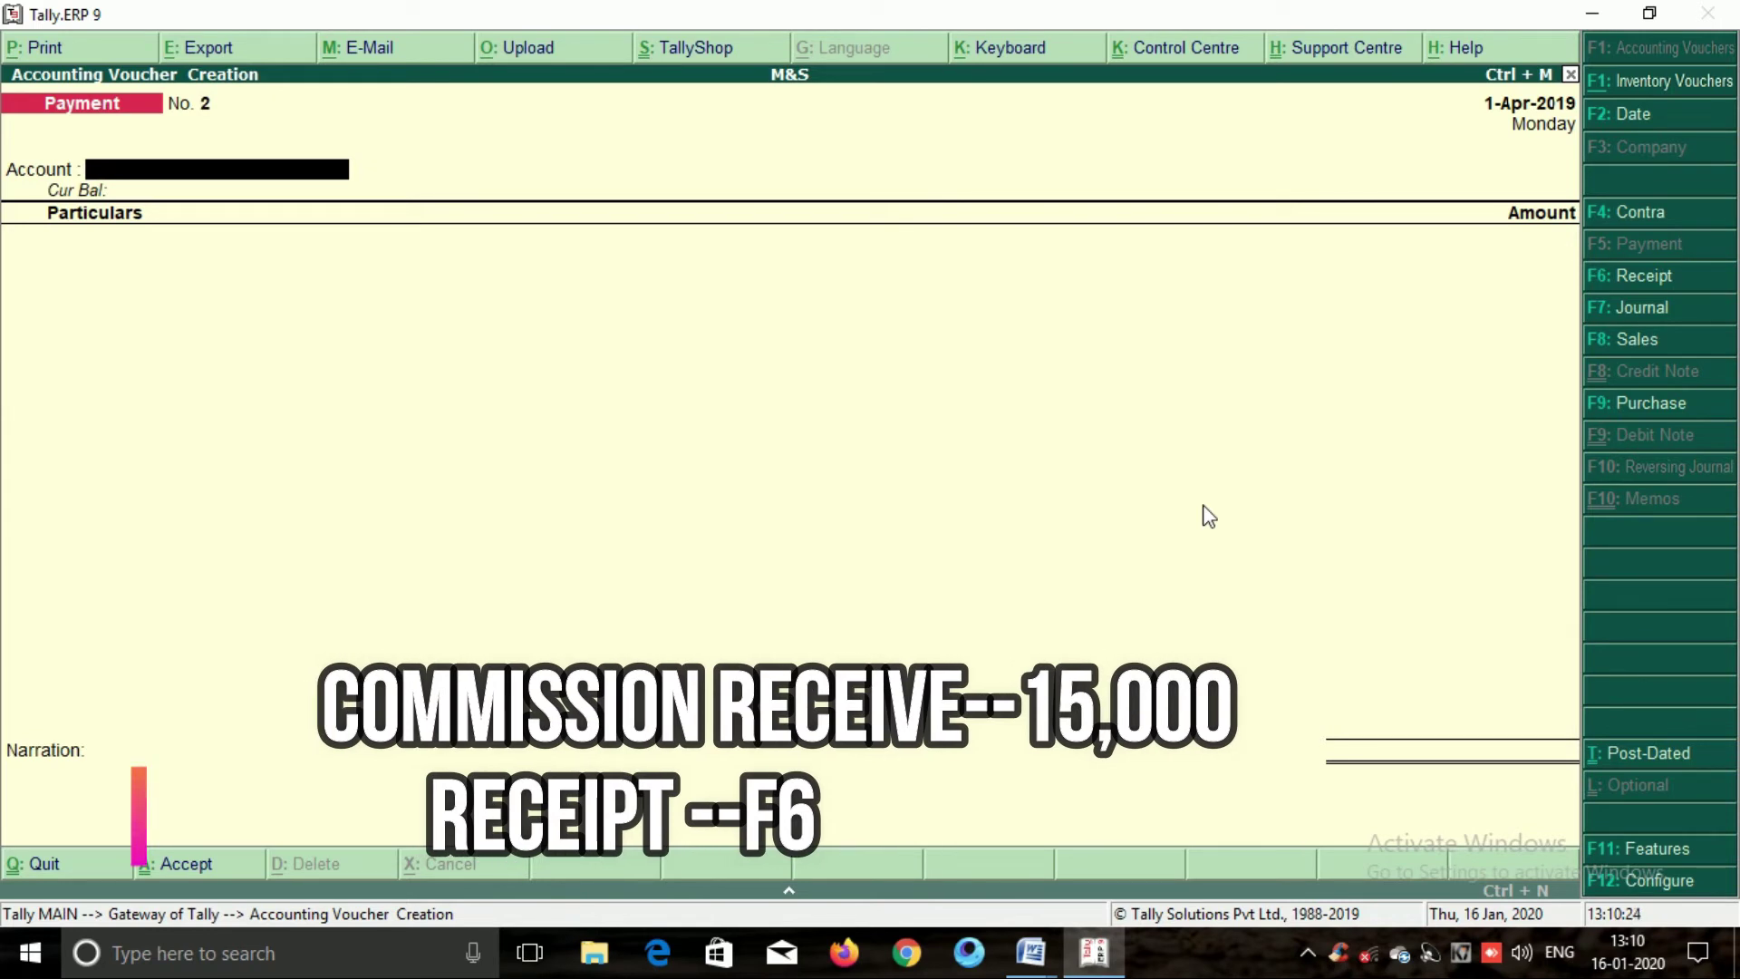
# Record a receipt voucher with Cash as the account and 15,000 from the Commission Receive ledger, leaving the narration blank.
pyautogui.press('F6')
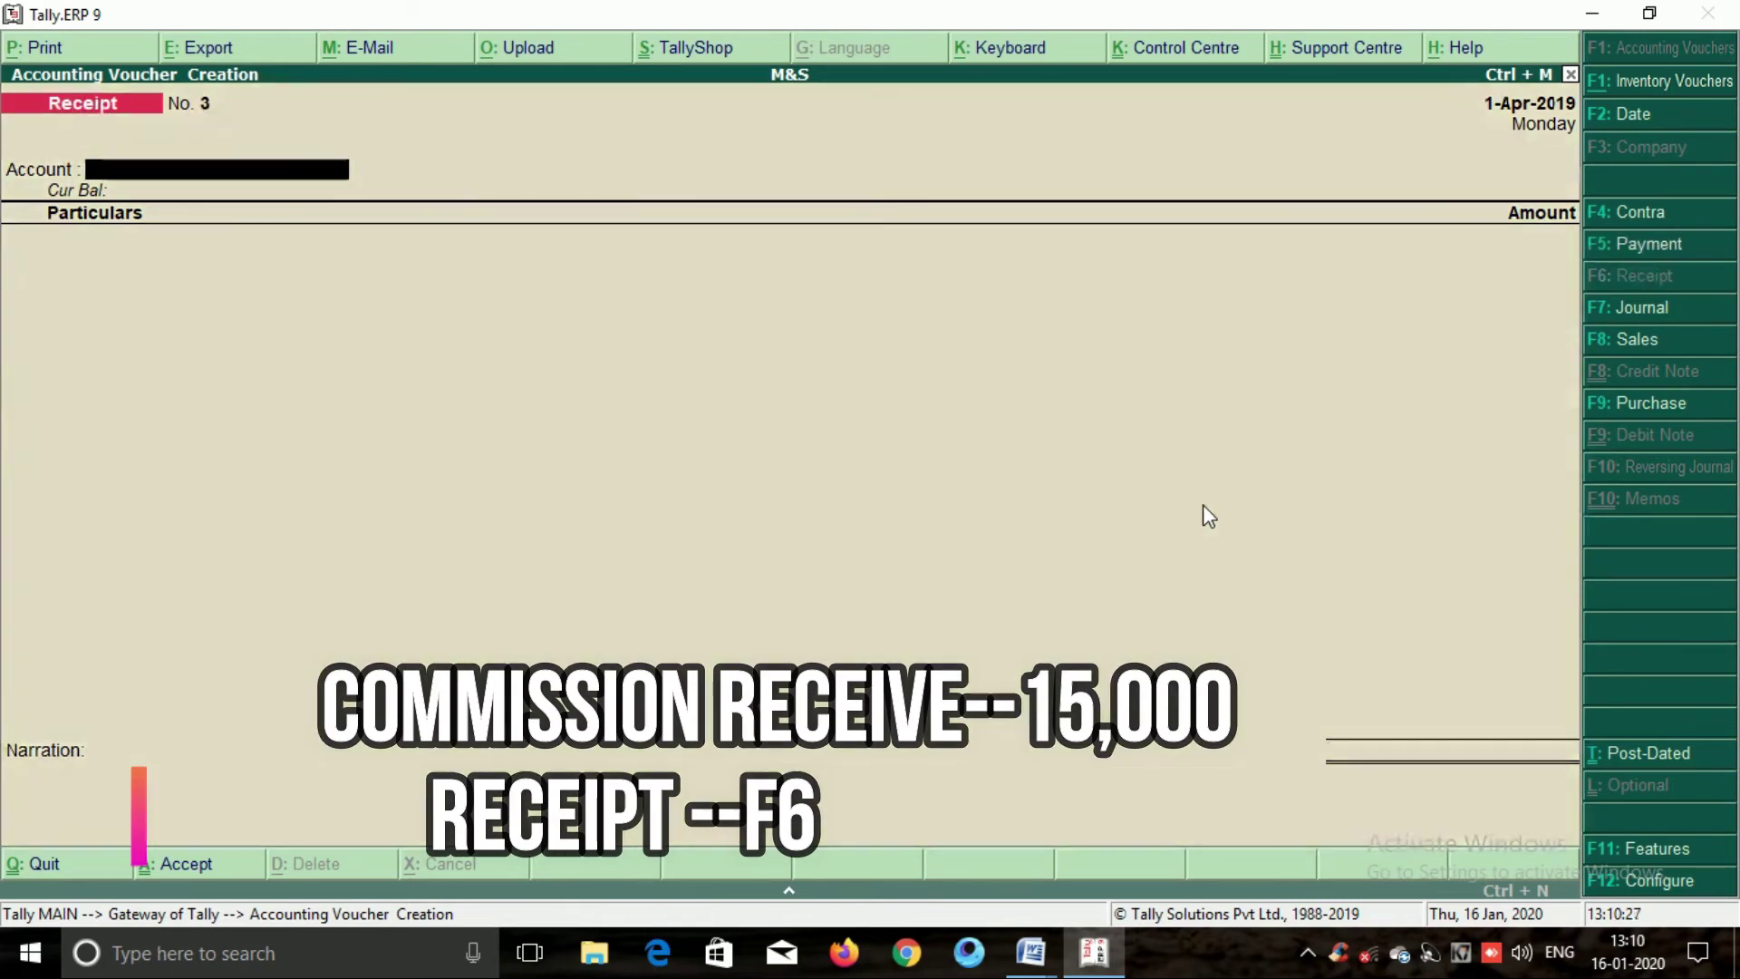
pyautogui.press('Return')
pyautogui.write('Co')
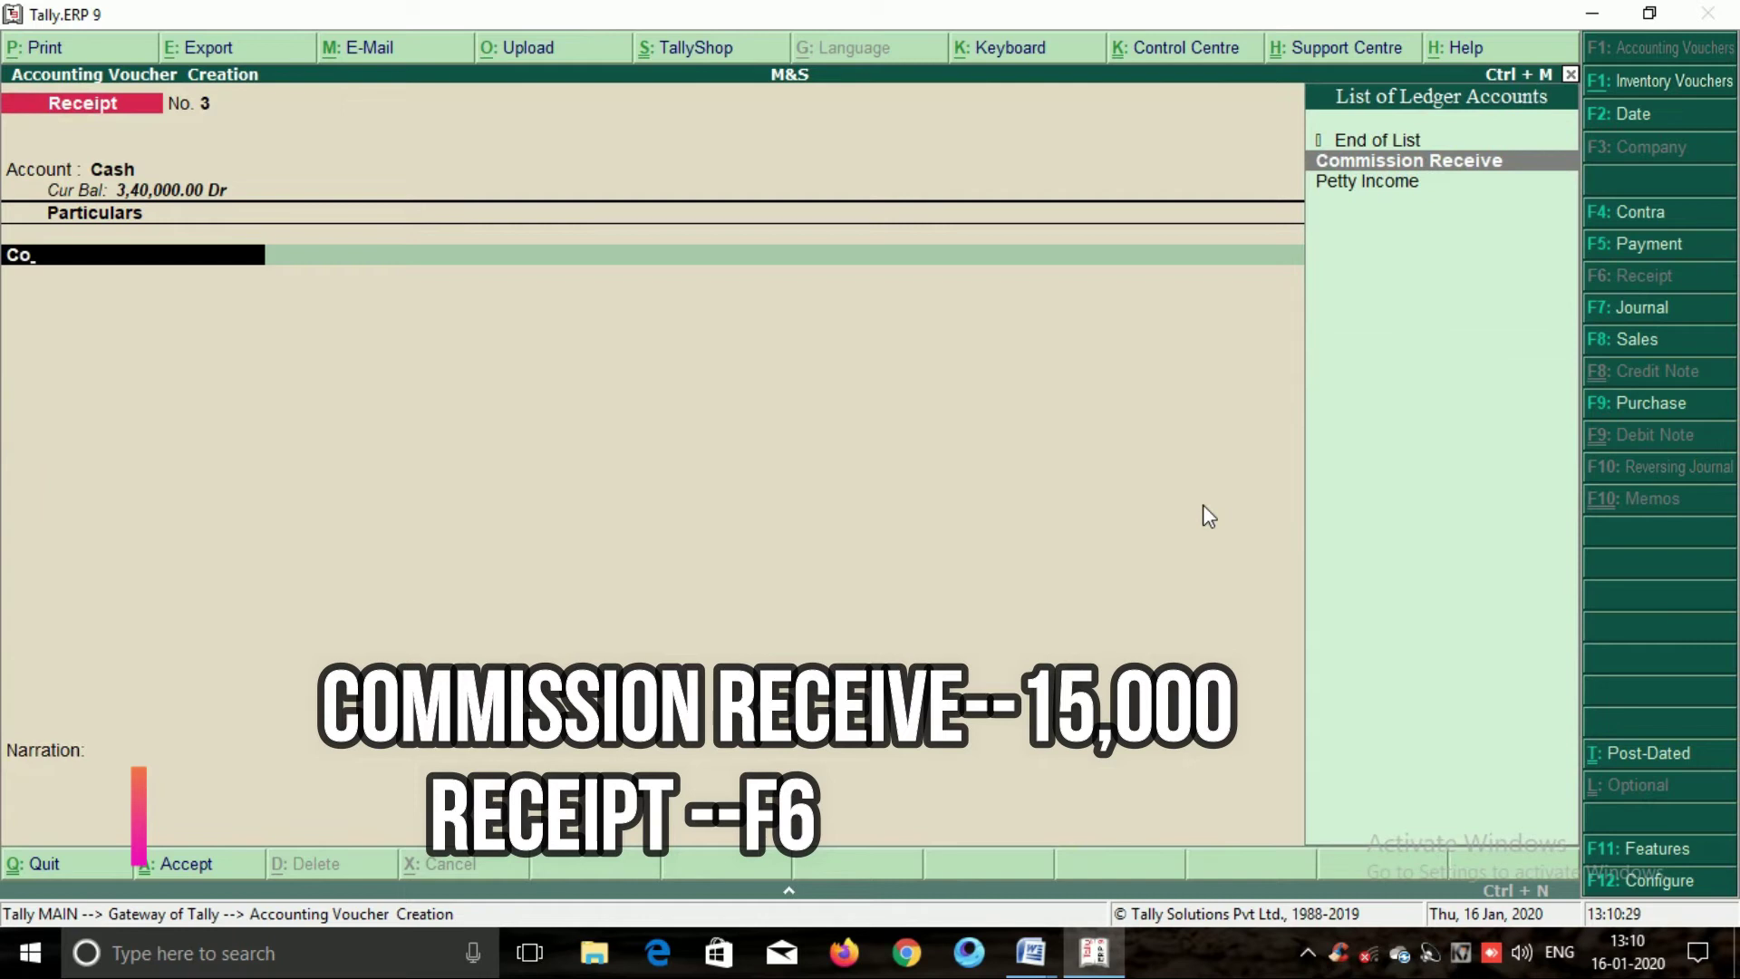
pyautogui.press('Return')
pyautogui.write('15000')
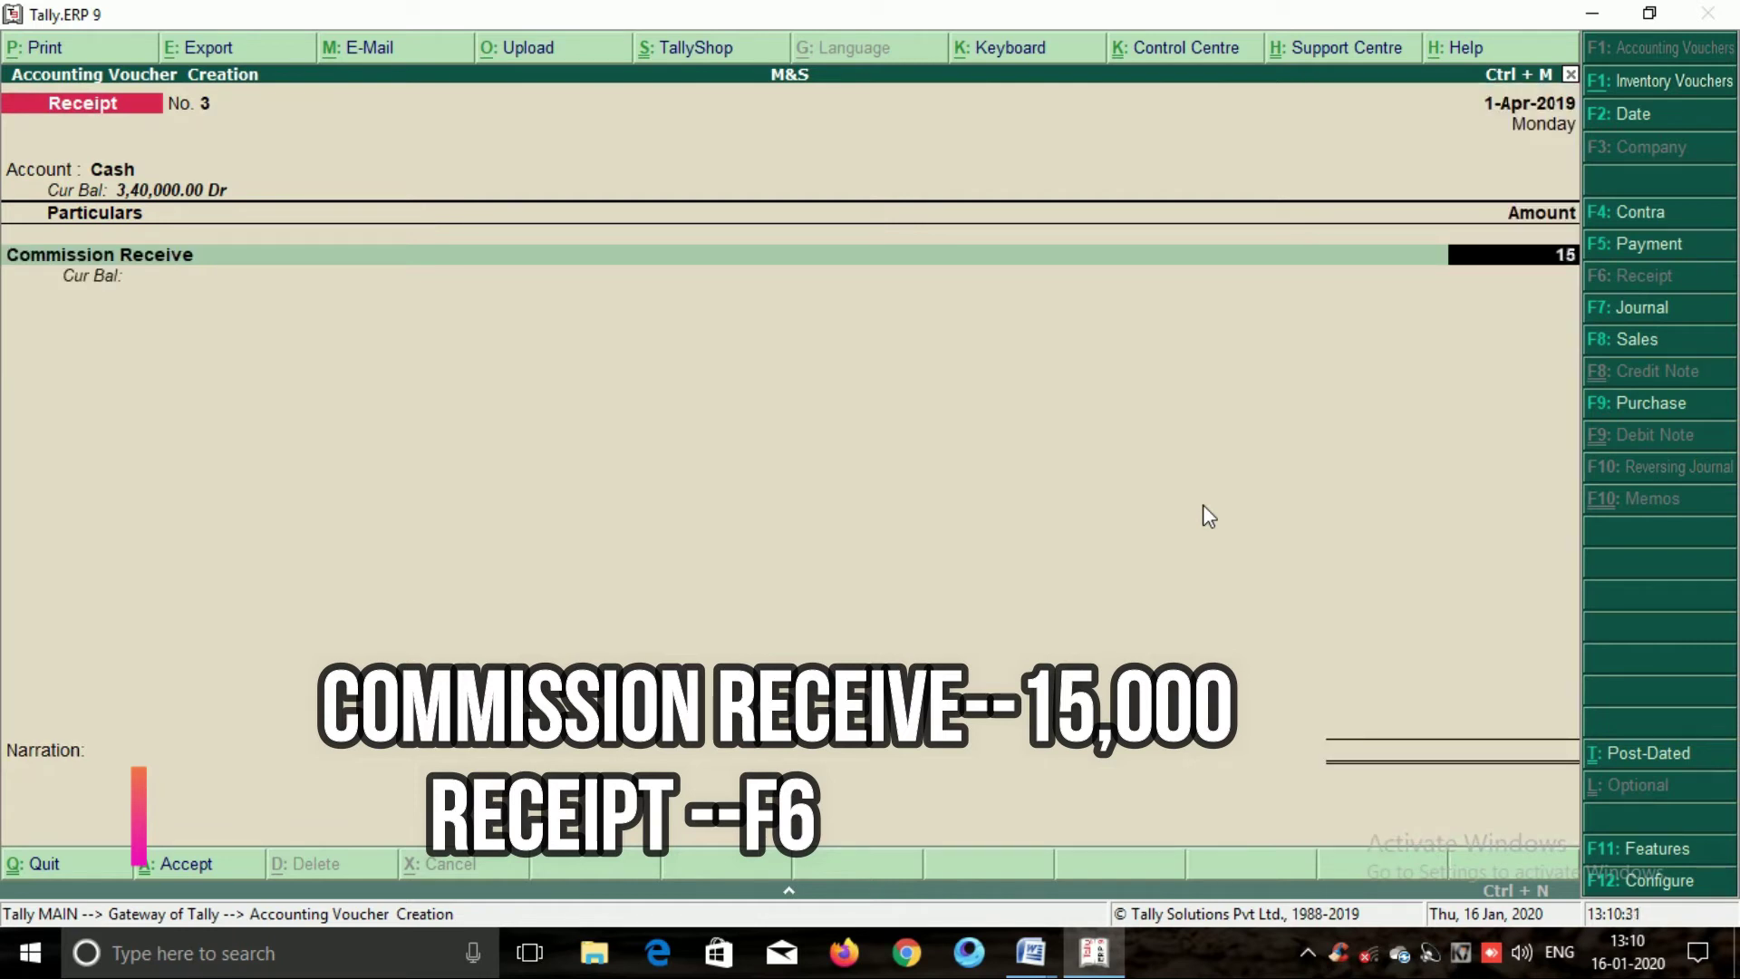
pyautogui.press('Return')
pyautogui.press('Return')
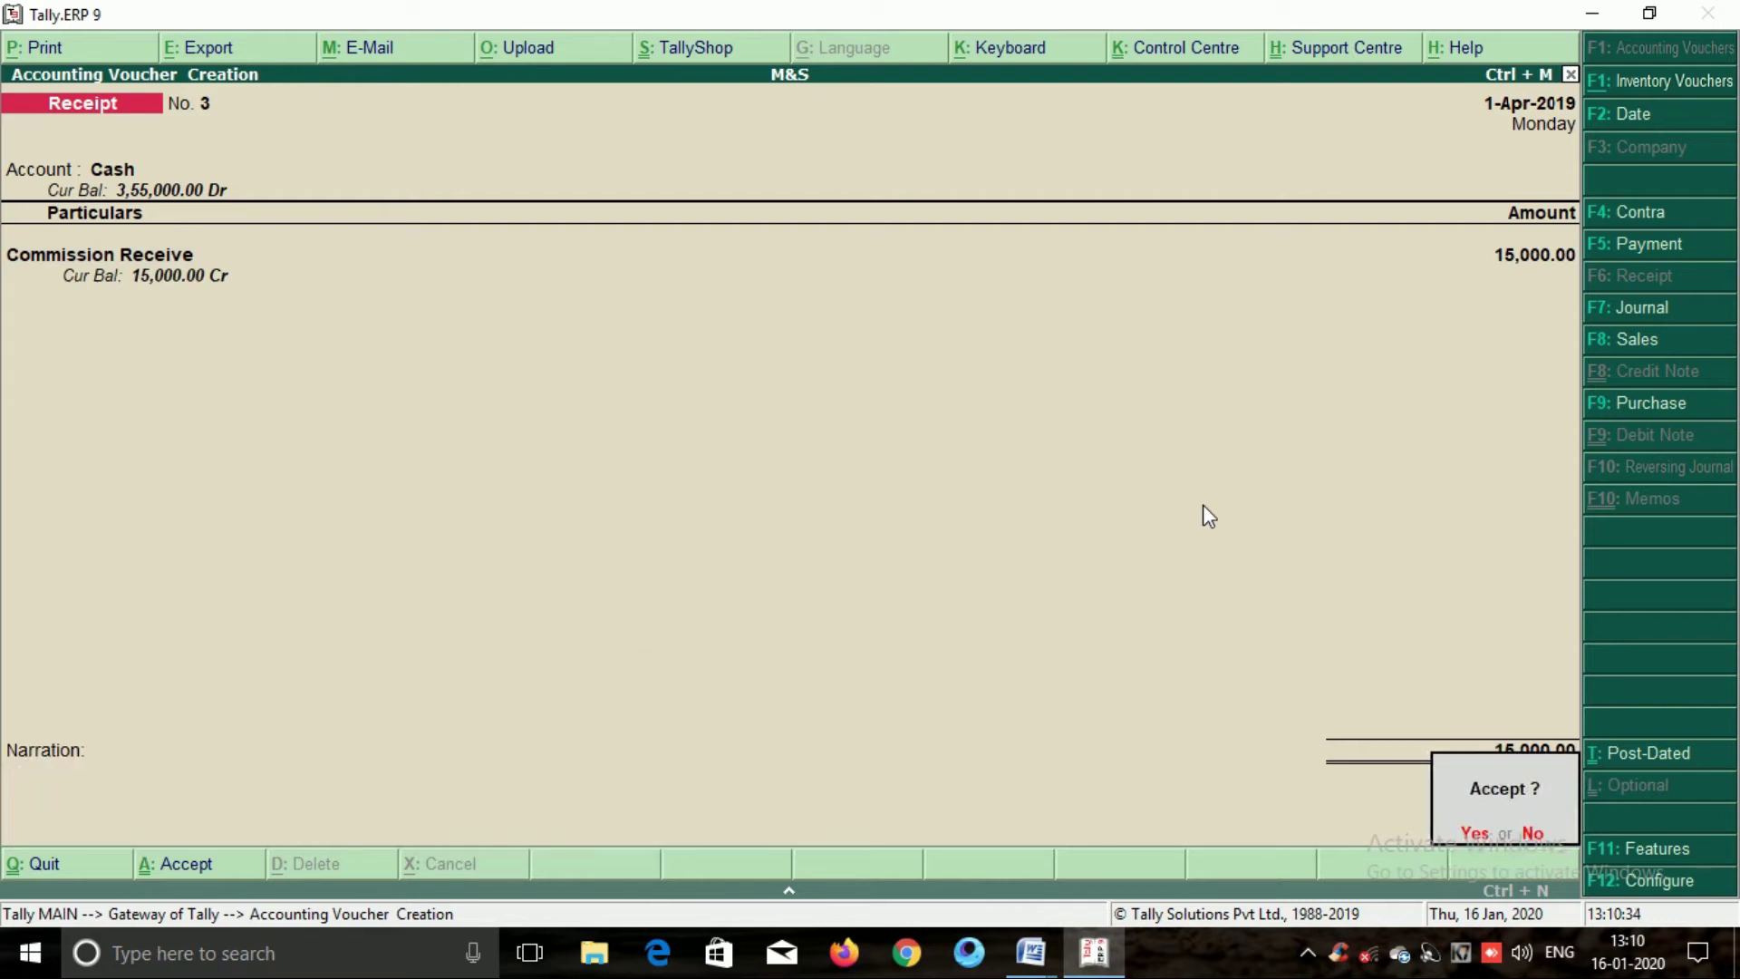
pyautogui.press('Return')
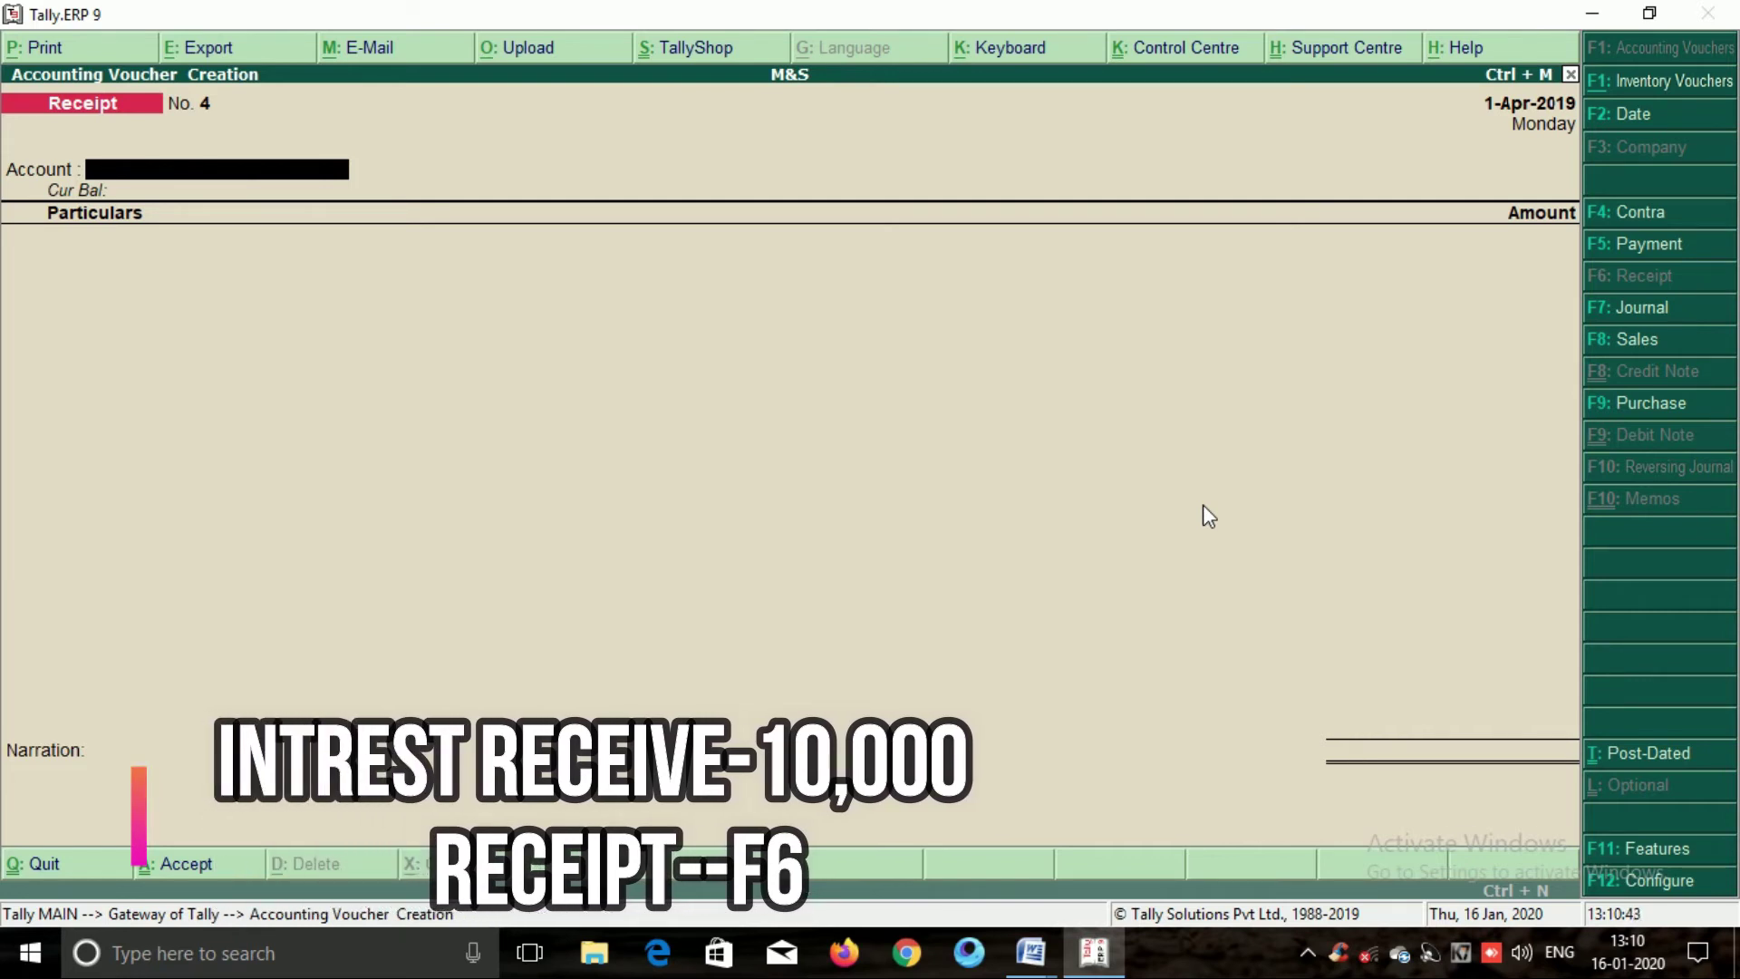
# Record a receipt voucher with Cash as the account and 10,000 from the Intrest Receive ledger, leaving the narration blank.
pyautogui.write('ca')
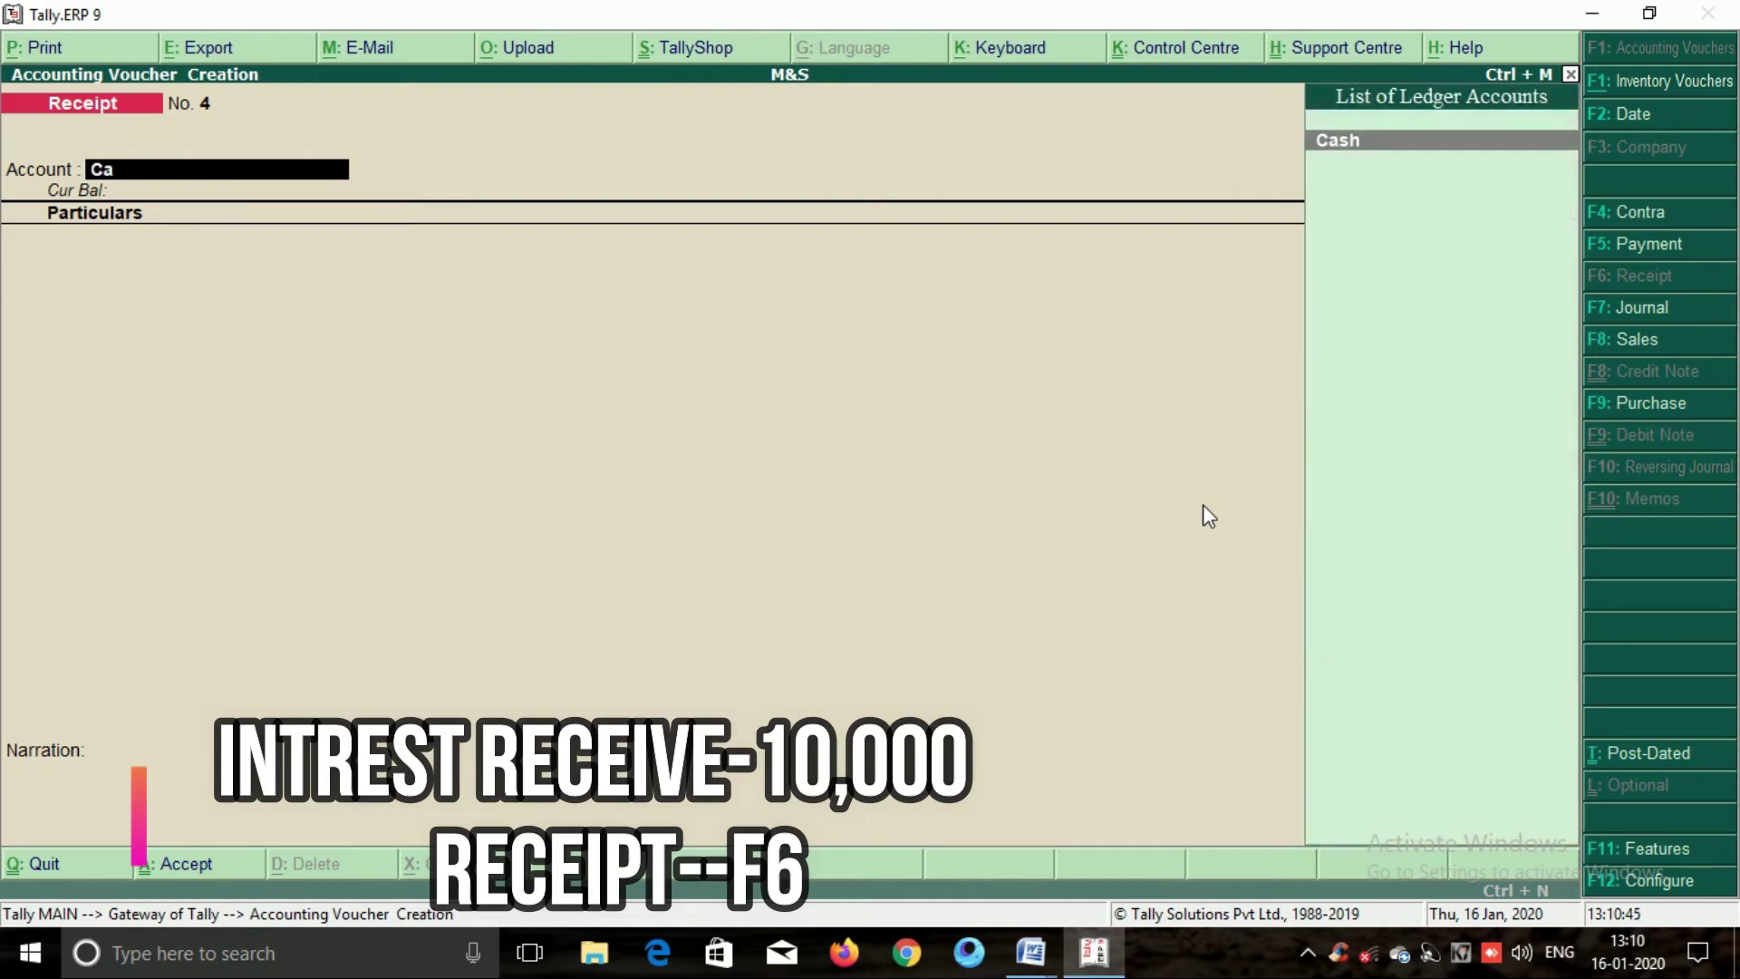
pyautogui.press('Return')
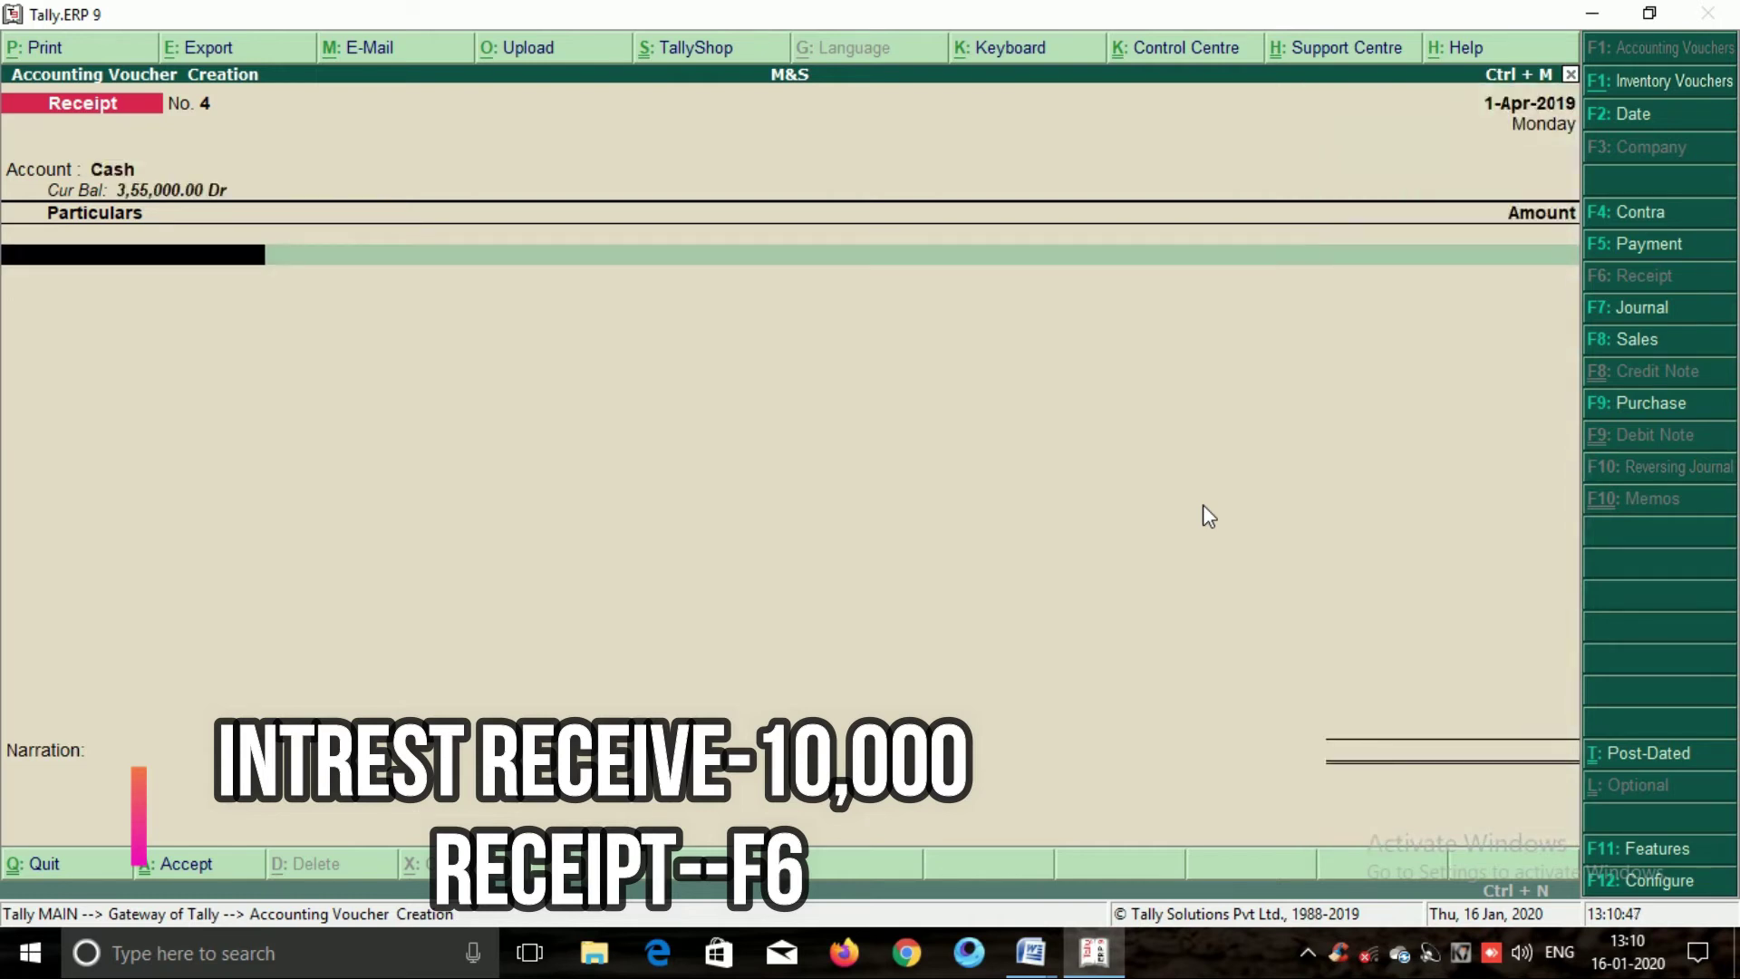
pyautogui.write('In')
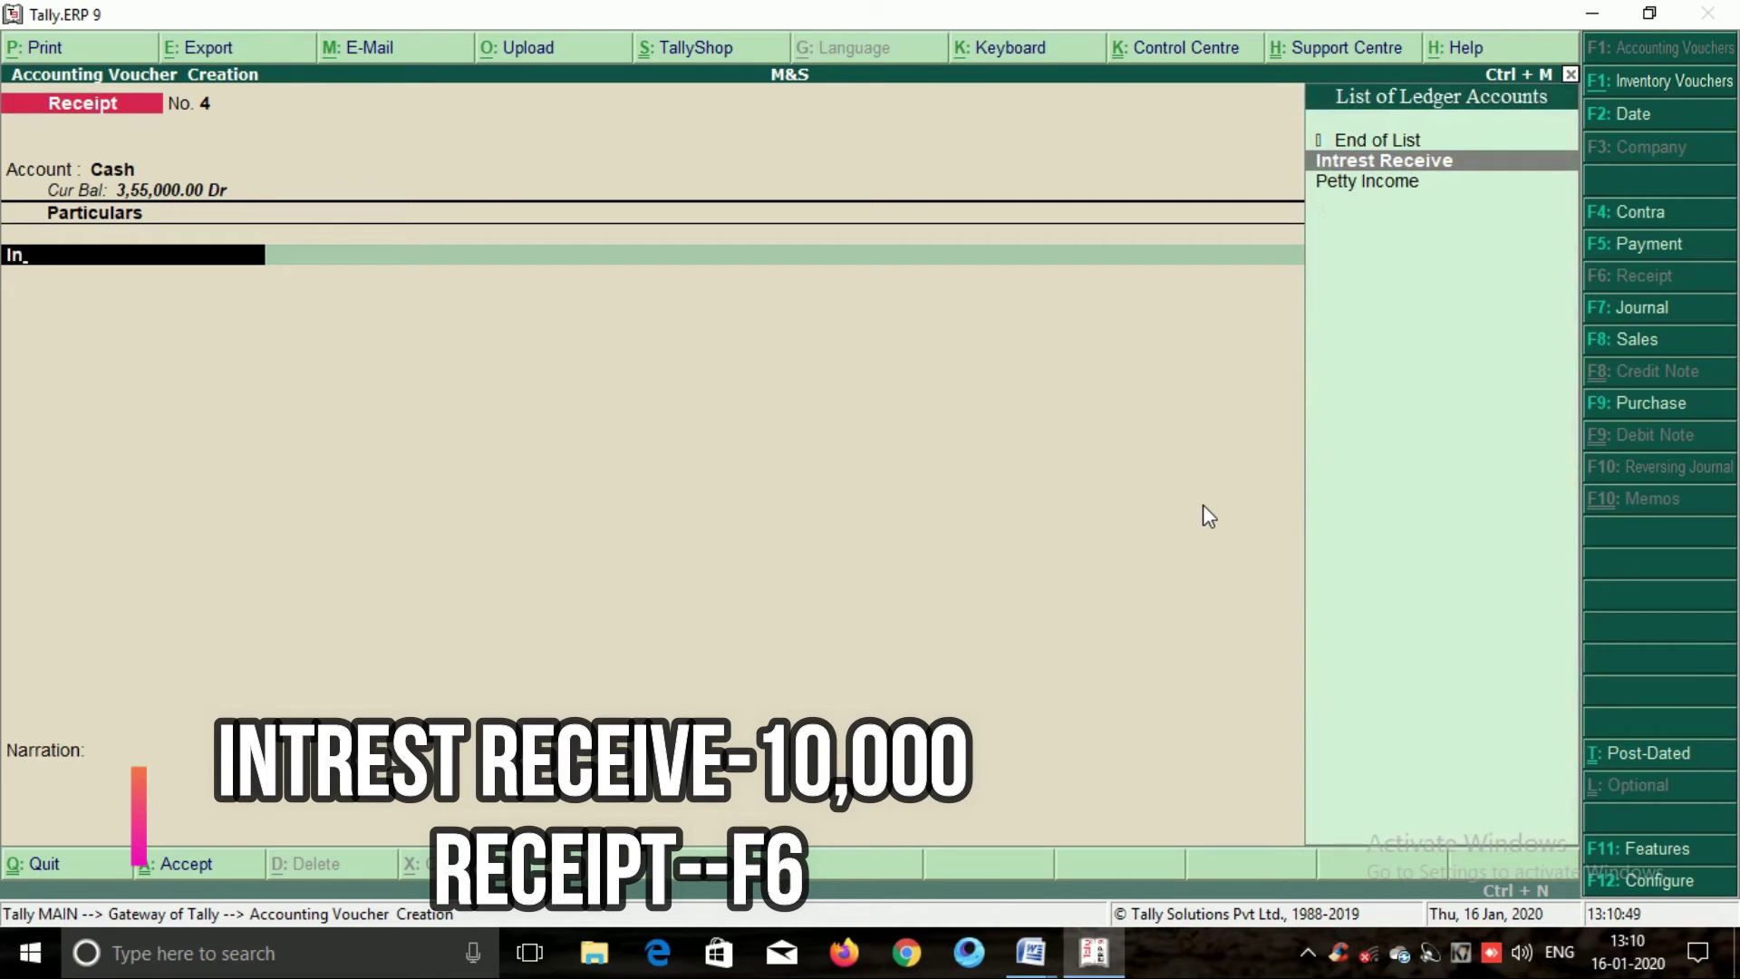
pyautogui.press('Return')
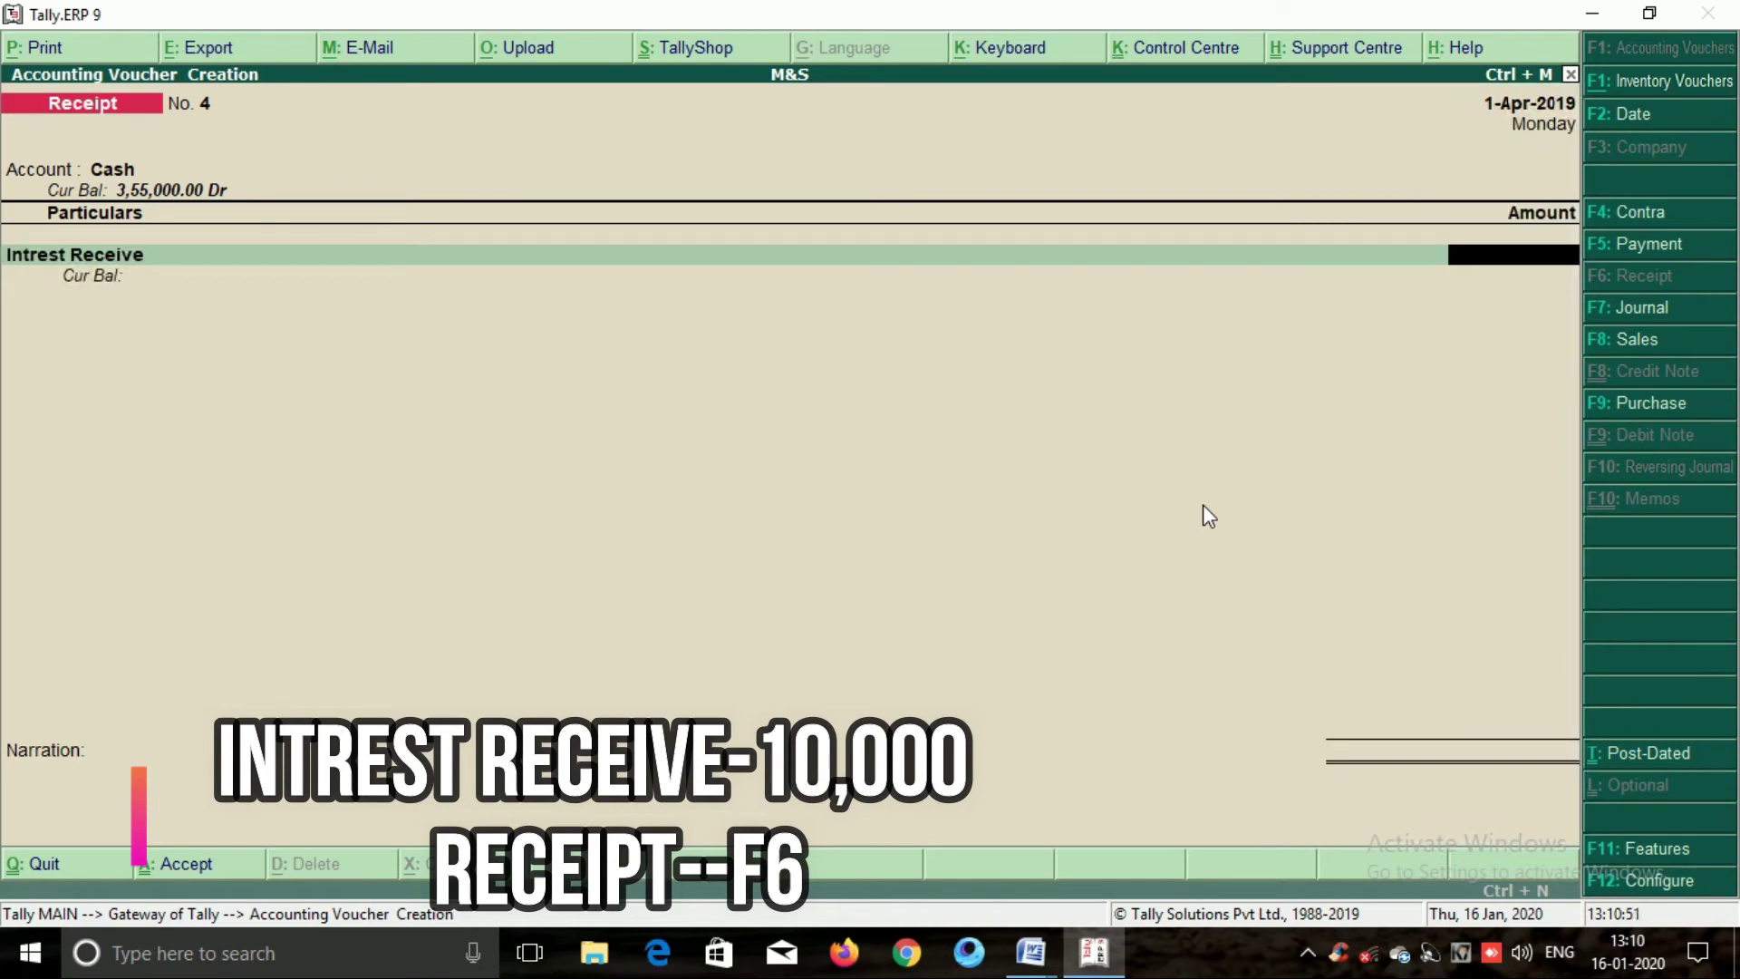
pyautogui.write('10000')
pyautogui.press('Return')
pyautogui.press('Return')
pyautogui.press('Return')
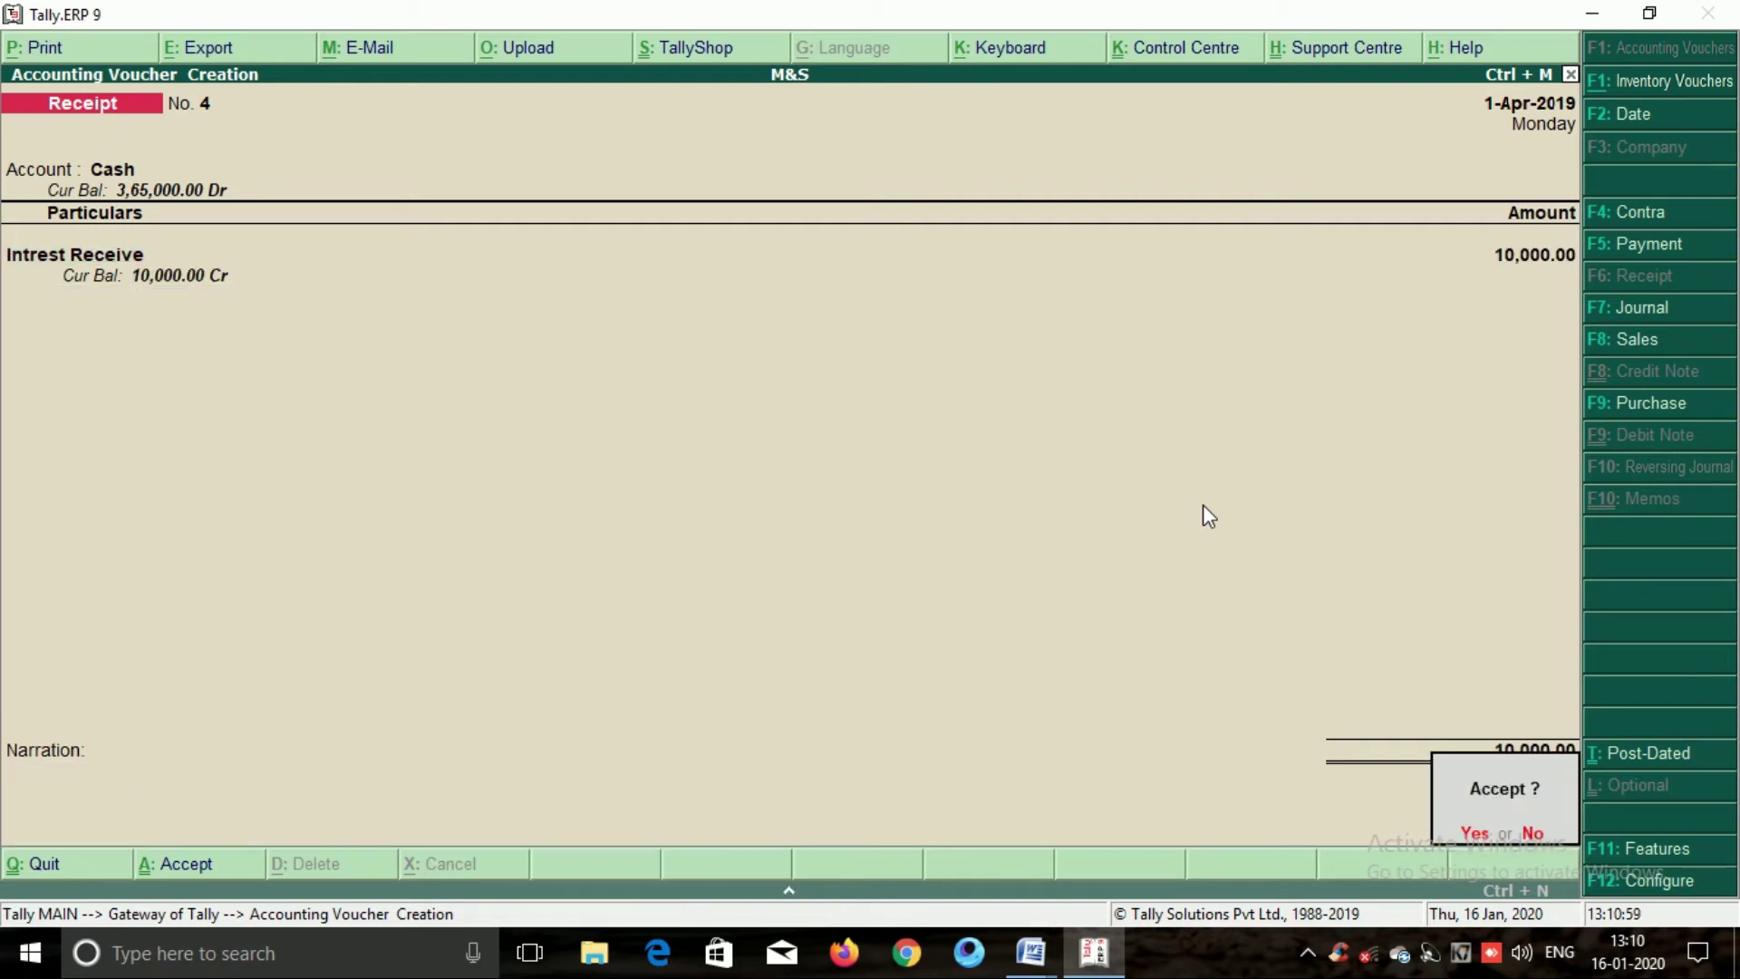
pyautogui.press('Return')
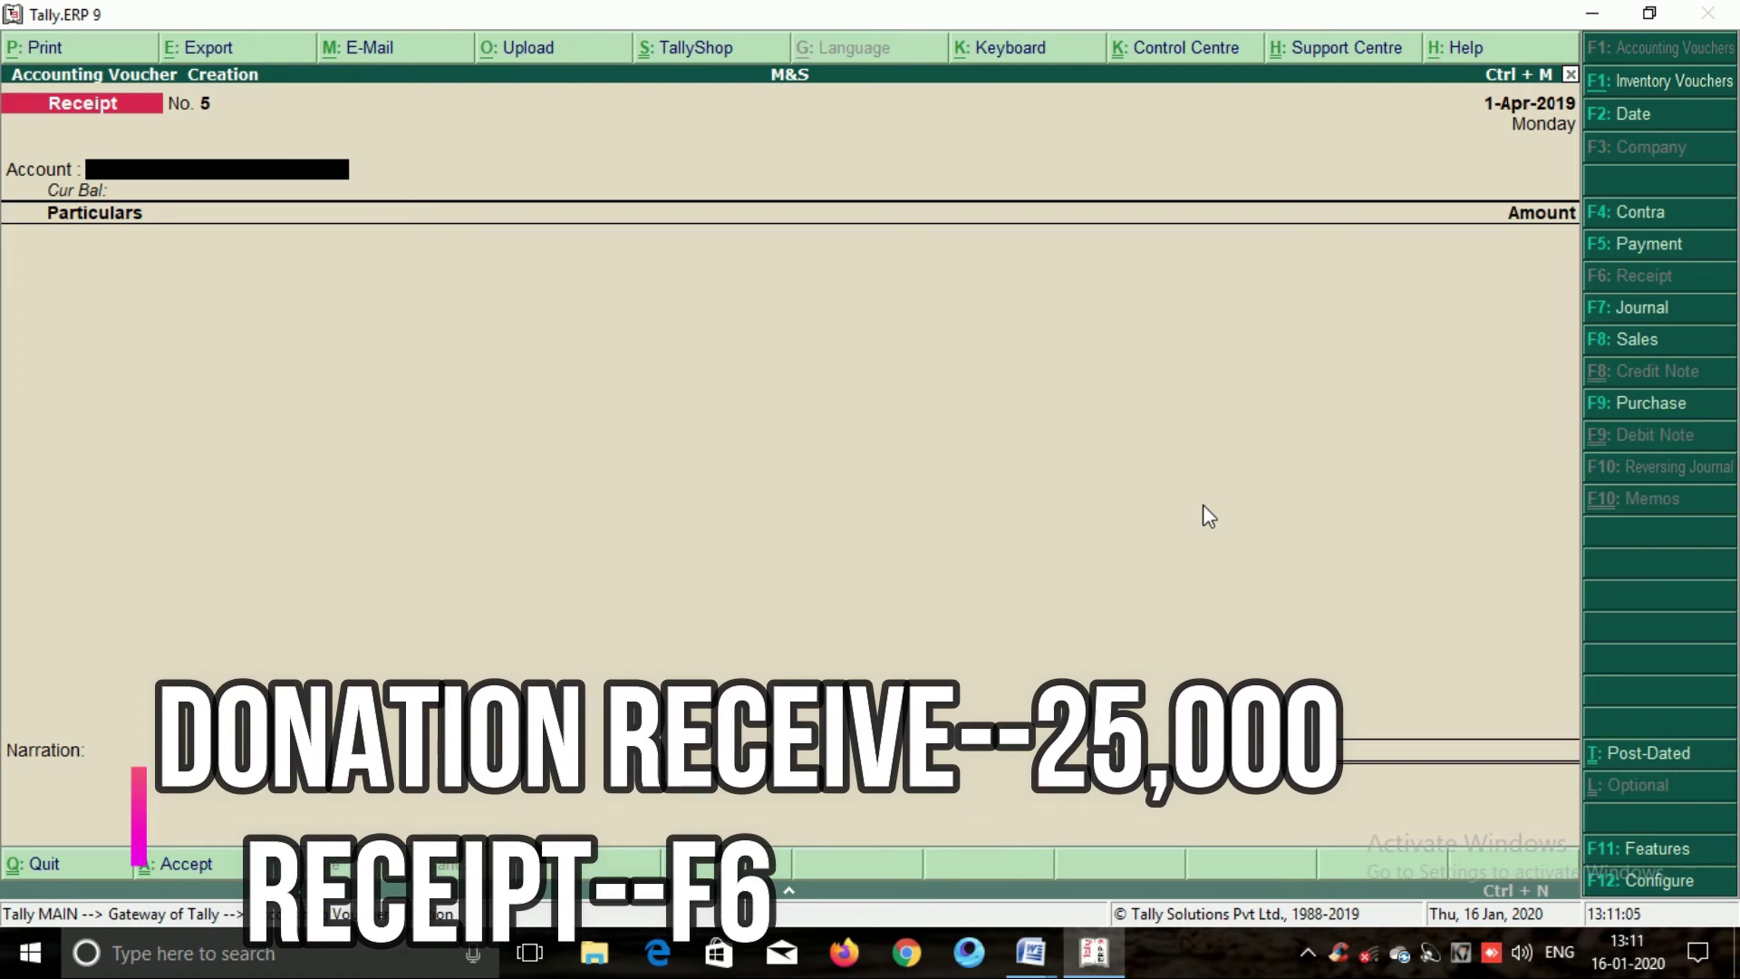
# Record a receipt voucher with Cash as the account and 25,000 from the Donation Receive ledger, leaving the narration blank.
pyautogui.write('Ca')
pyautogui.press('Return')
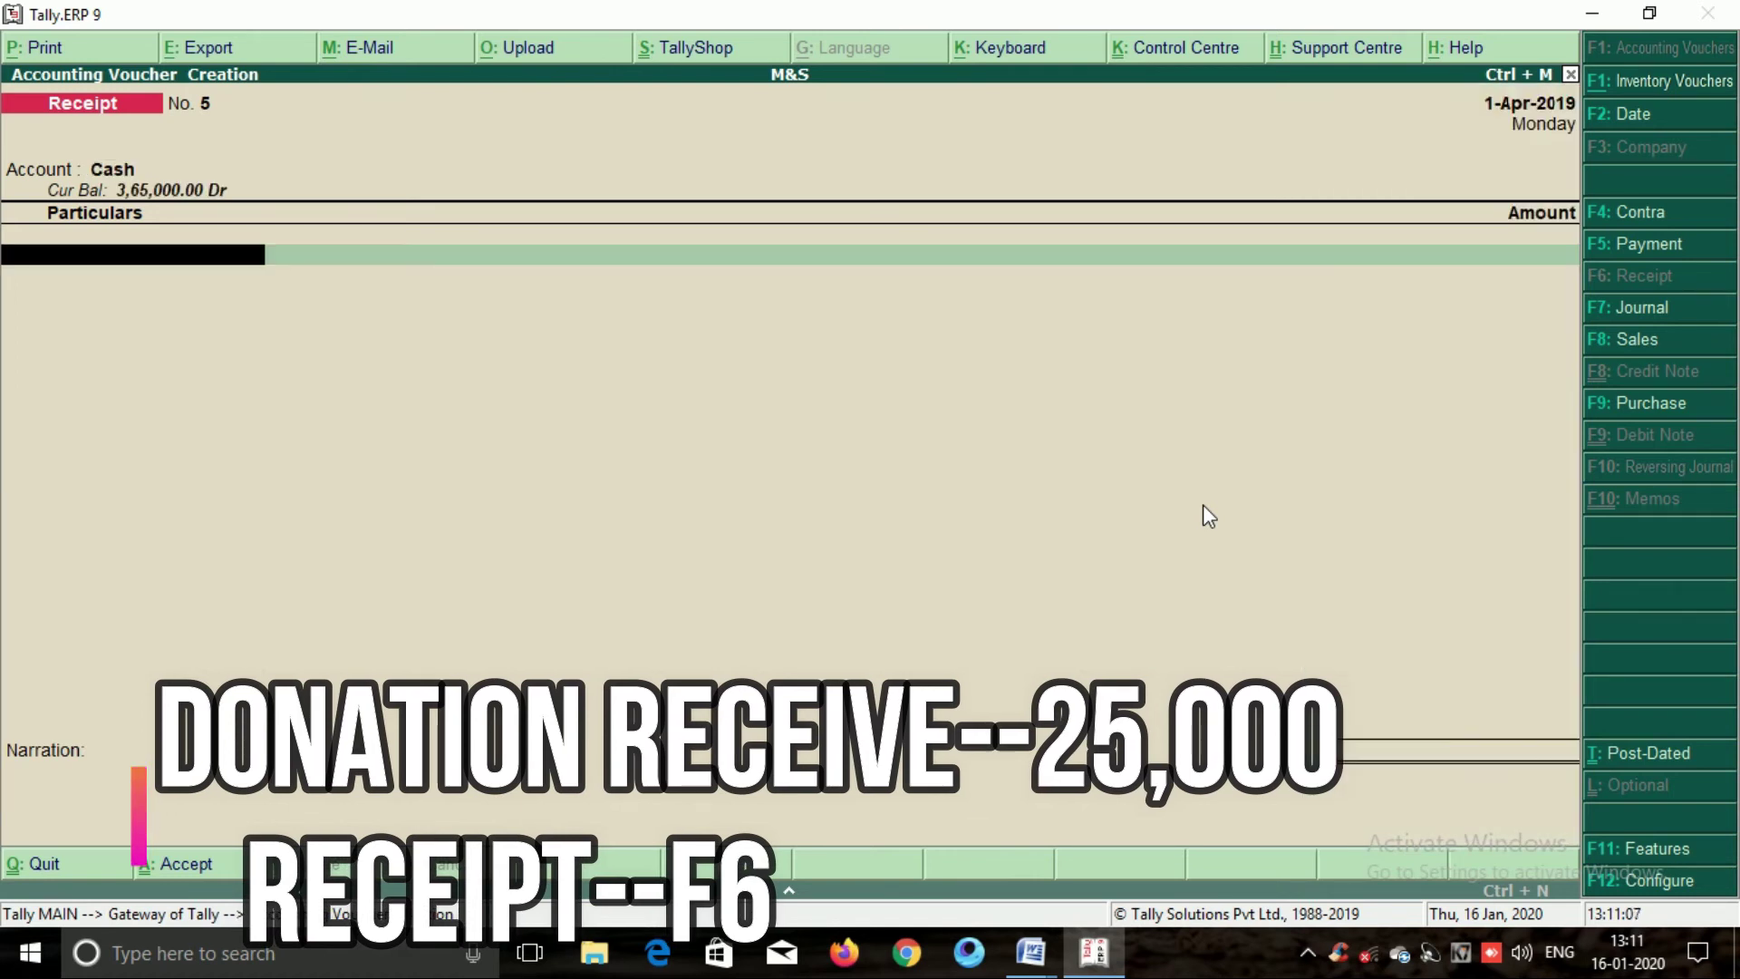
pyautogui.write('Don')
pyautogui.press('Return')
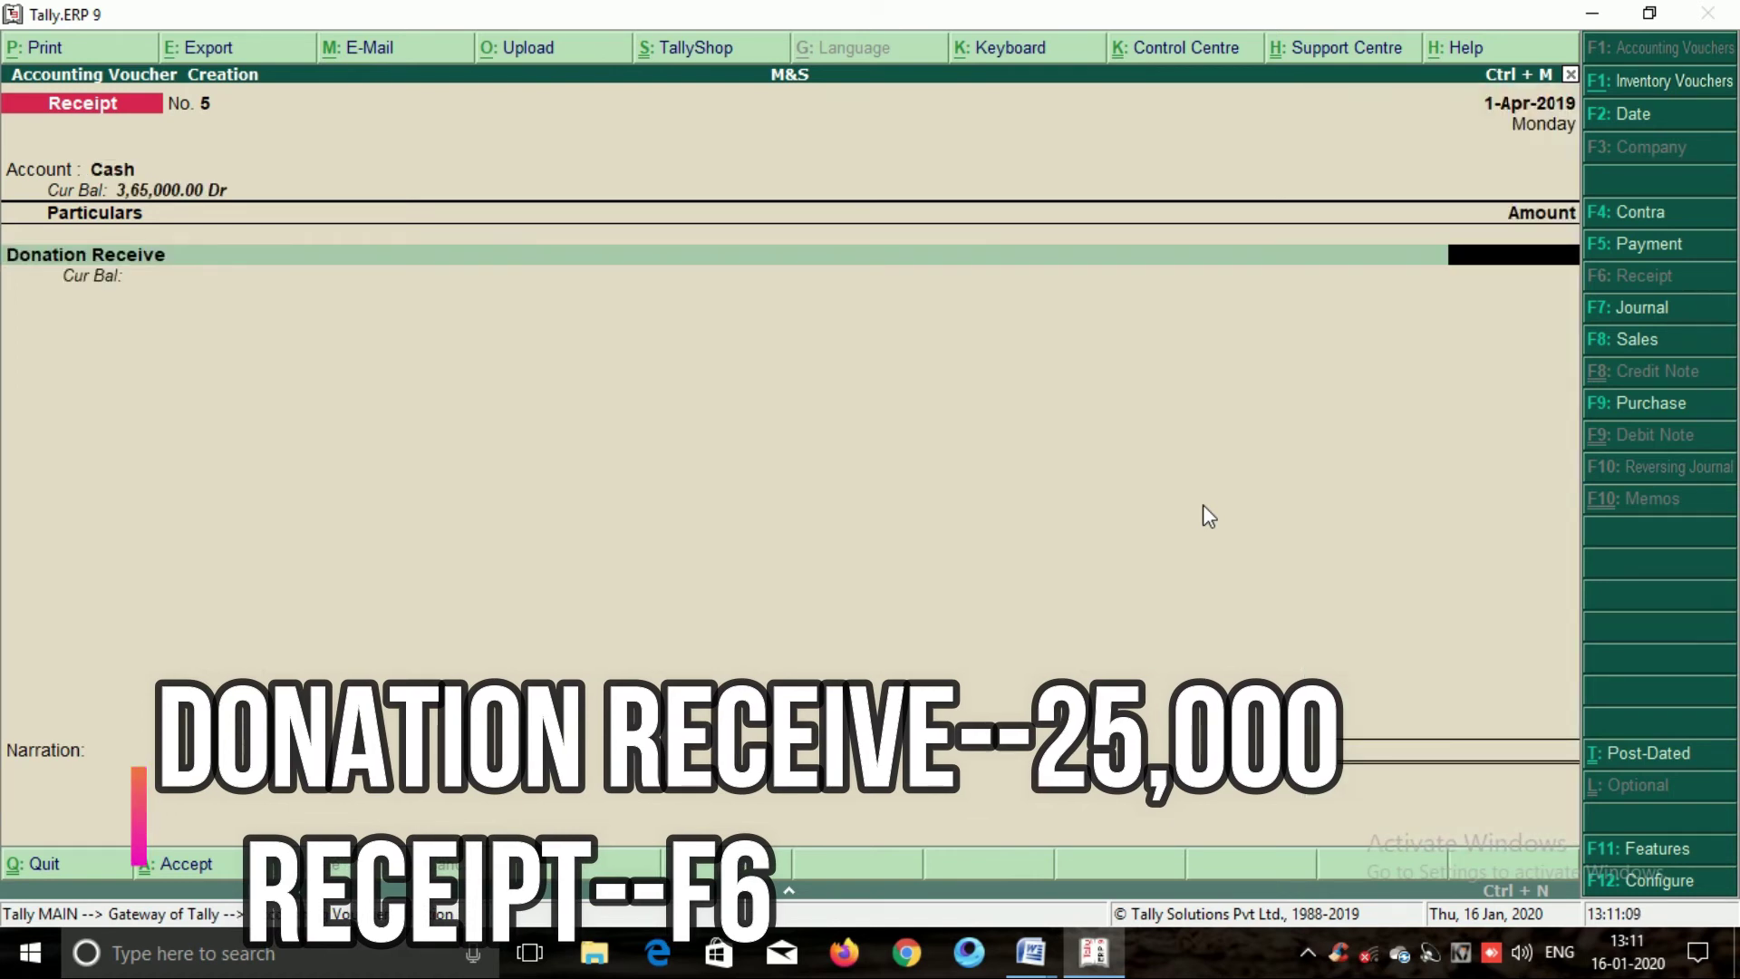
pyautogui.write('25000')
pyautogui.press('Return')
pyautogui.press('Return')
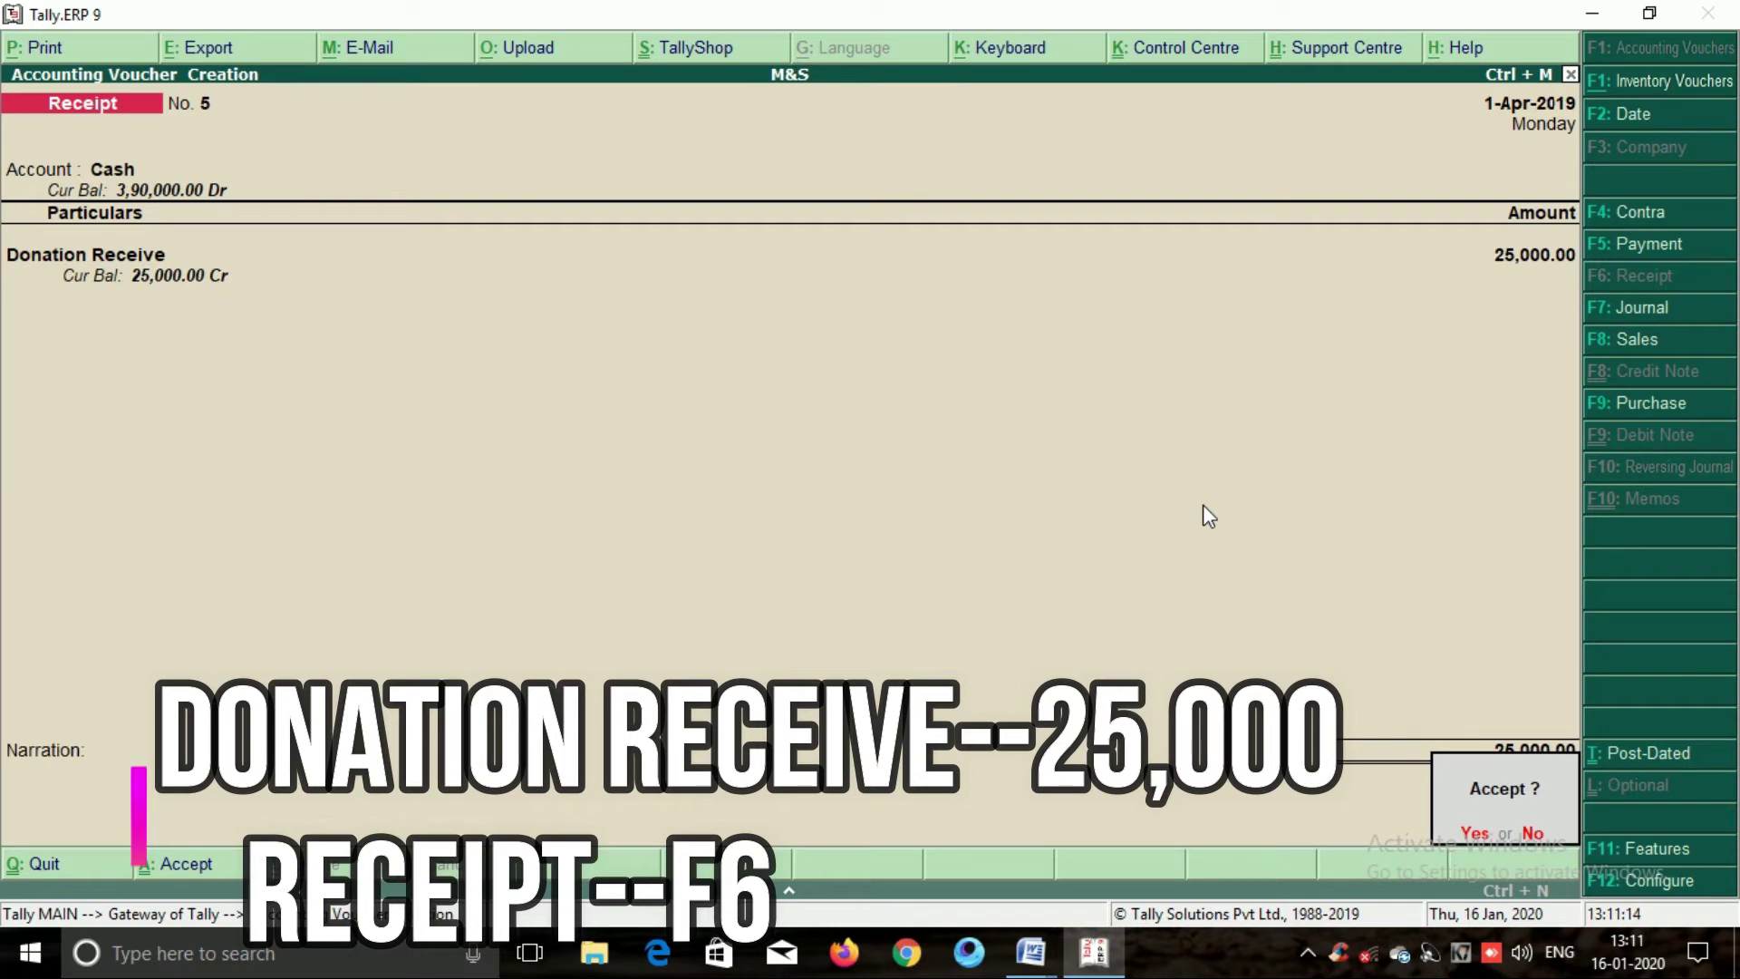
pyautogui.press('Return')
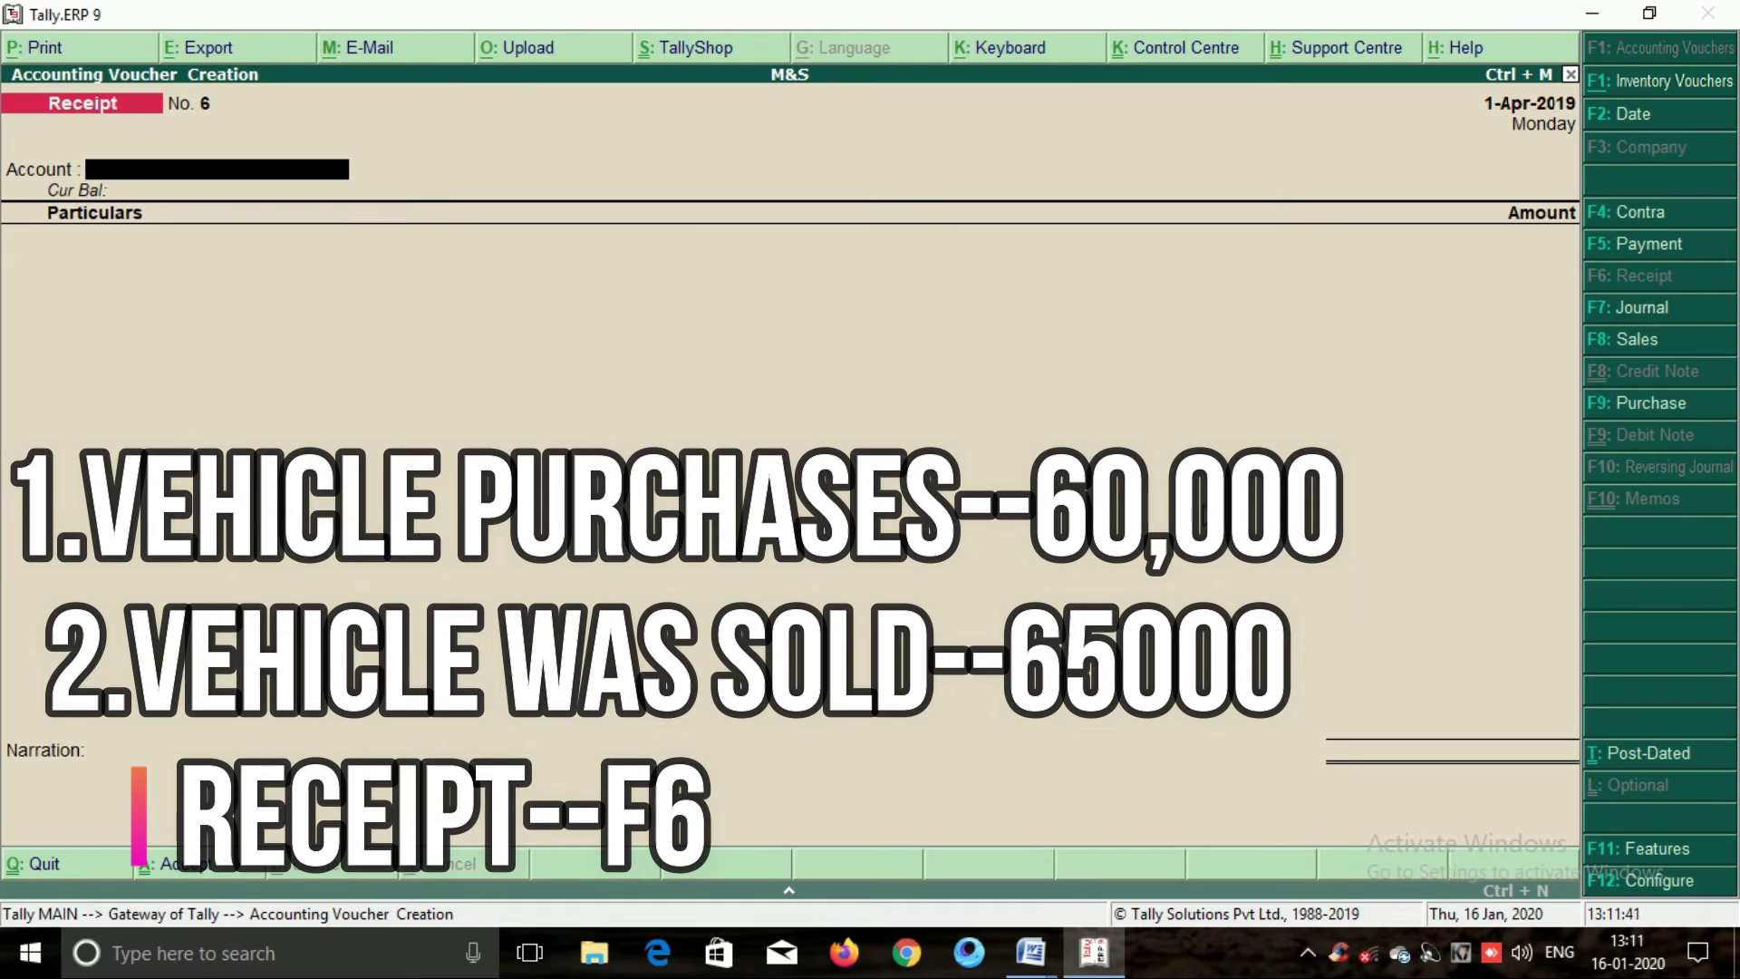
# Record the vehicle sale as a receipt voucher with Cash as the account and 65,000 from the Vehicle ledger, without narration.
pyautogui.write('C')
pyautogui.press('Return')
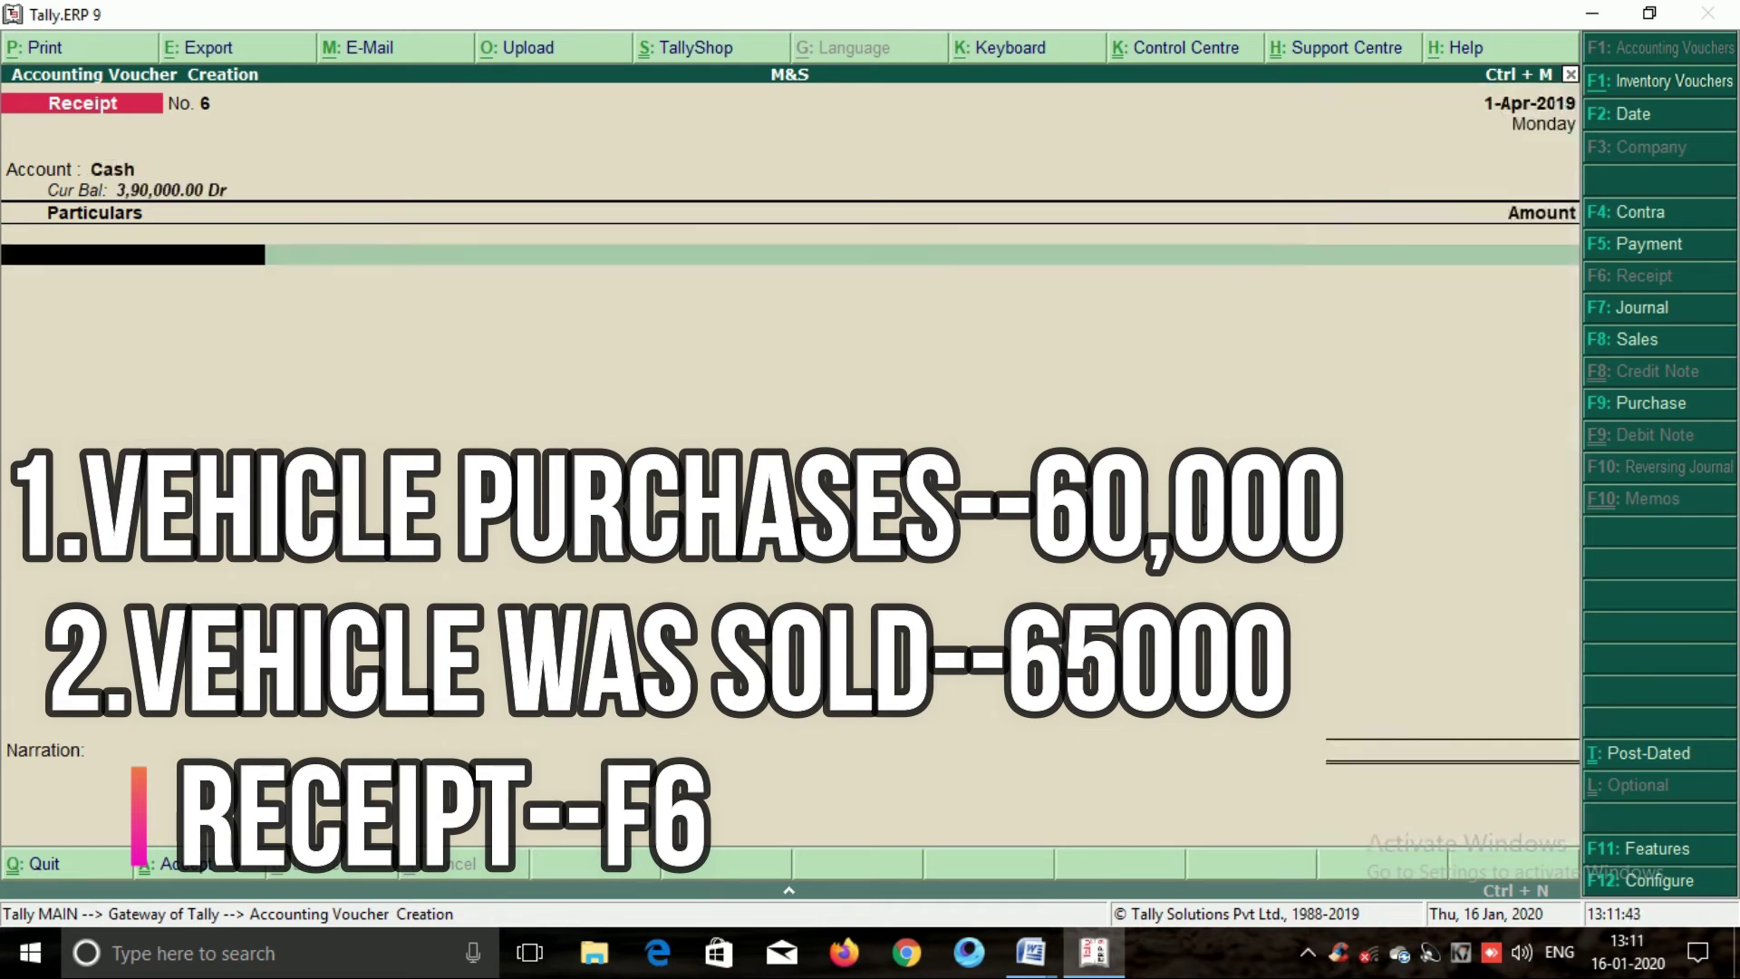
pyautogui.write('V')
pyautogui.press('Return')
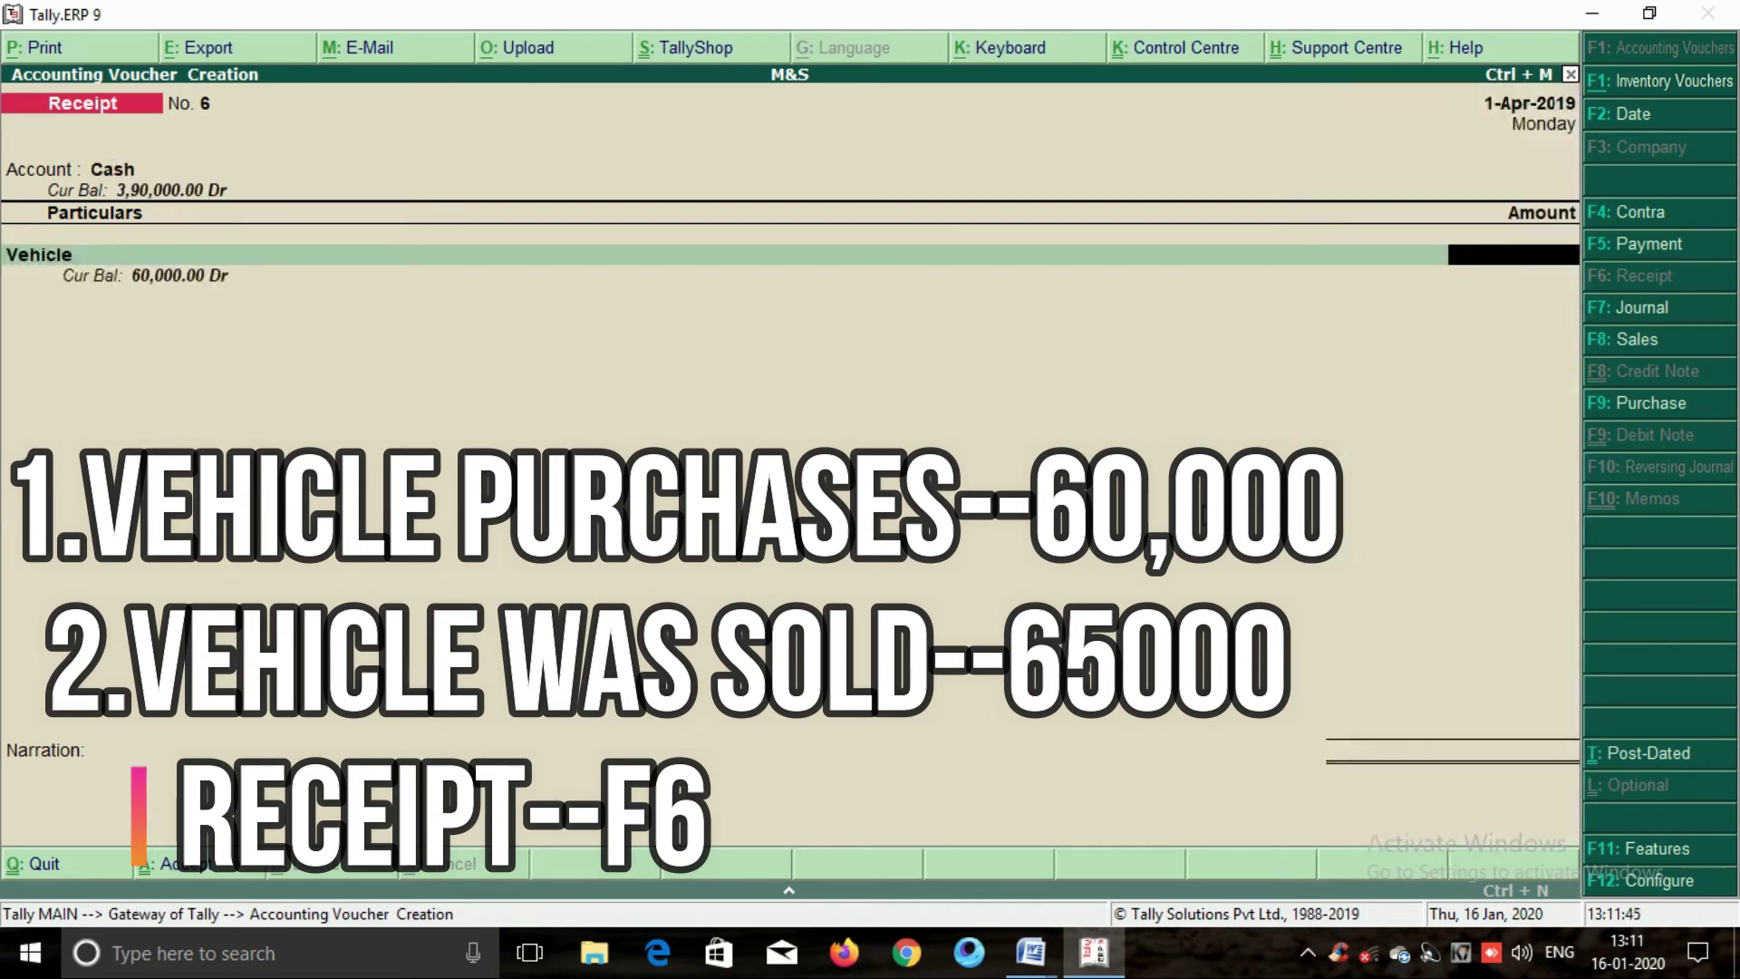
pyautogui.write('65000')
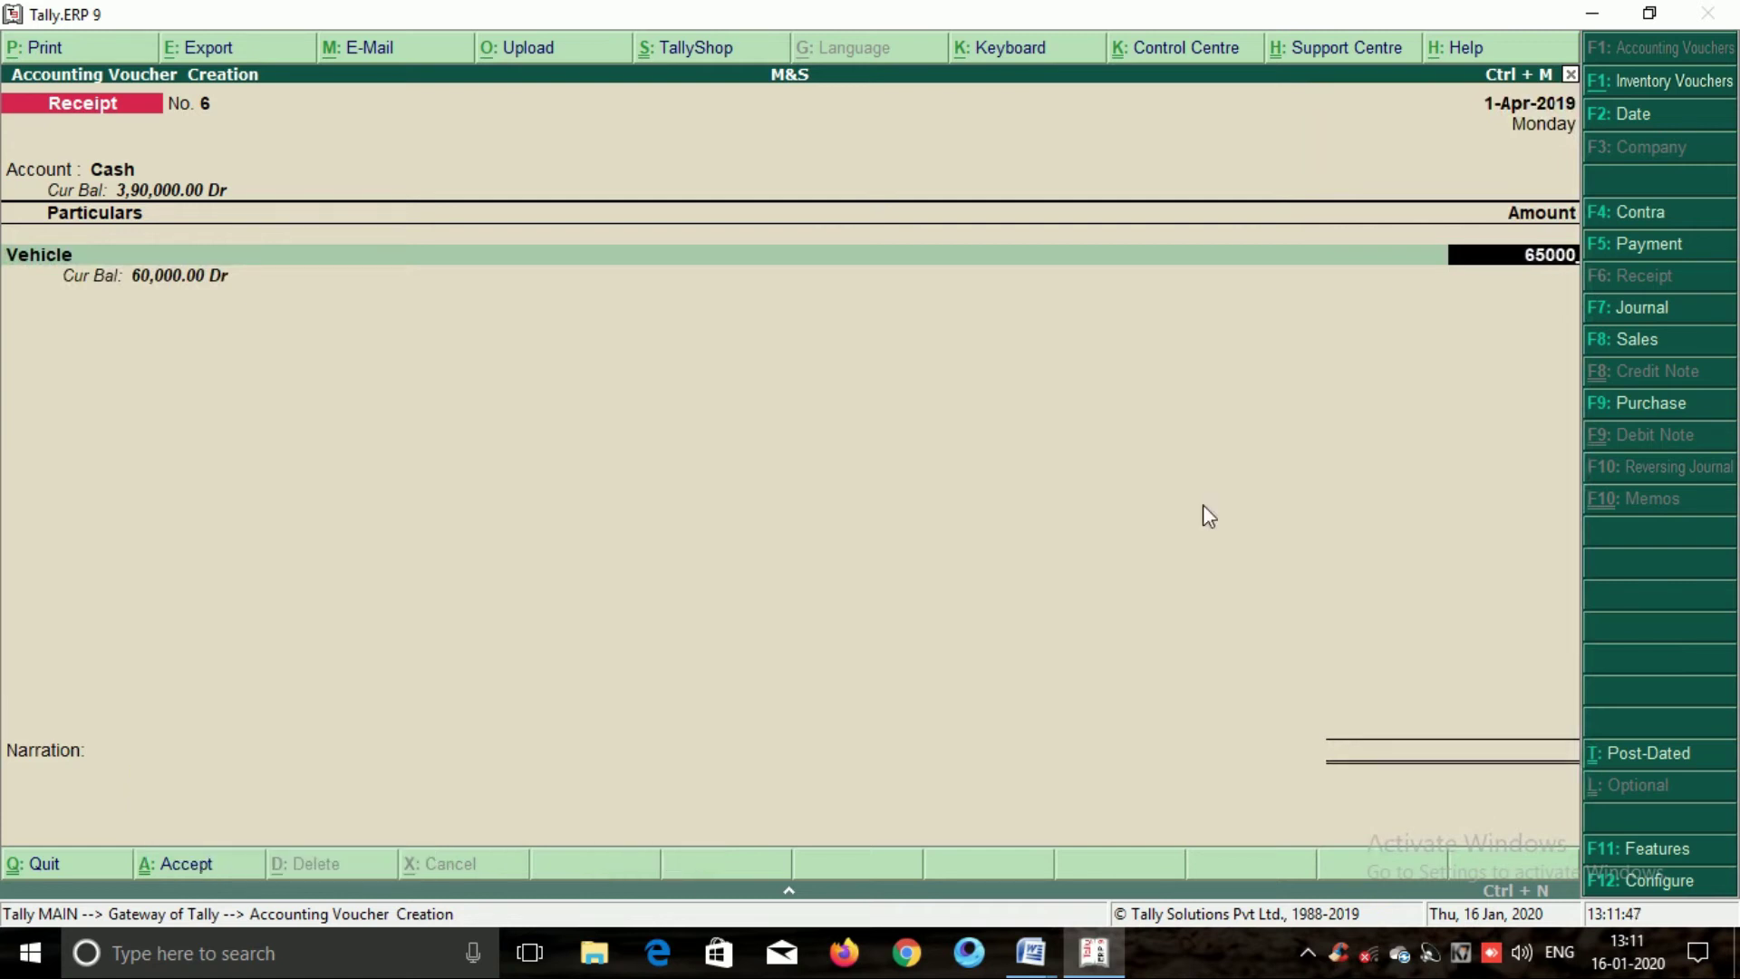
pyautogui.press('Return')
pyautogui.press('Return')
pyautogui.press('Return')
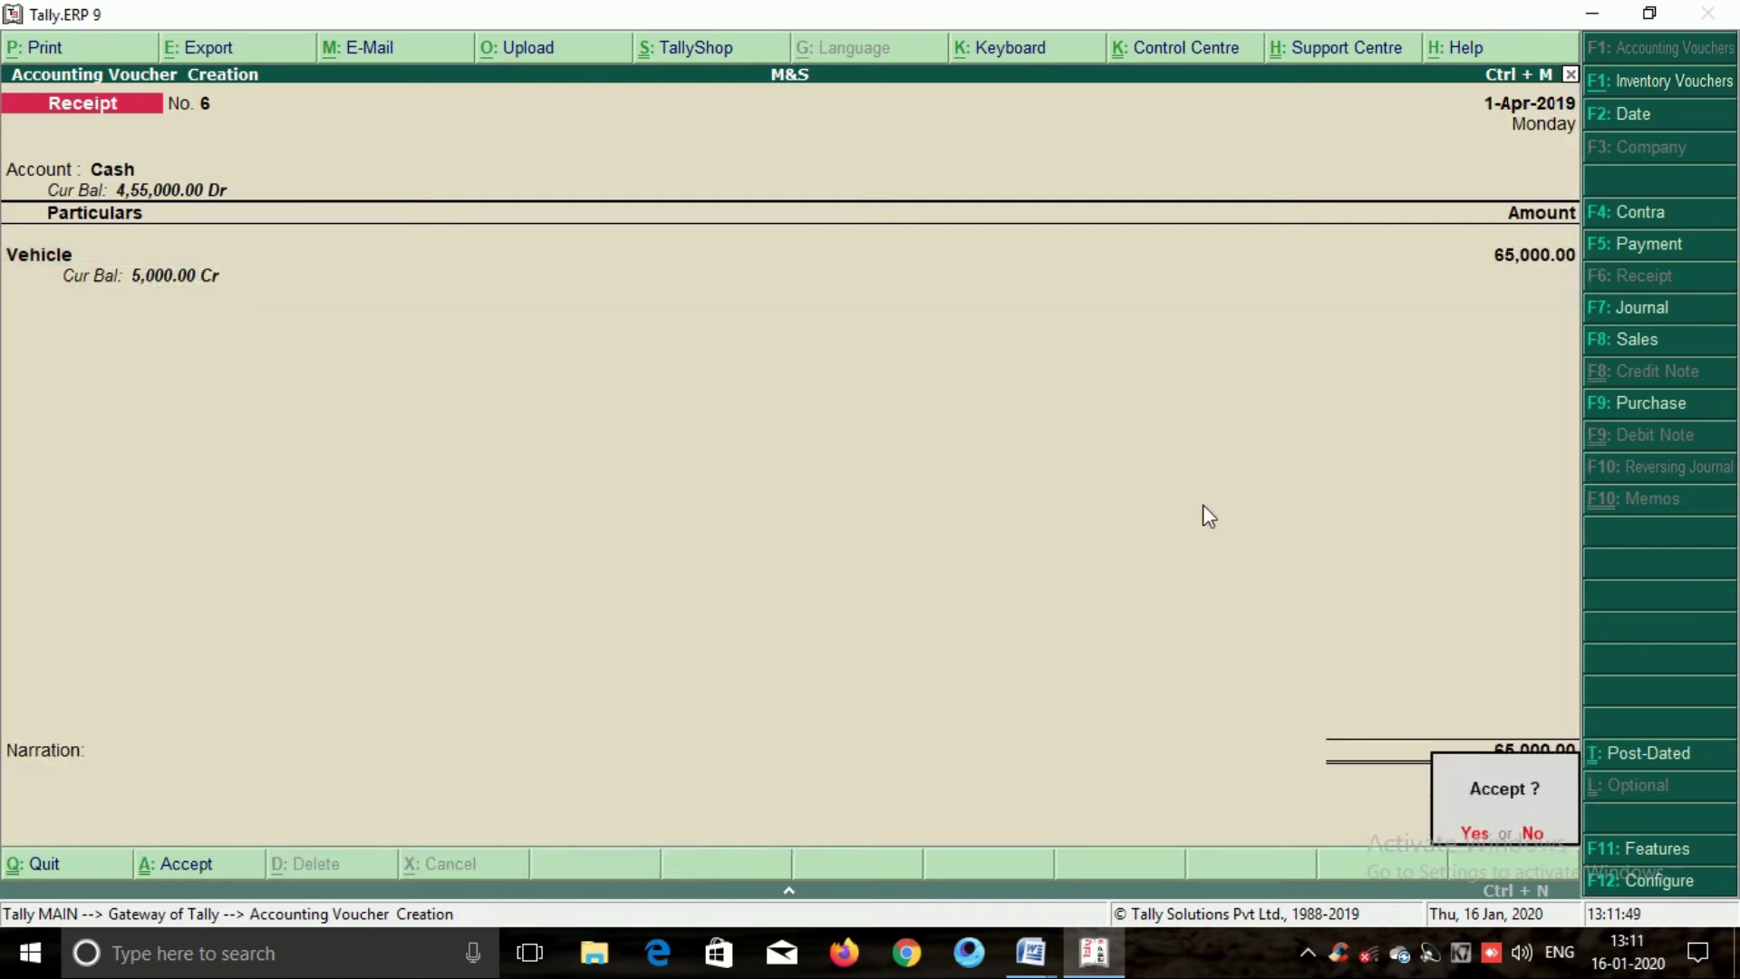
pyautogui.press('Return')
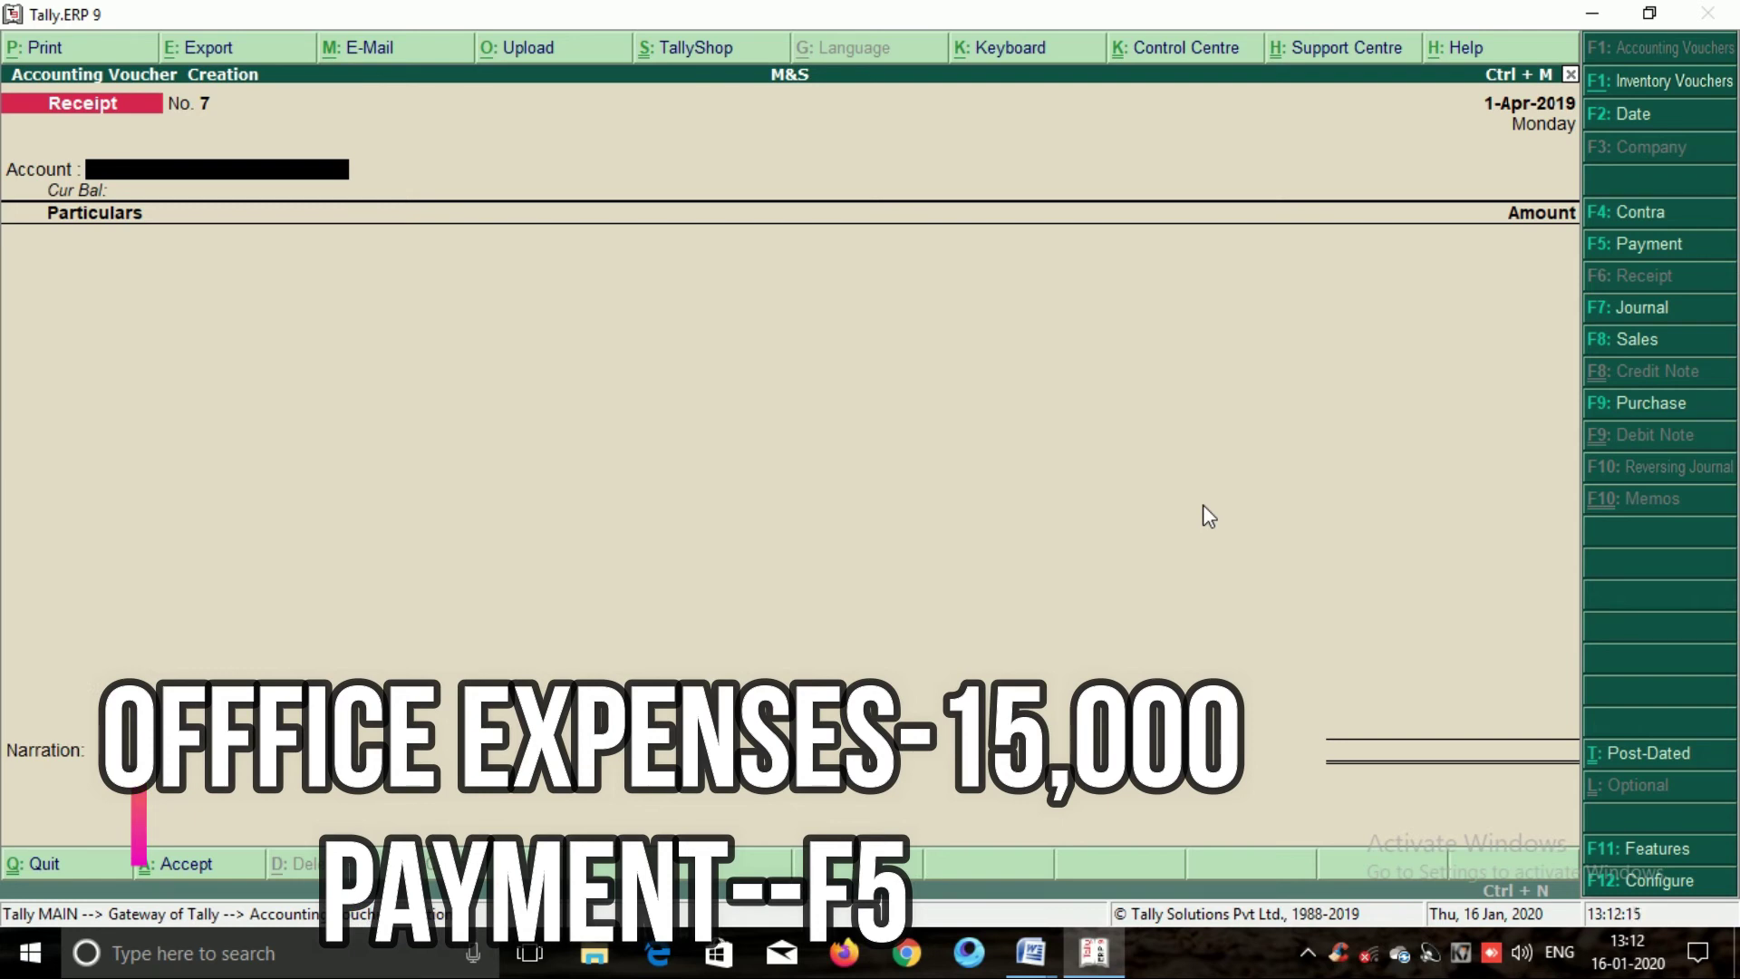
# Record a payment voucher with Cash as the account and 15,000 for the Office Expenses ledger, leaving the narration blank.
pyautogui.press('F5')
pyautogui.write('c')
pyautogui.press('Return')
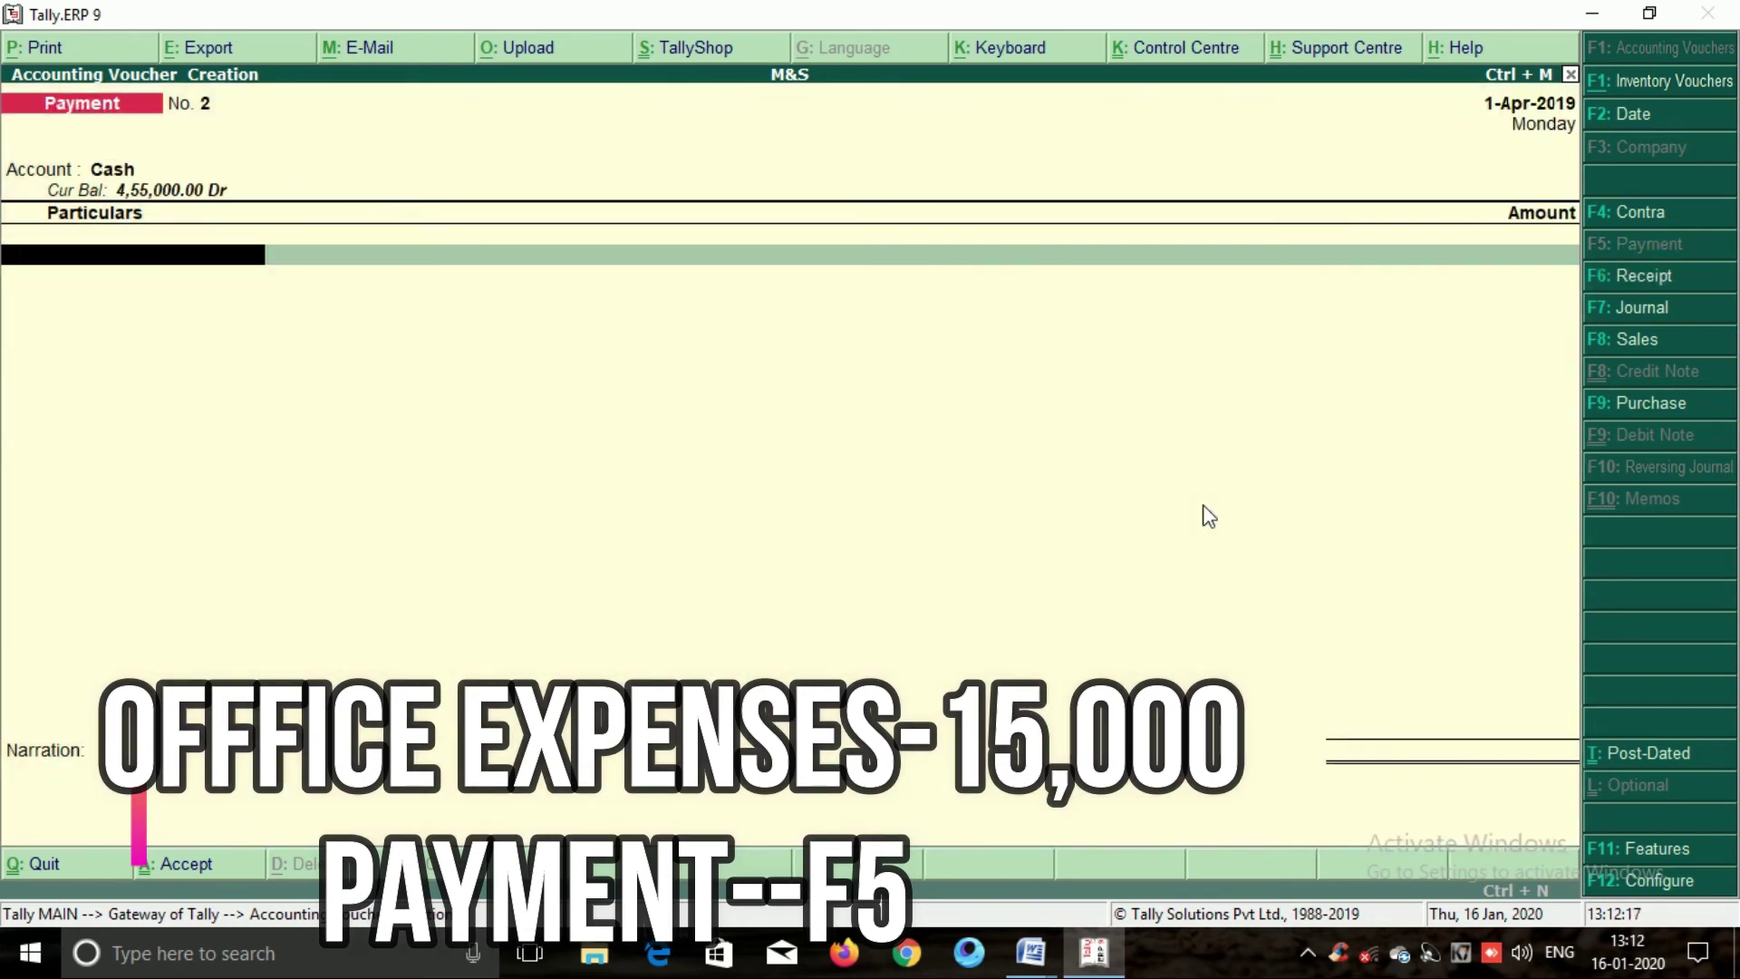
pyautogui.write('o')
pyautogui.press('Return')
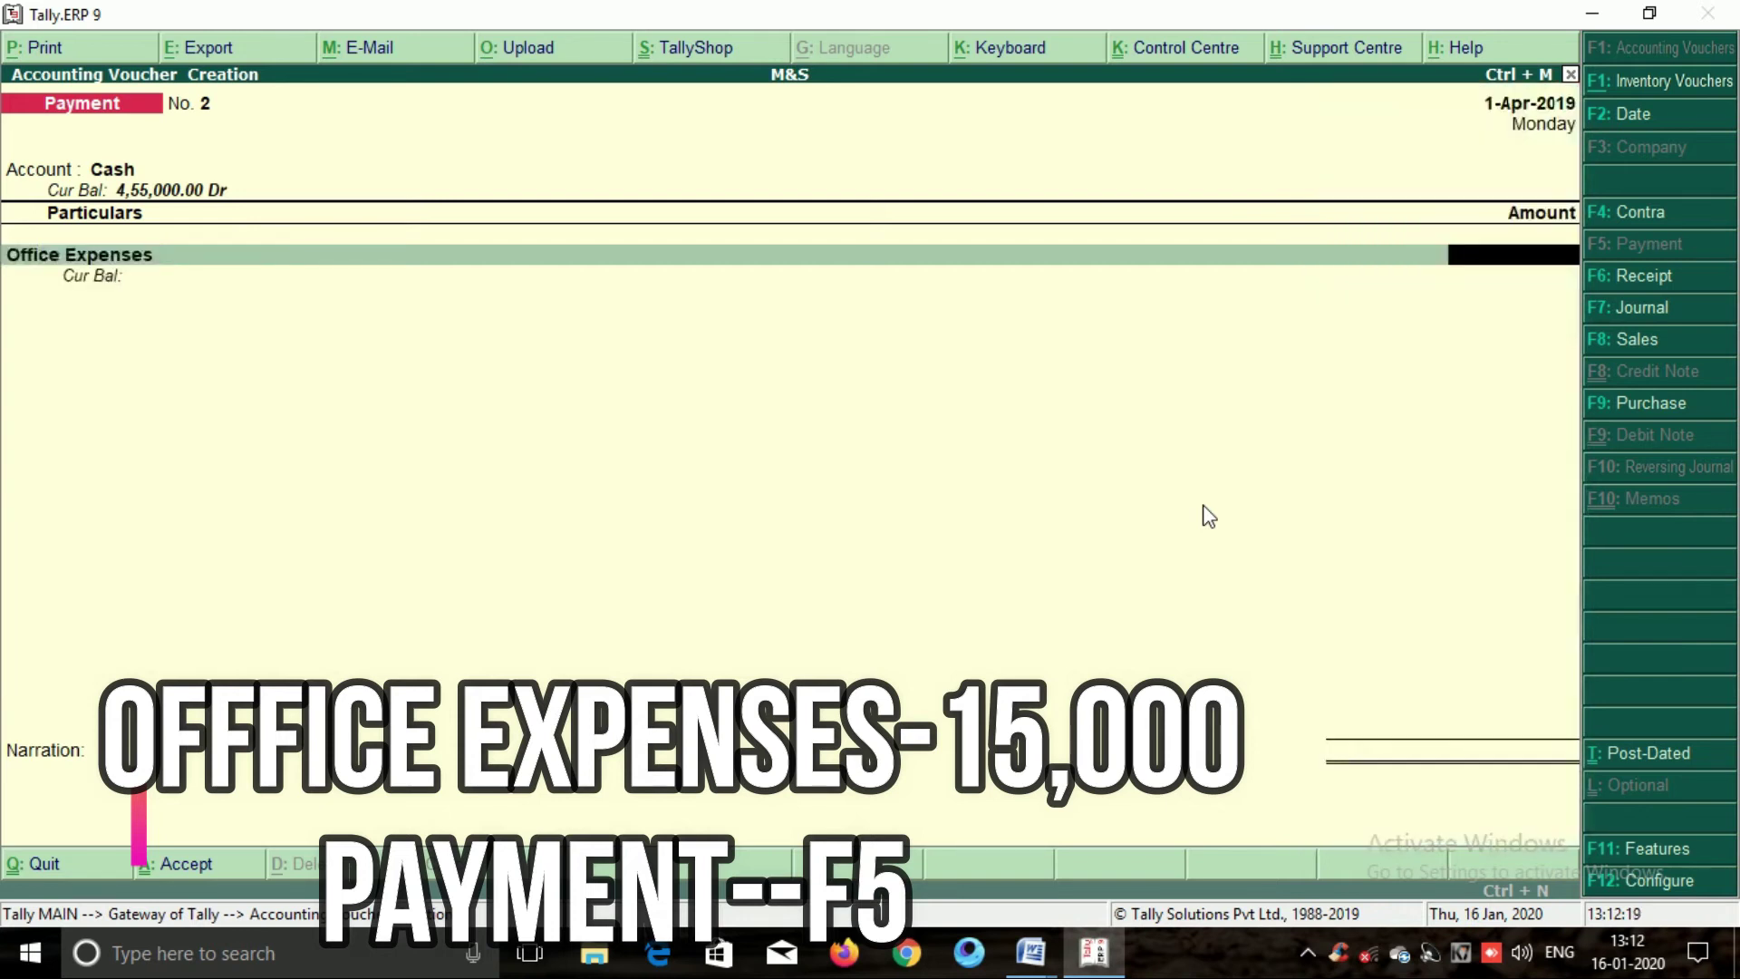
pyautogui.write('15000')
pyautogui.press('Return')
pyautogui.press('Return')
pyautogui.press('Return')
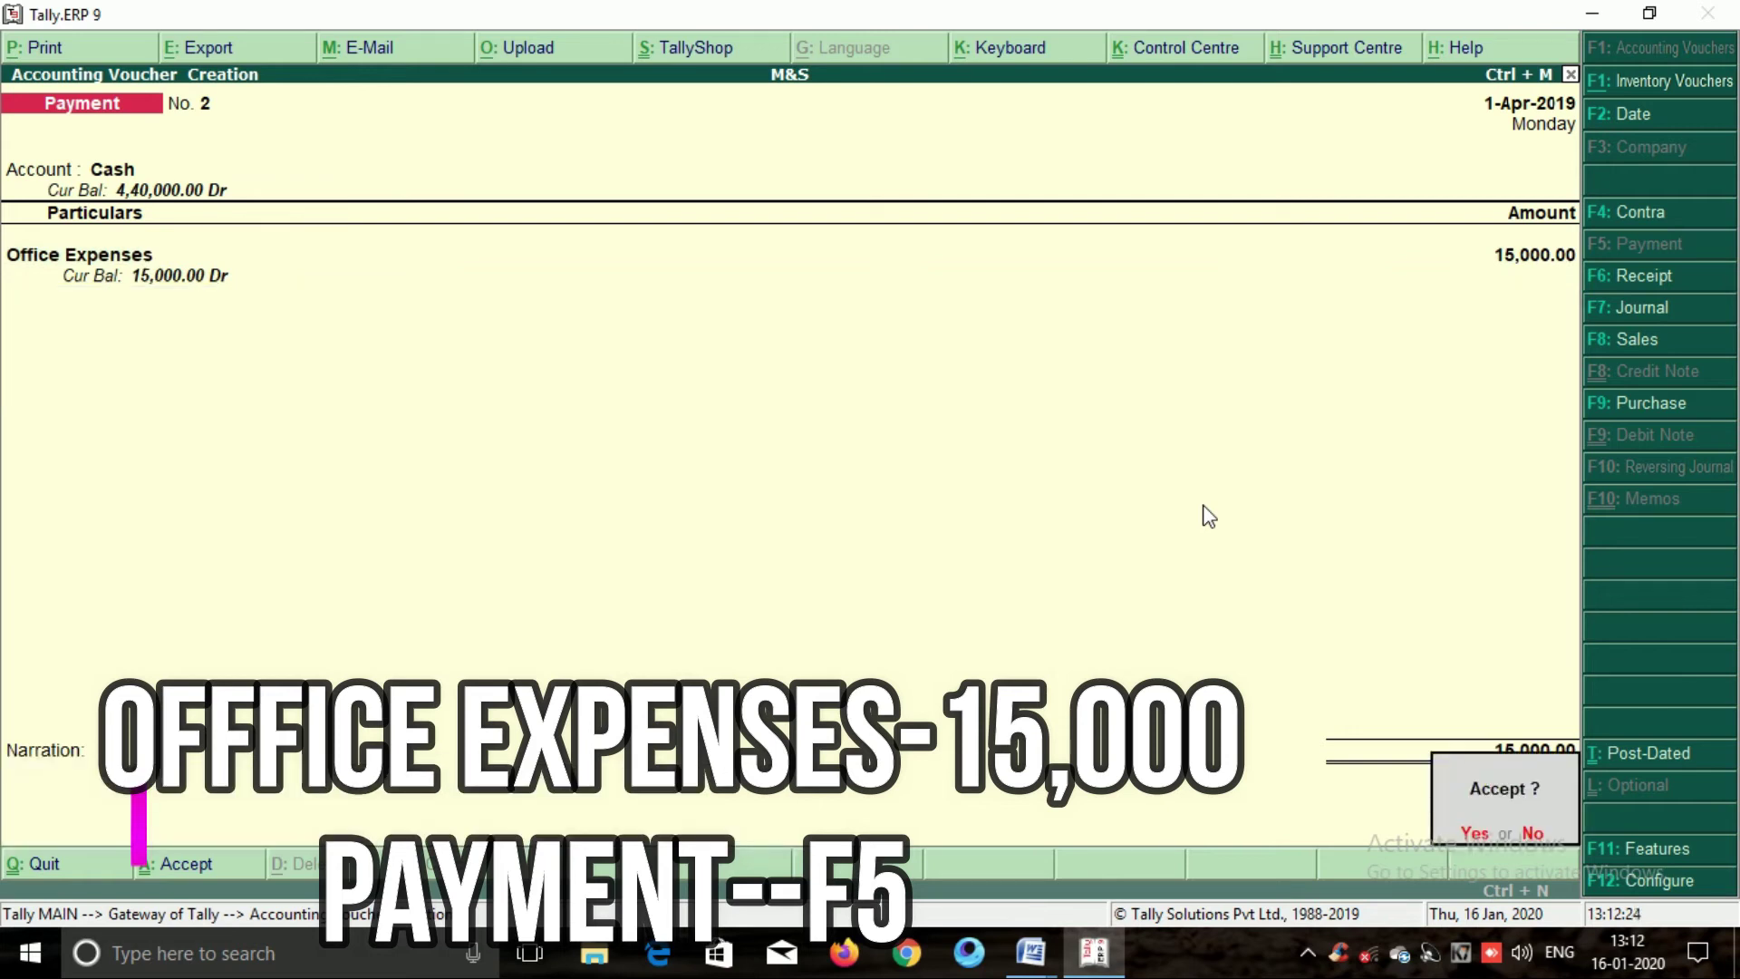
pyautogui.press('Return')
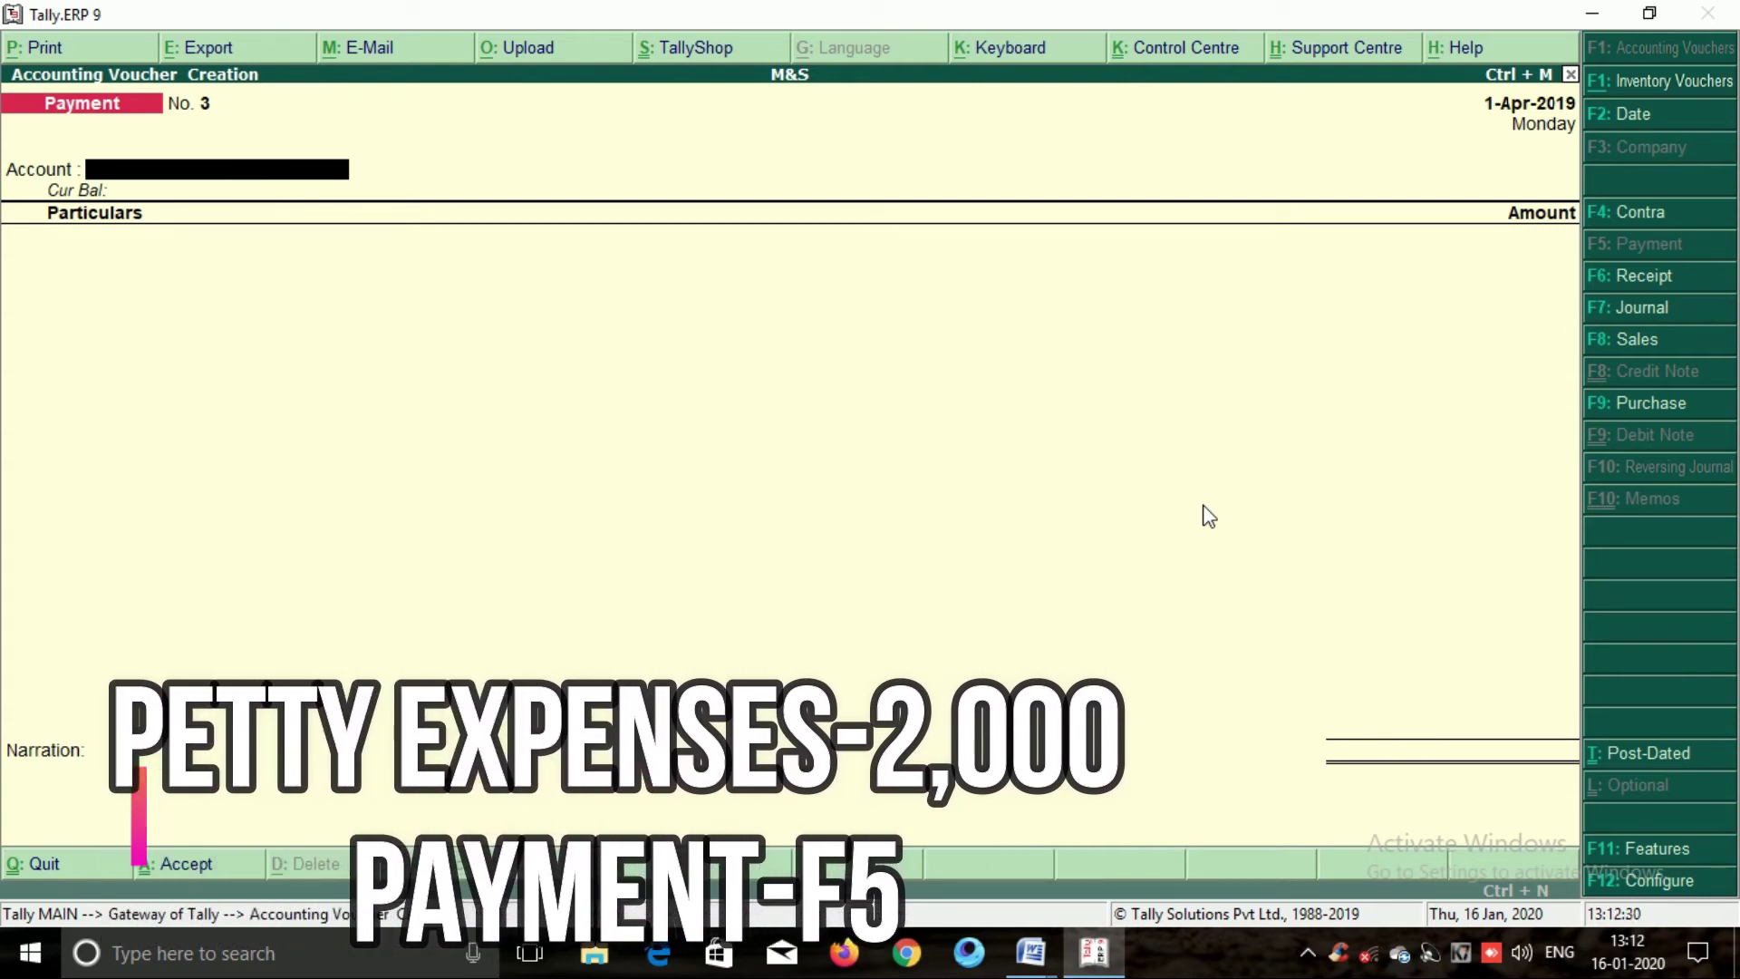
# Record a payment voucher with Cash as the account and 2,000 for the Petty Expenses ledger, leaving the narration blank.
pyautogui.write('c')
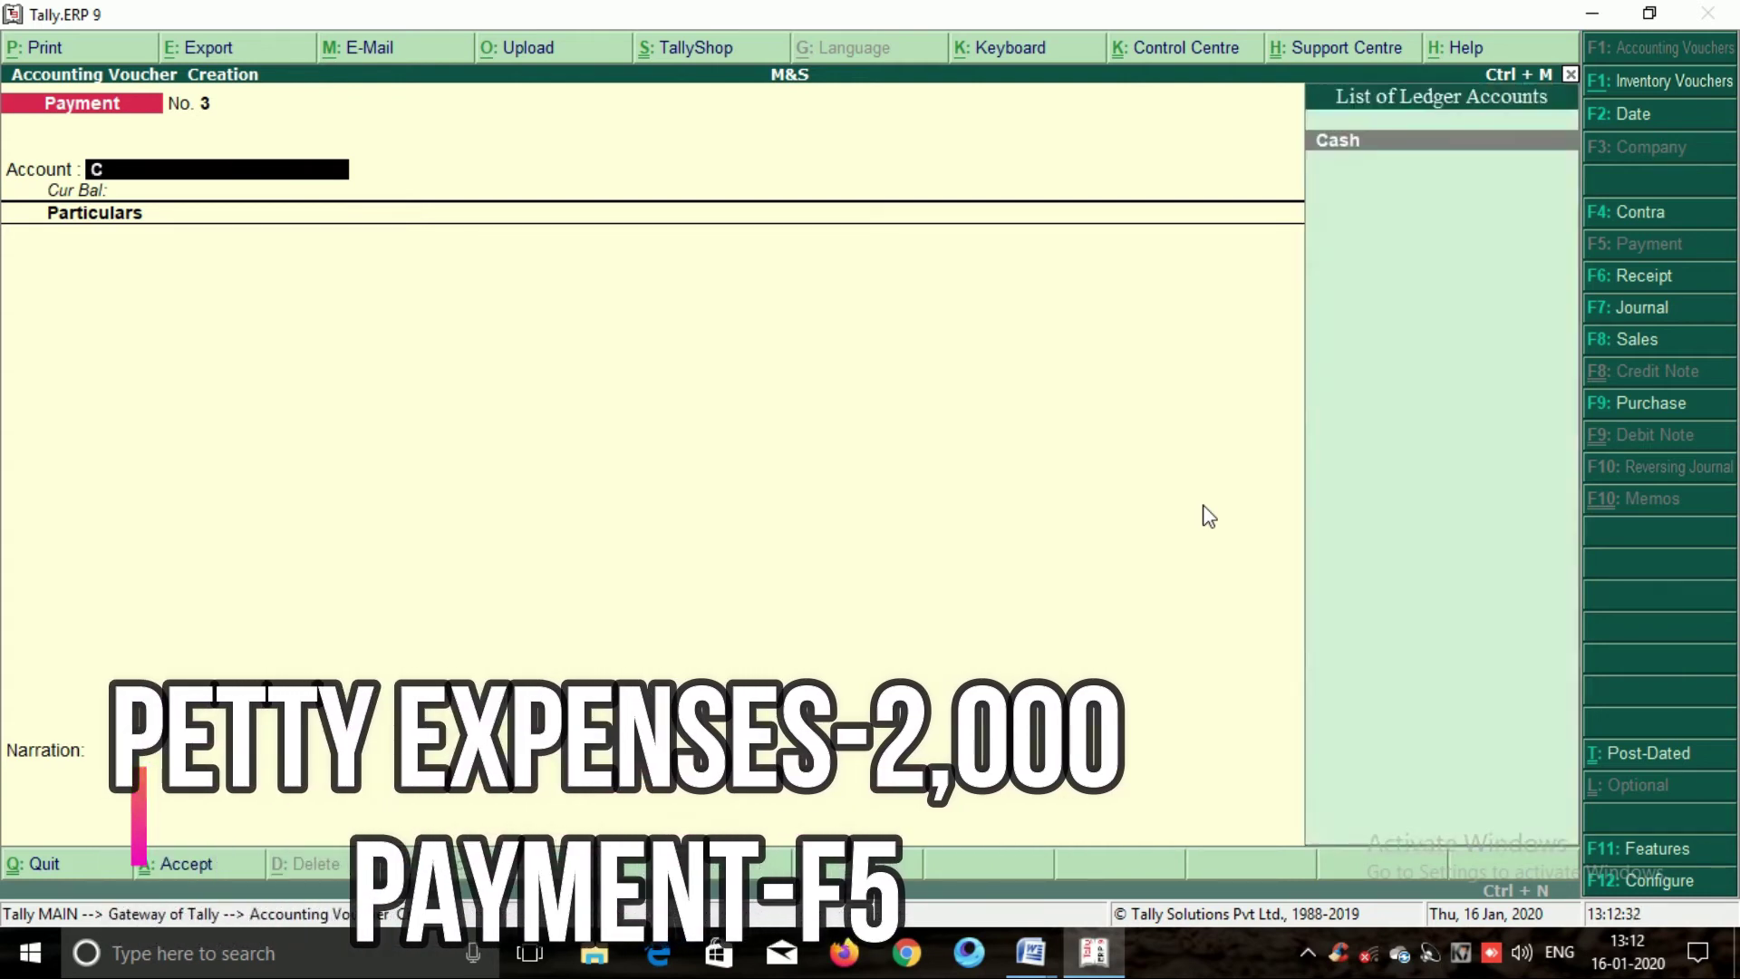
pyautogui.press('Return')
pyautogui.write('Pe')
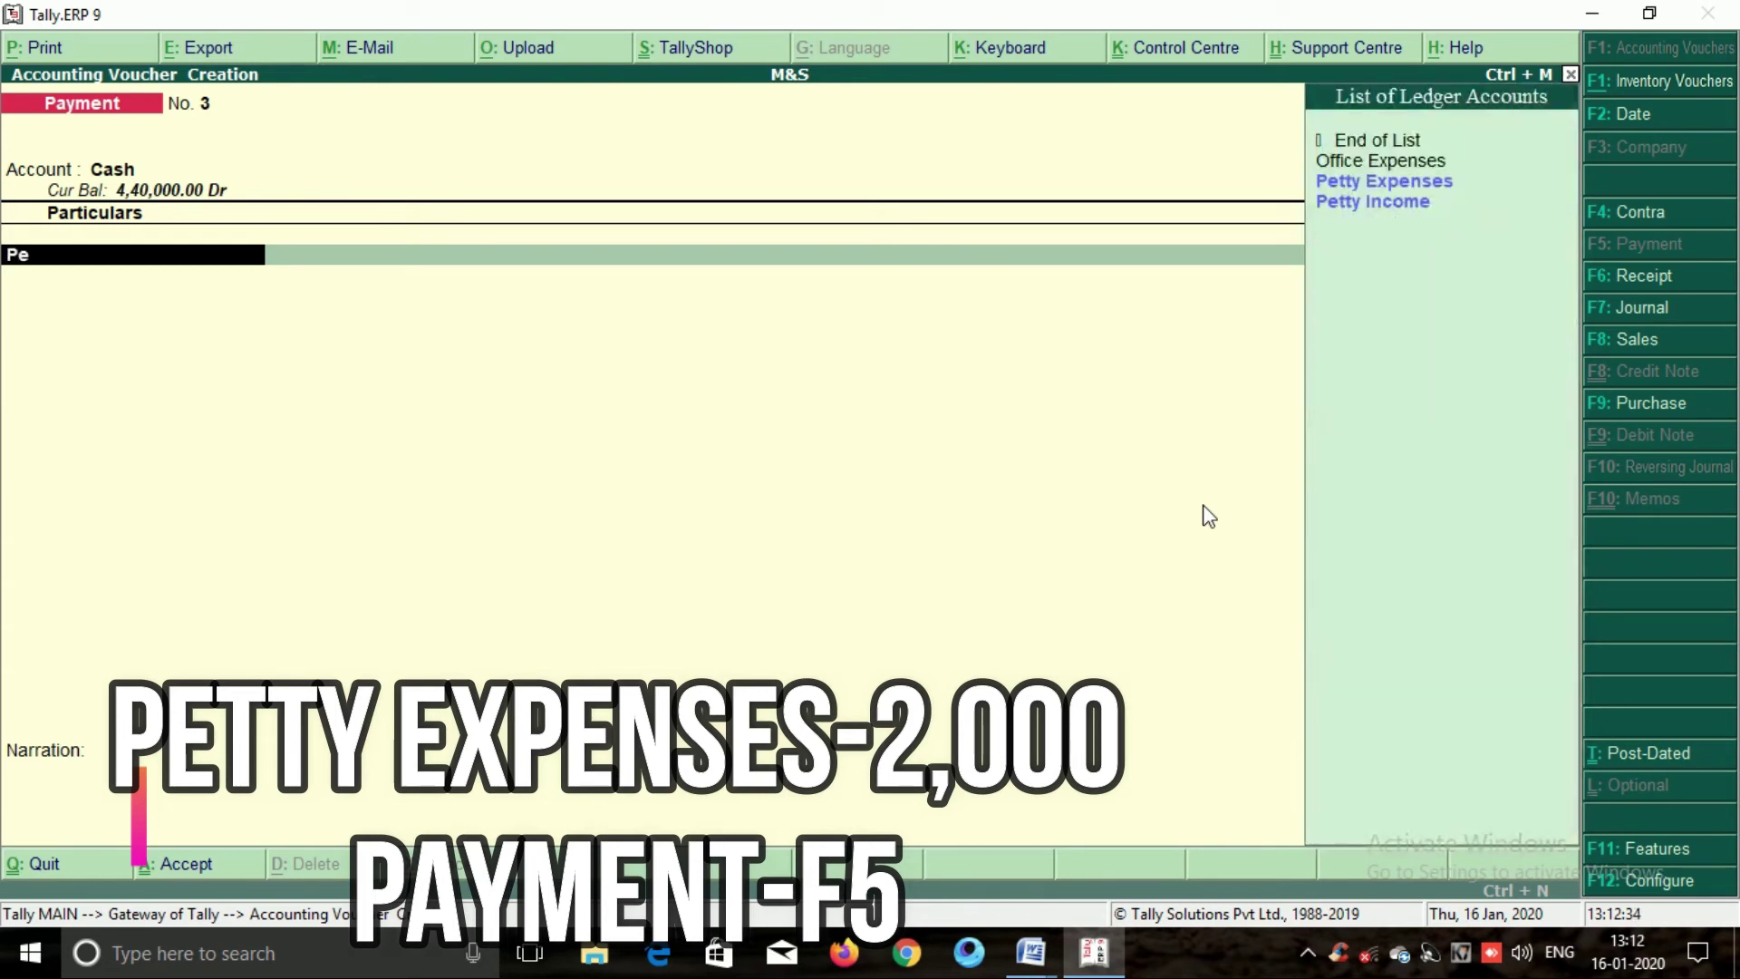
pyautogui.press('Return')
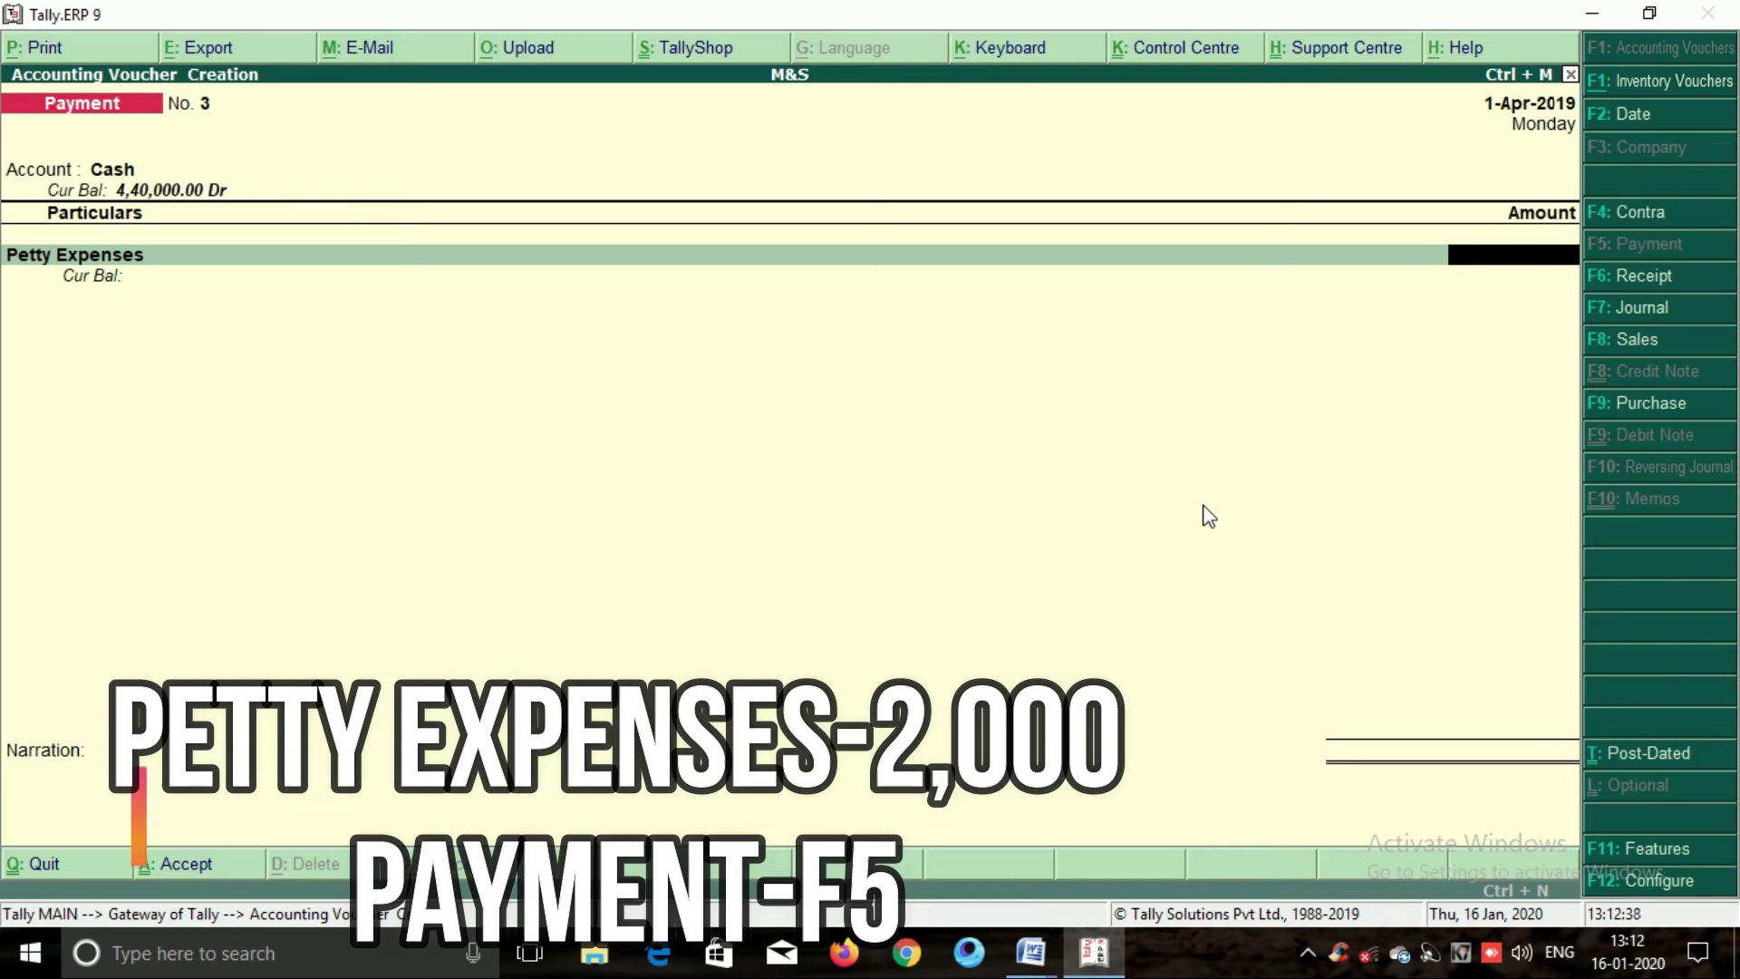
pyautogui.write('2000')
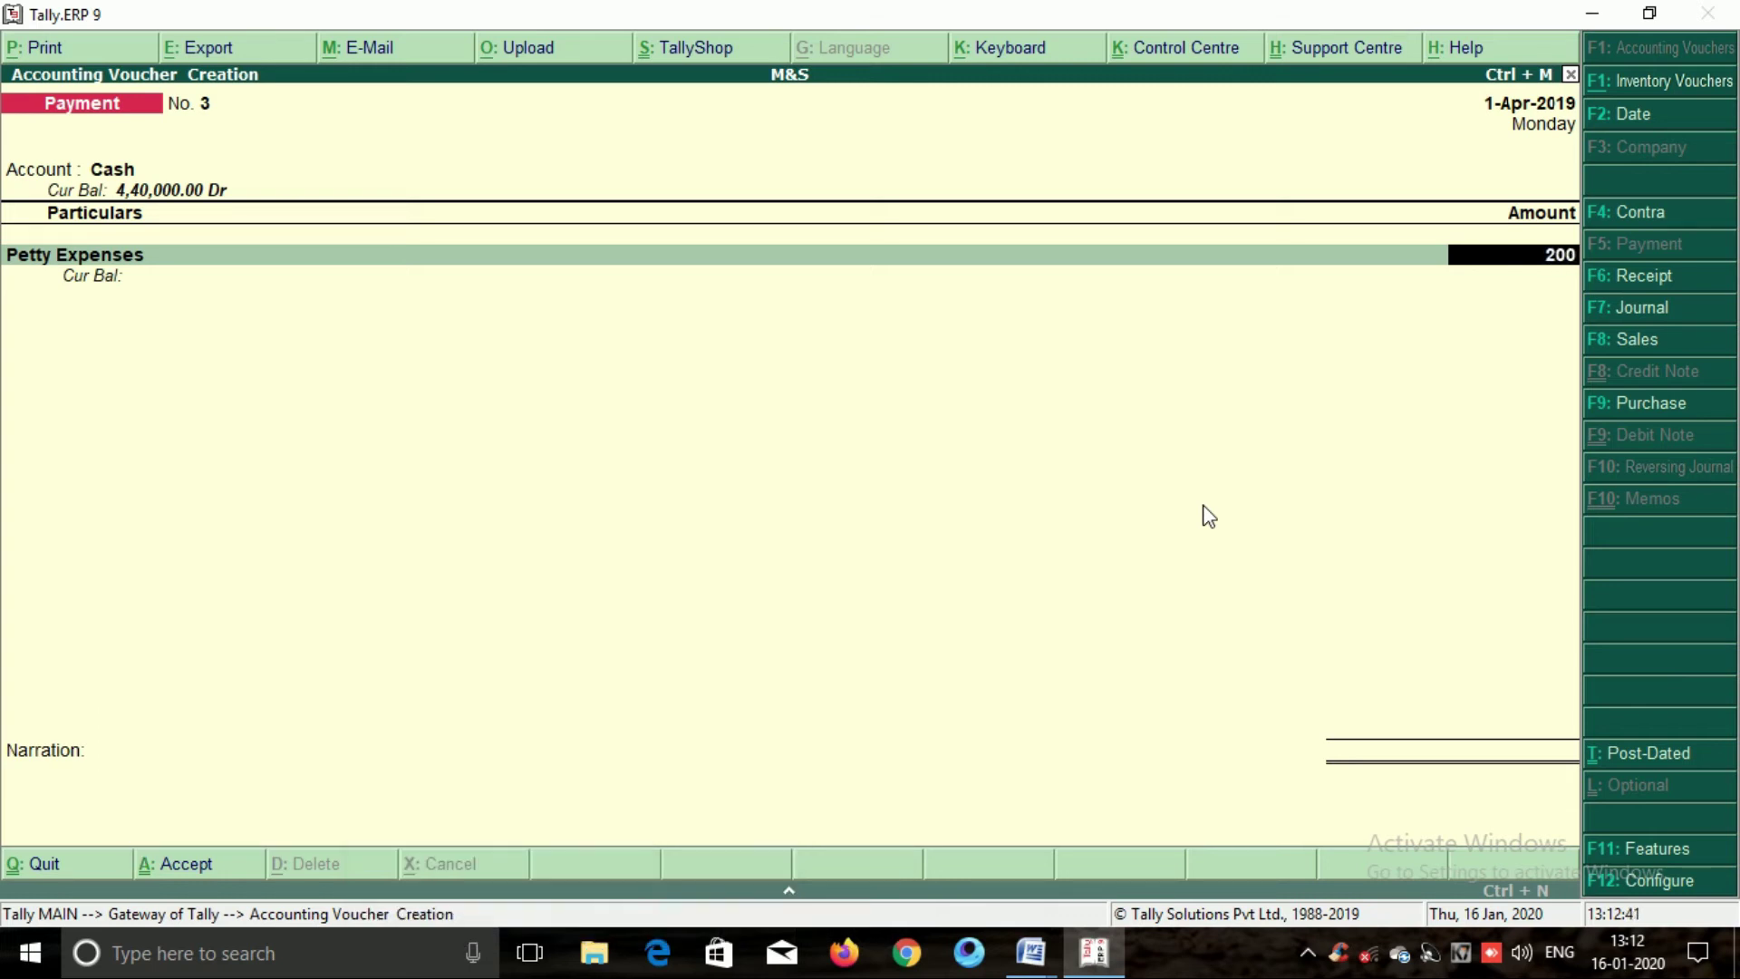
pyautogui.press('Return')
pyautogui.press('Return')
pyautogui.press('Return')
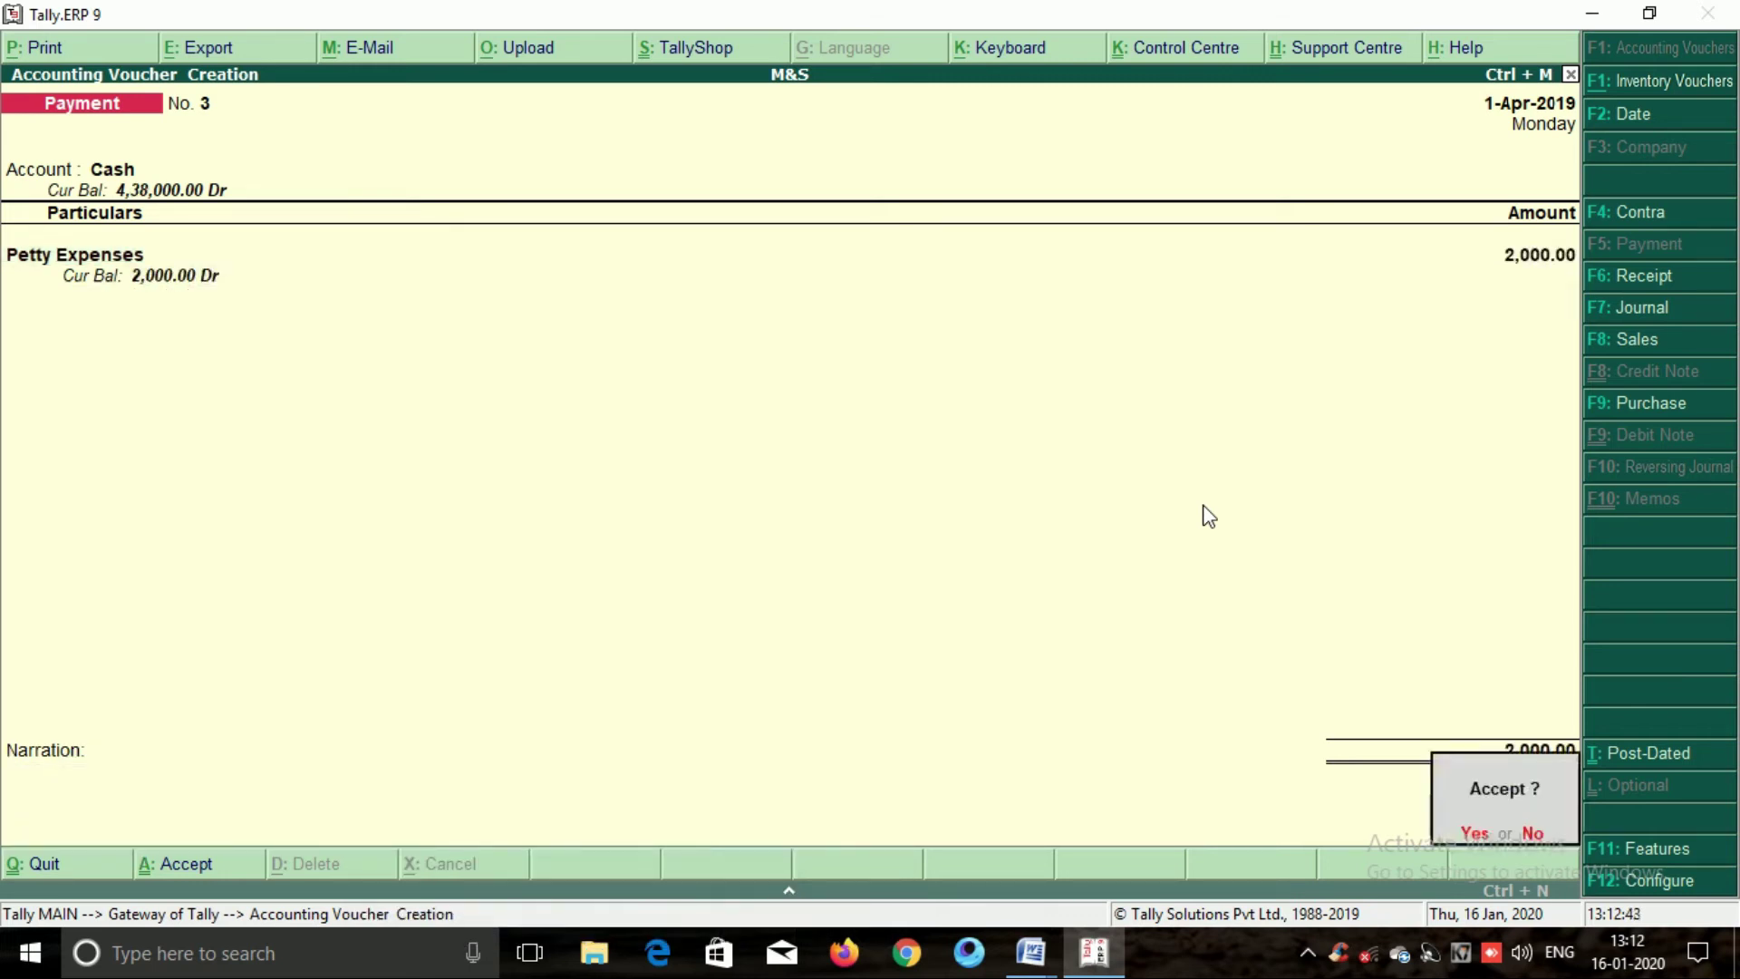
pyautogui.press('Return')
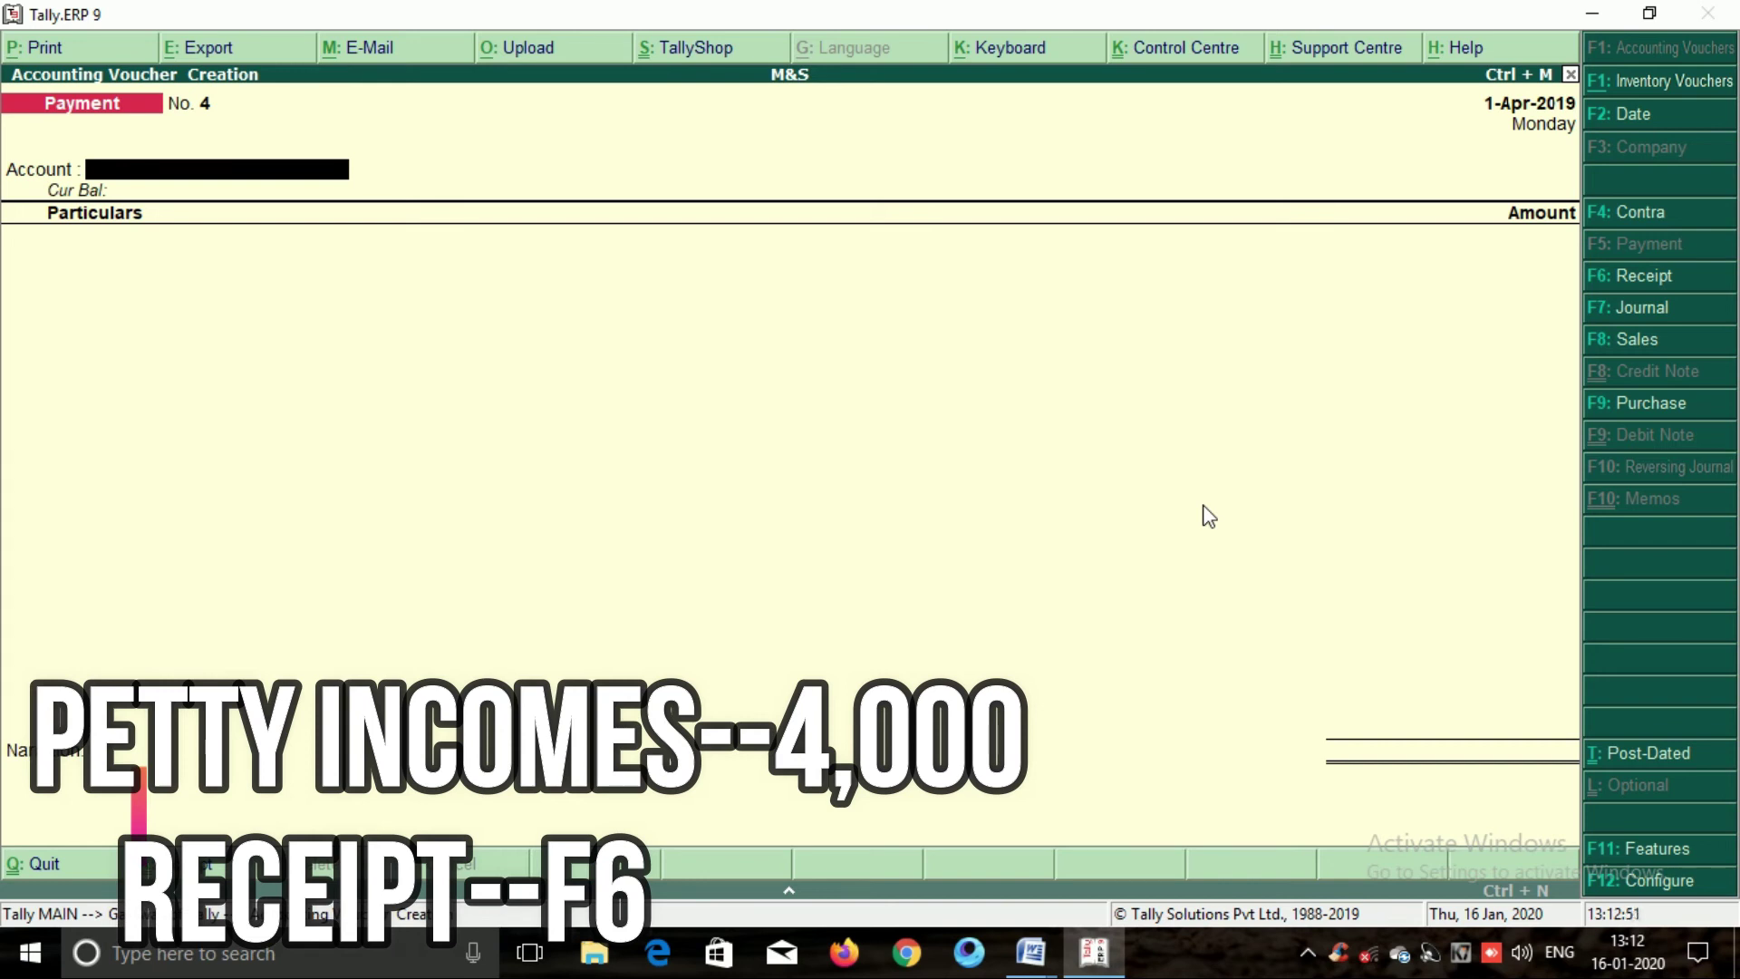
# Record a receipt voucher with Cash as the account and 4,000 from the Petty Income ledger, leaving the narration blank.
pyautogui.press('F6')
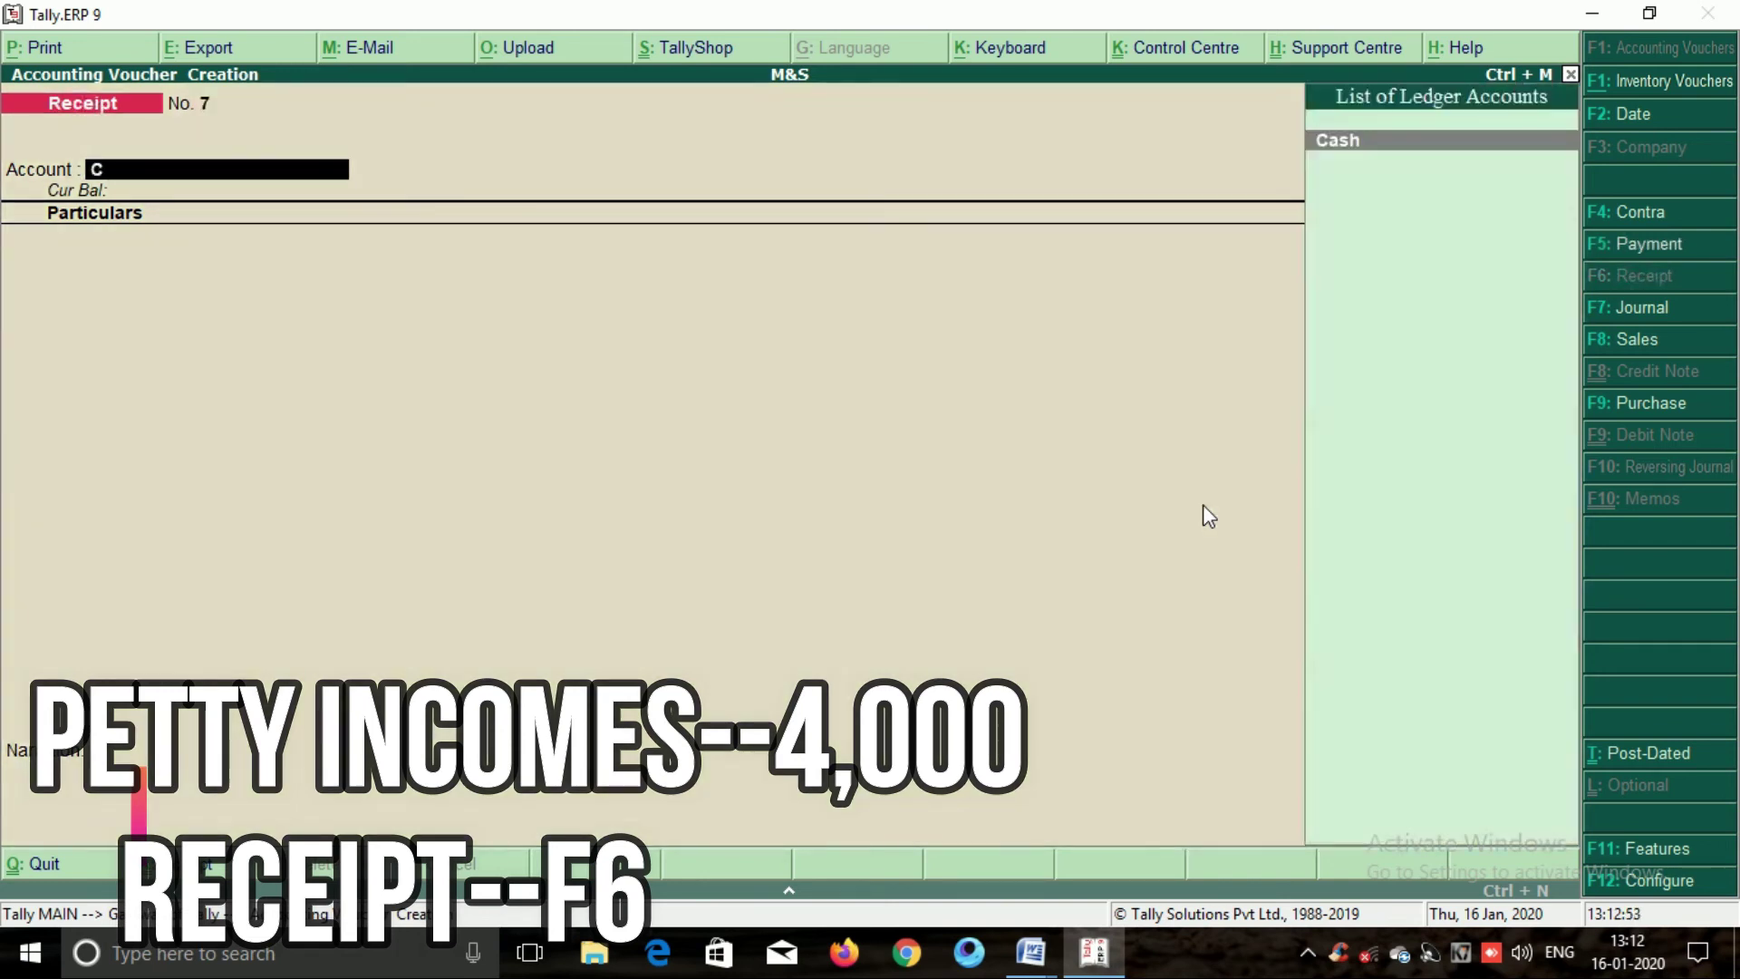
pyautogui.press('Return')
pyautogui.write('P')
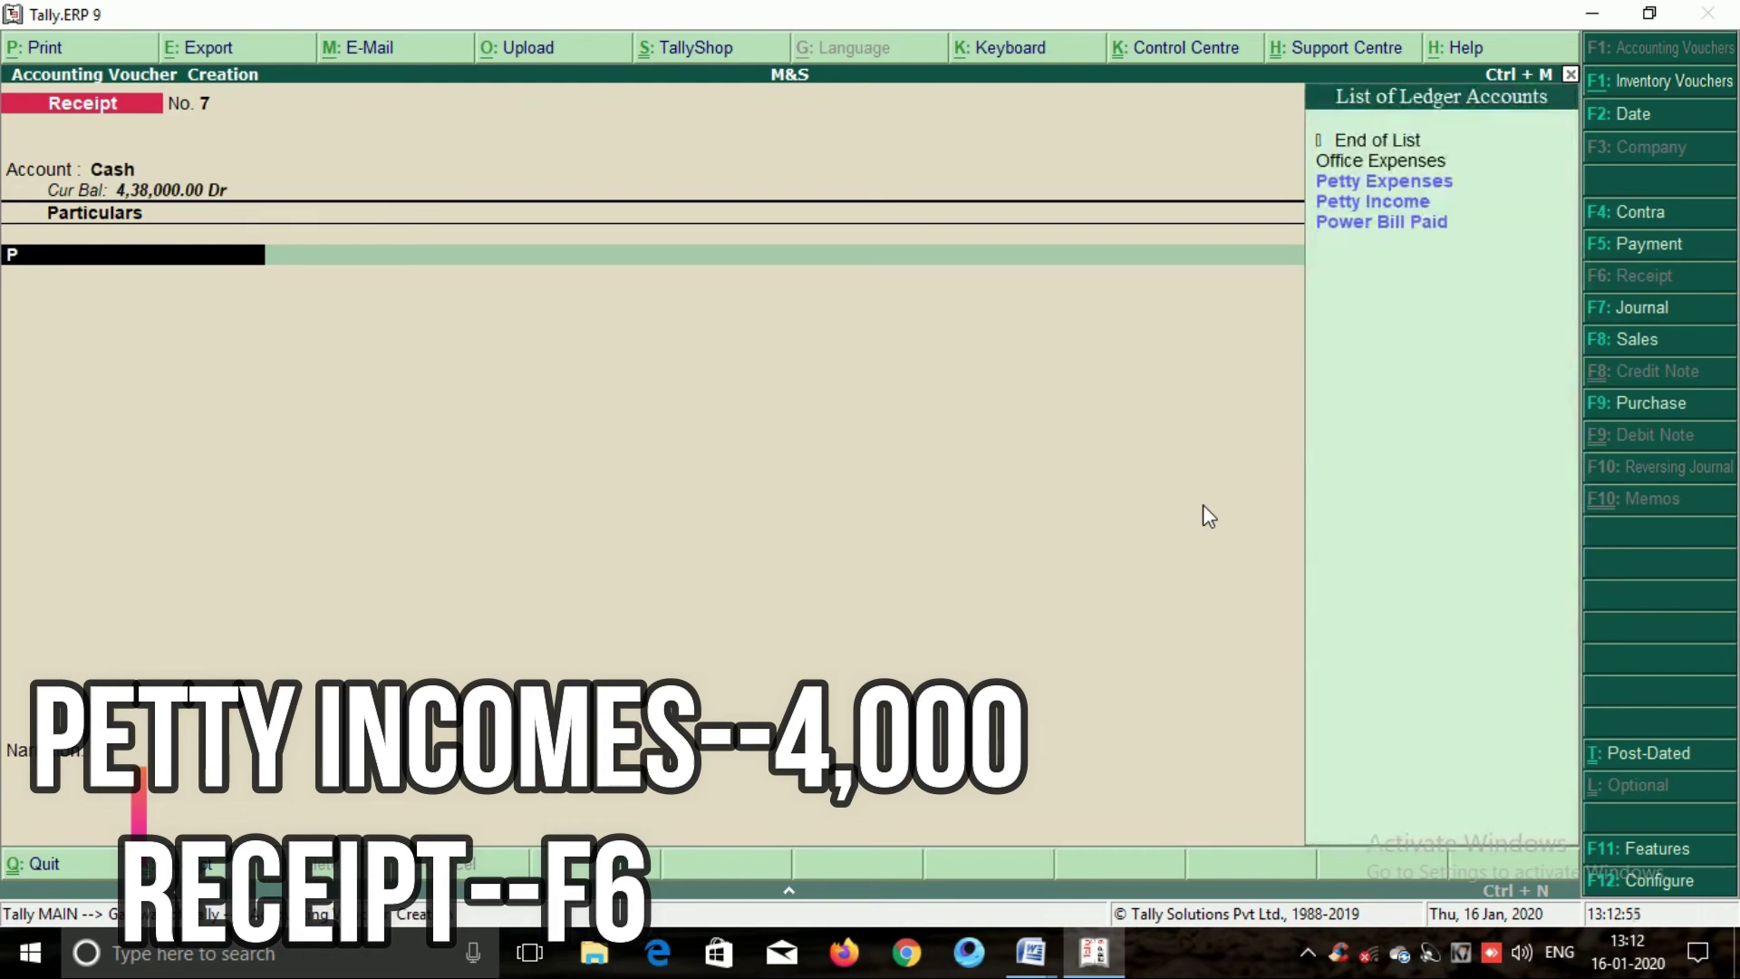
pyautogui.write('ettyi')
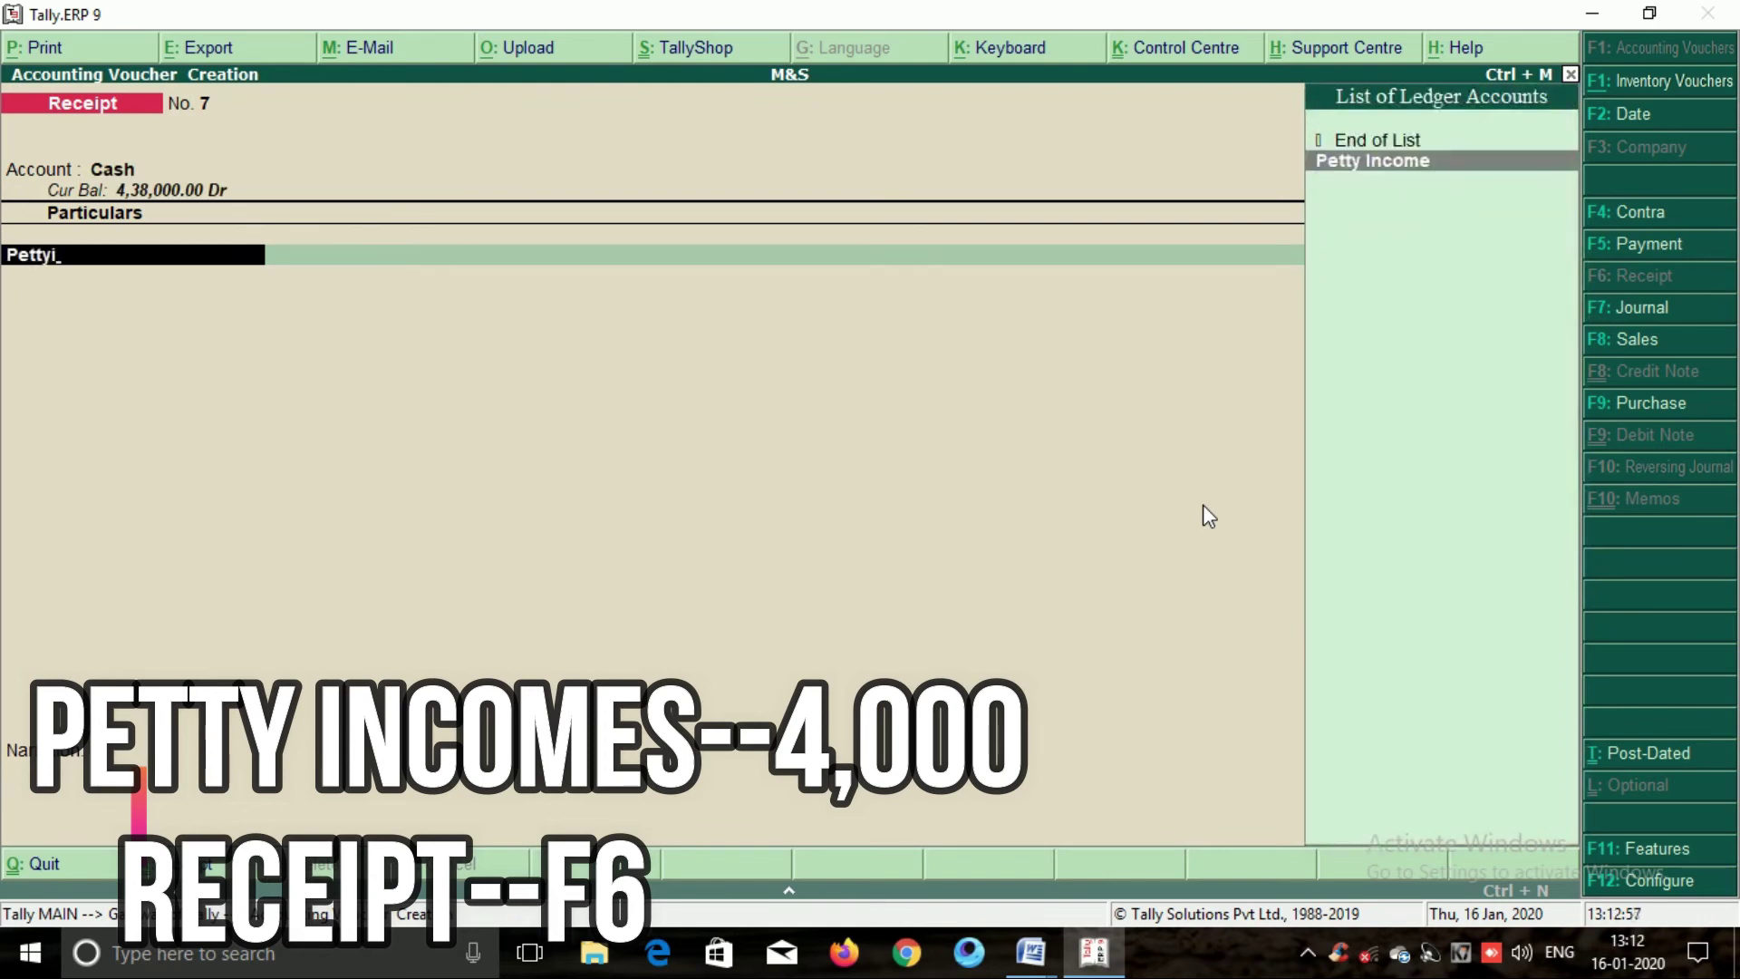
pyautogui.press('Return')
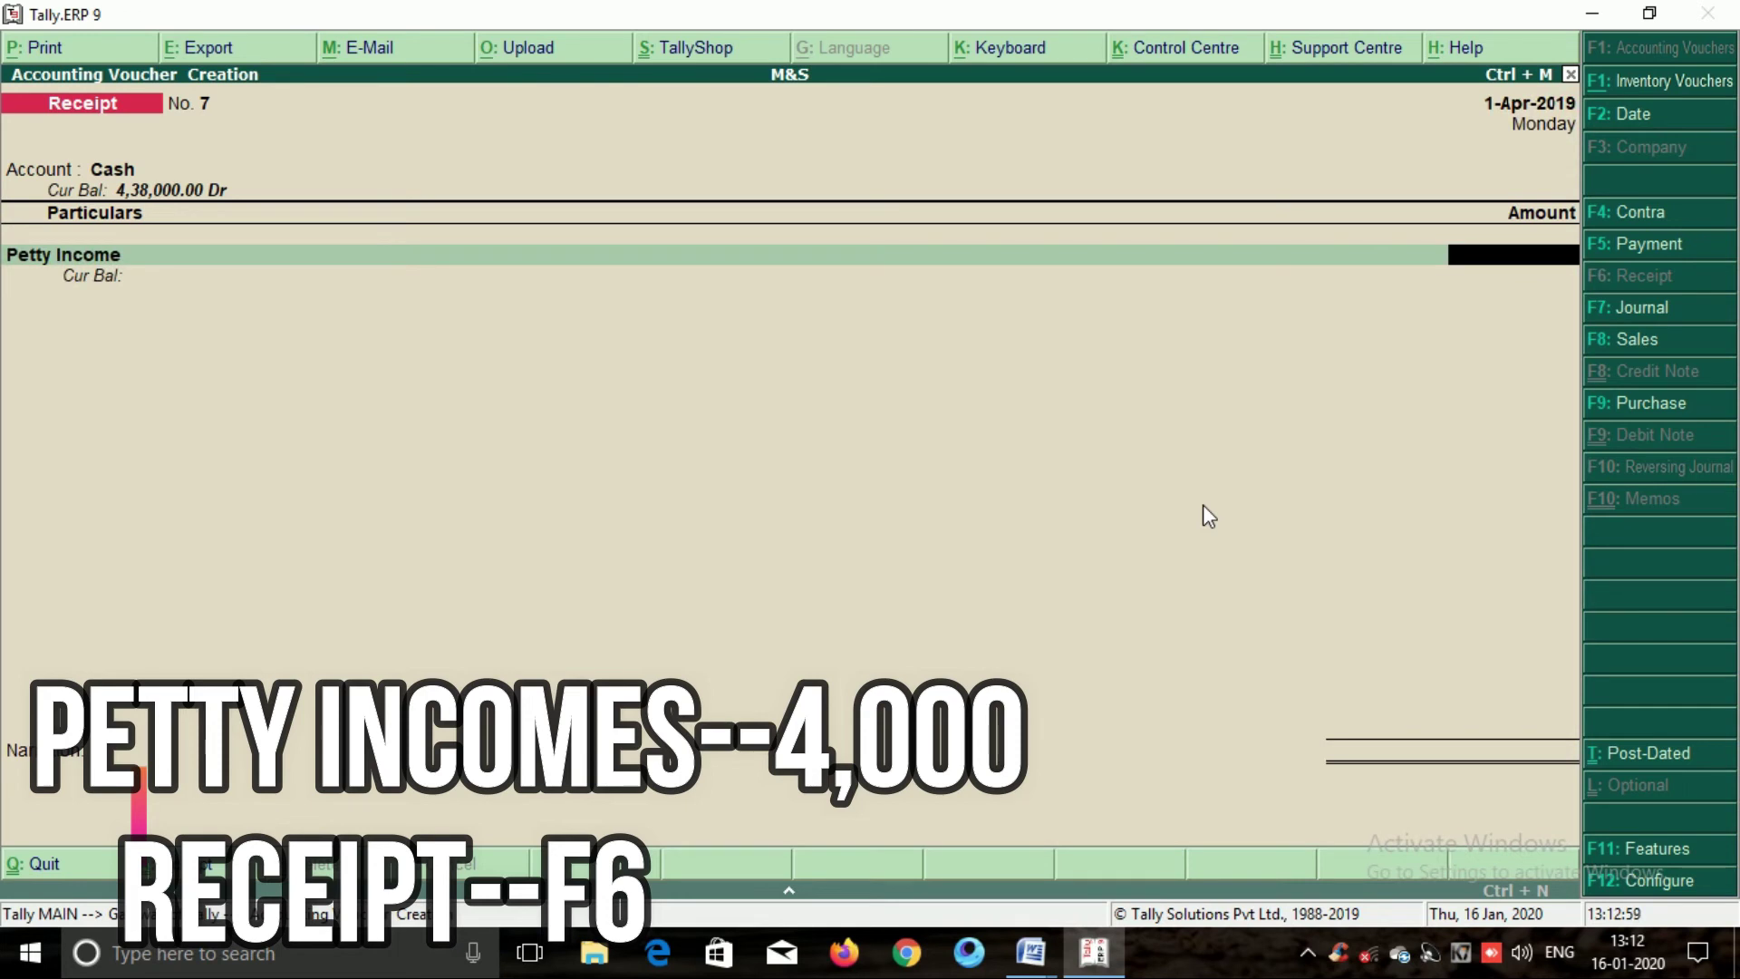
pyautogui.write('4000')
pyautogui.press('Return')
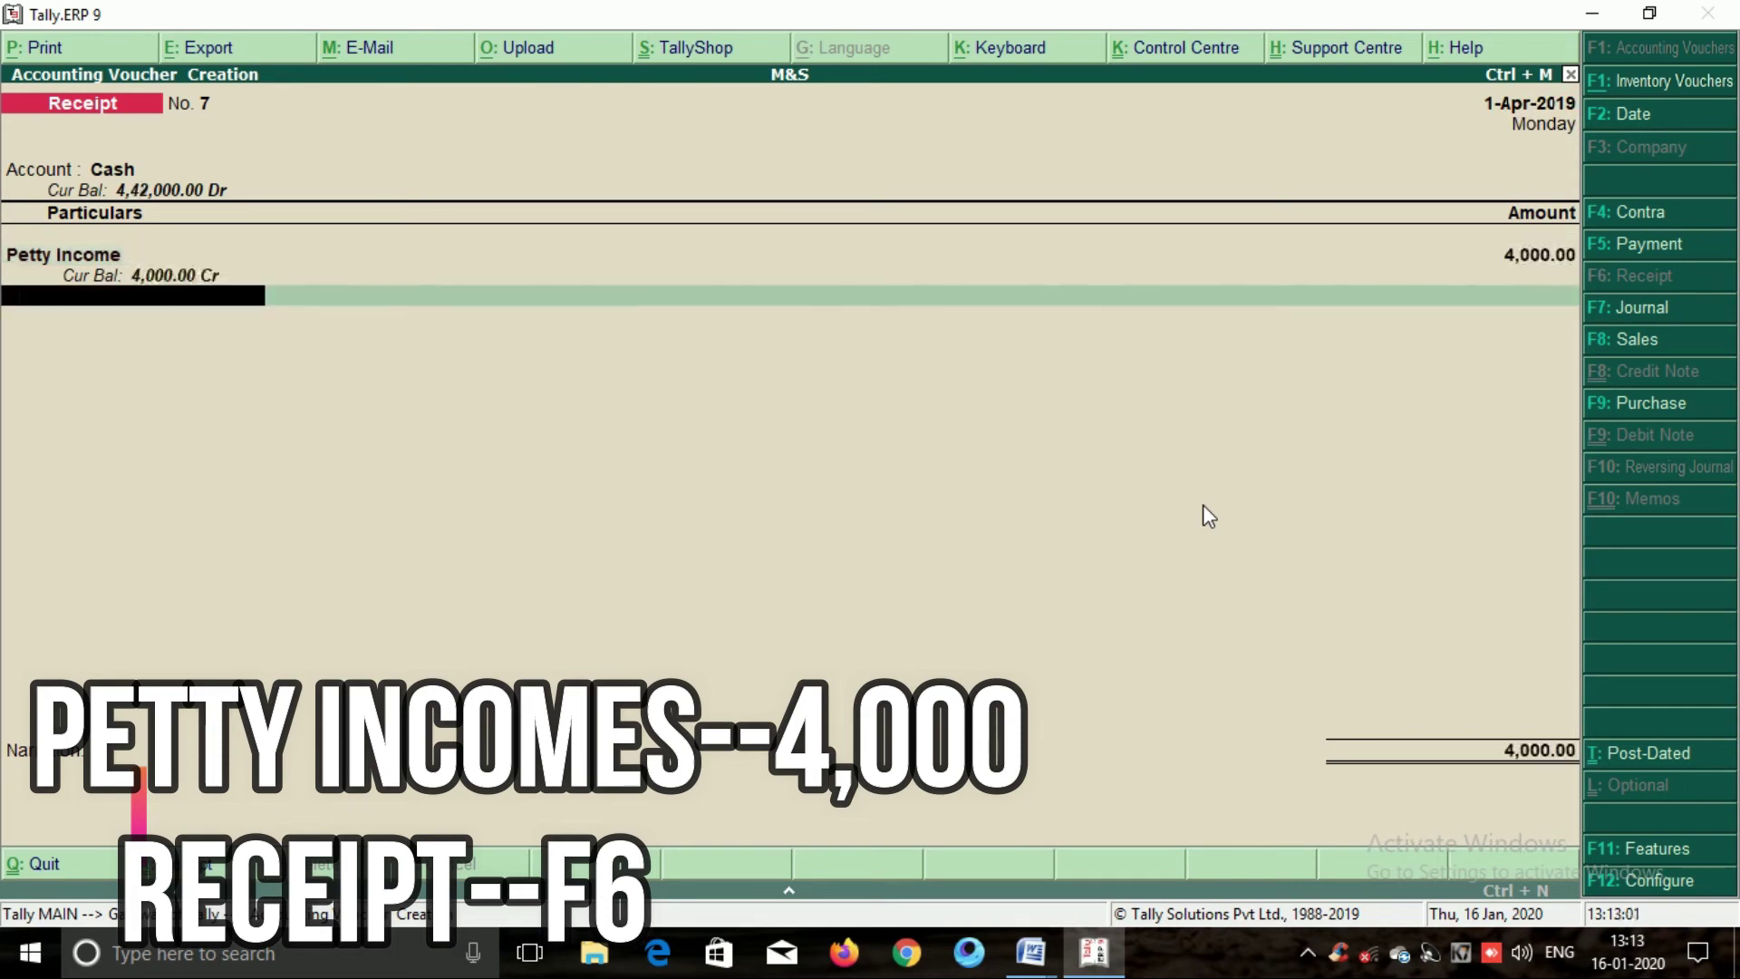
pyautogui.press('Return')
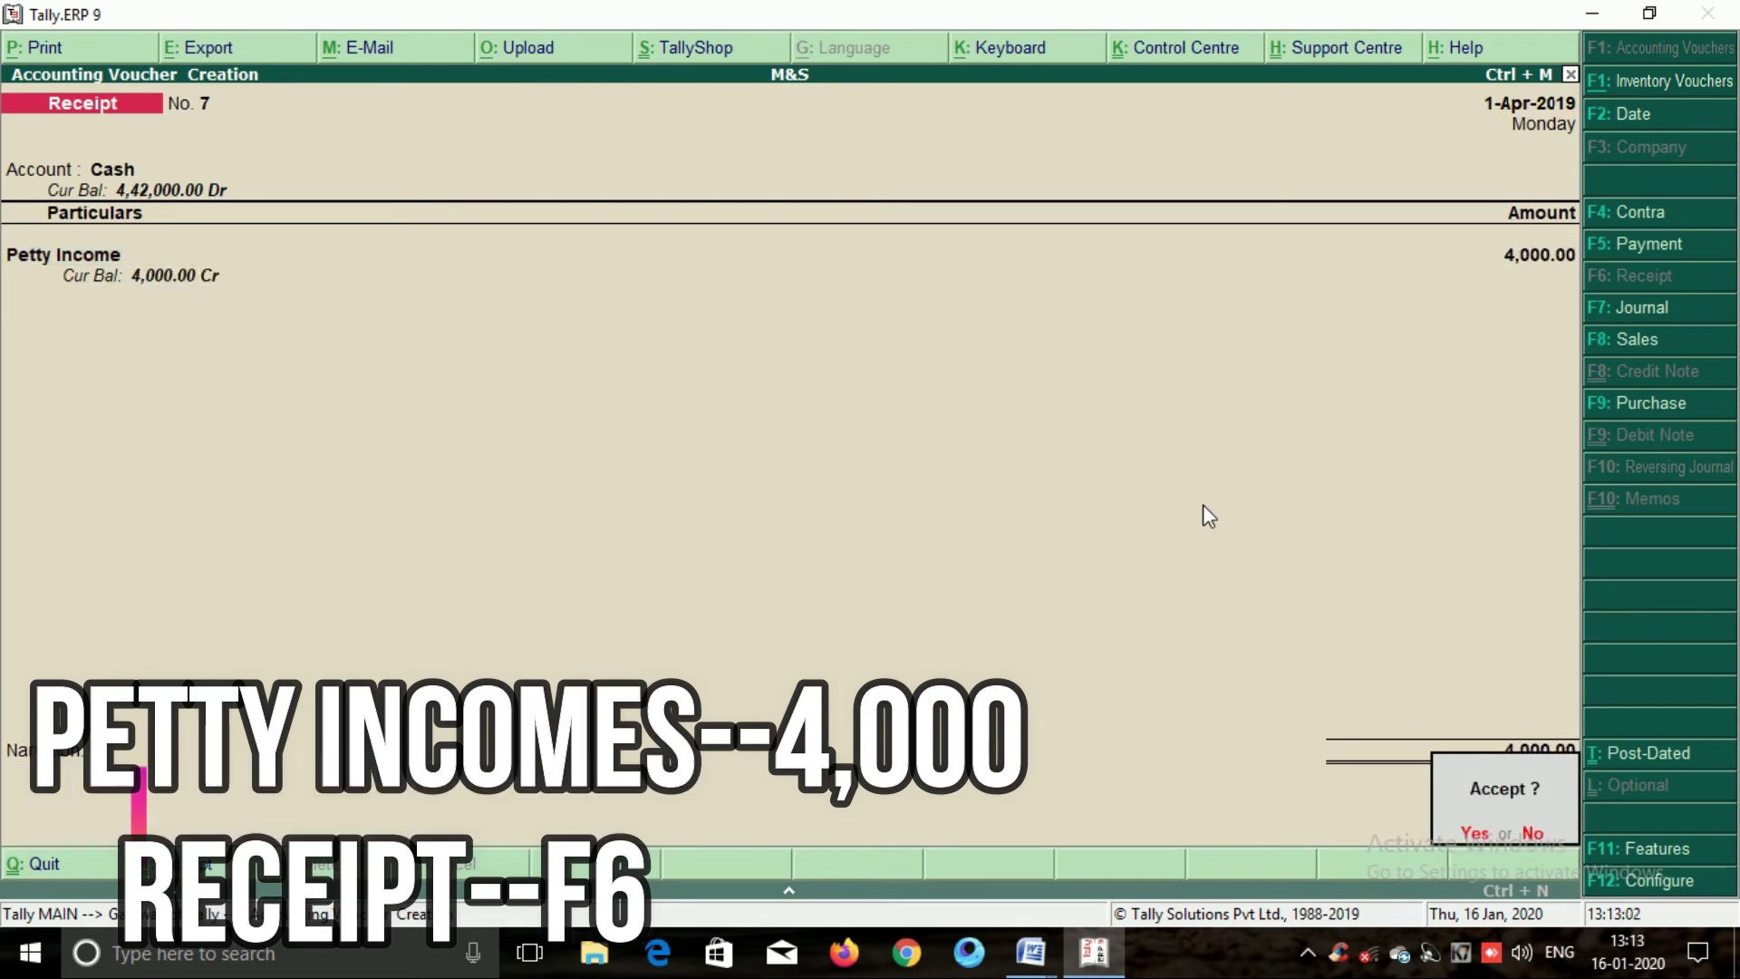
pyautogui.press('Return')
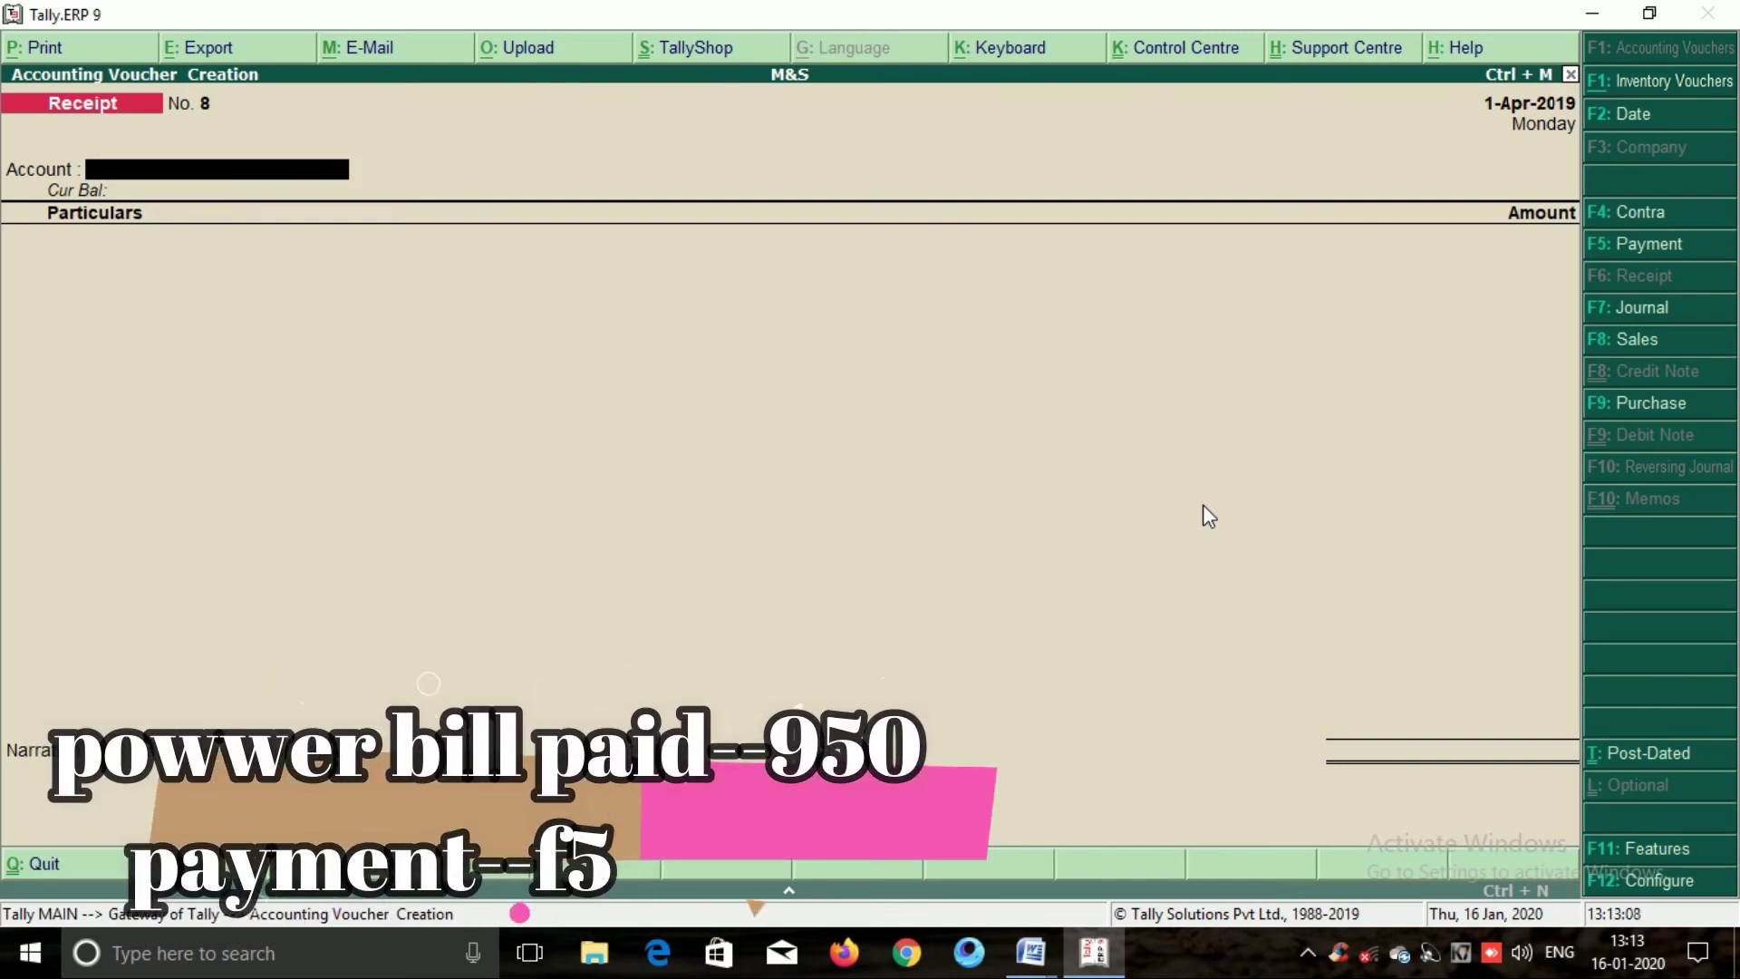
# Record a payment voucher with Cash as the account and 950 for the Power Bill Paid ledger, leaving the narration blank.
pyautogui.press('F5')
pyautogui.press('Return')
pyautogui.write('Po')
pyautogui.press('Return')
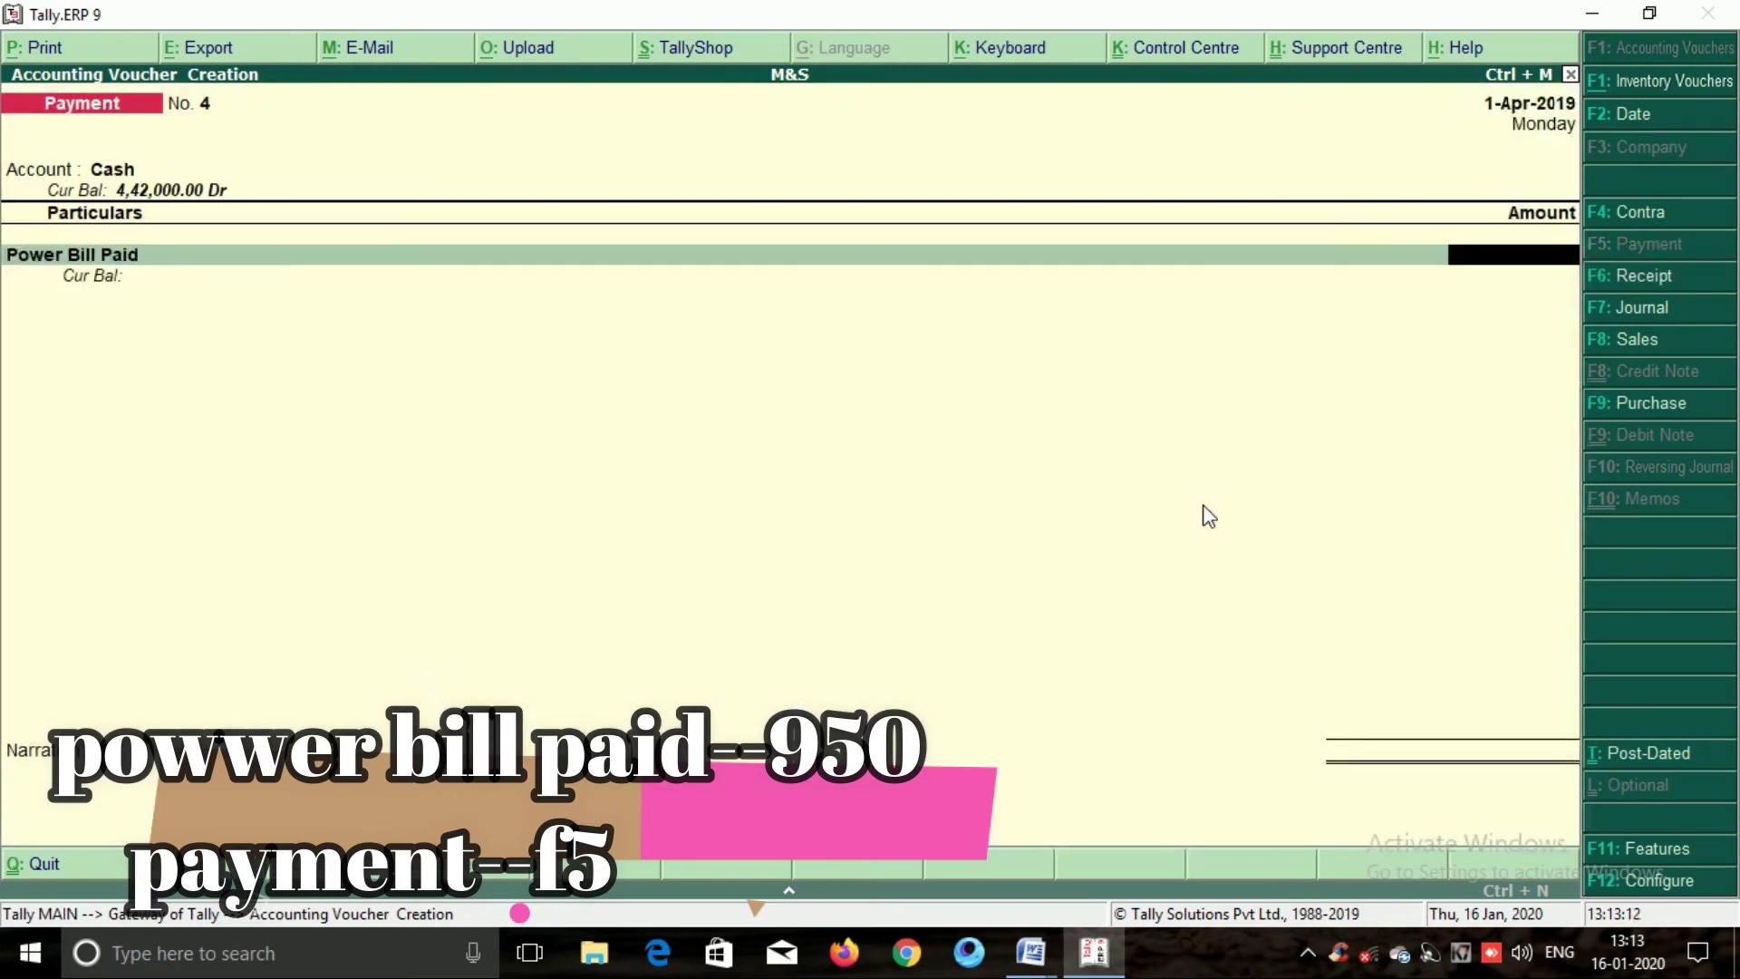
pyautogui.write('950')
pyautogui.press('Return')
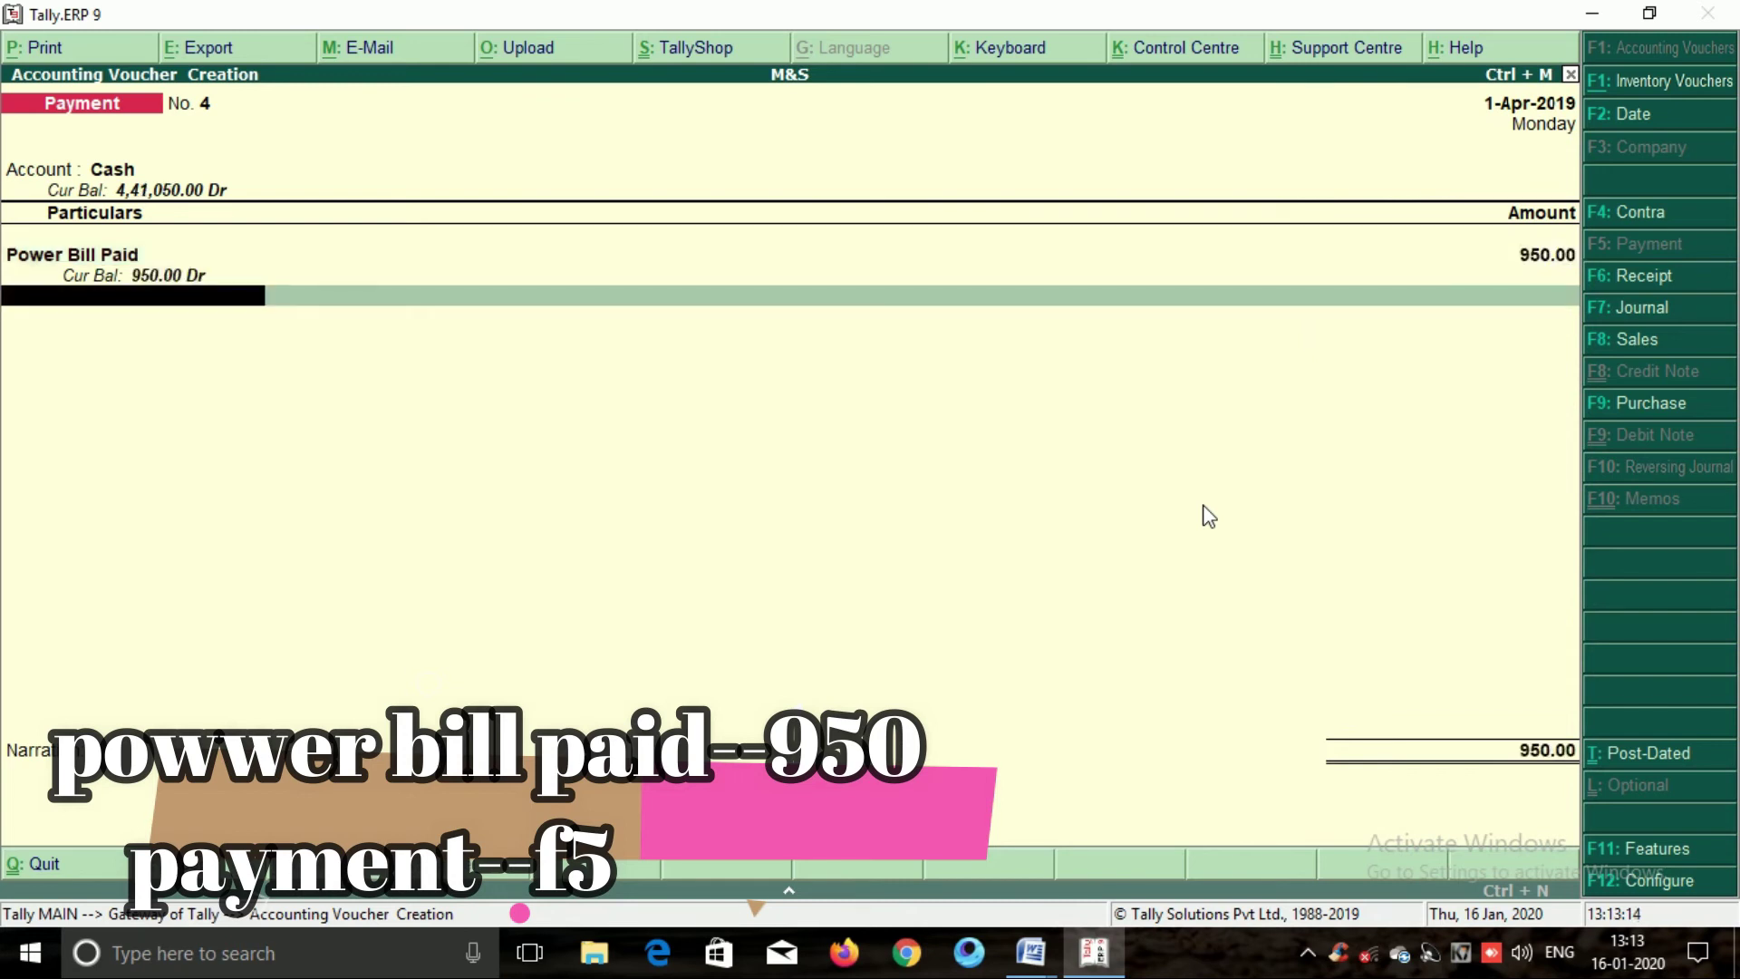
pyautogui.press('Return')
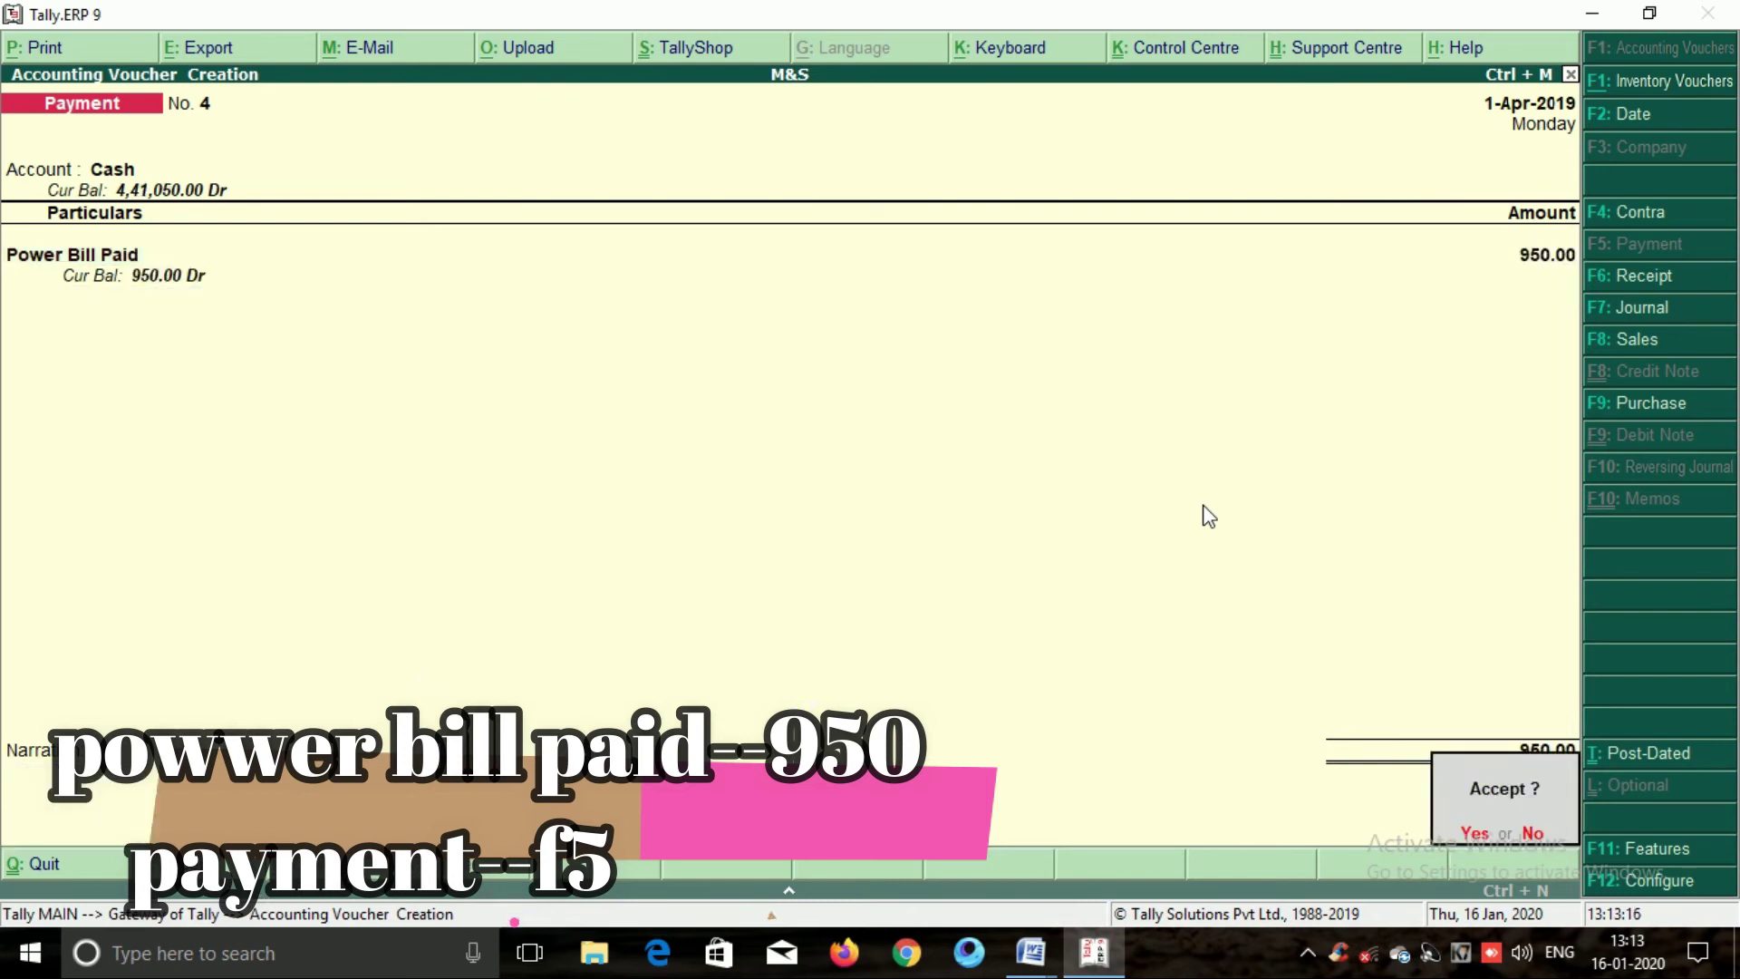
pyautogui.press('Return')
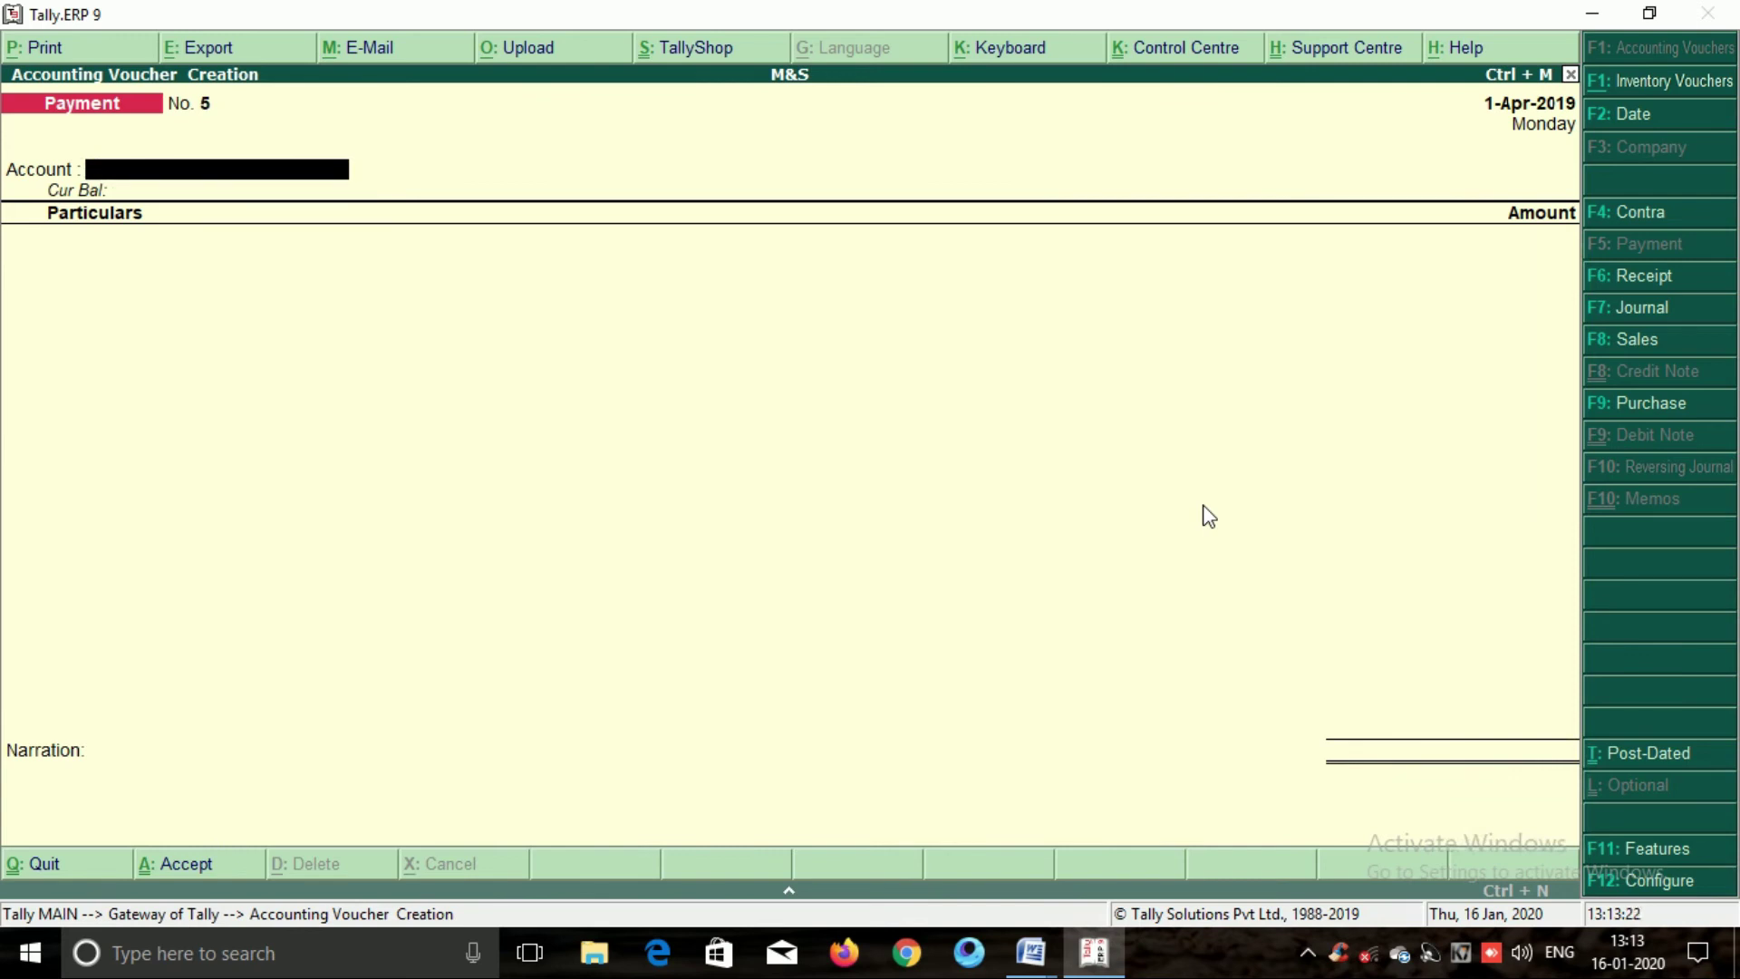
# Leave voucher entry and review the company's balance sheet for the current period's profit.
pyautogui.press('Escape')
pyautogui.press('y')
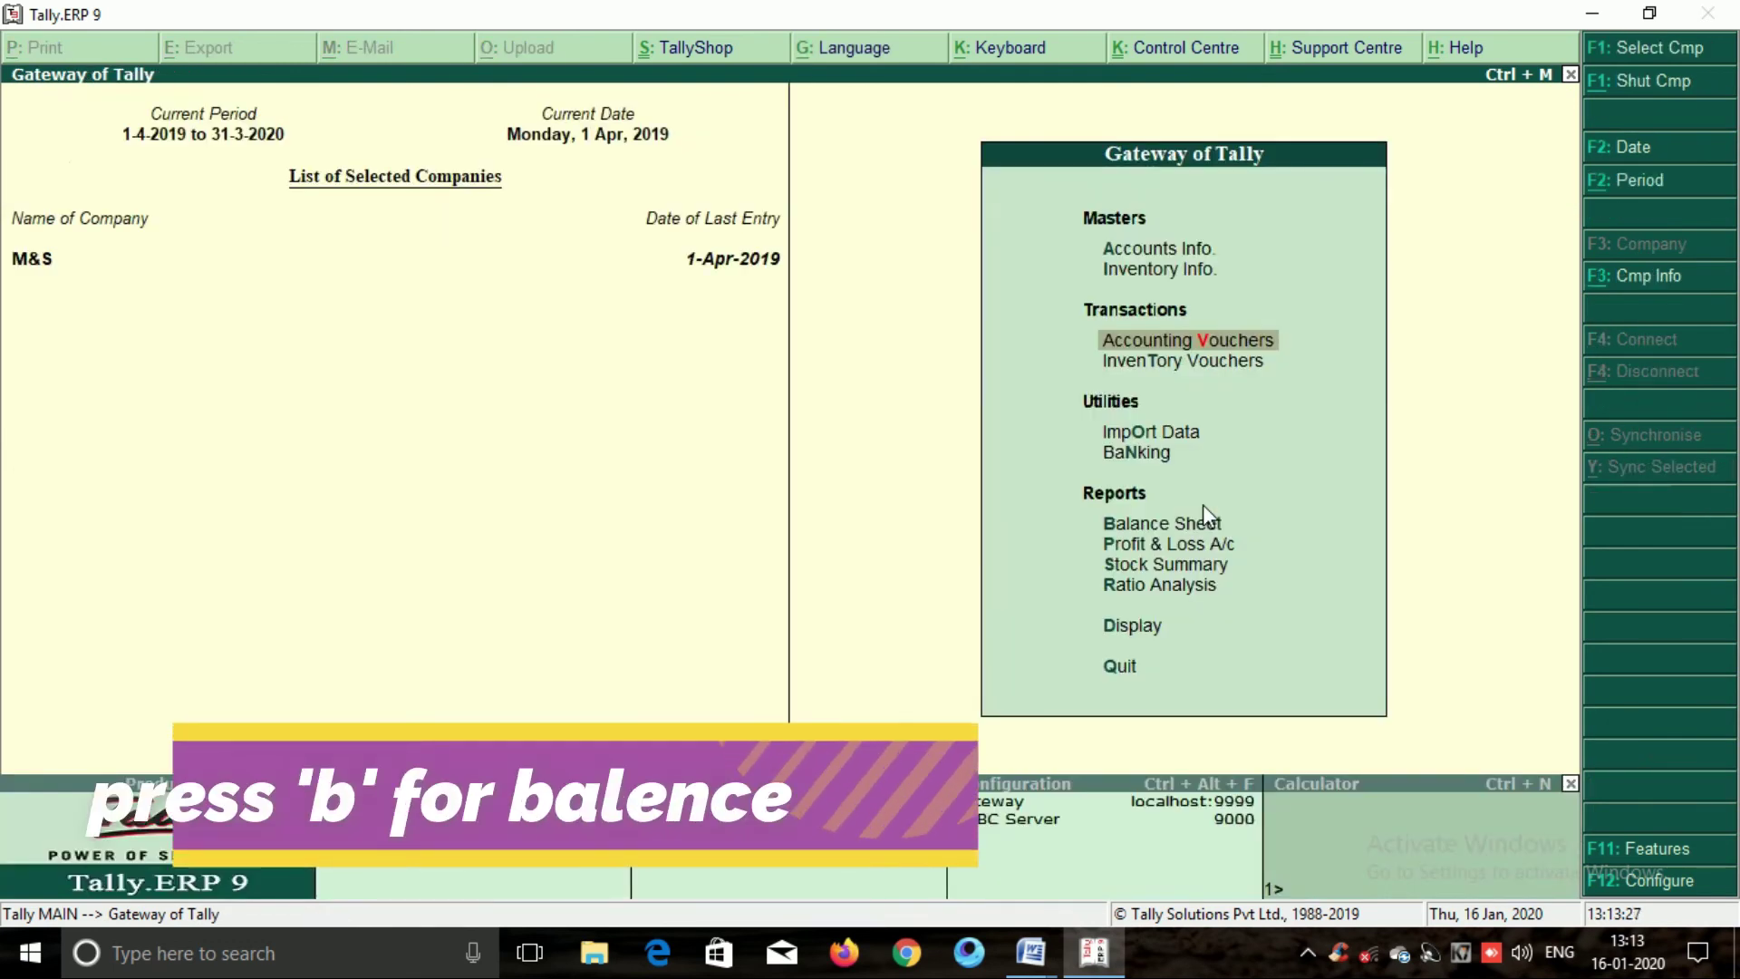
pyautogui.press('b')
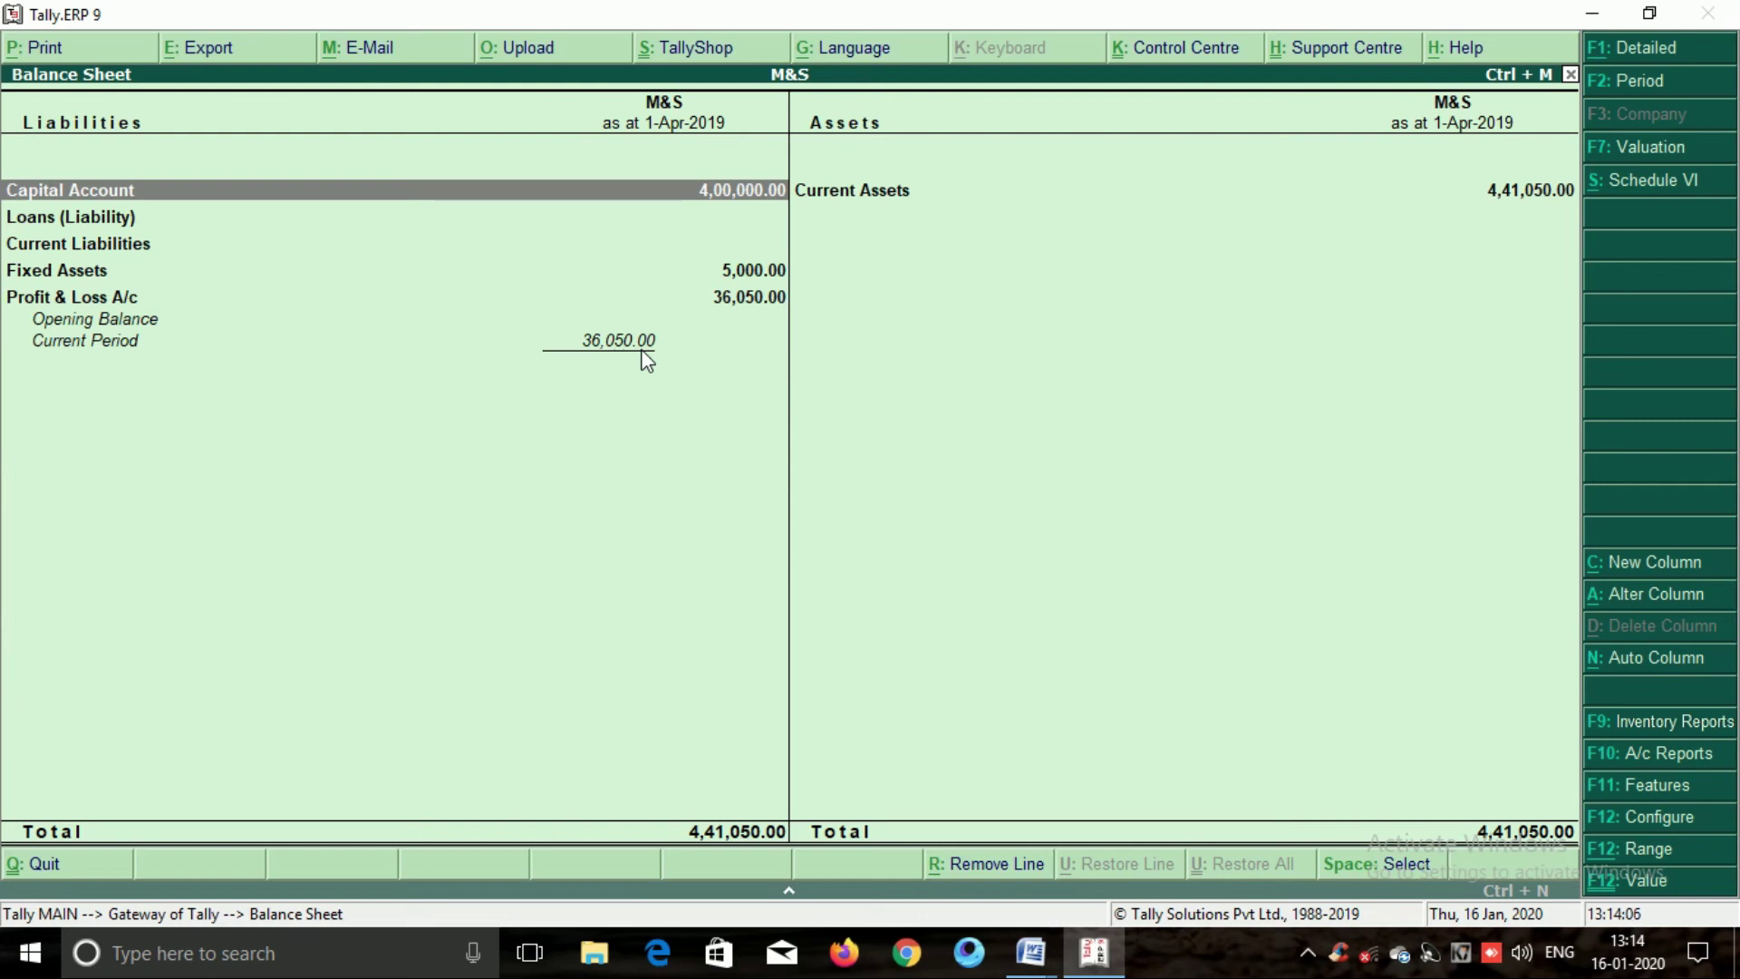
pyautogui.press('Escape')
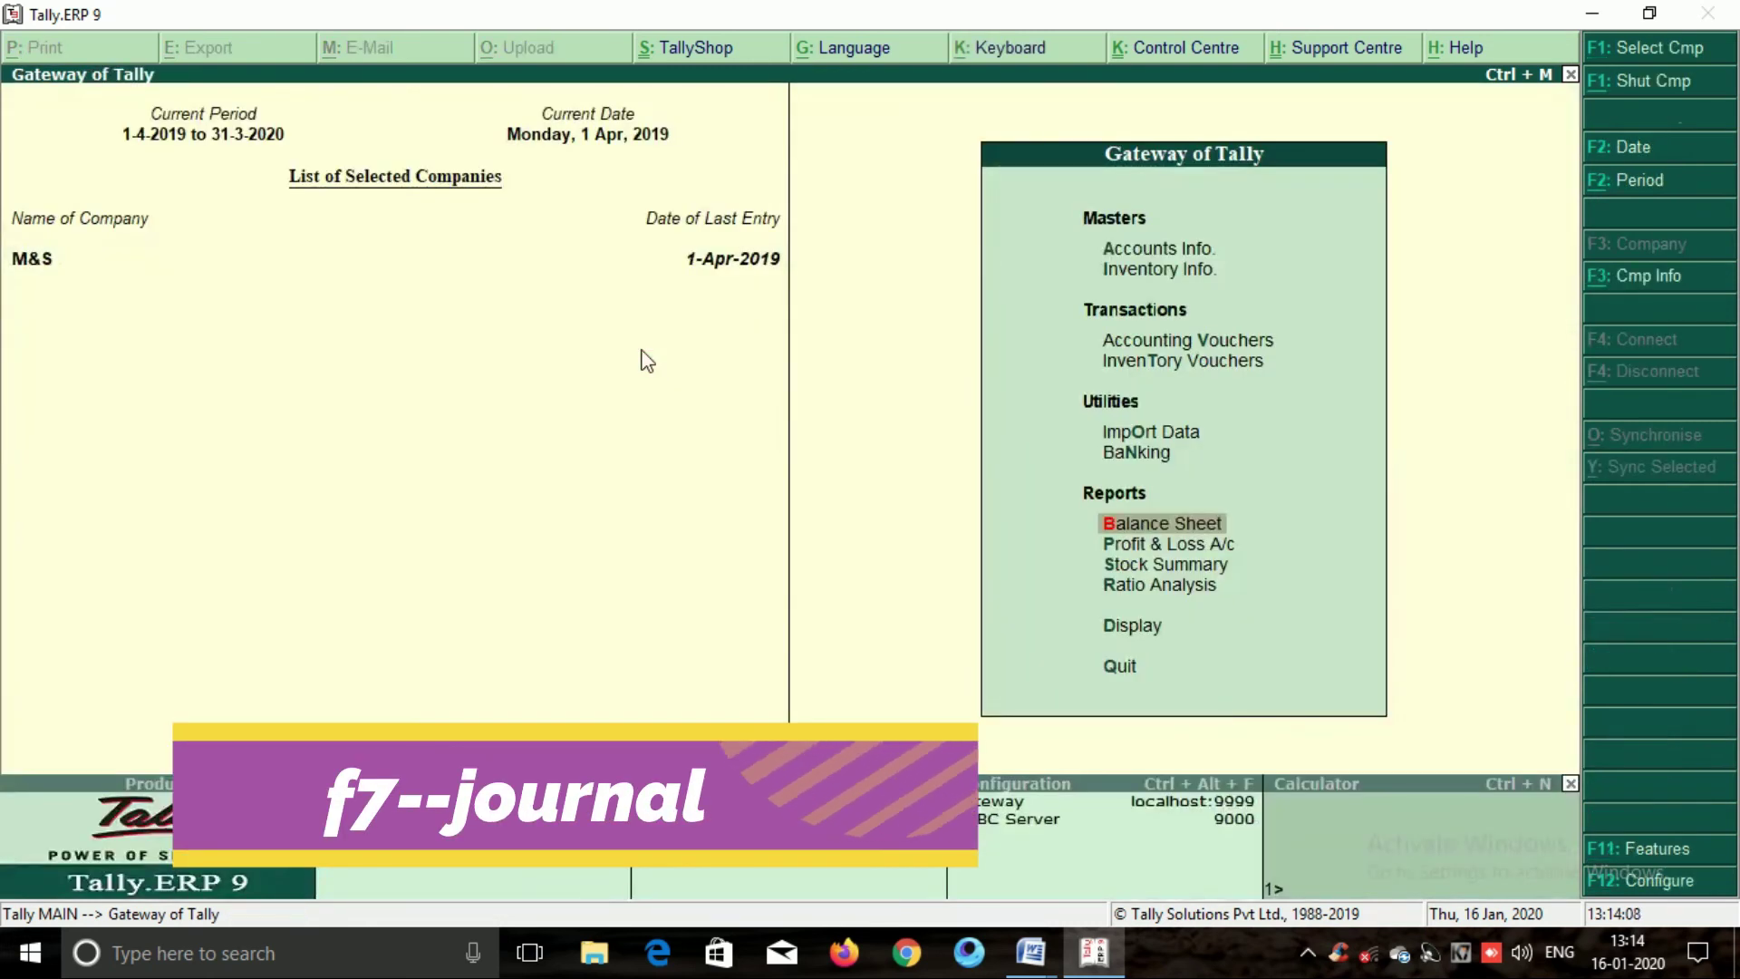
# Start a journal accounting voucher and debit the Profit & Loss A/c ledger with 36,050.
pyautogui.press('Up')
pyautogui.press('Up')
pyautogui.press('Up')
pyautogui.press('Up')
pyautogui.press('Up')
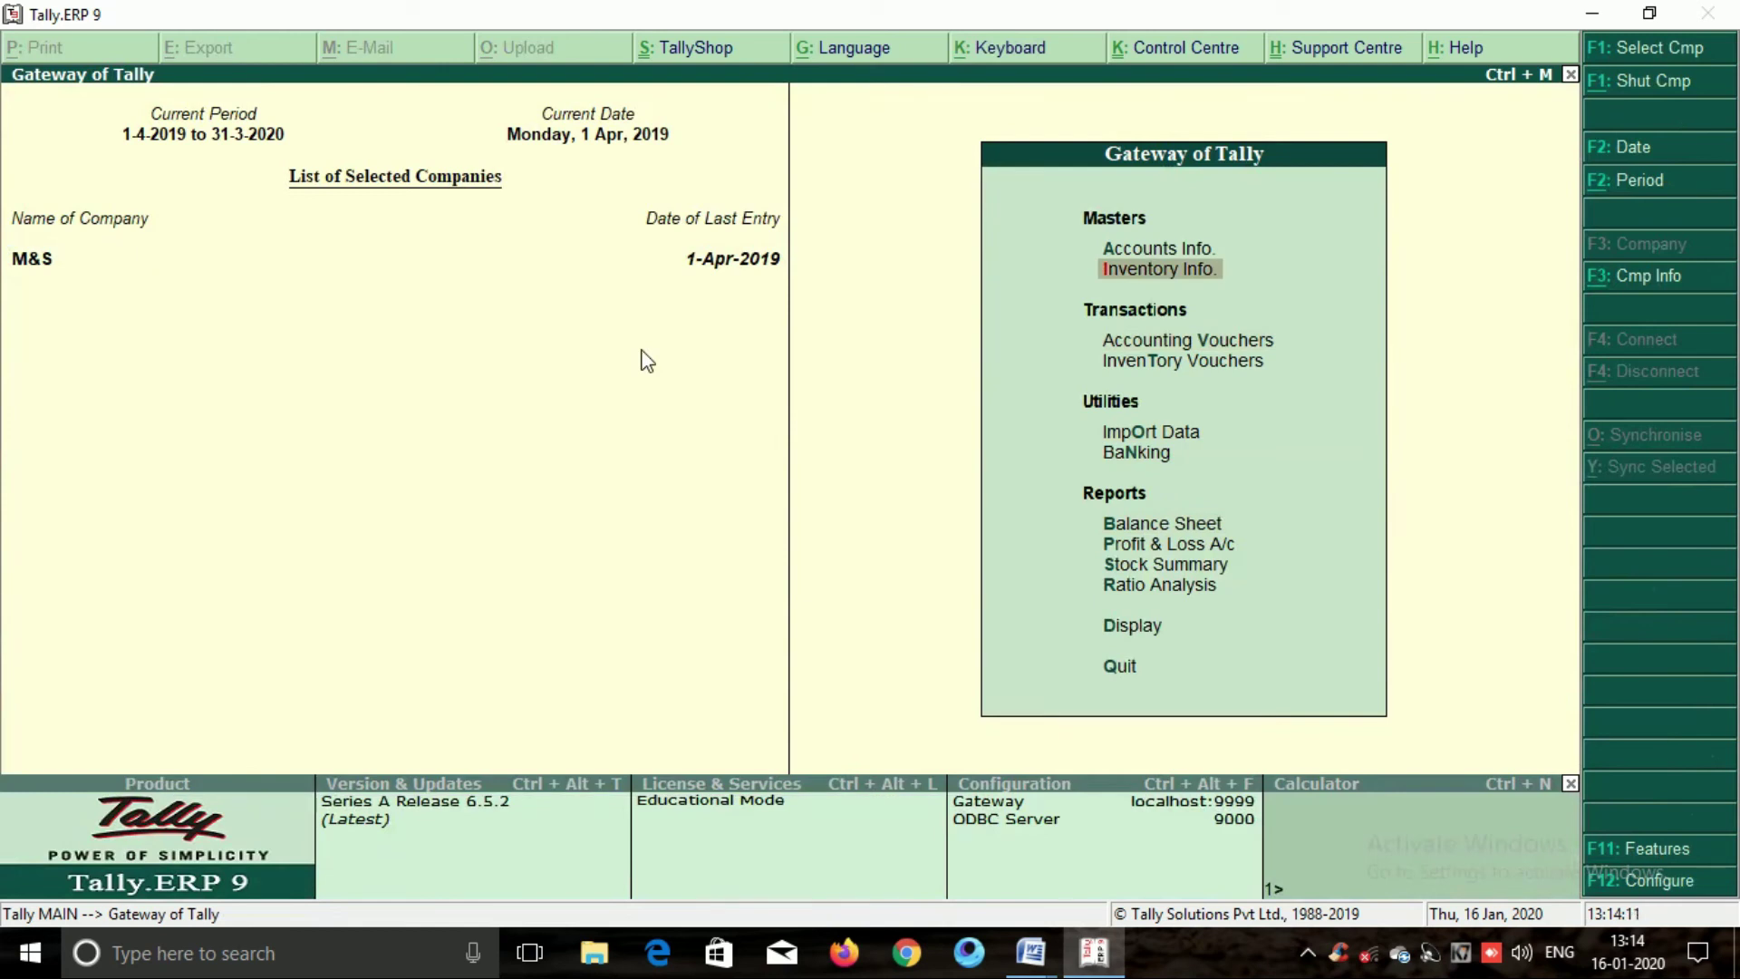
pyautogui.press('Down')
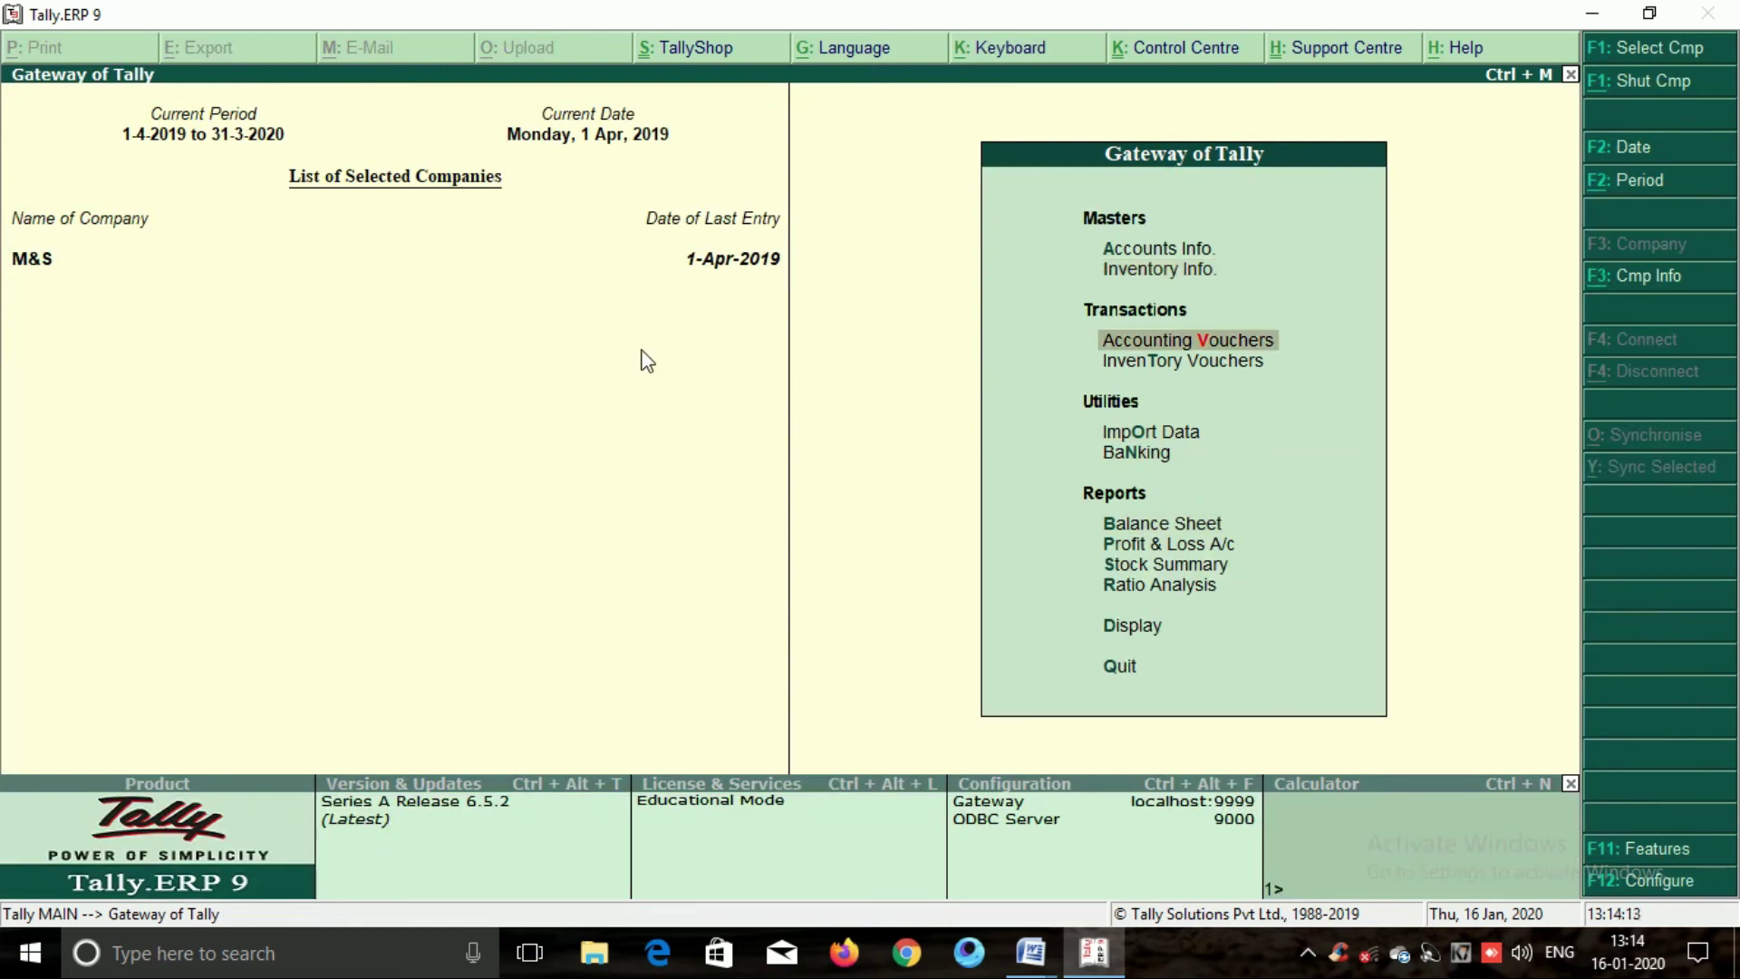
pyautogui.press('Return')
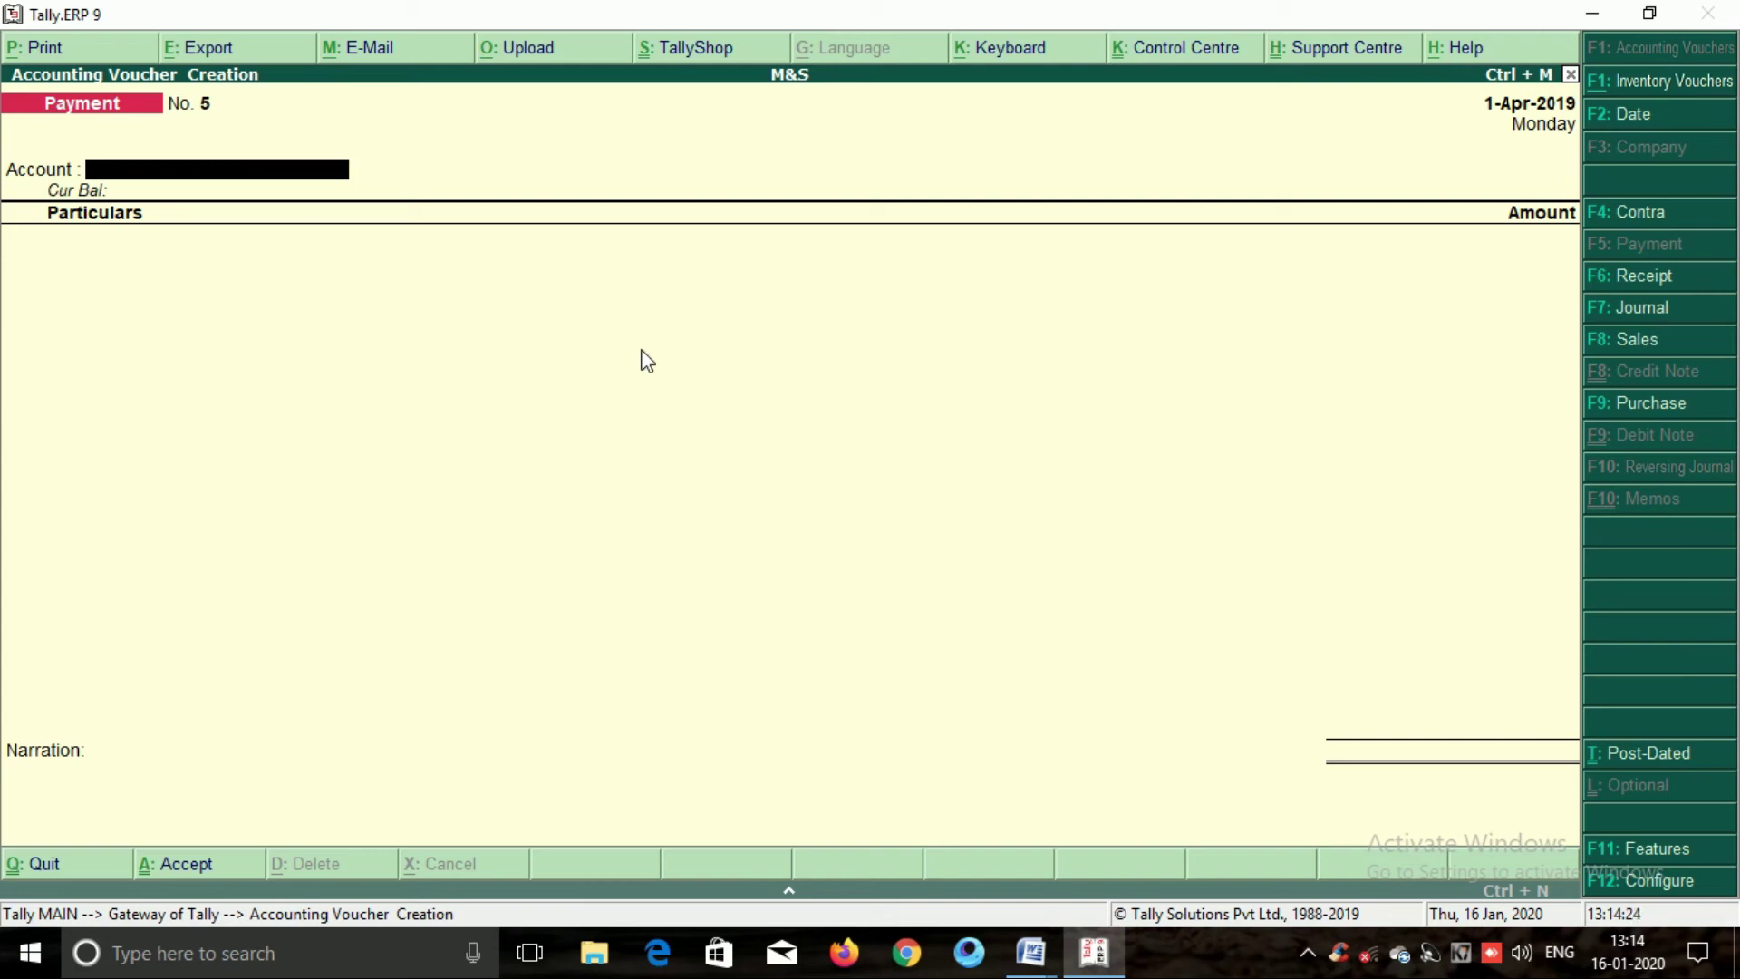
pyautogui.press('F7')
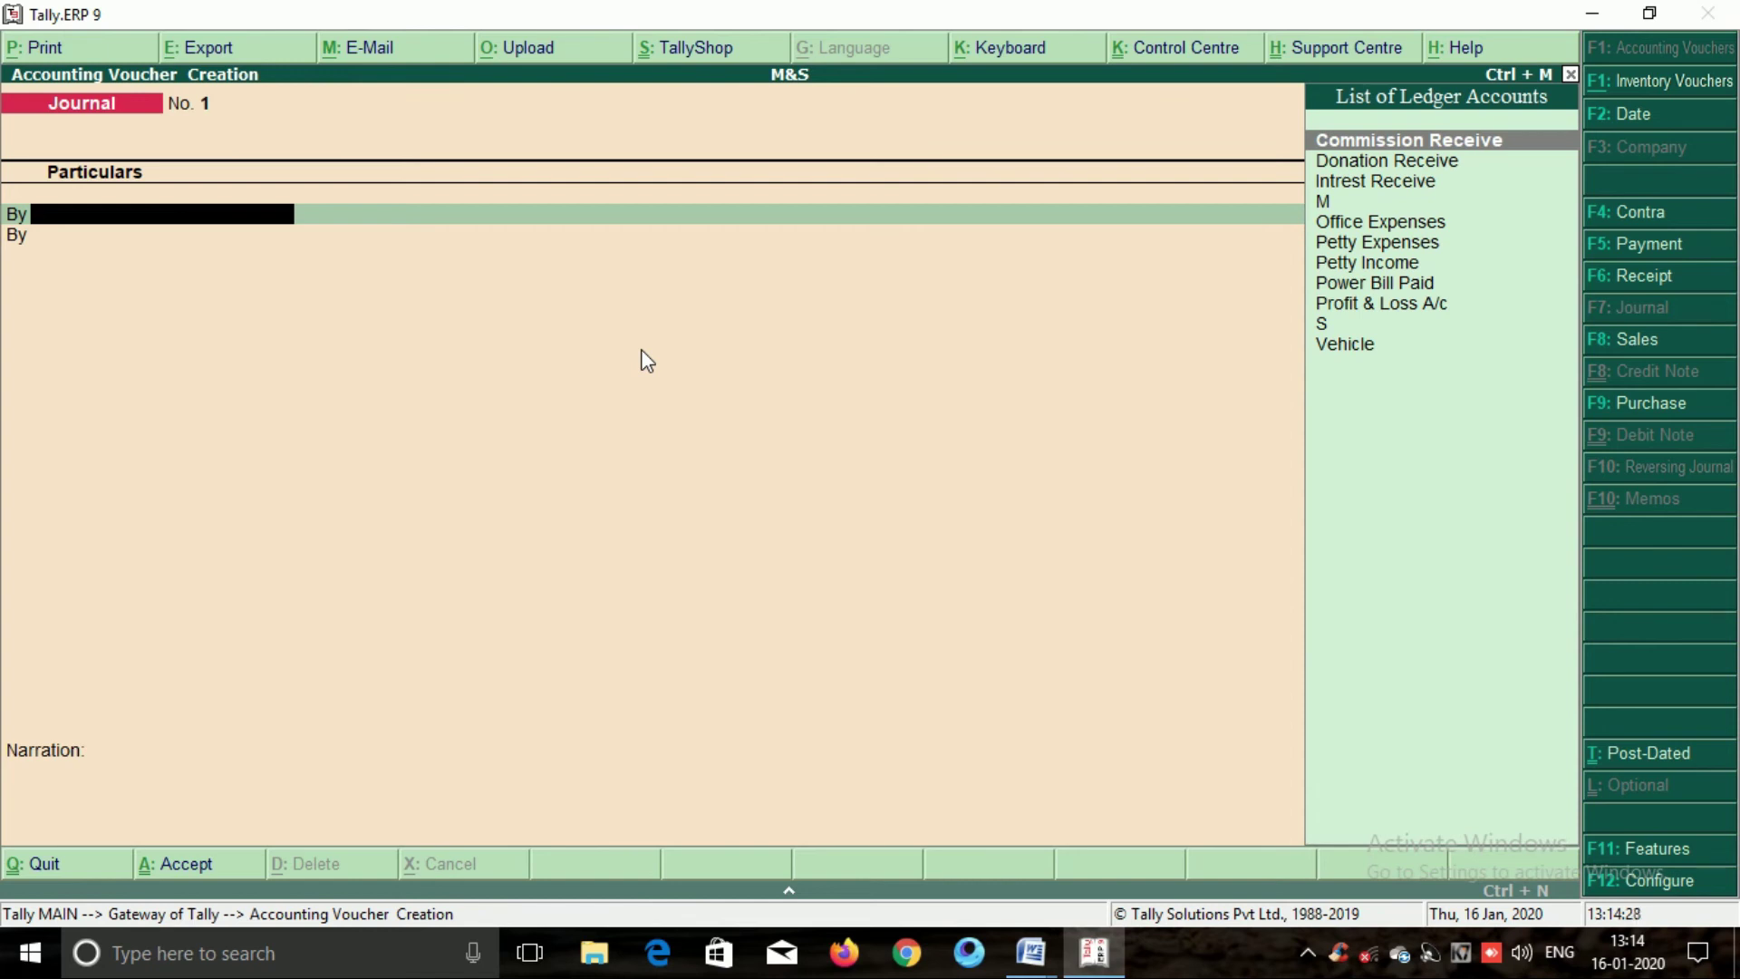
pyautogui.press('Down')
pyautogui.press('Down')
pyautogui.press('Down')
pyautogui.press('Down')
pyautogui.press('Down')
pyautogui.press('Down')
pyautogui.press('Down')
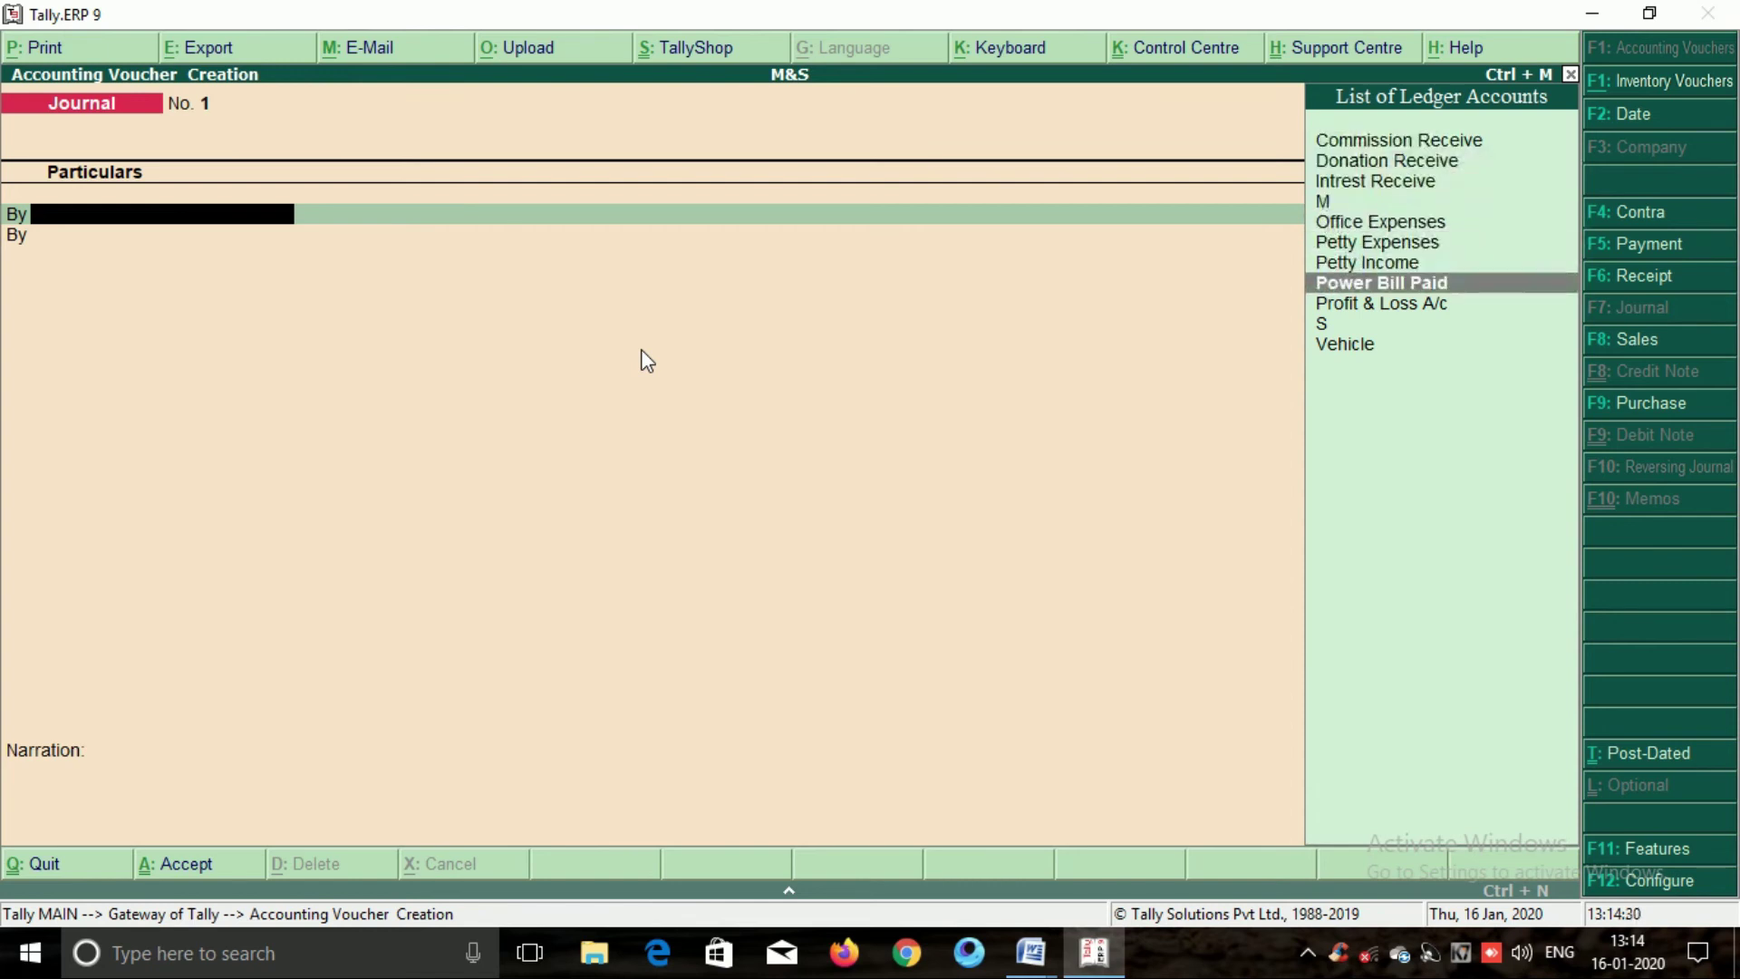
pyautogui.press('Down')
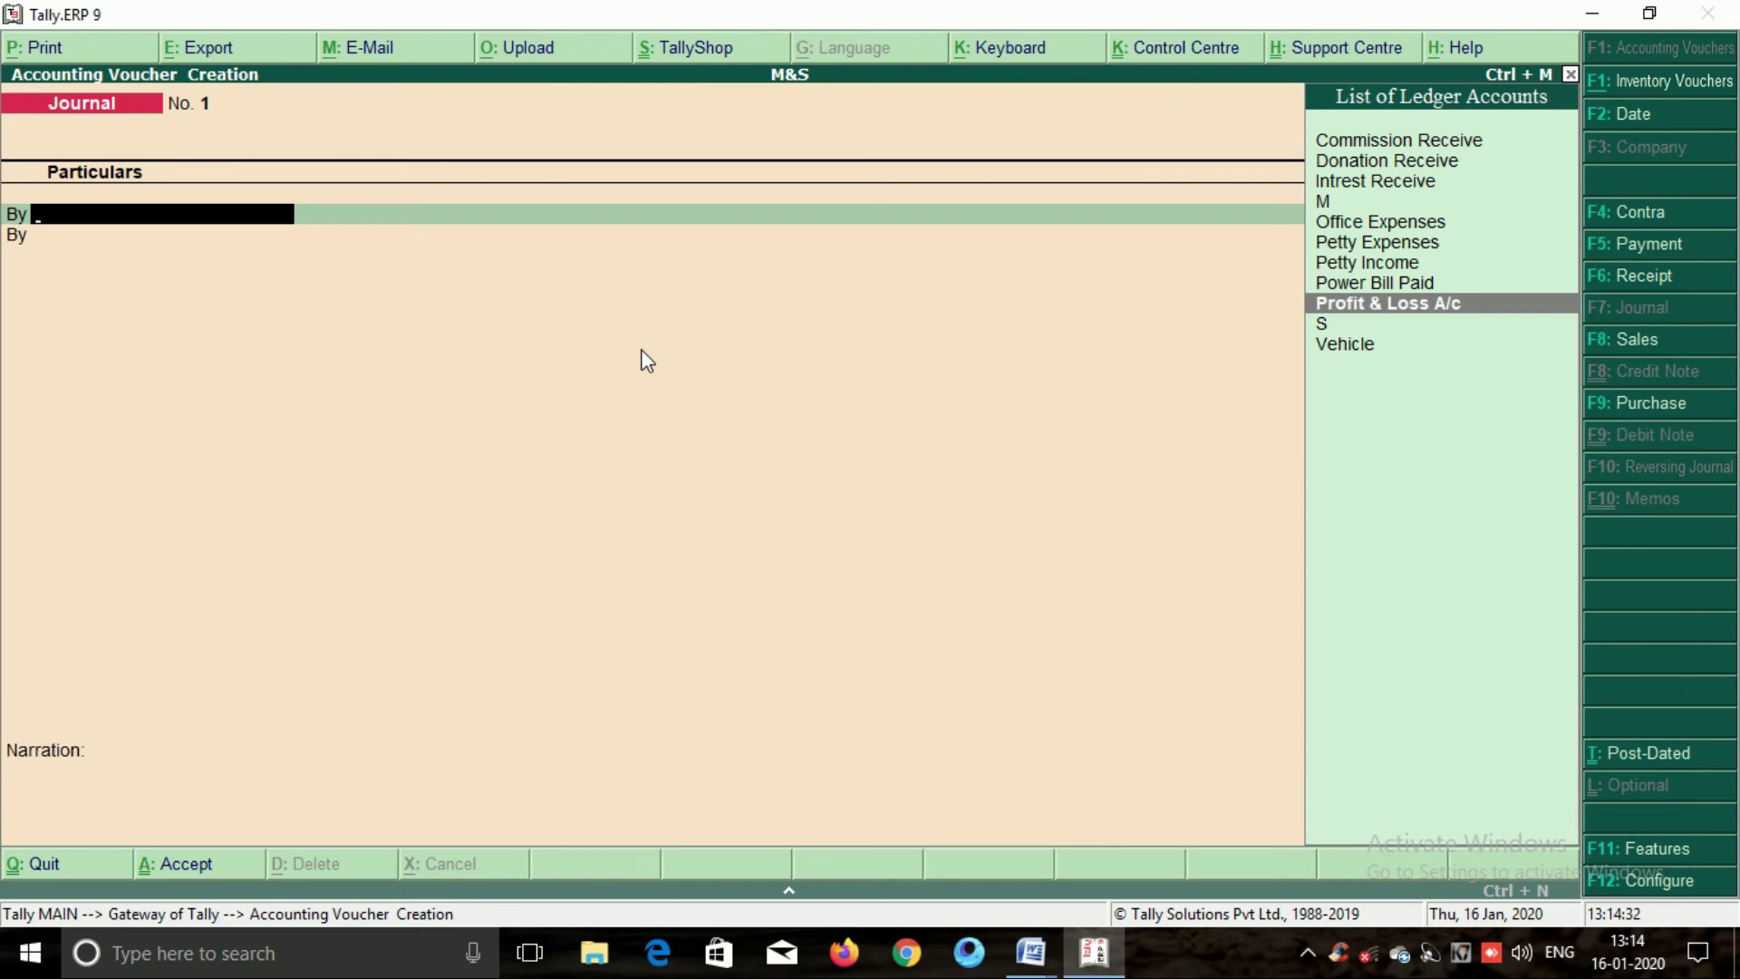
pyautogui.press('Return')
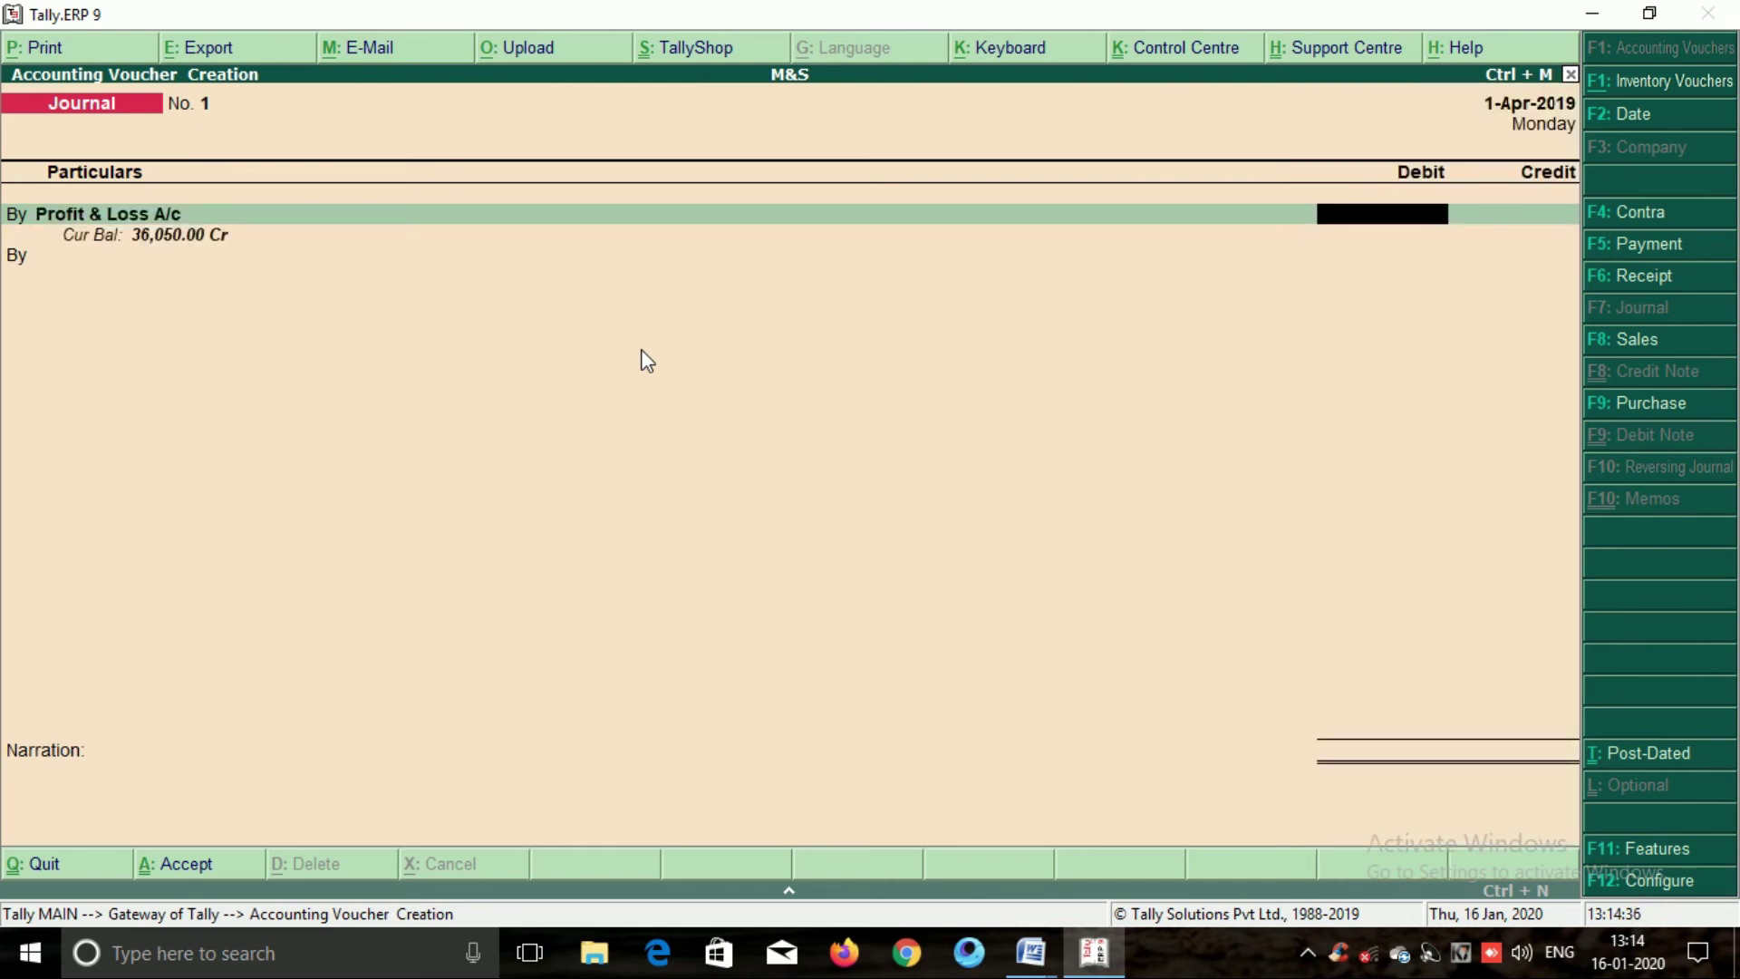
pyautogui.write('36050')
pyautogui.press('Return')
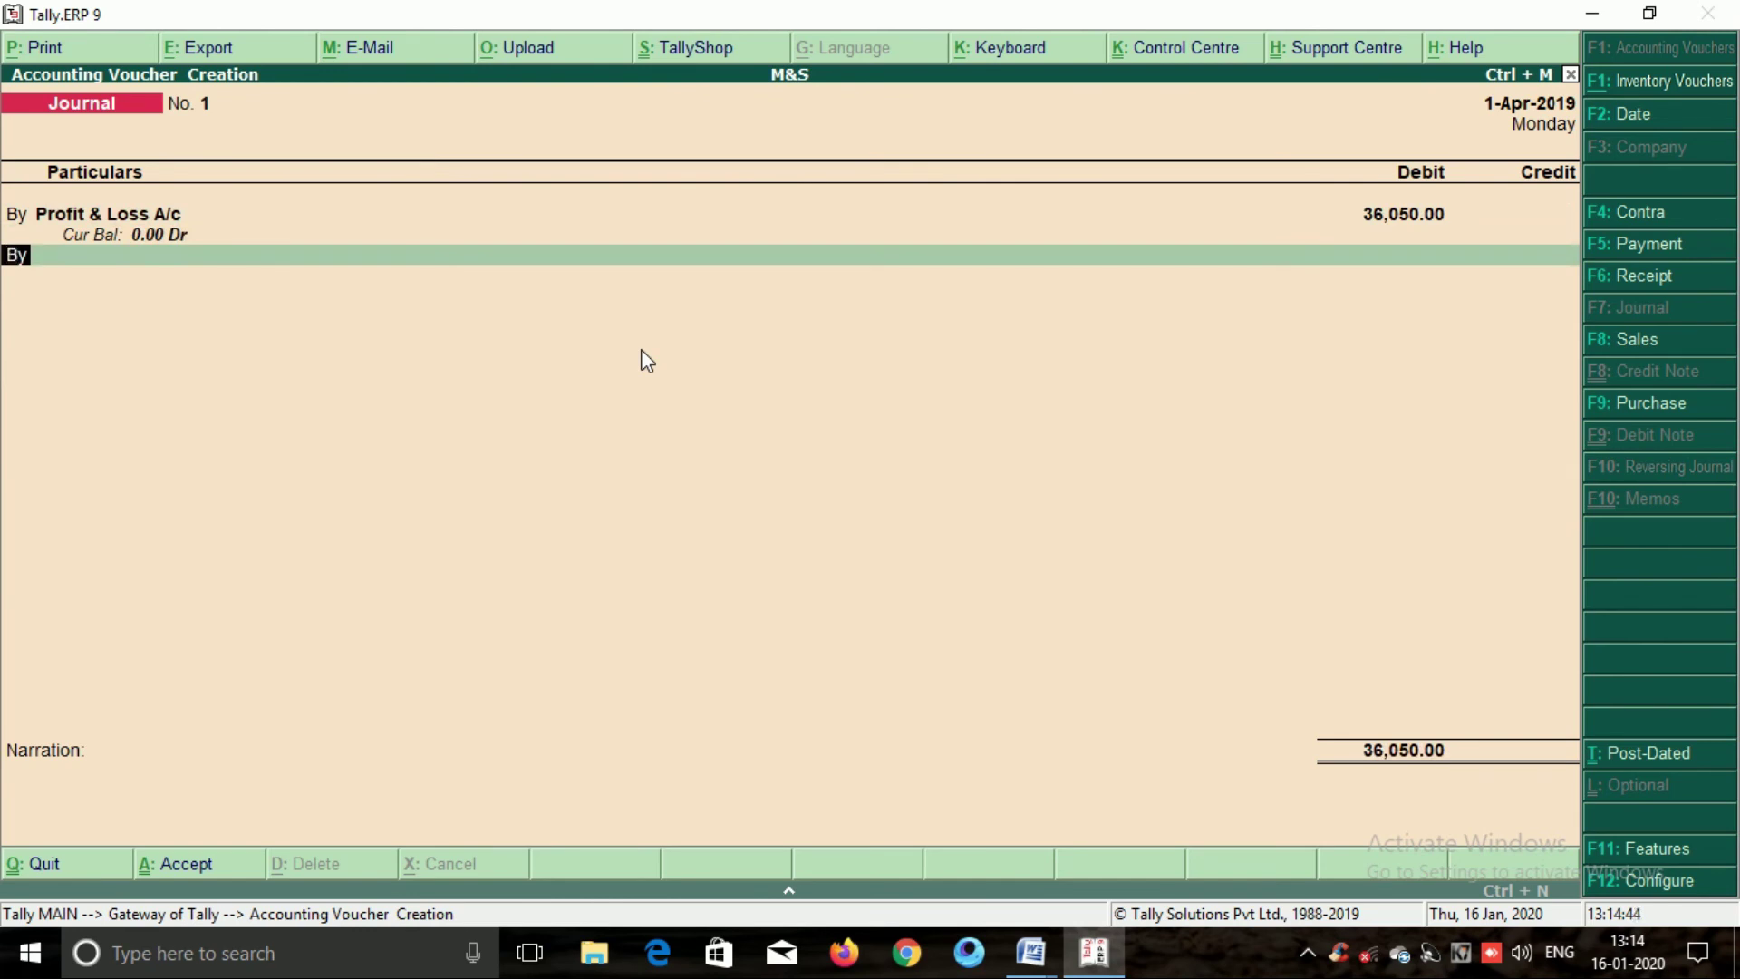
# Add a credit line for partner ledger M to the journal voucher.
pyautogui.write('to')
pyautogui.press('Return')
pyautogui.write('M')
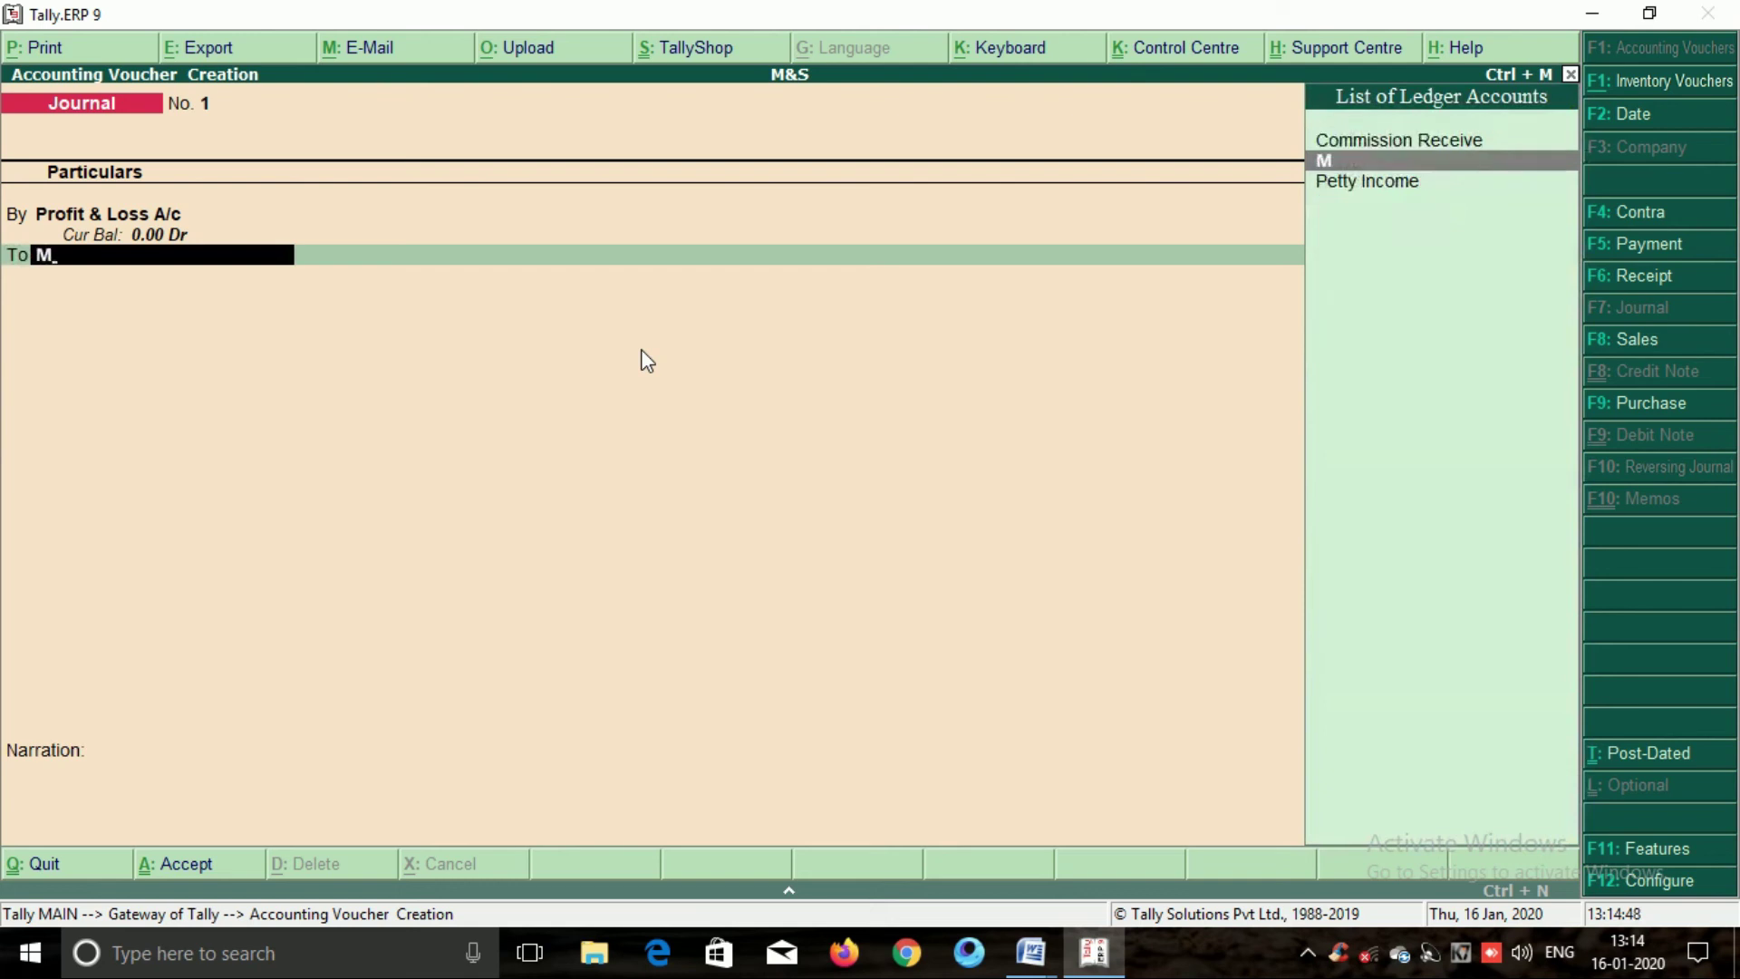
pyautogui.press('Return')
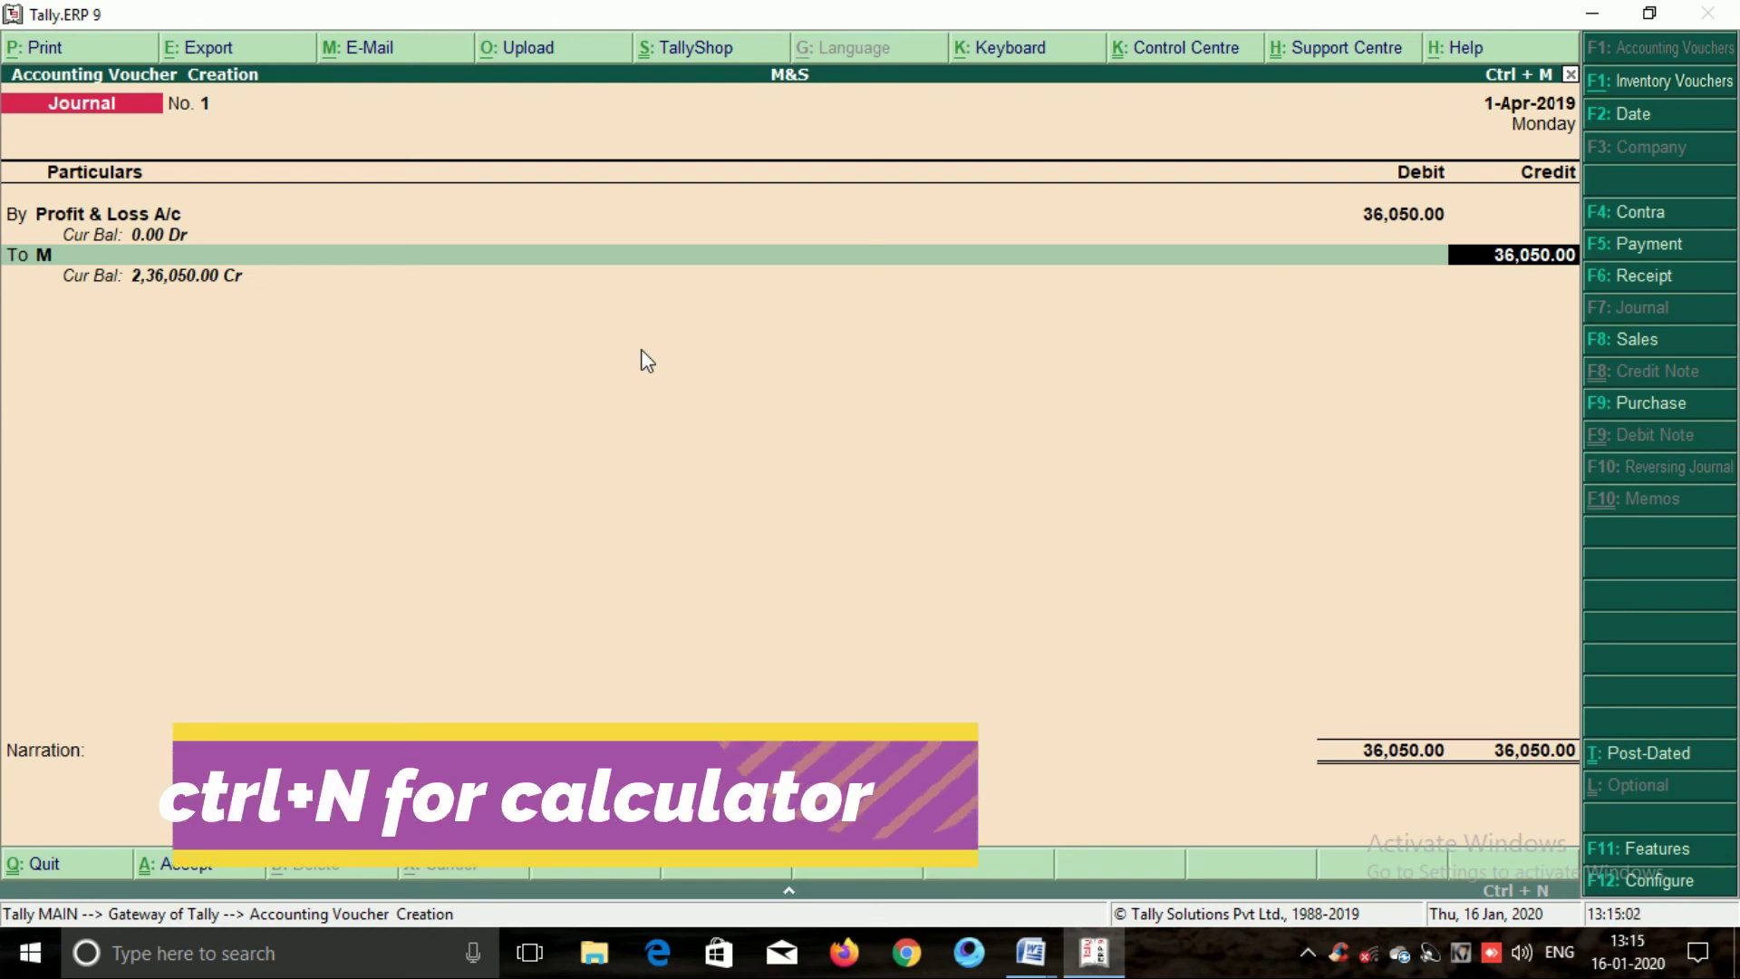
# Calculate 36050/2 in the built-in calculator to find each partner's equal profit share.
pyautogui.hotkey('ctrl', 'n')
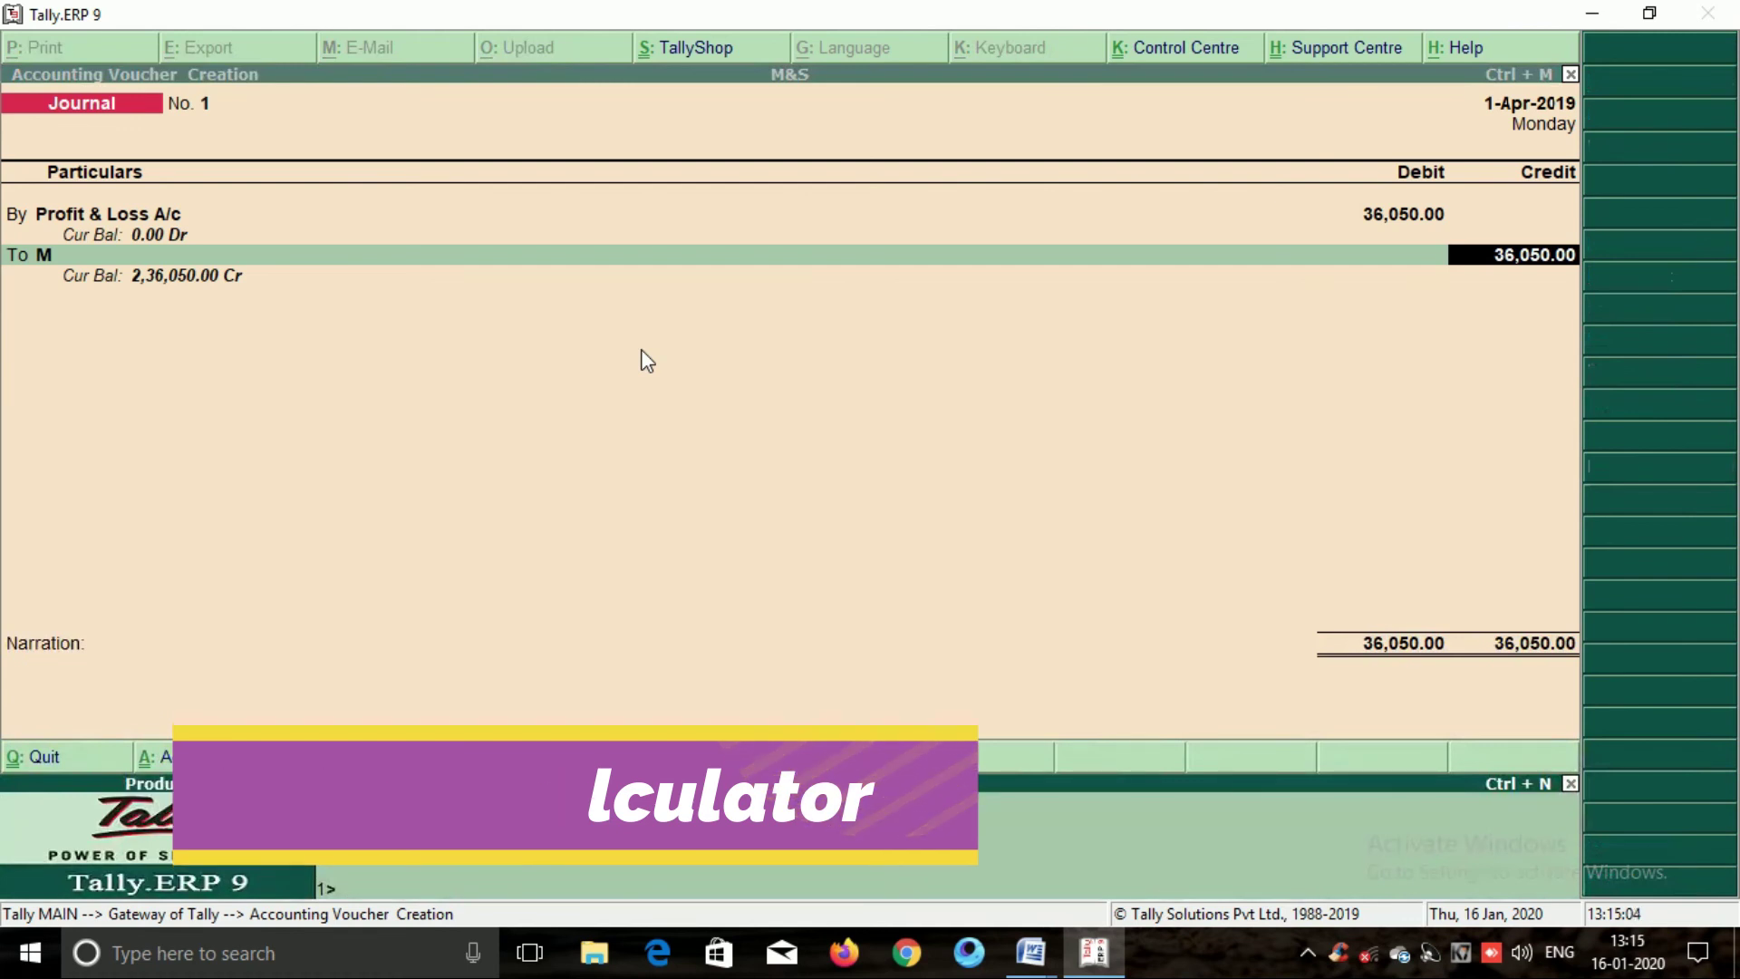
pyautogui.write('36050')
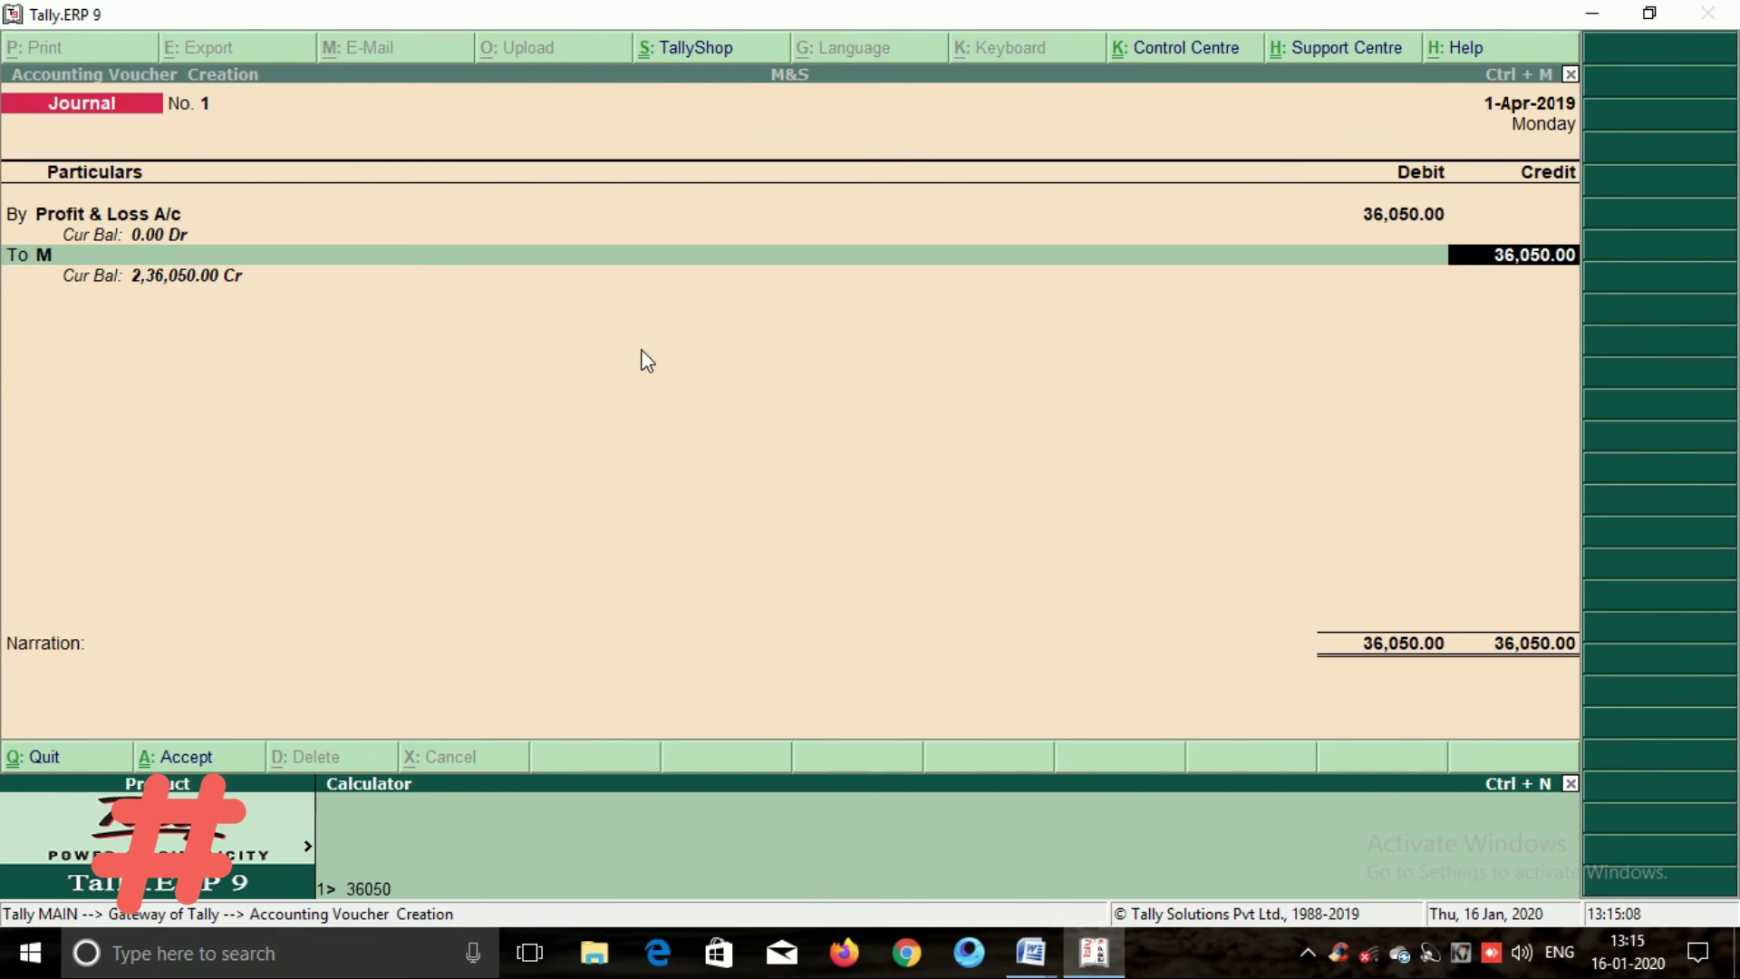
pyautogui.write('/2')
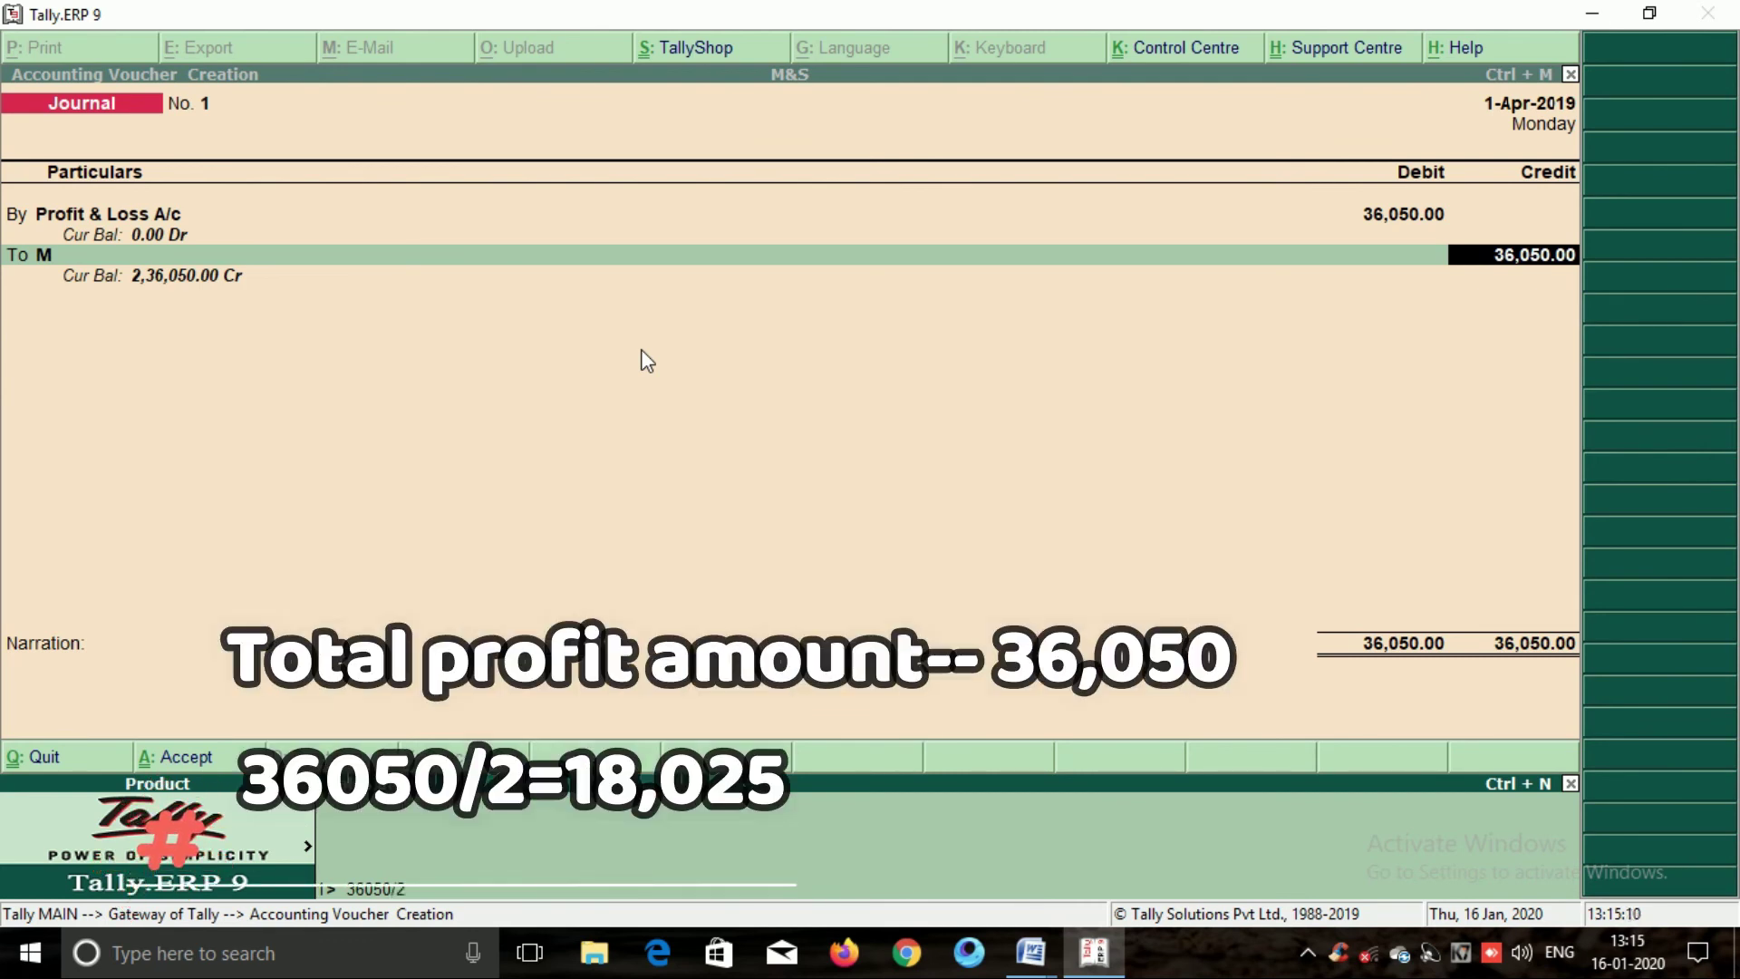
pyautogui.press('Return')
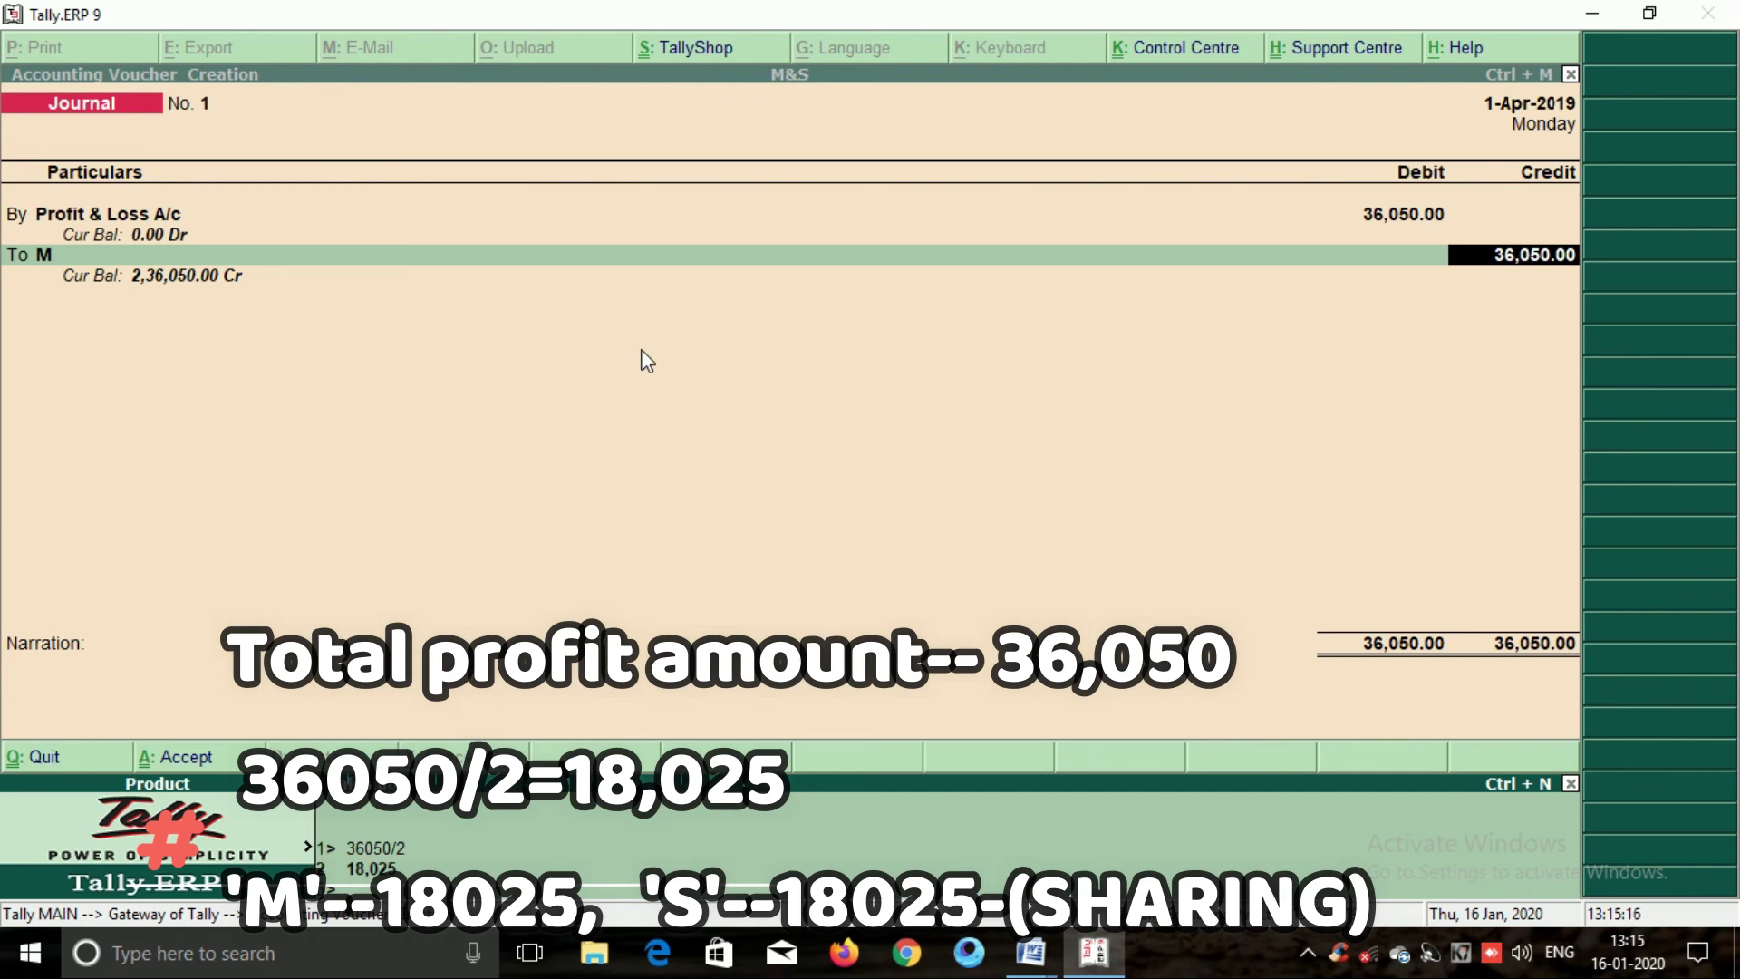
pyautogui.hotkey('ctrl', 'm')
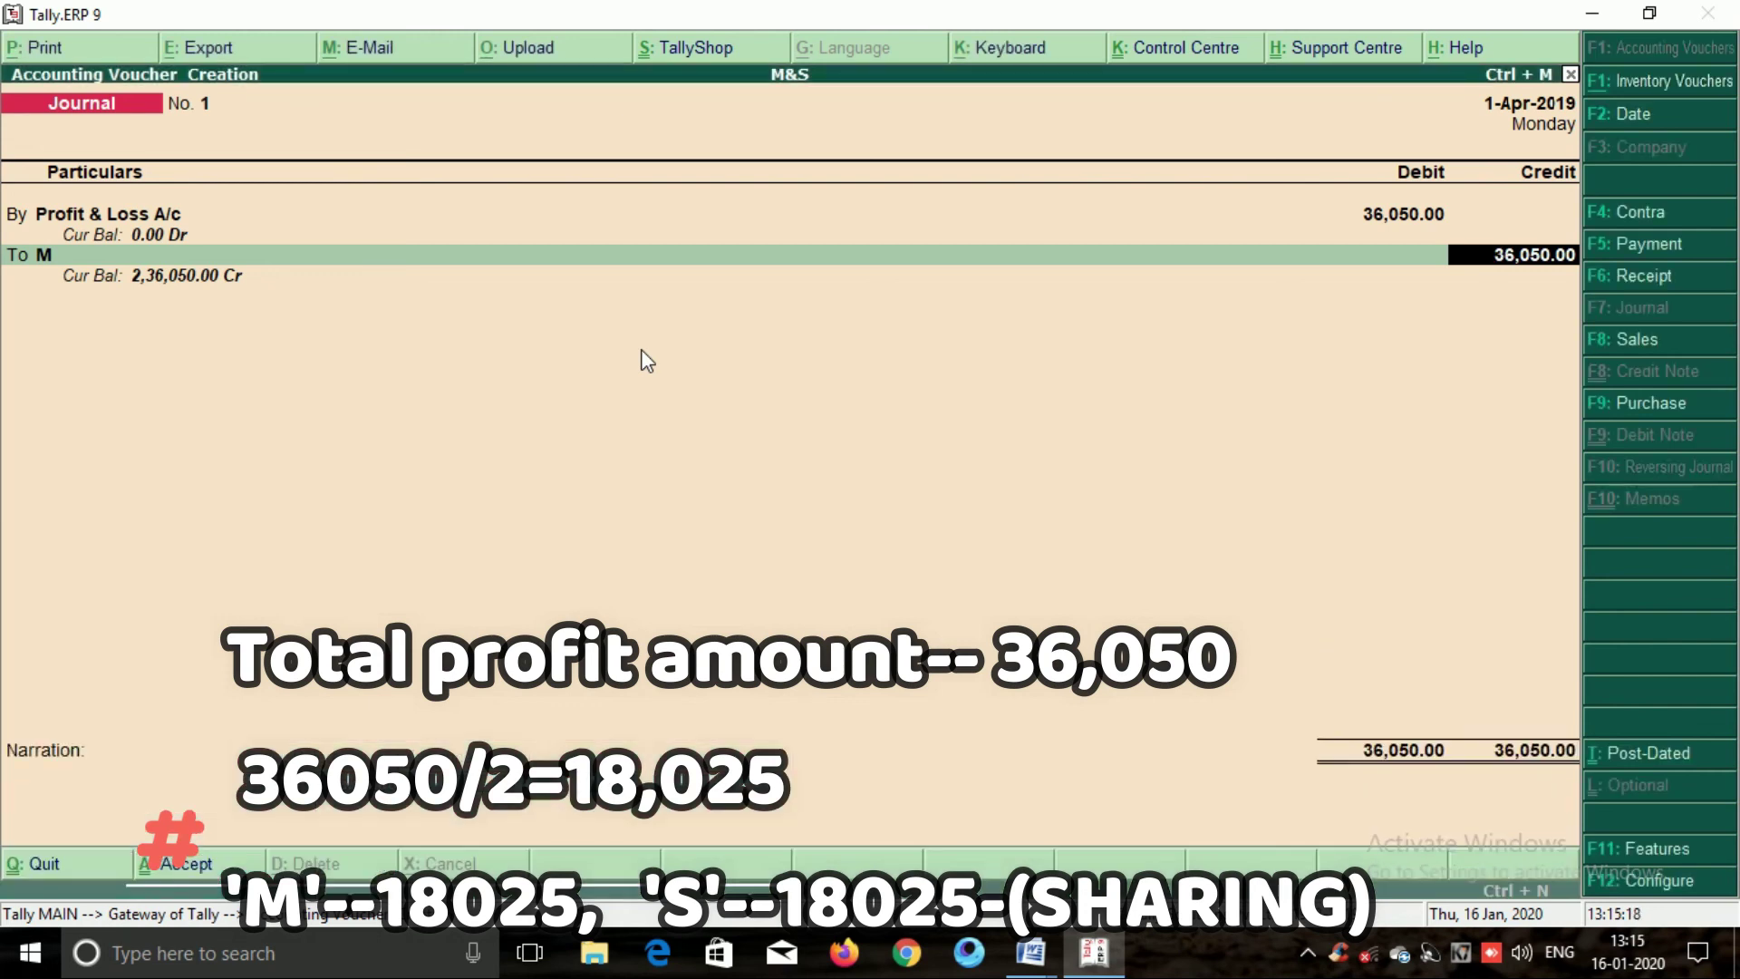
# Credit 18,025 each to partner ledgers M and S, and save the journal voucher without narration.
pyautogui.write('18025')
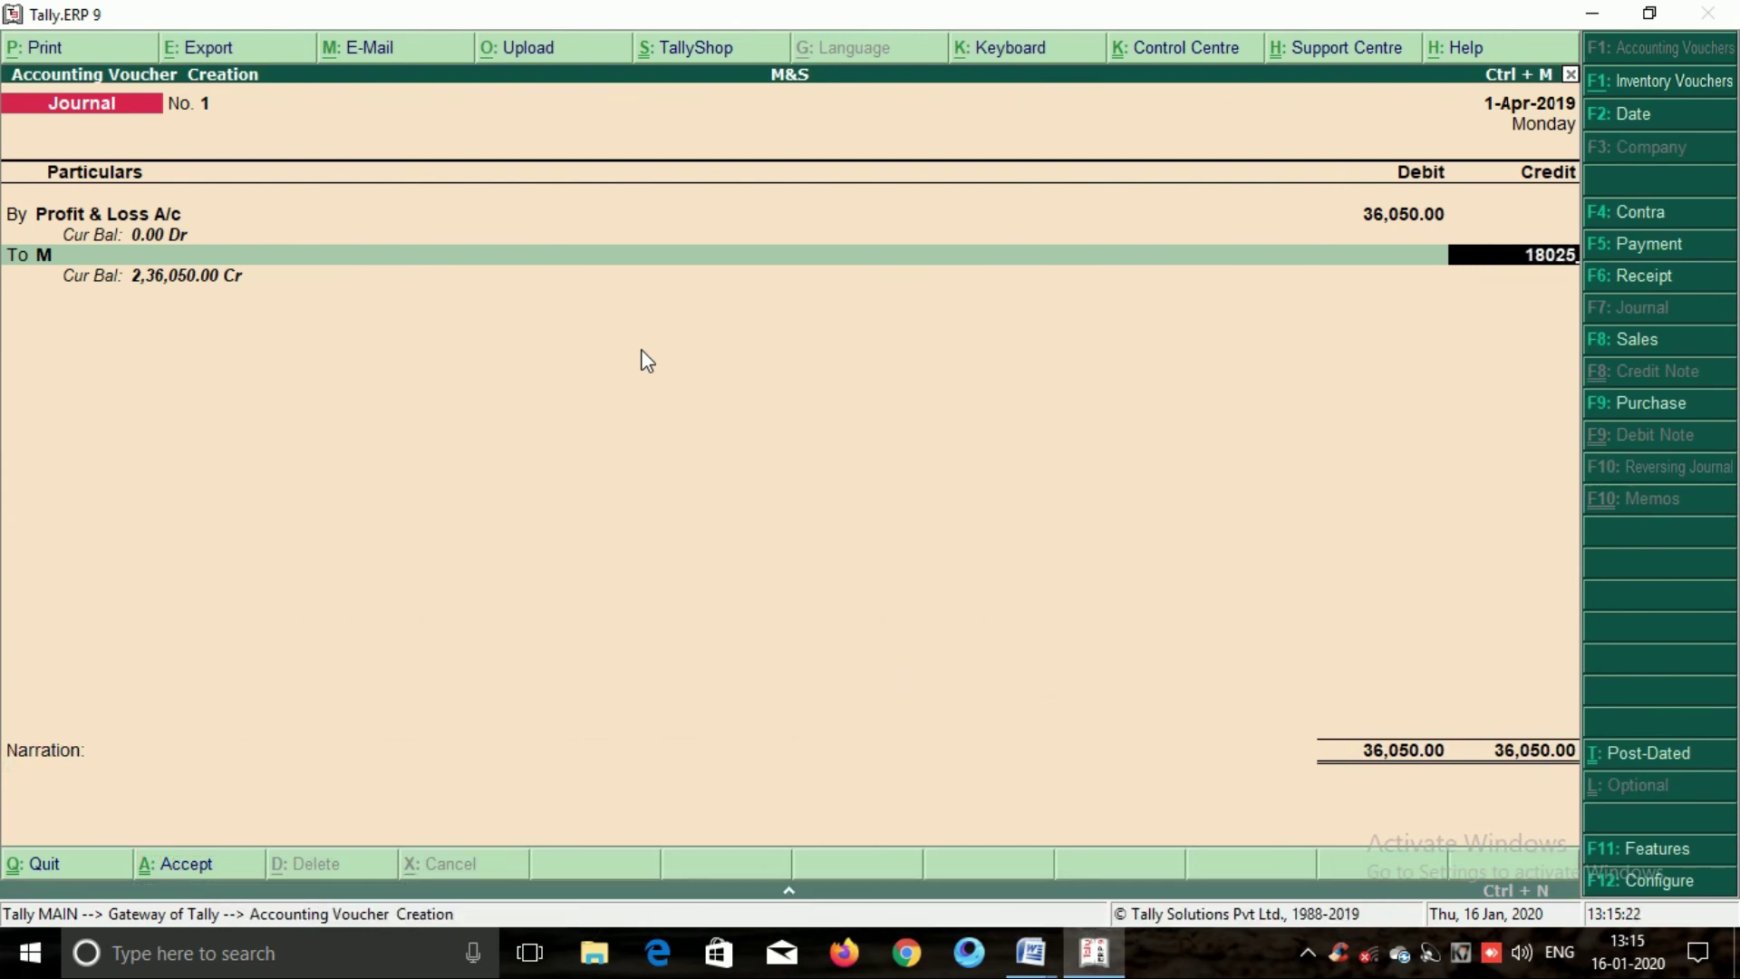
pyautogui.press('Return')
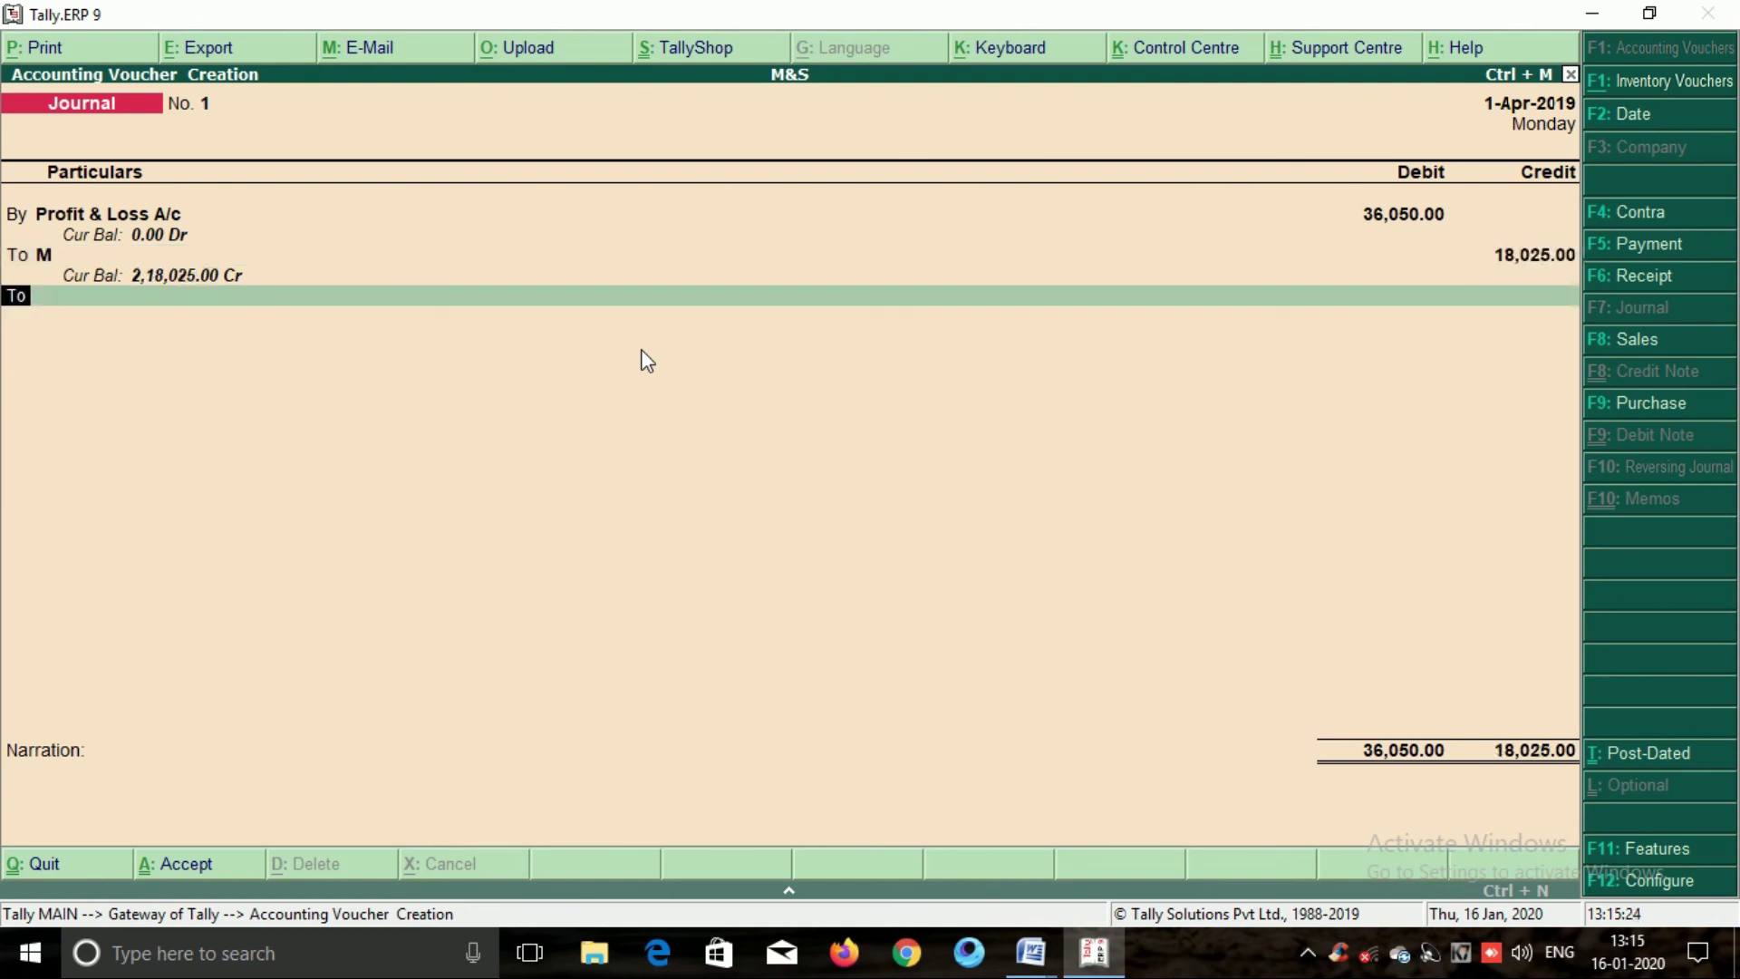
pyautogui.press('Return')
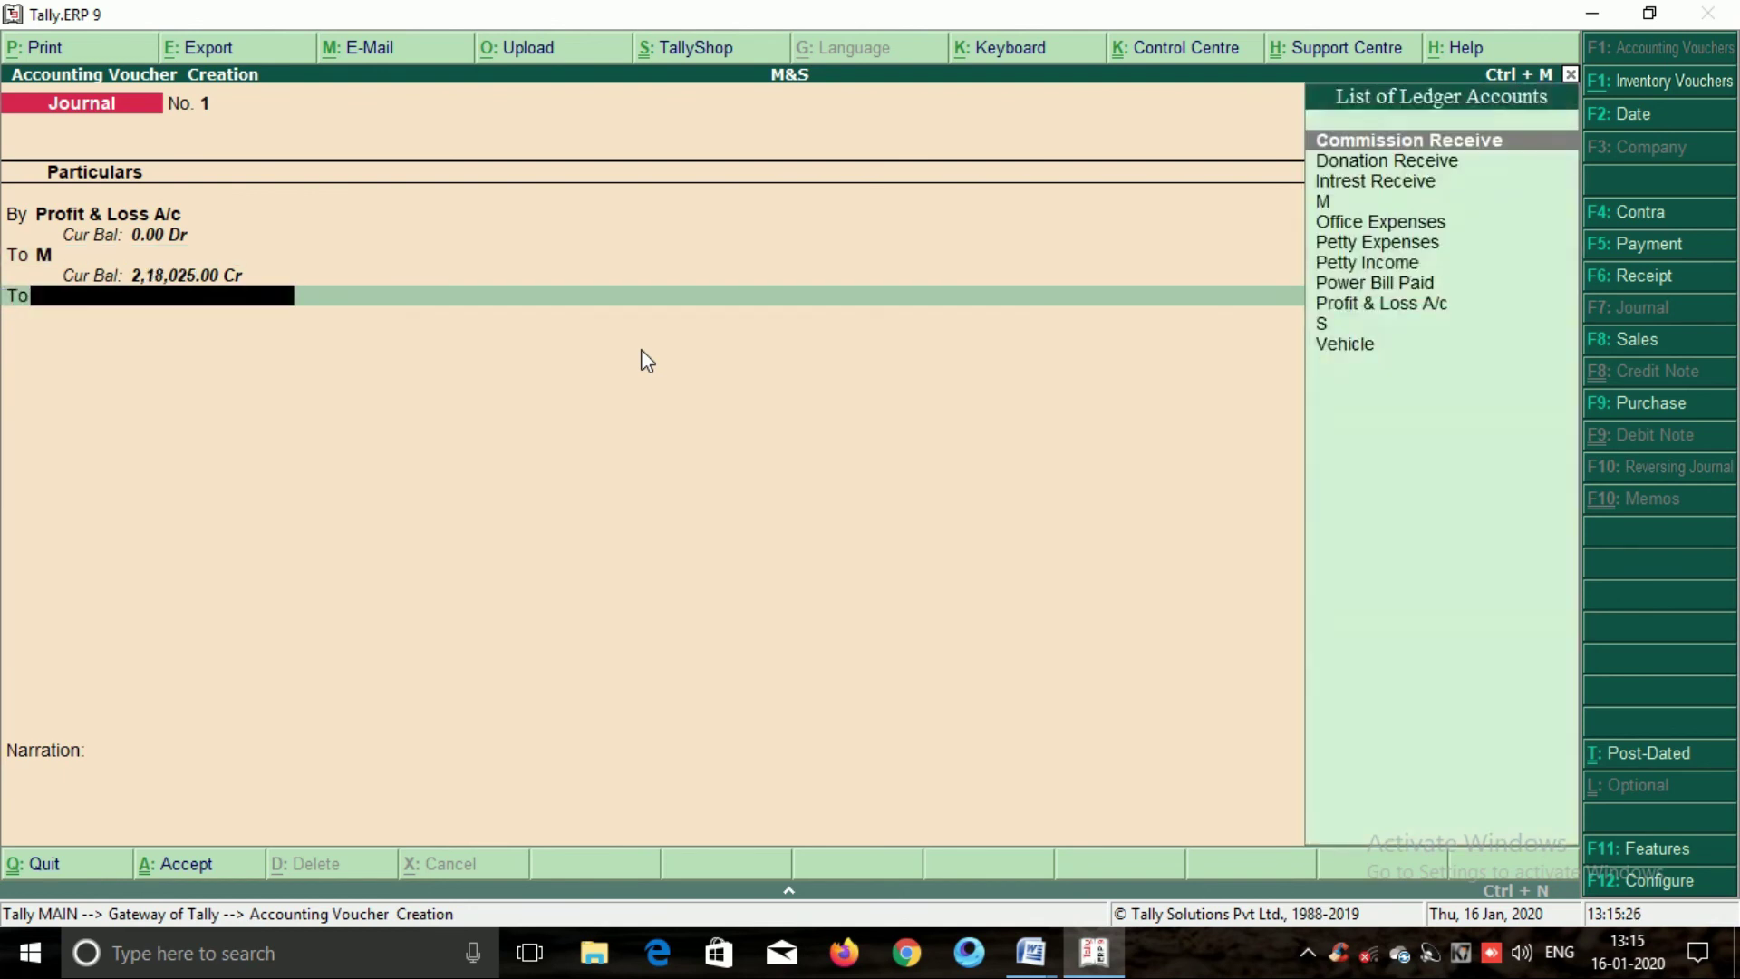
pyautogui.write('S')
pyautogui.press('Return')
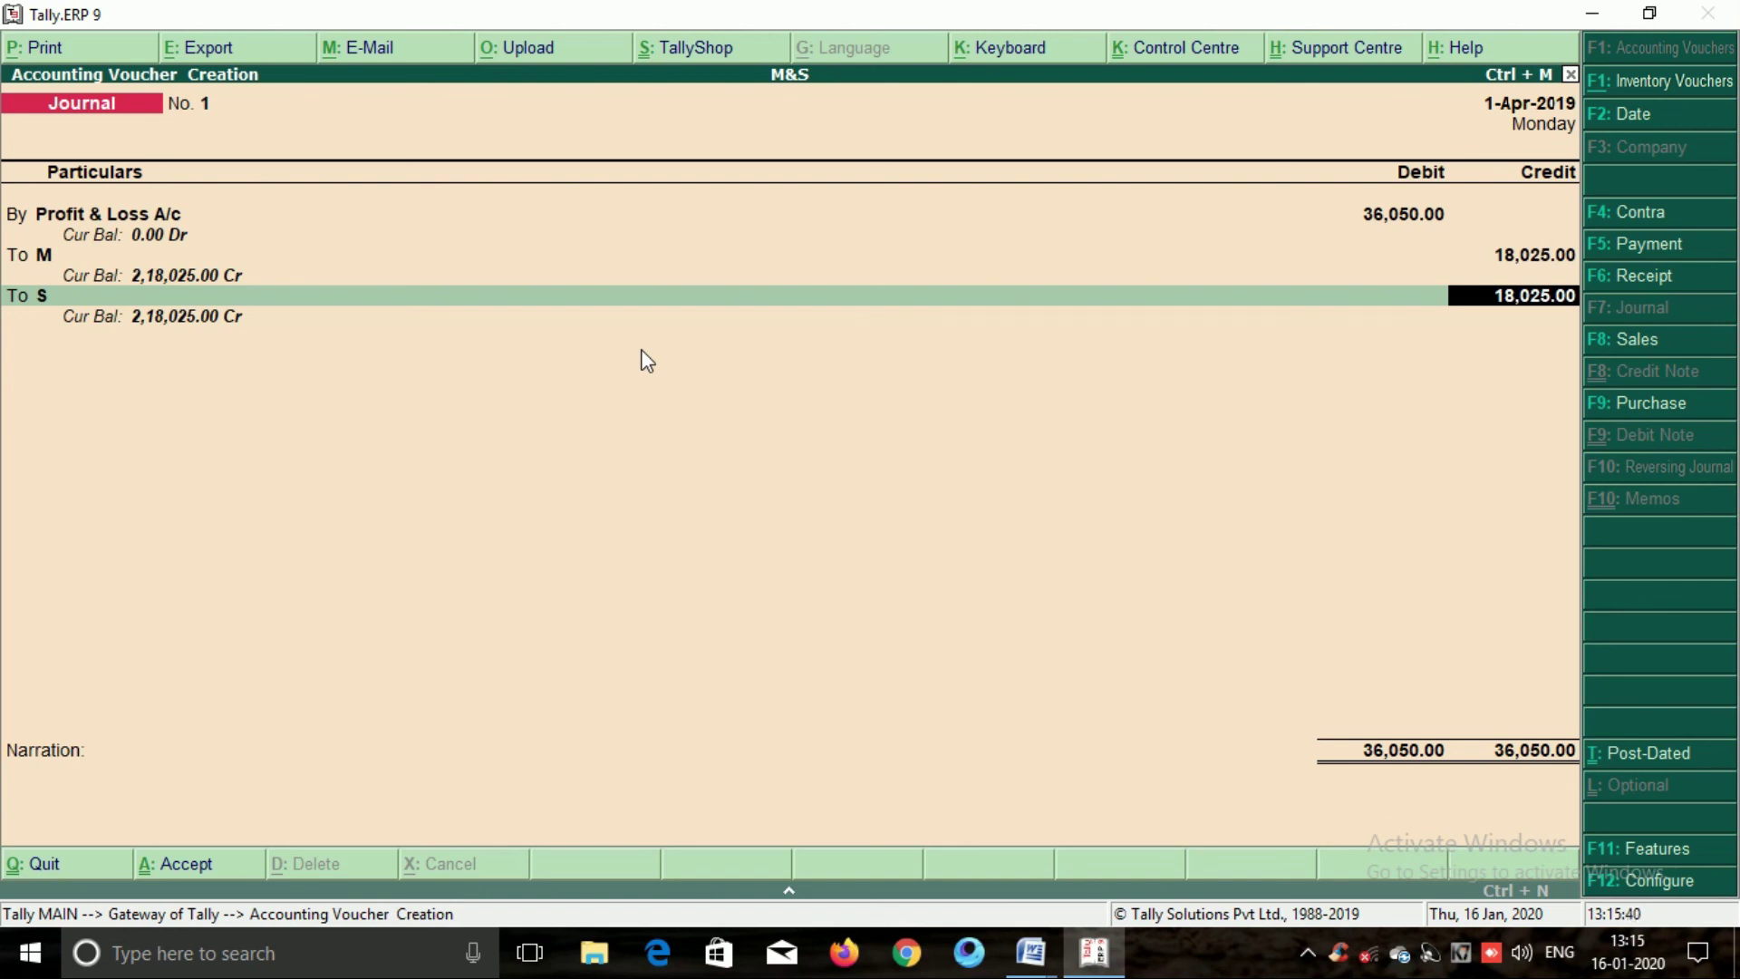
pyautogui.press('Return')
pyautogui.press('Return')
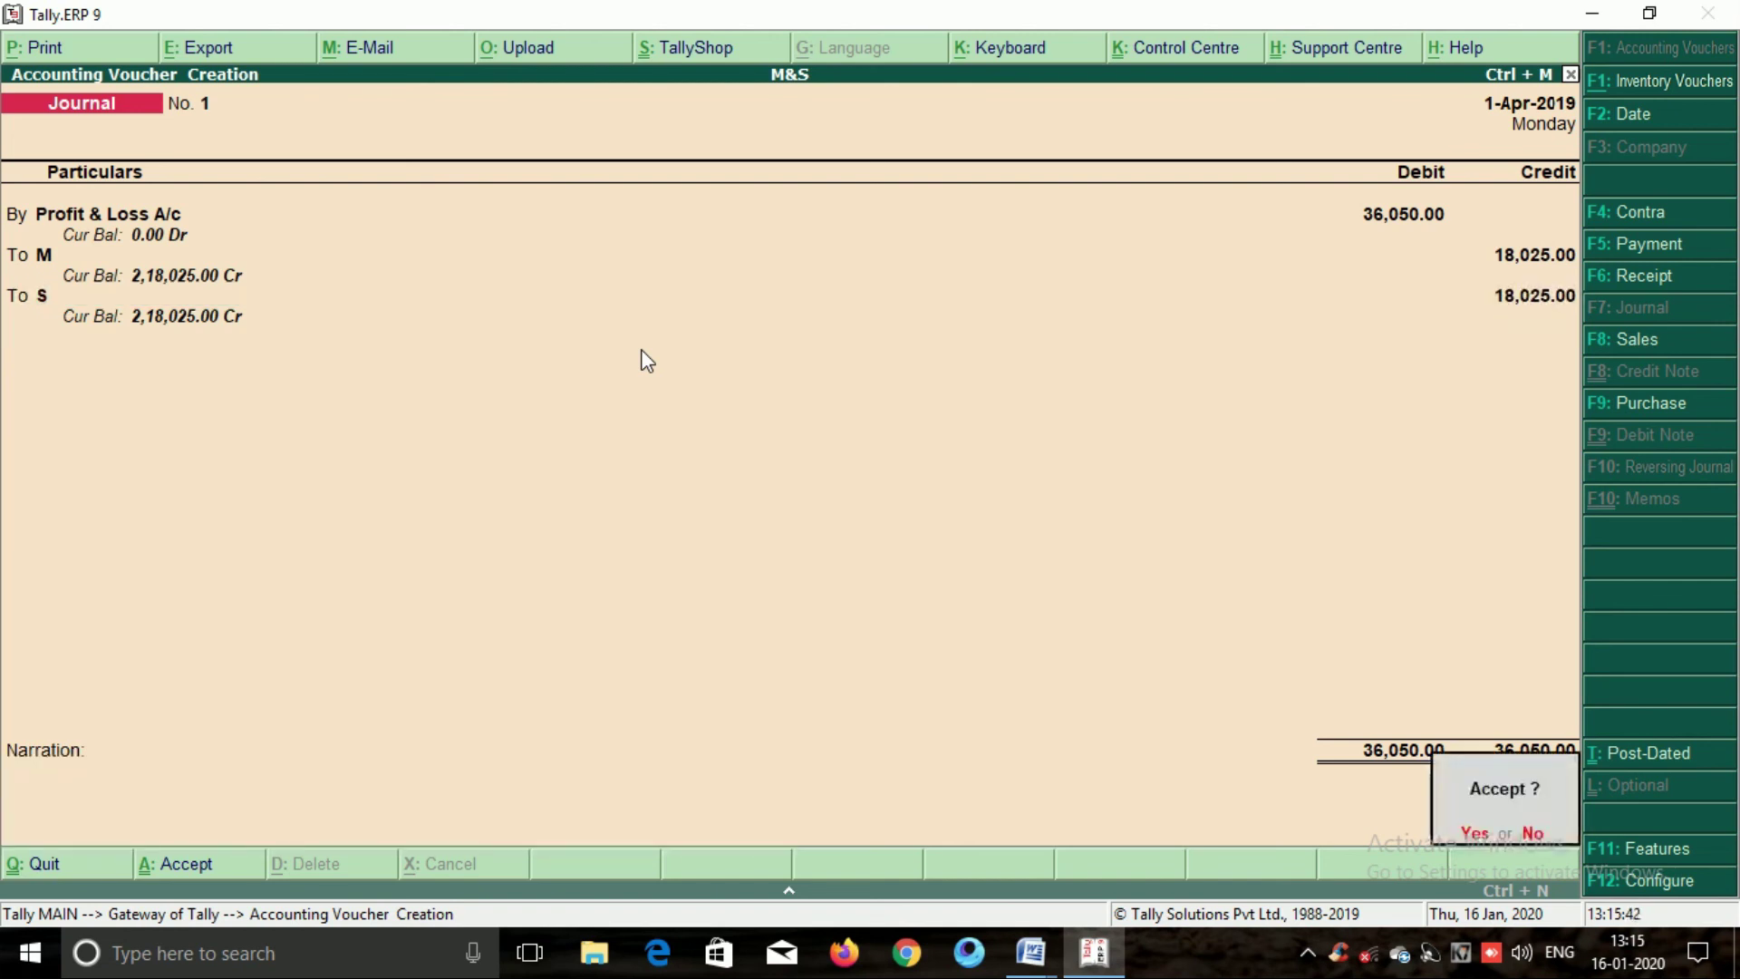
pyautogui.press('y')
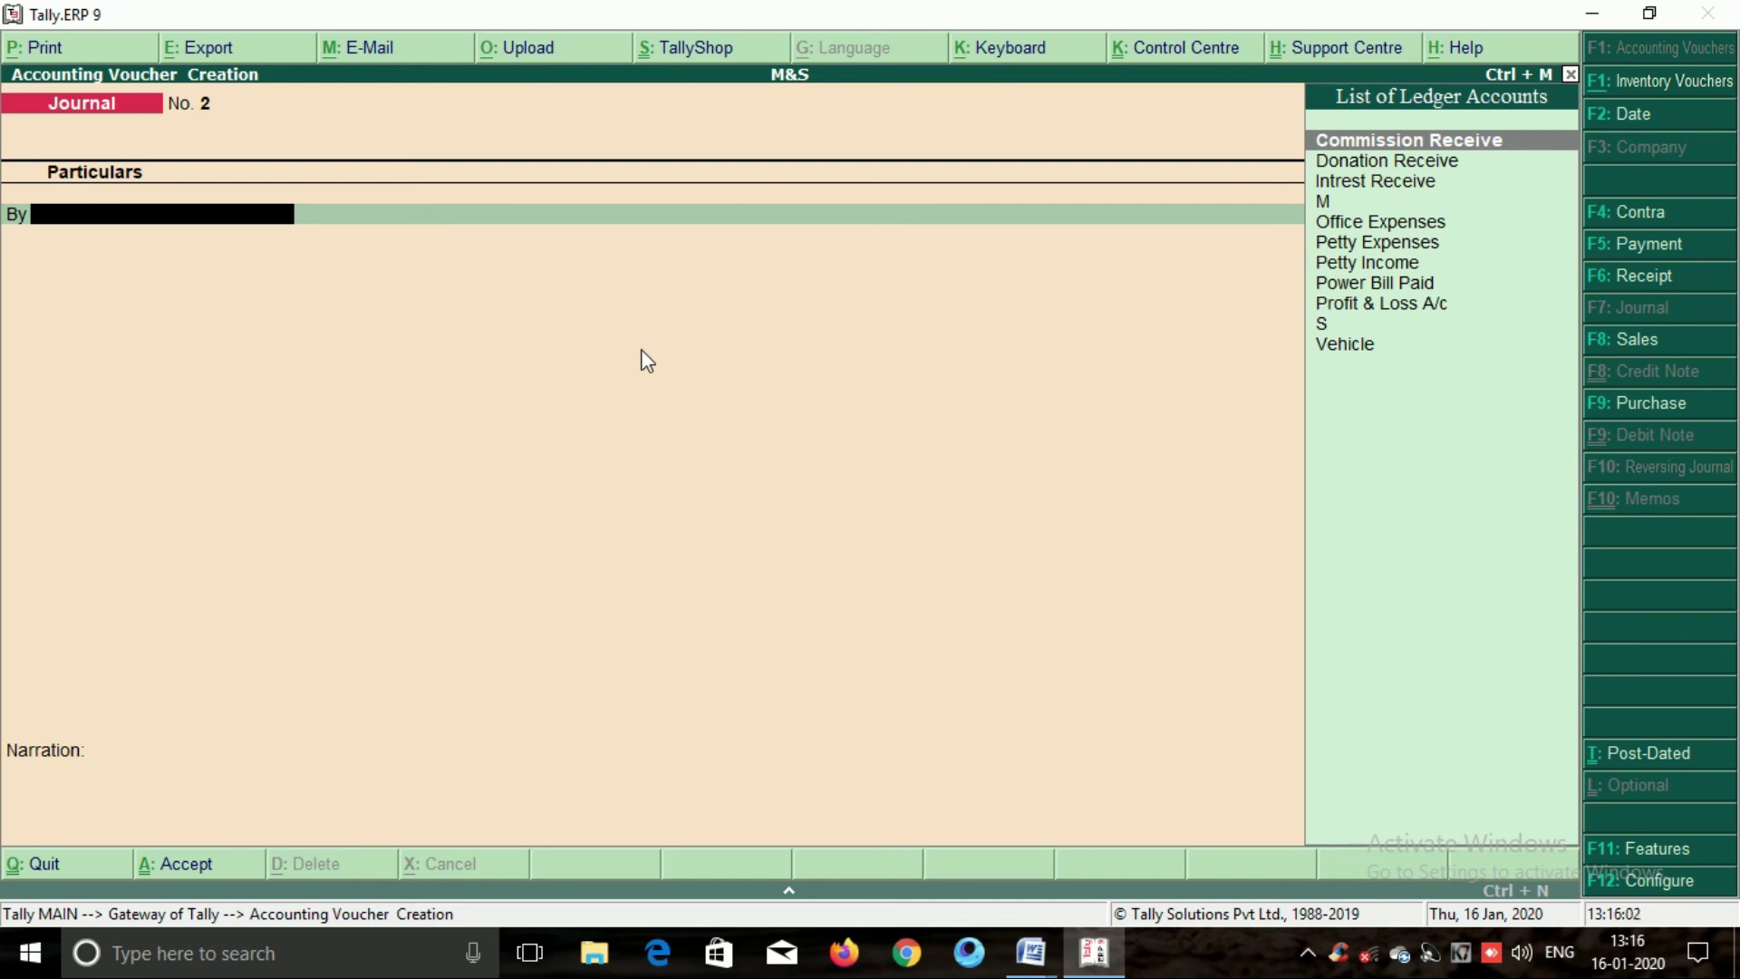
# Record a payment voucher with Cash as the account and 18,025 for partner ledger S, leaving the narration blank.
pyautogui.press('F5')
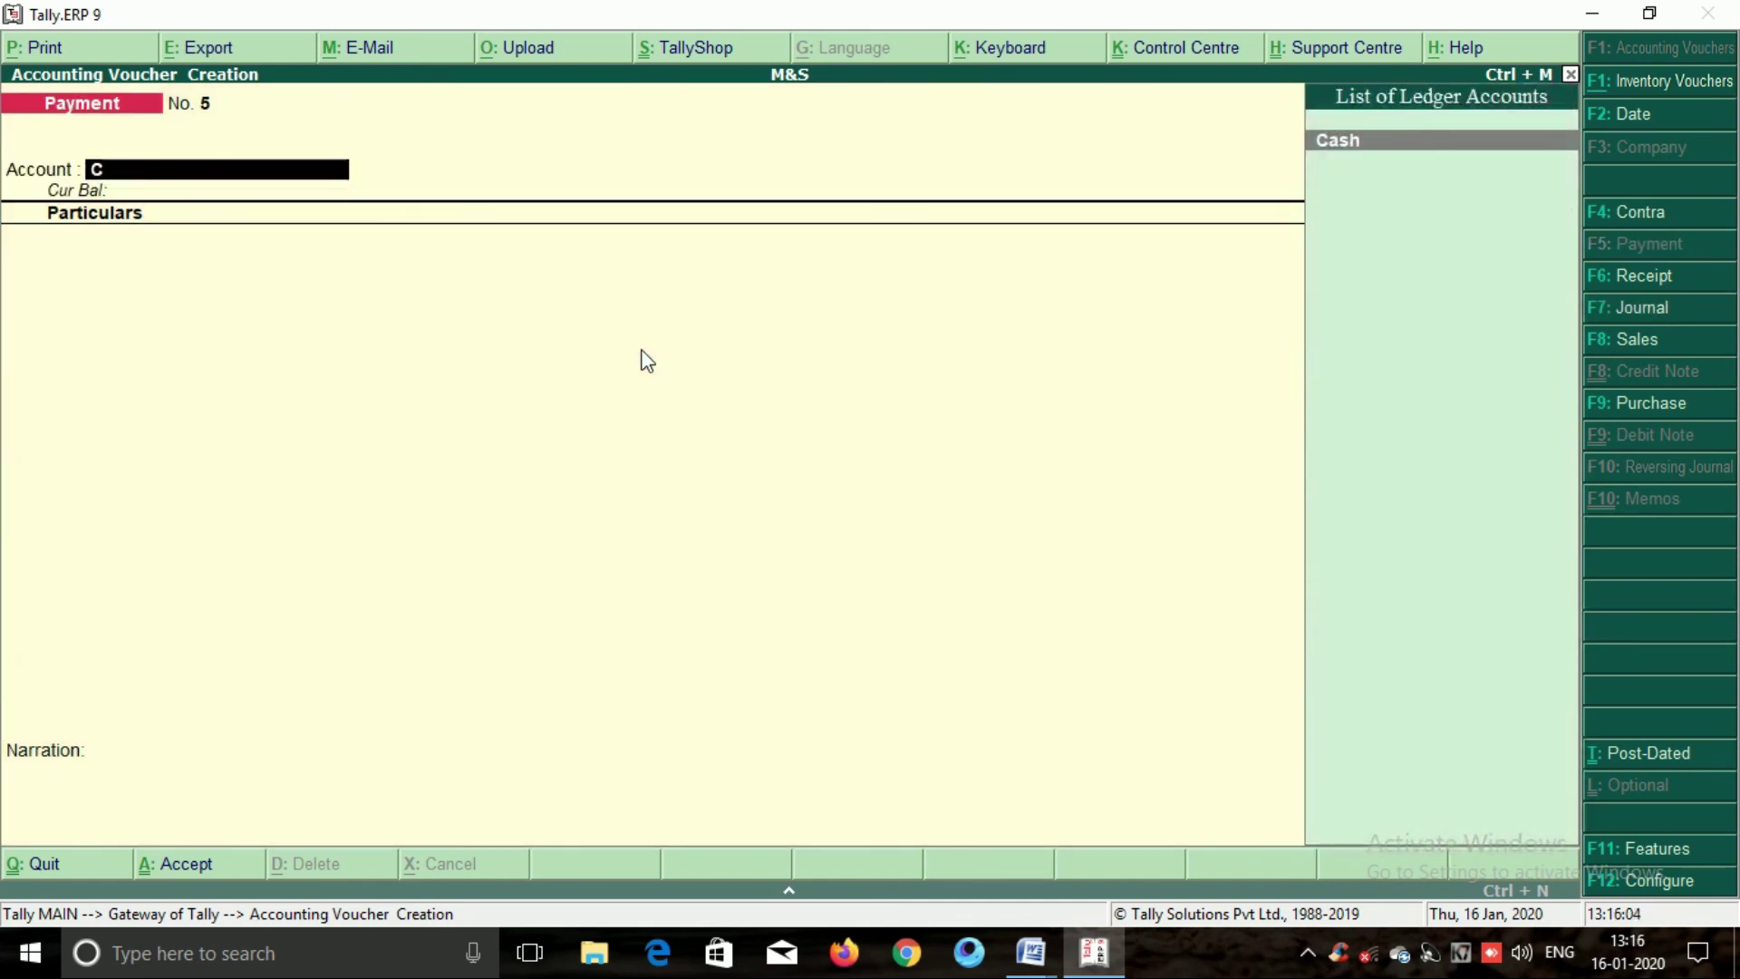
pyautogui.press('Return')
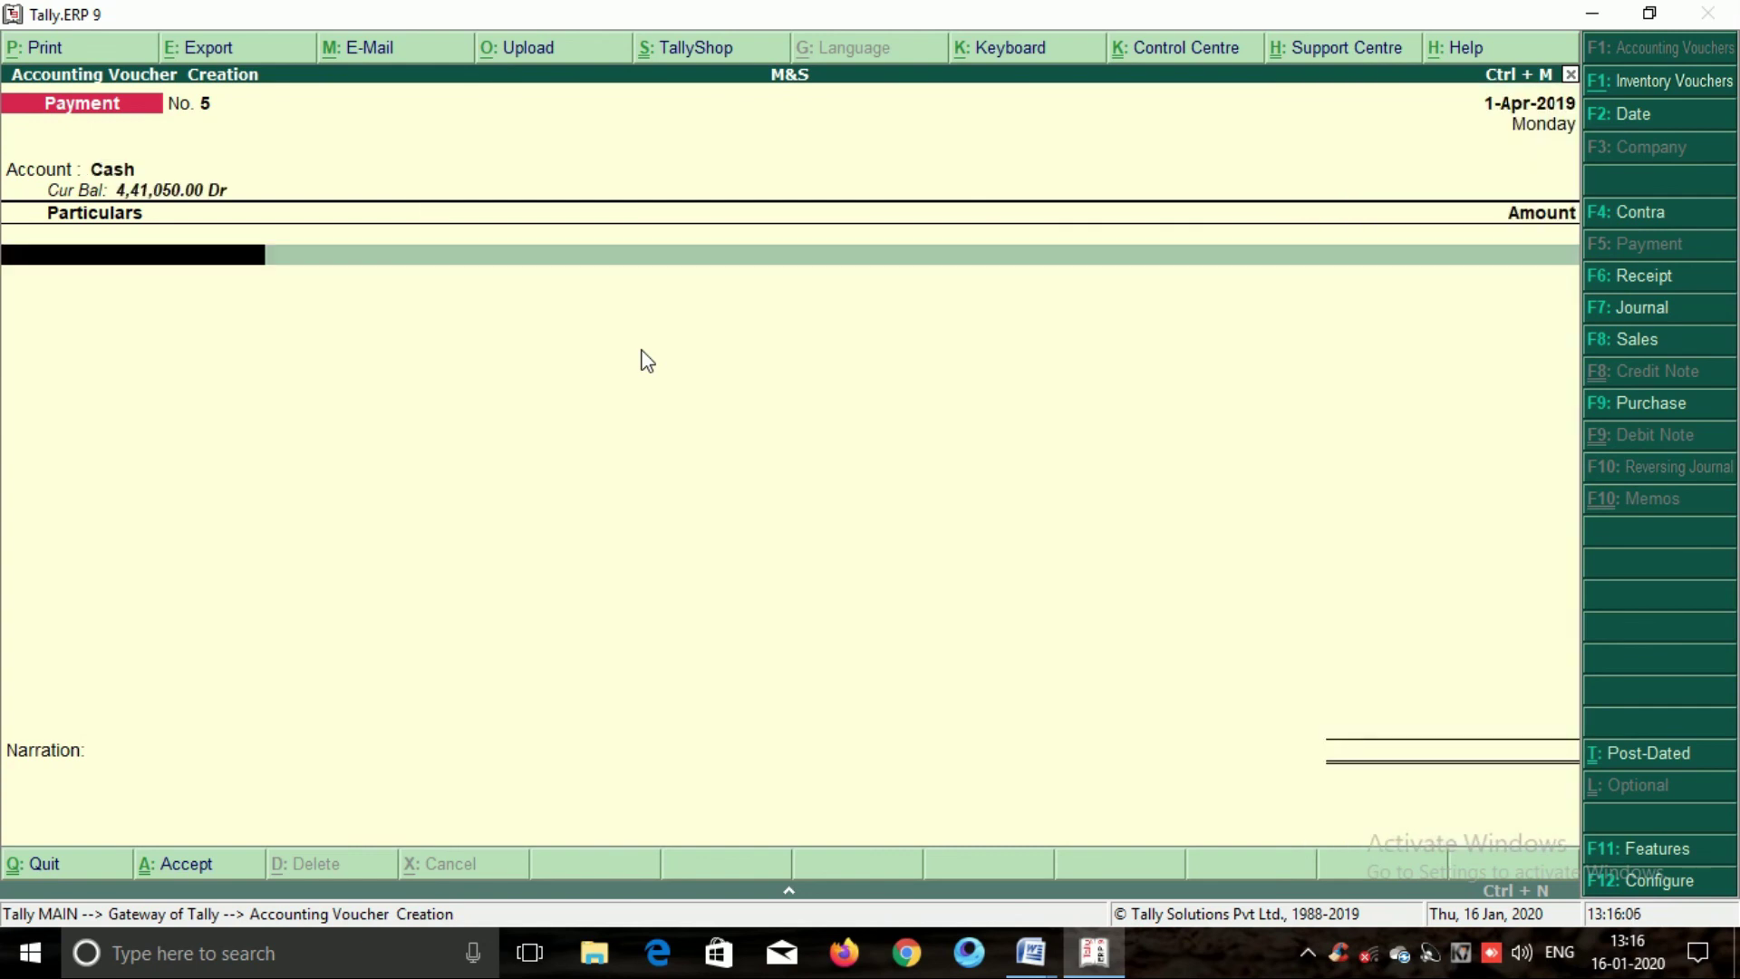
pyautogui.write('S')
pyautogui.press('Return')
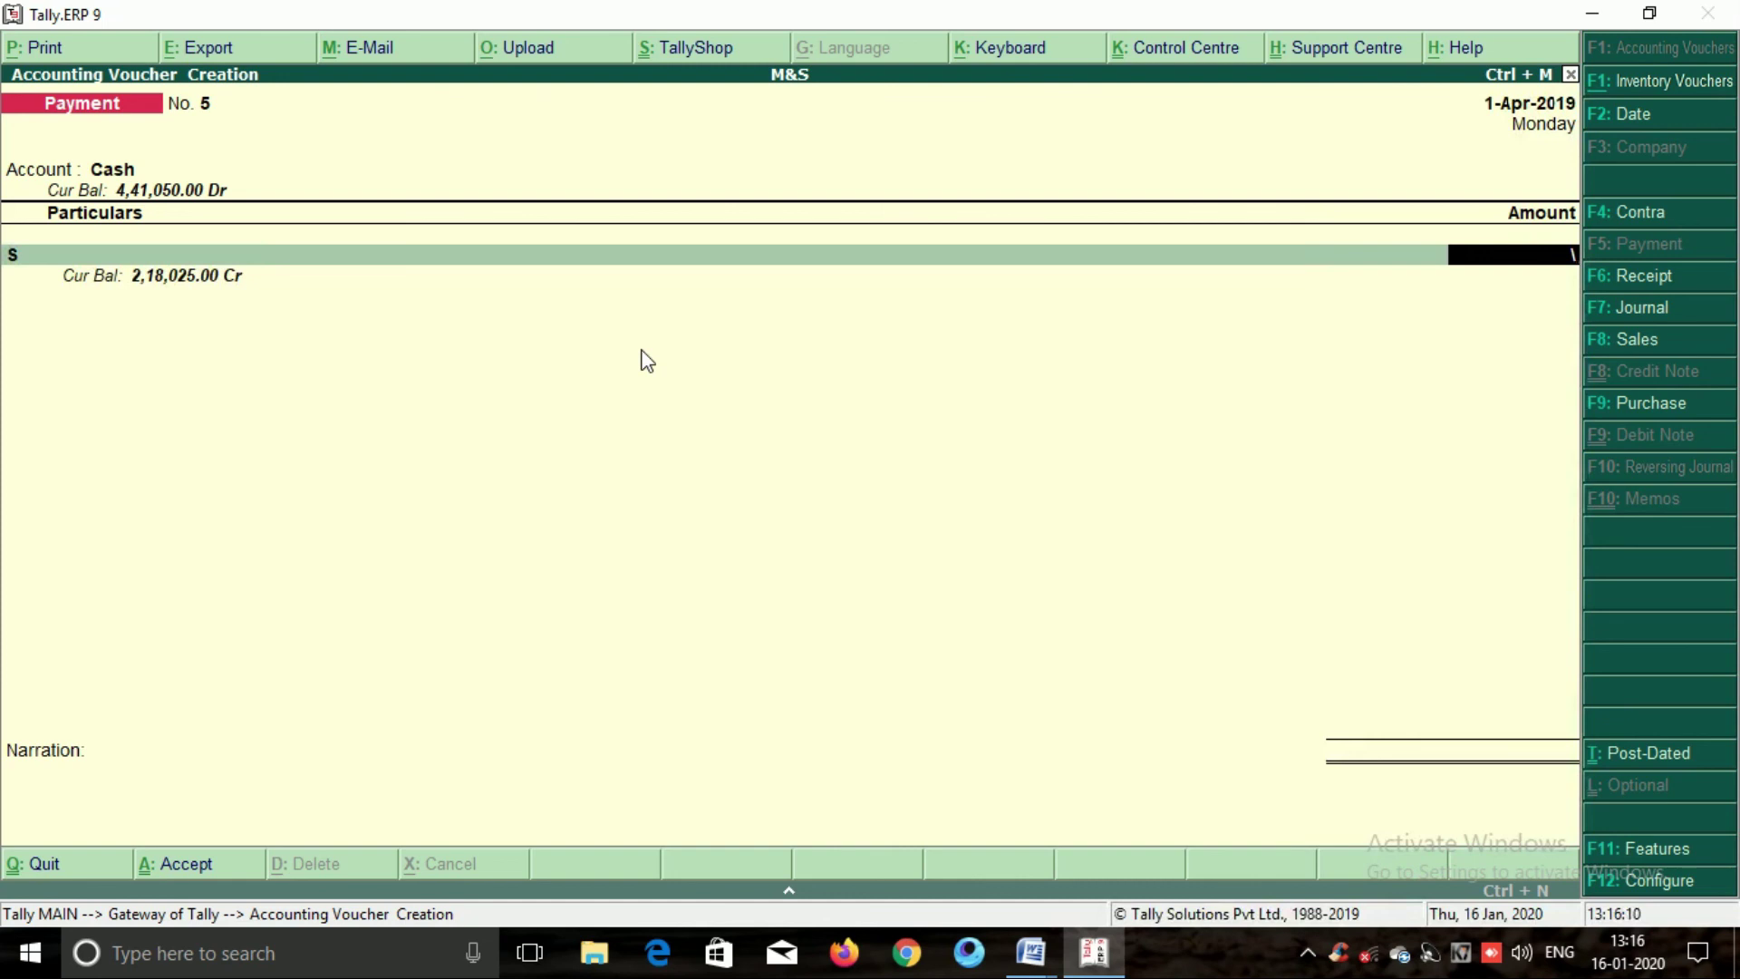
pyautogui.write('18025')
pyautogui.press('Return')
pyautogui.press('Return')
pyautogui.press('Return')
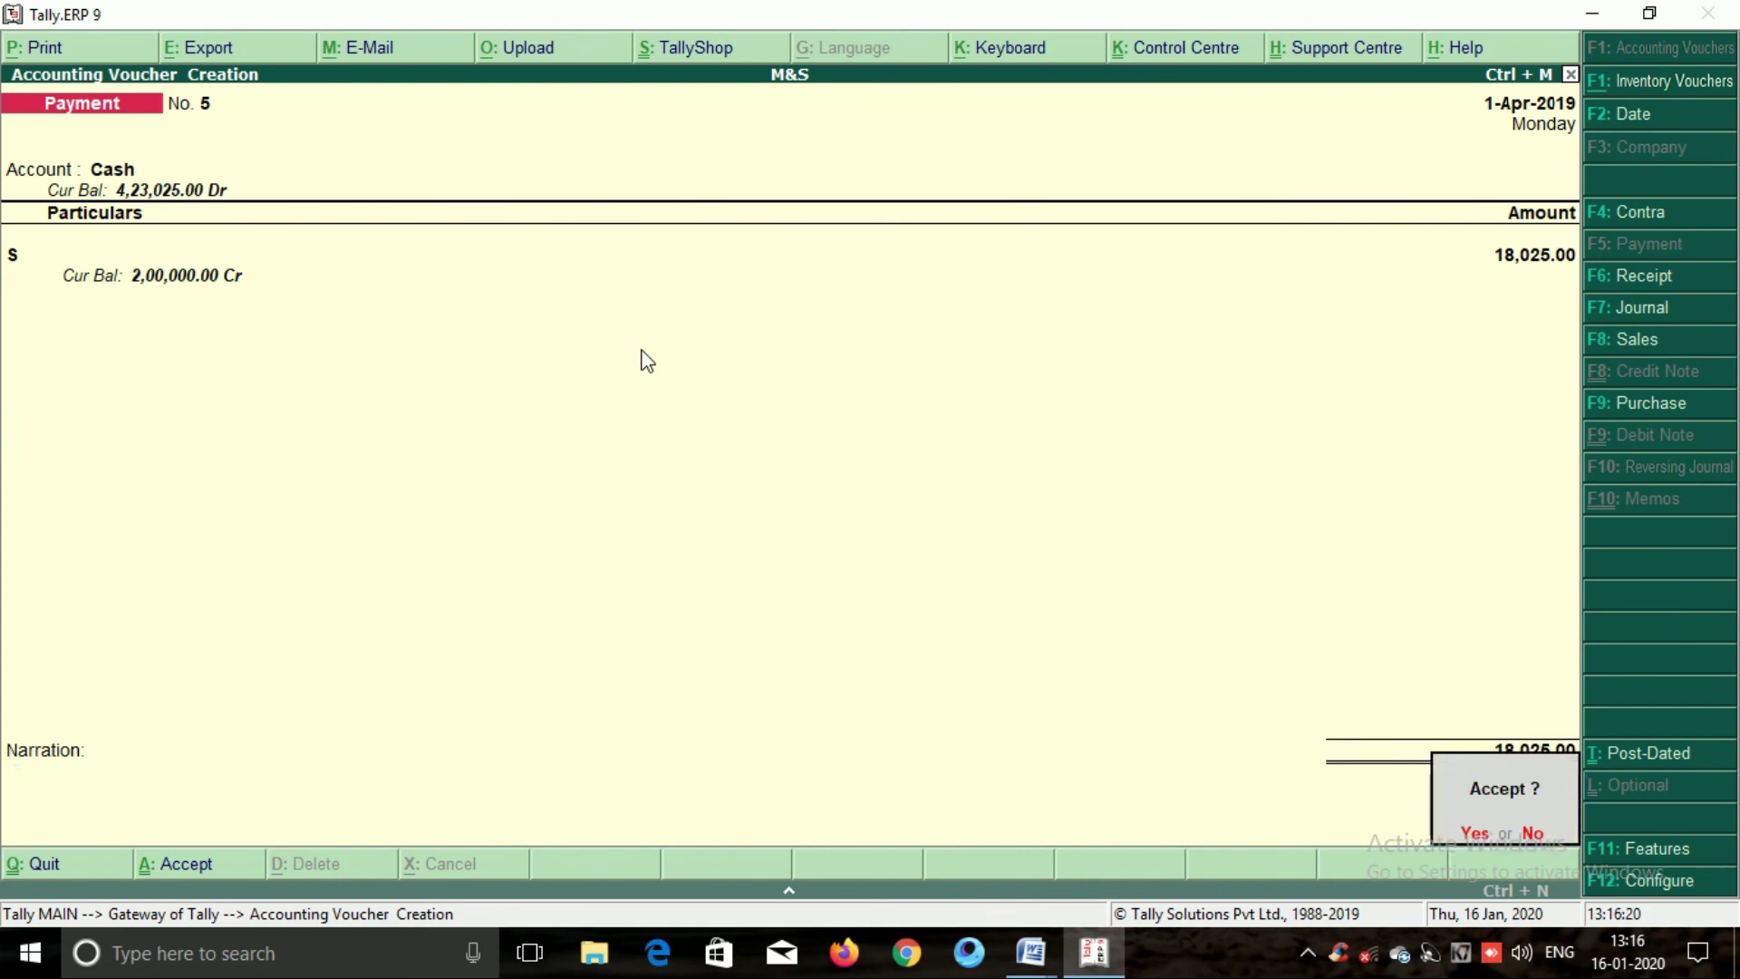
pyautogui.write('yc')
# Record a payment voucher with Cash as the account and 18,025 for partner ledger M, leaving the narration blank.
pyautogui.press('Return')
pyautogui.write('N')
pyautogui.press('BackSpace')
pyautogui.write('M')
pyautogui.press('Return')
pyautogui.write('18025')
pyautogui.press('Return')
pyautogui.press('Return')
pyautogui.press('Return')
pyautogui.press('y')
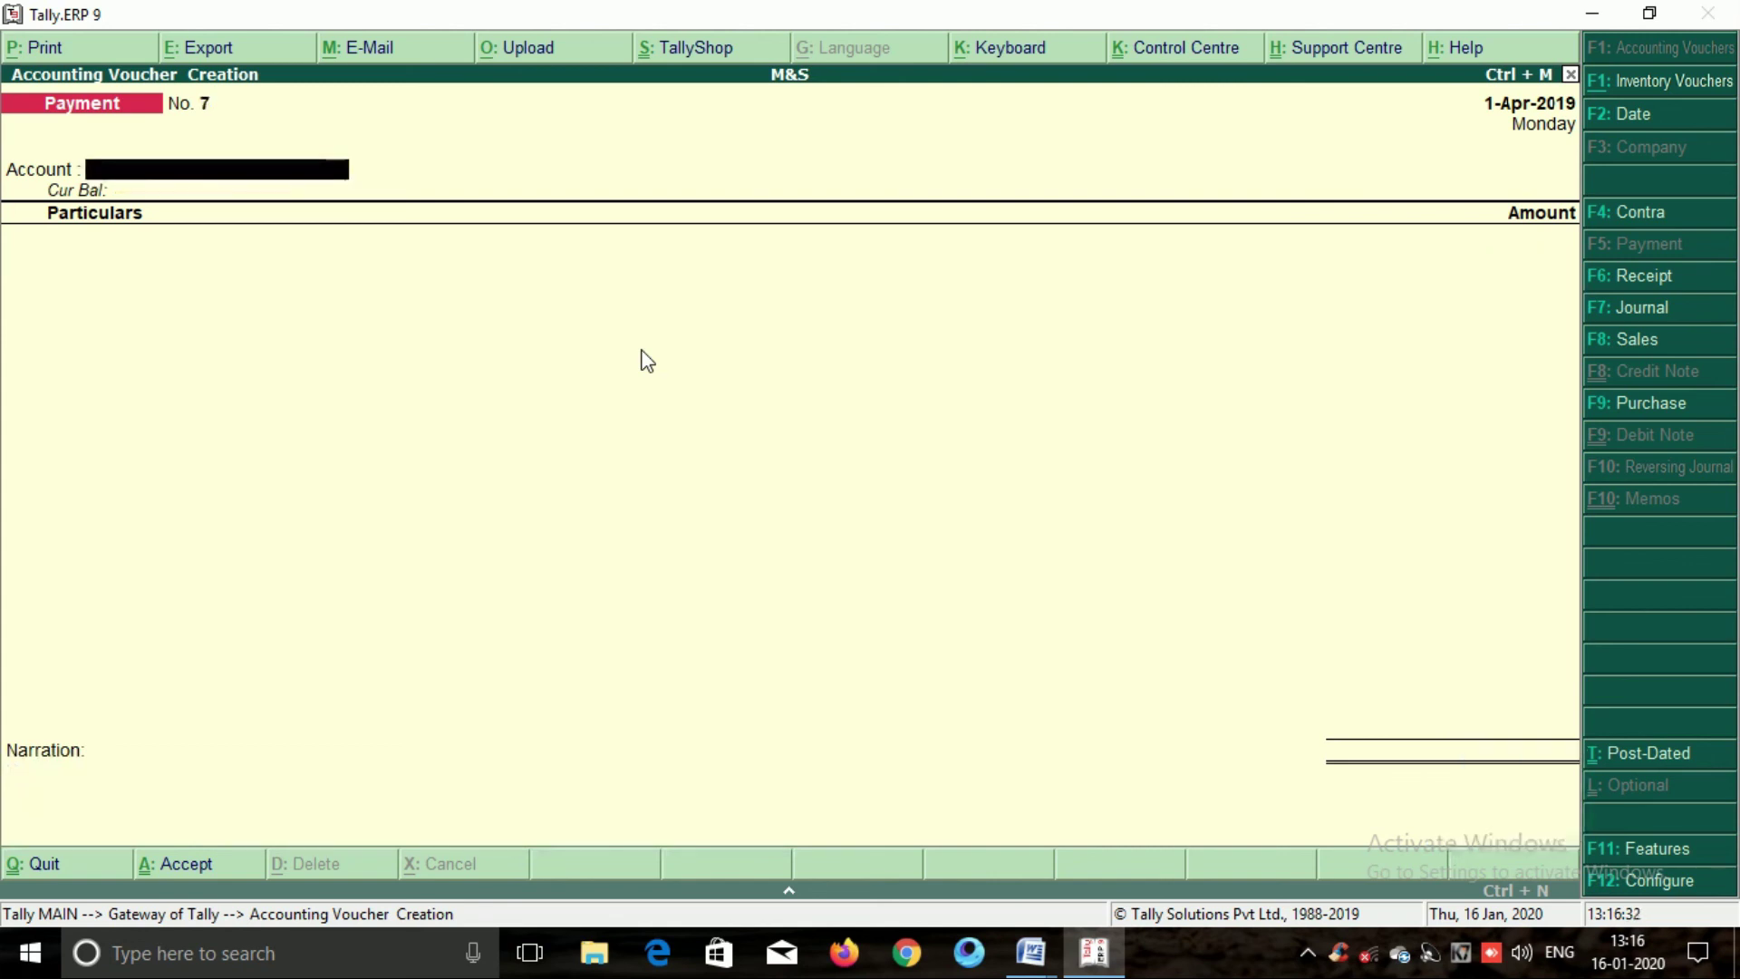